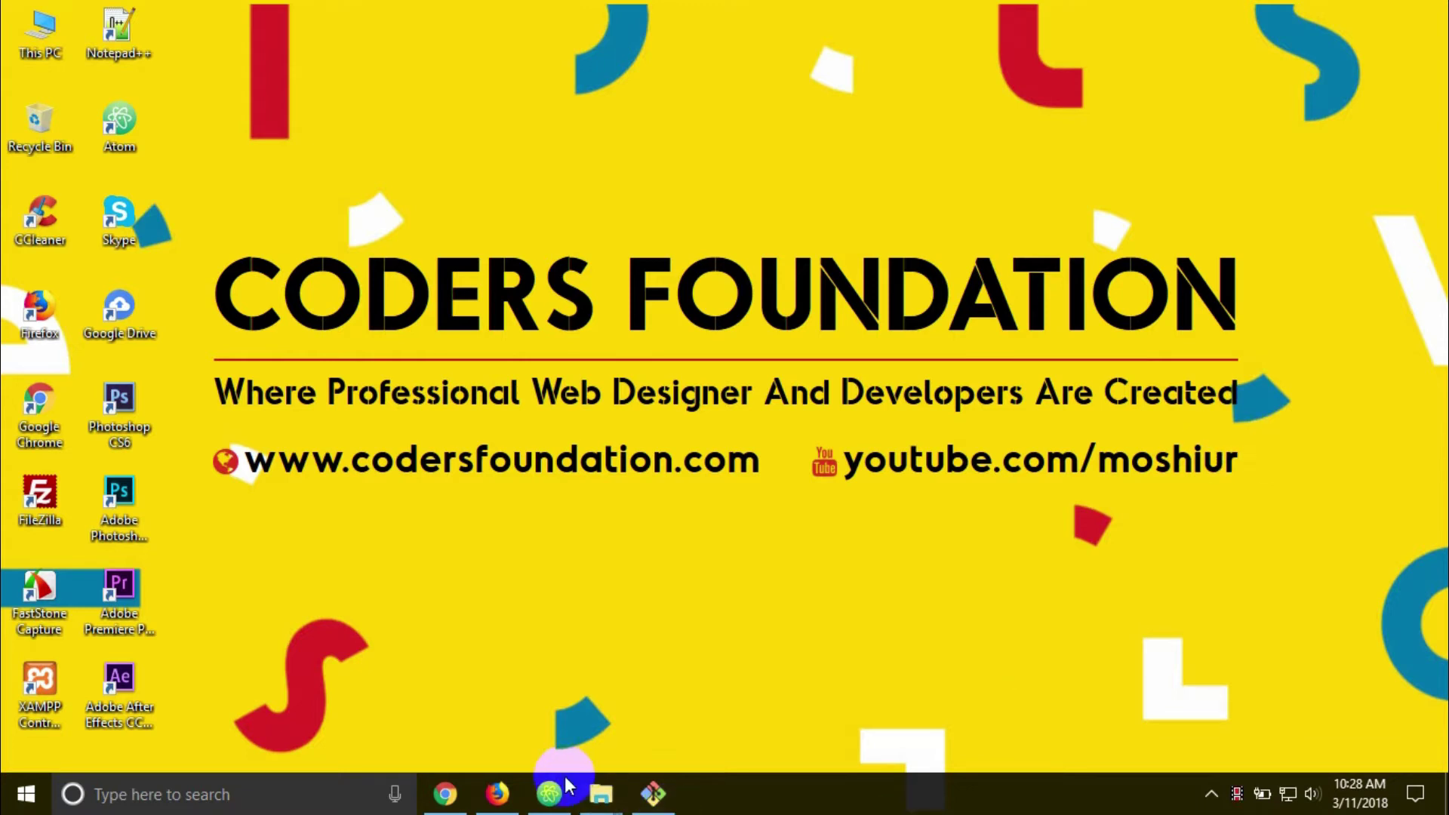
# - Show the localhost:3000 services page's FAQ section next to the reference site
pyautogui.click(498, 793)
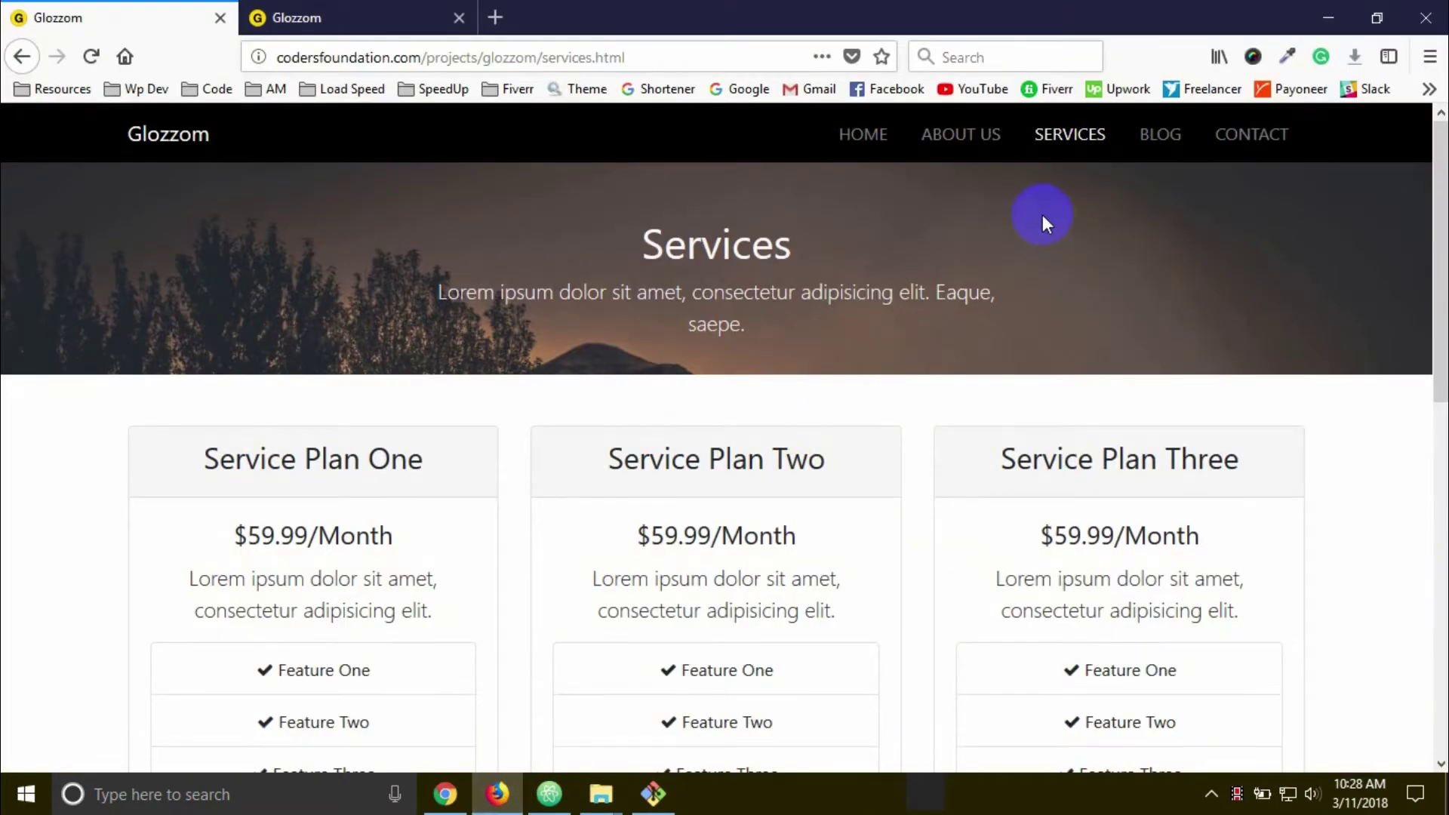
pyautogui.scroll(-5, 691, 374)
pyautogui.scroll(-5, 679, 396)
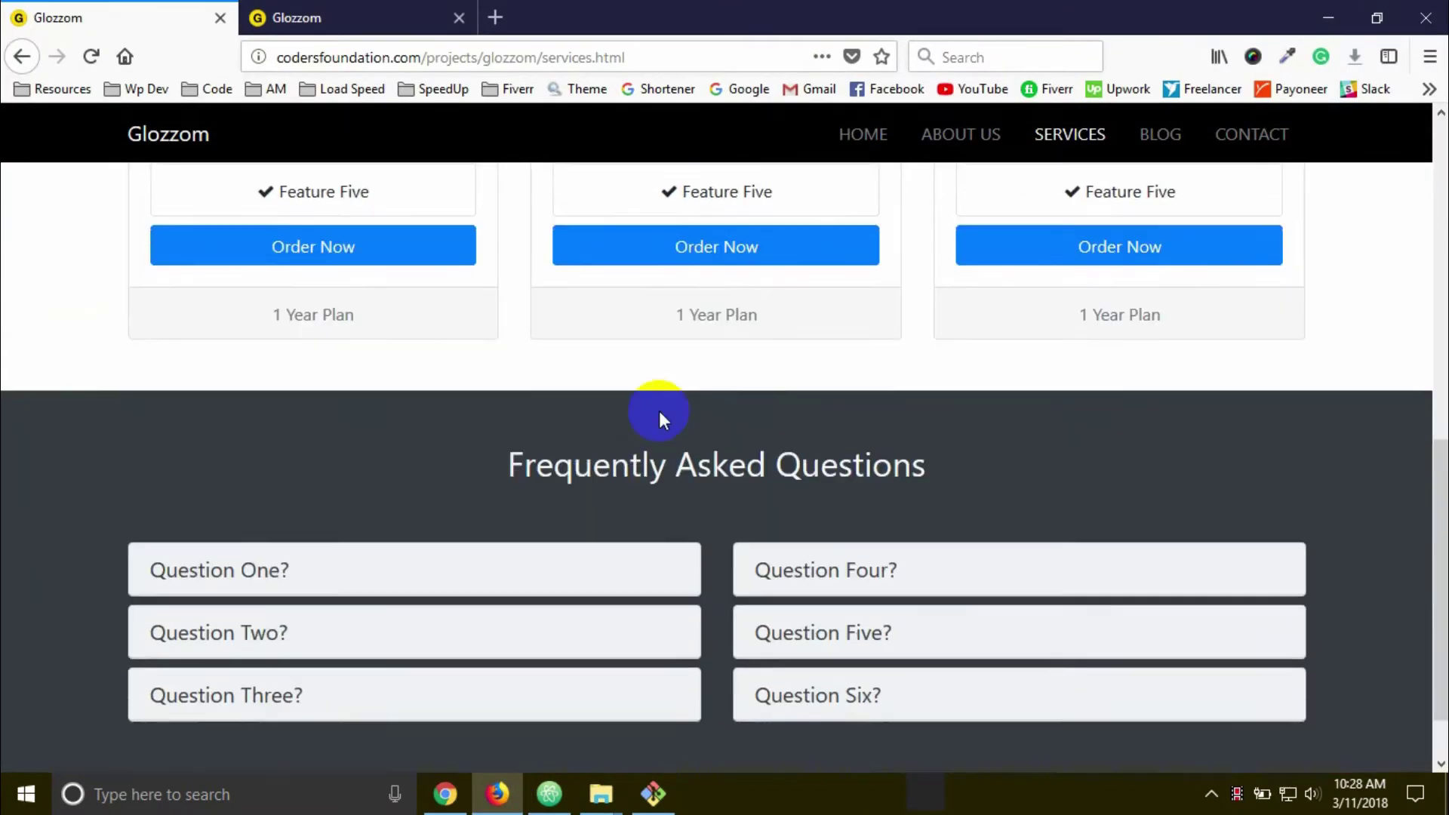
pyautogui.scroll(-3, 668, 408)
pyautogui.click(340, 16)
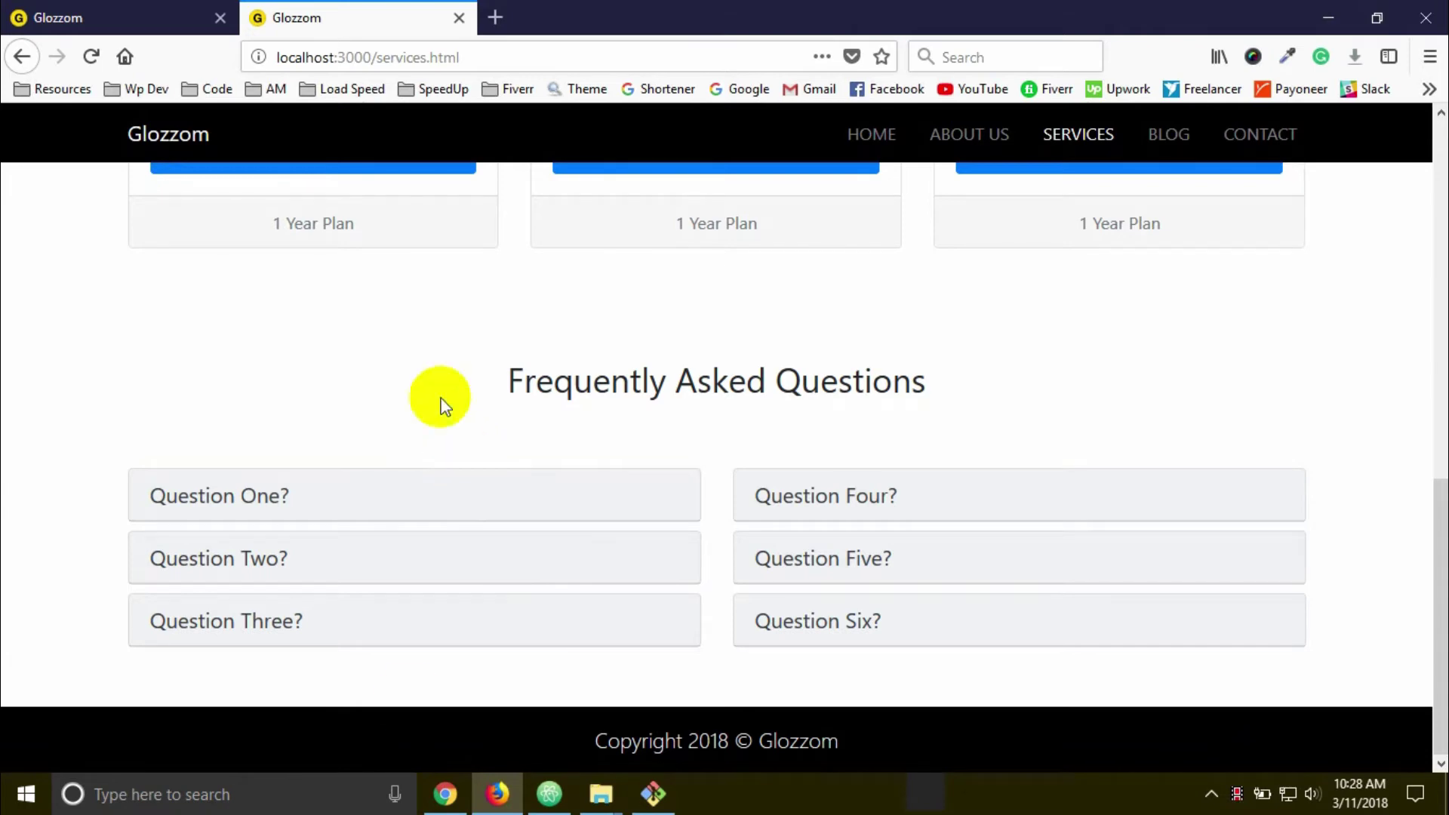
# - Add bg-dark to the FAQ section's class on line 166 and save services.html
pyautogui.click(548, 793)
pyautogui.scroll(3, 510, 399)
pyautogui.scroll(3, 509, 398)
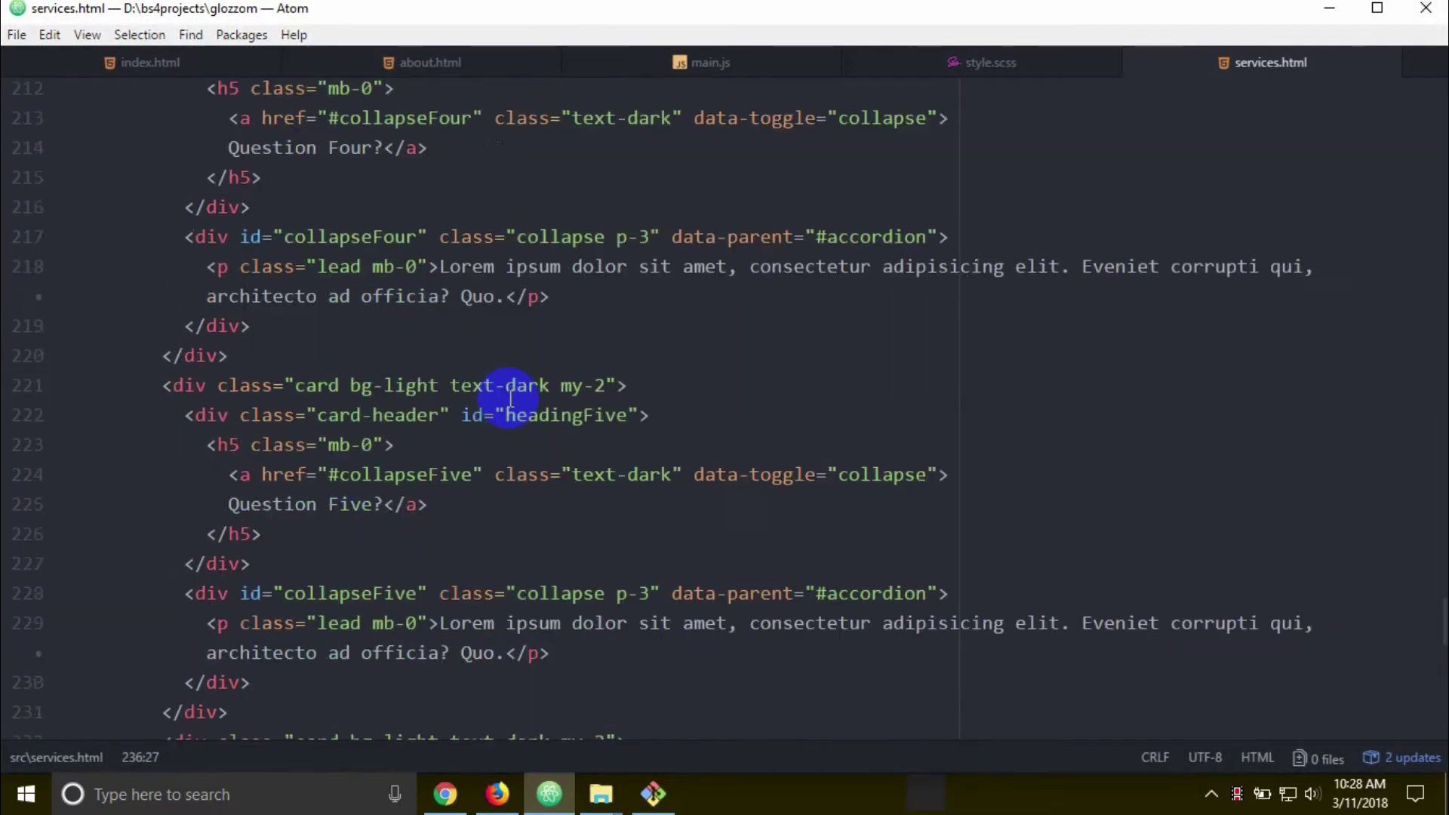
pyautogui.scroll(3, 510, 399)
pyautogui.scroll(2, 509, 399)
pyautogui.scroll(2, 510, 398)
pyautogui.scroll(2, 510, 398)
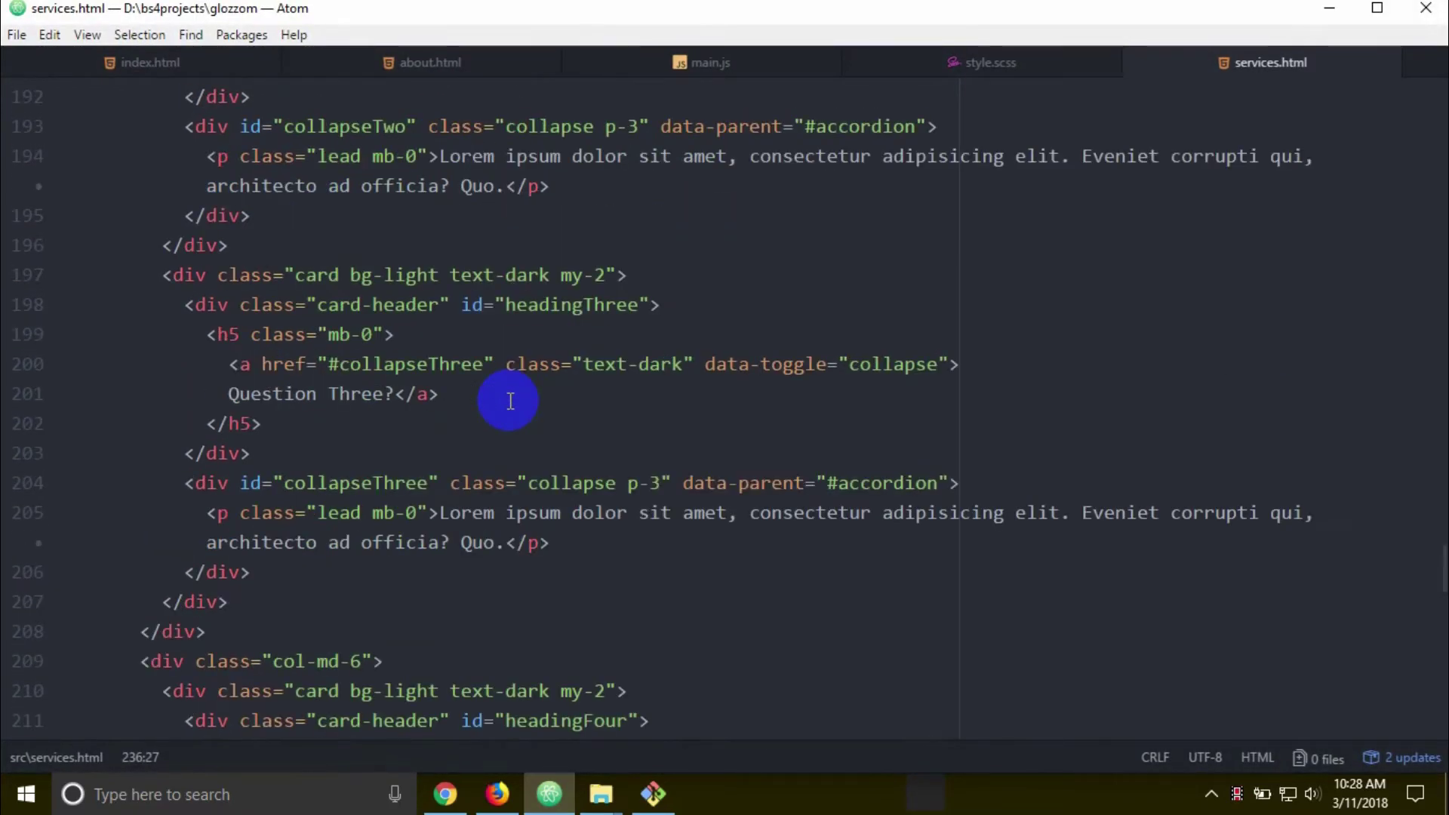
pyautogui.scroll(3, 487, 373)
pyautogui.scroll(3, 453, 375)
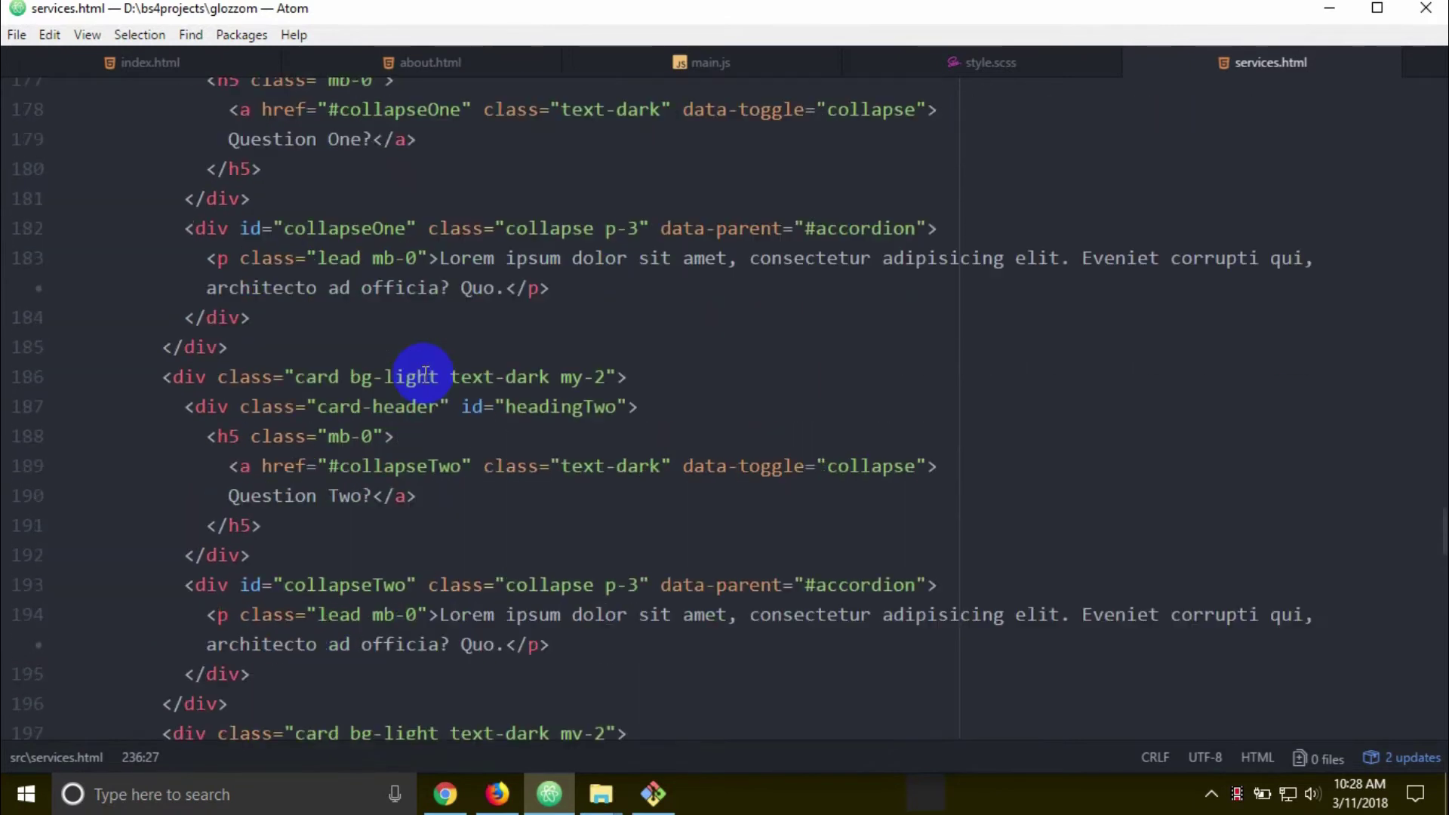
pyautogui.scroll(2, 424, 373)
pyautogui.scroll(3, 425, 374)
pyautogui.scroll(2, 424, 380)
pyautogui.scroll(2, 425, 379)
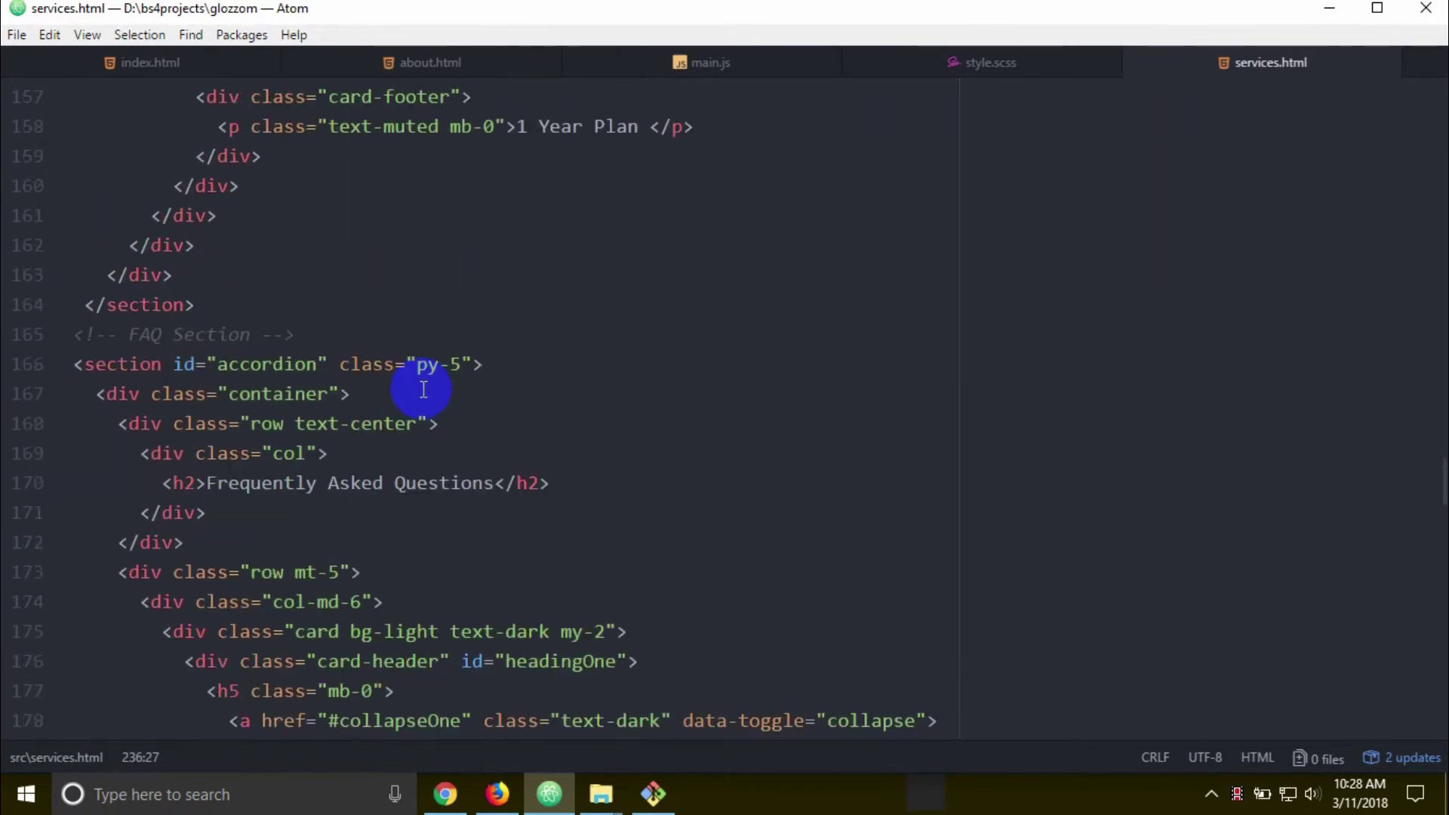
pyautogui.write('bg')
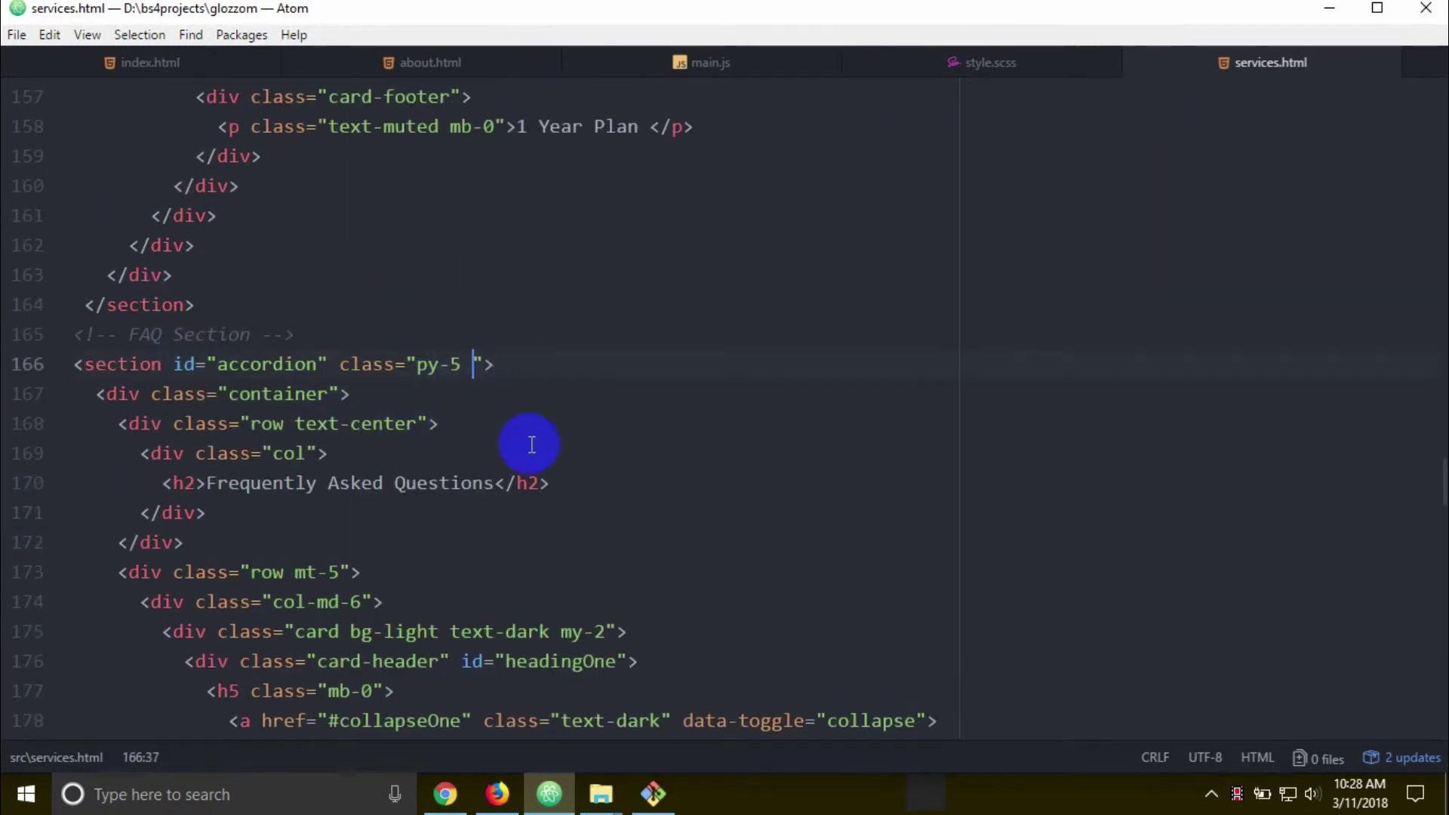
pyautogui.write('-dark')
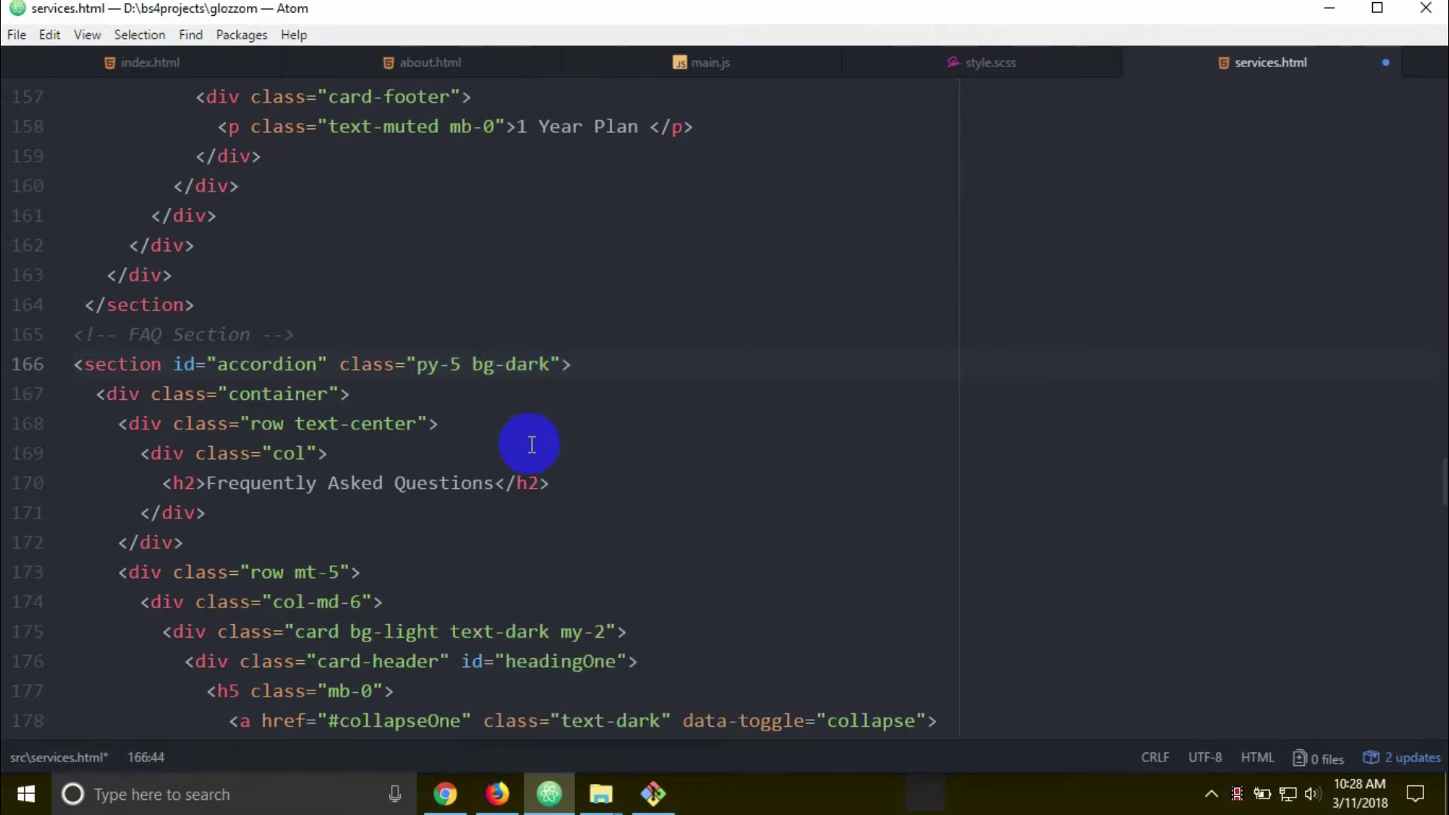
pyautogui.hotkey('ctrl', 's')
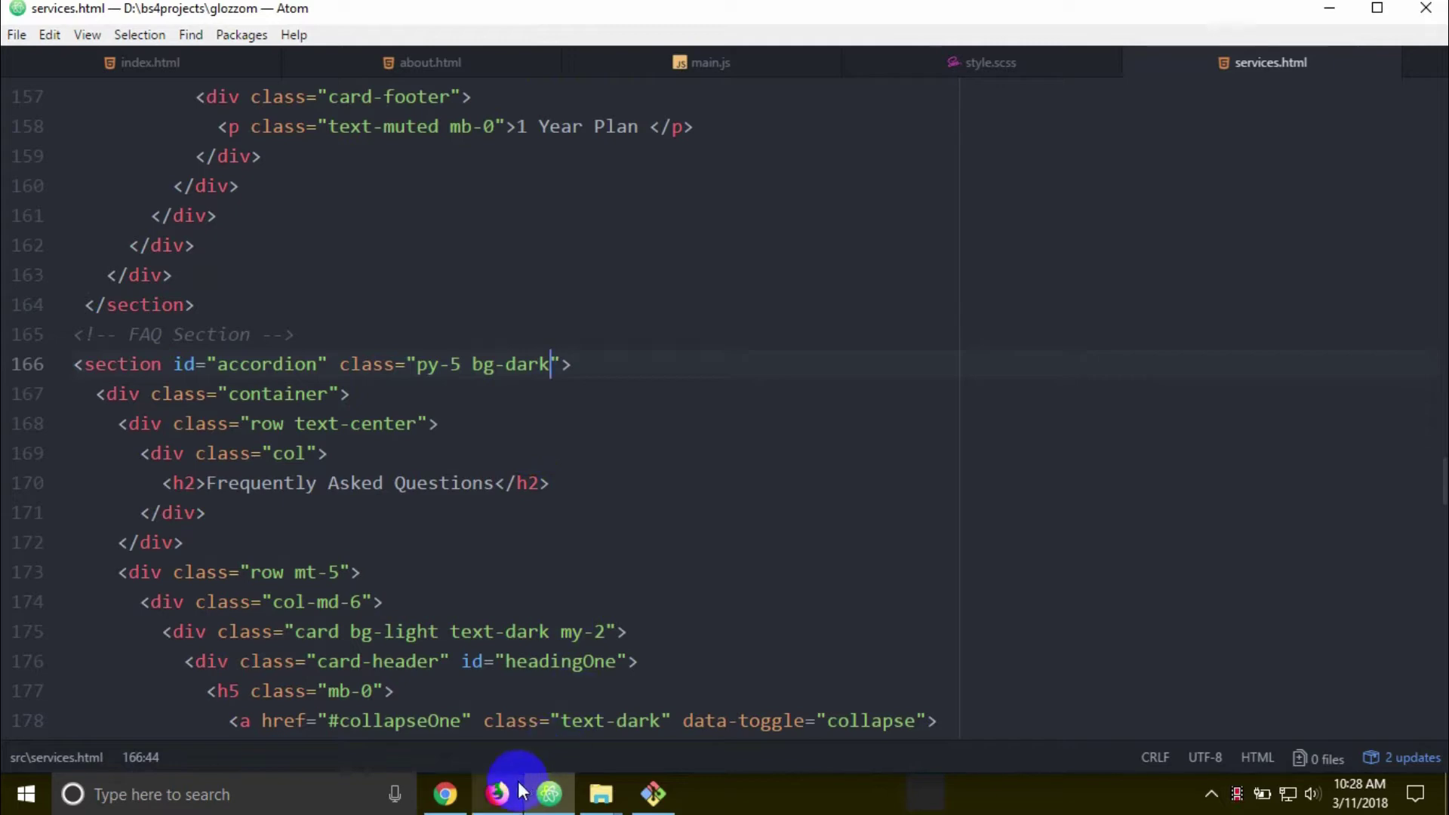
pyautogui.click(498, 793)
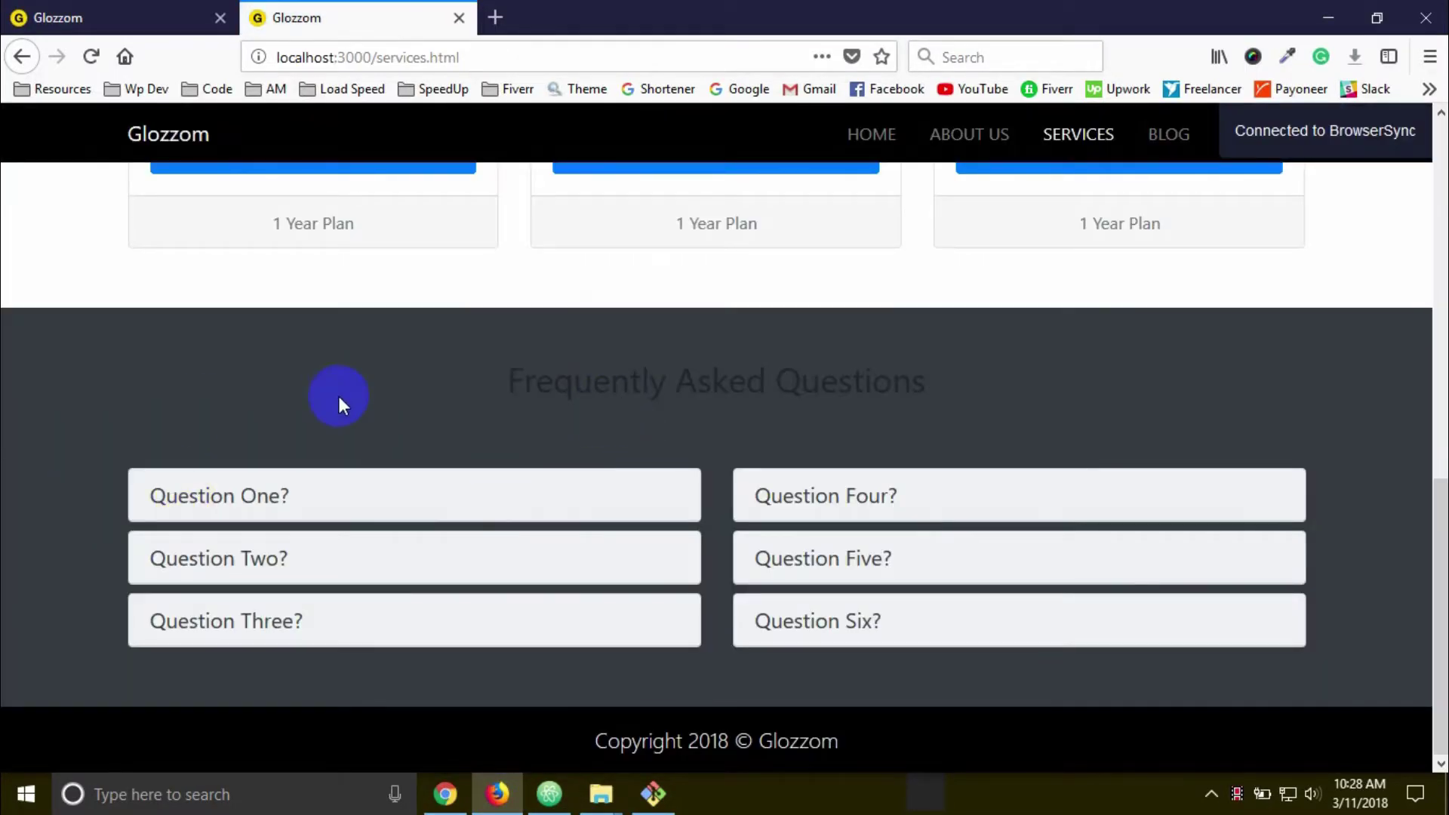
# - Compare the dark FAQ section in the reference and local tabs, then return to the code
pyautogui.click(119, 17)
pyautogui.click(388, 13)
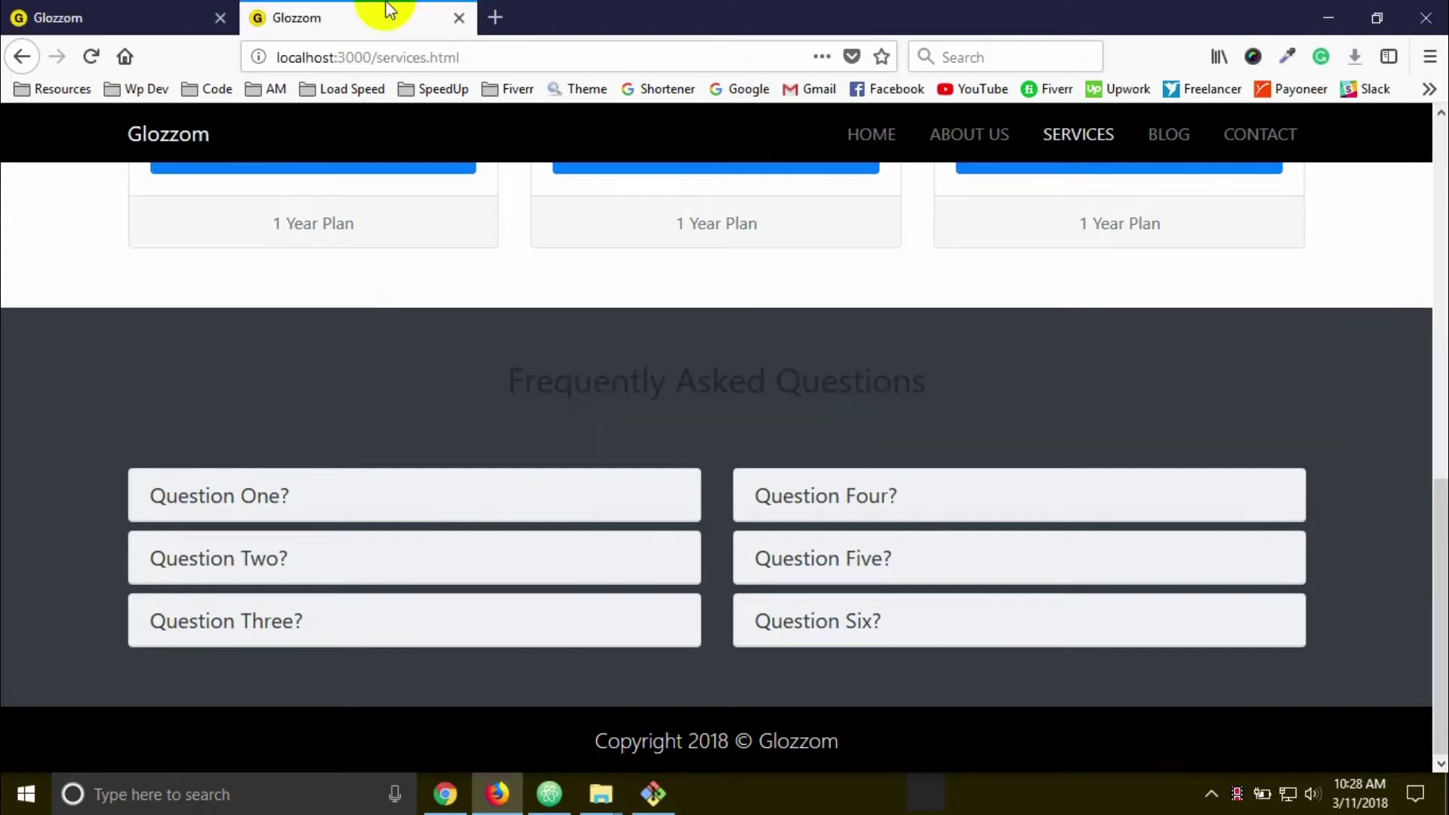
pyautogui.click(549, 794)
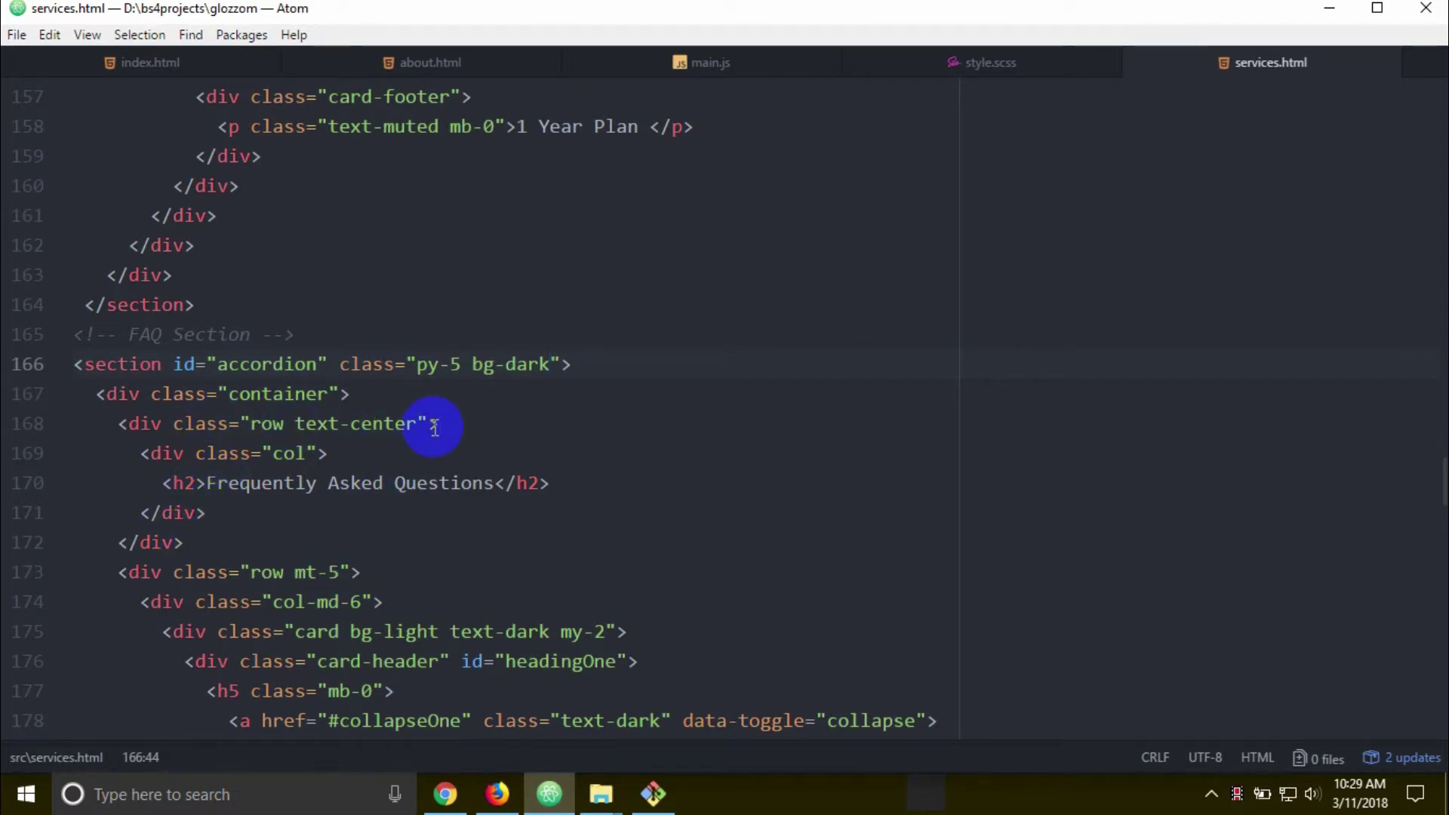
pyautogui.write(' text-lig')
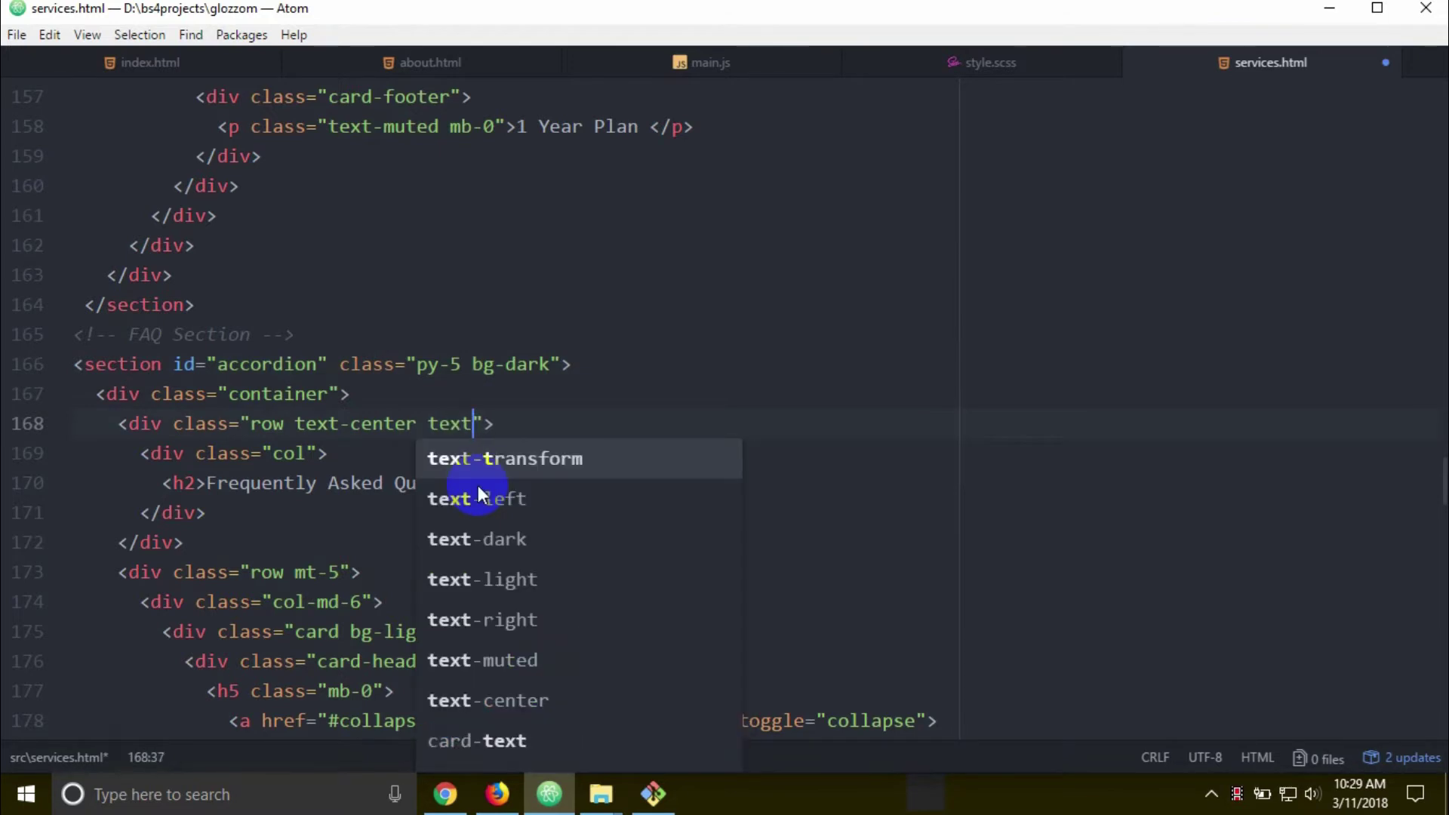
# - Add text-light to the FAQ heading row's class on line 168 and save
pyautogui.press('Return')
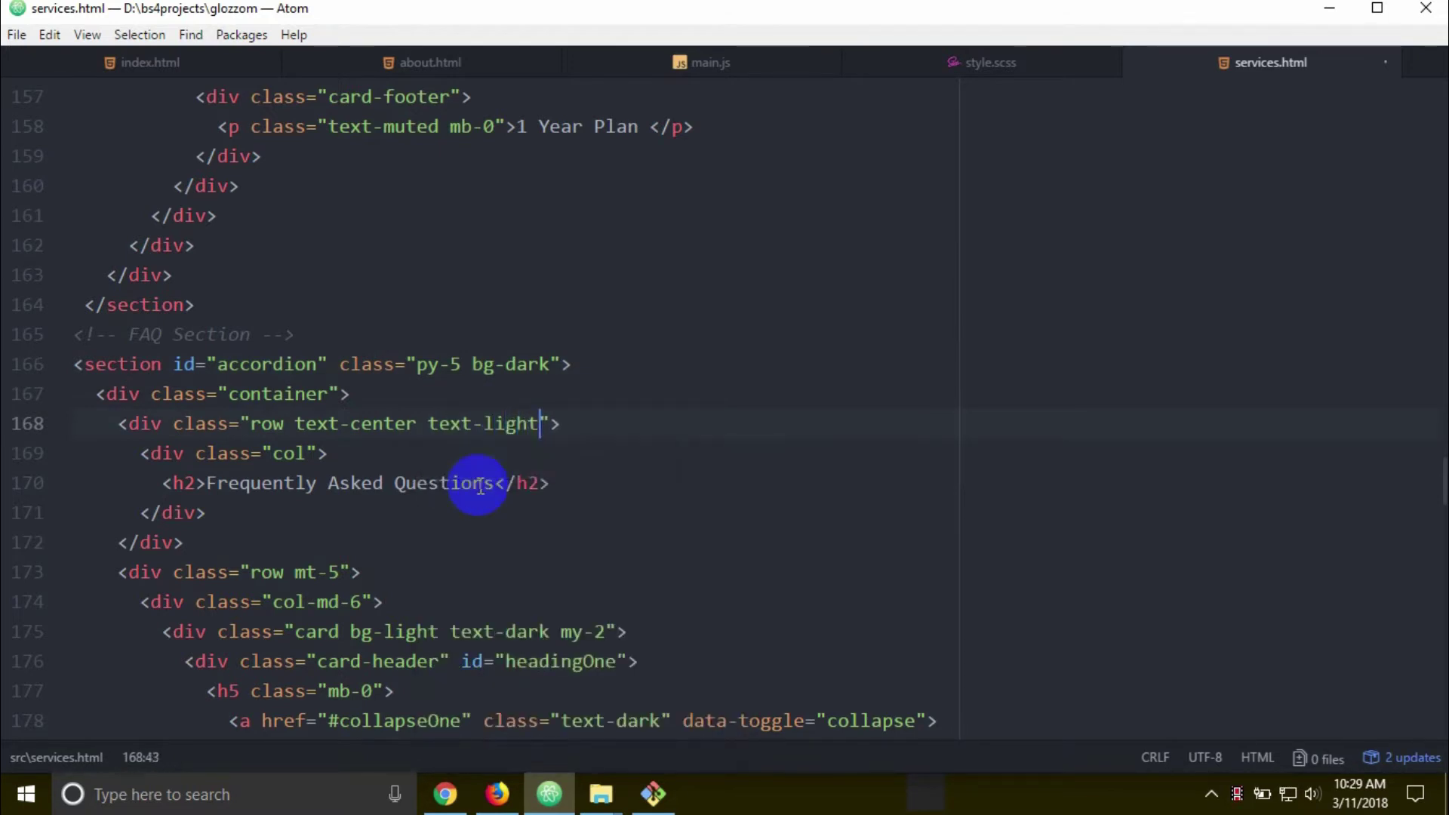
pyautogui.hotkey('ctrl', 's')
pyautogui.click(498, 793)
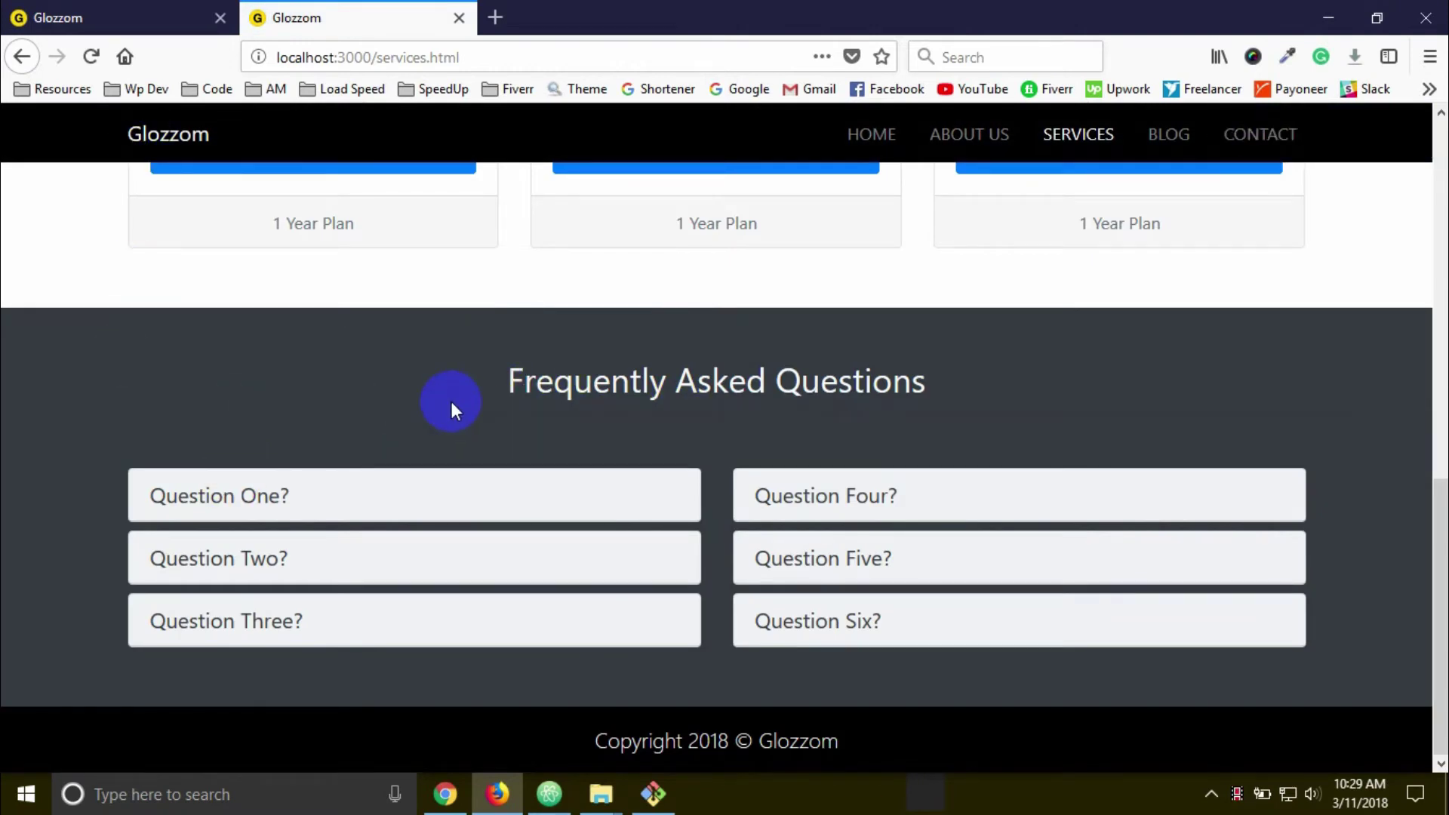
# - Preview the page at phone size, expanding and collapsing the Question Two answer
pyautogui.hotkey('ctrl', 'shift', 'm')
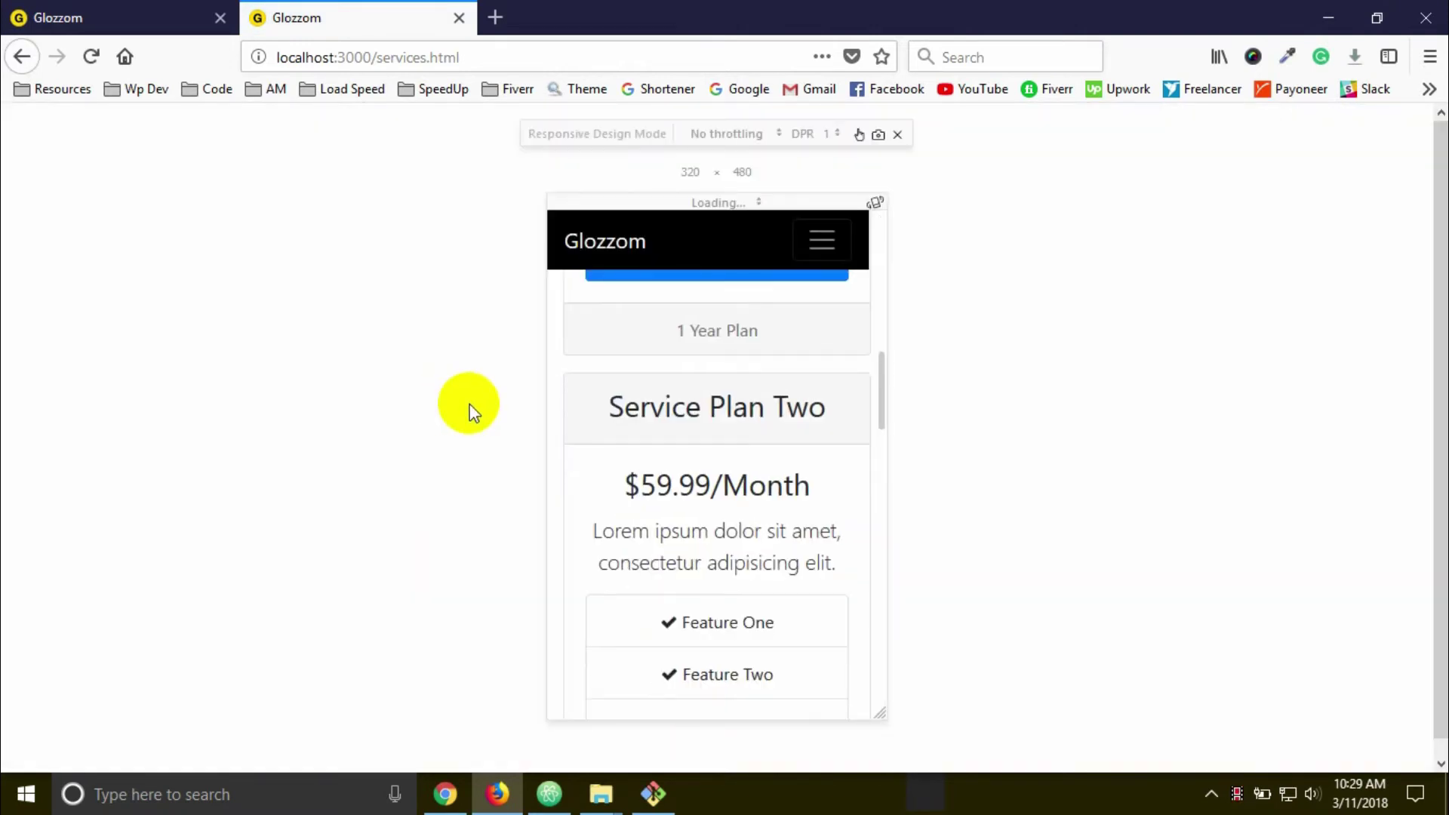
pyautogui.scroll(-5, 689, 436)
pyautogui.scroll(-5, 690, 440)
pyautogui.scroll(-3, 689, 473)
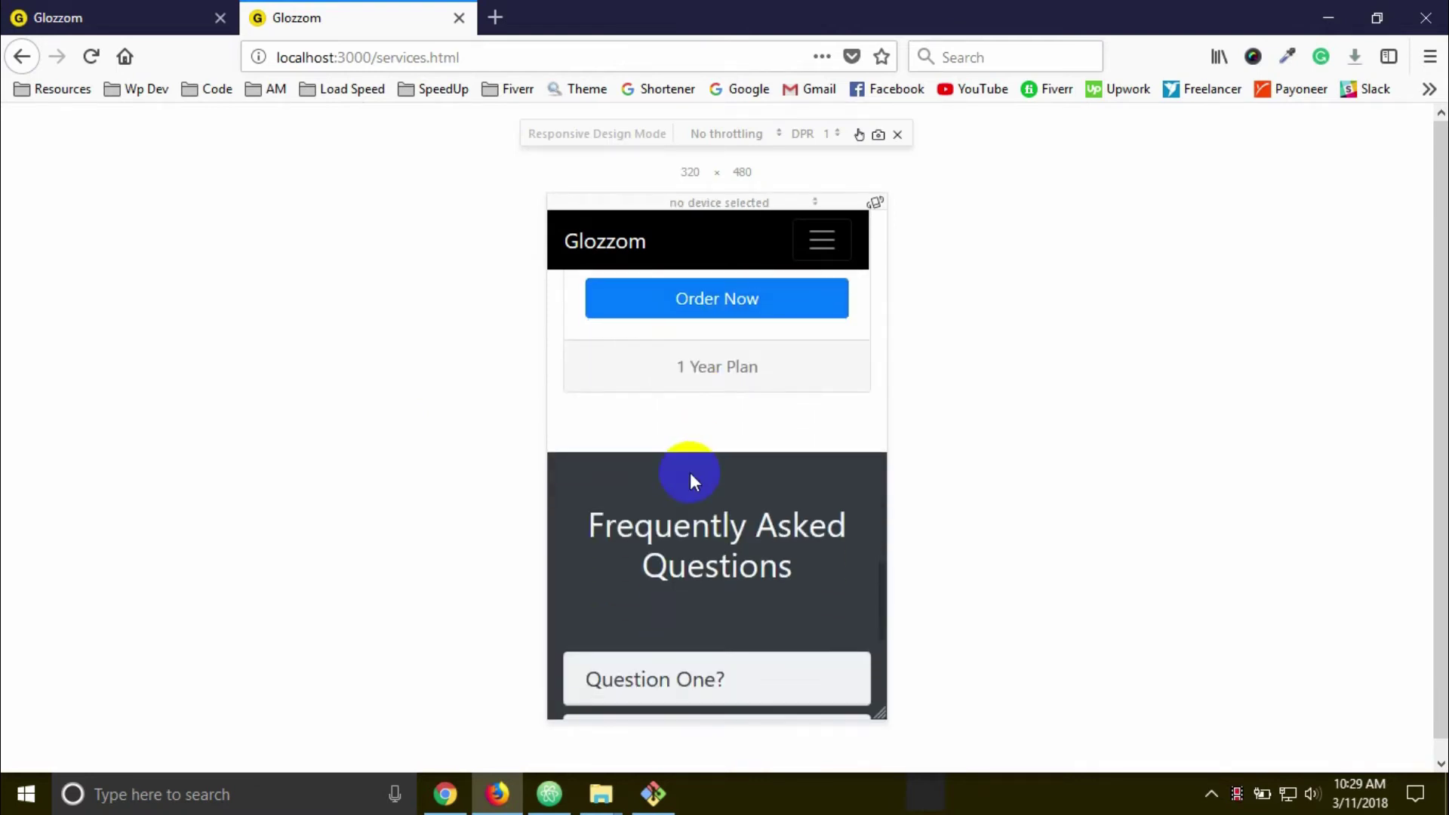
pyautogui.scroll(-5, 690, 471)
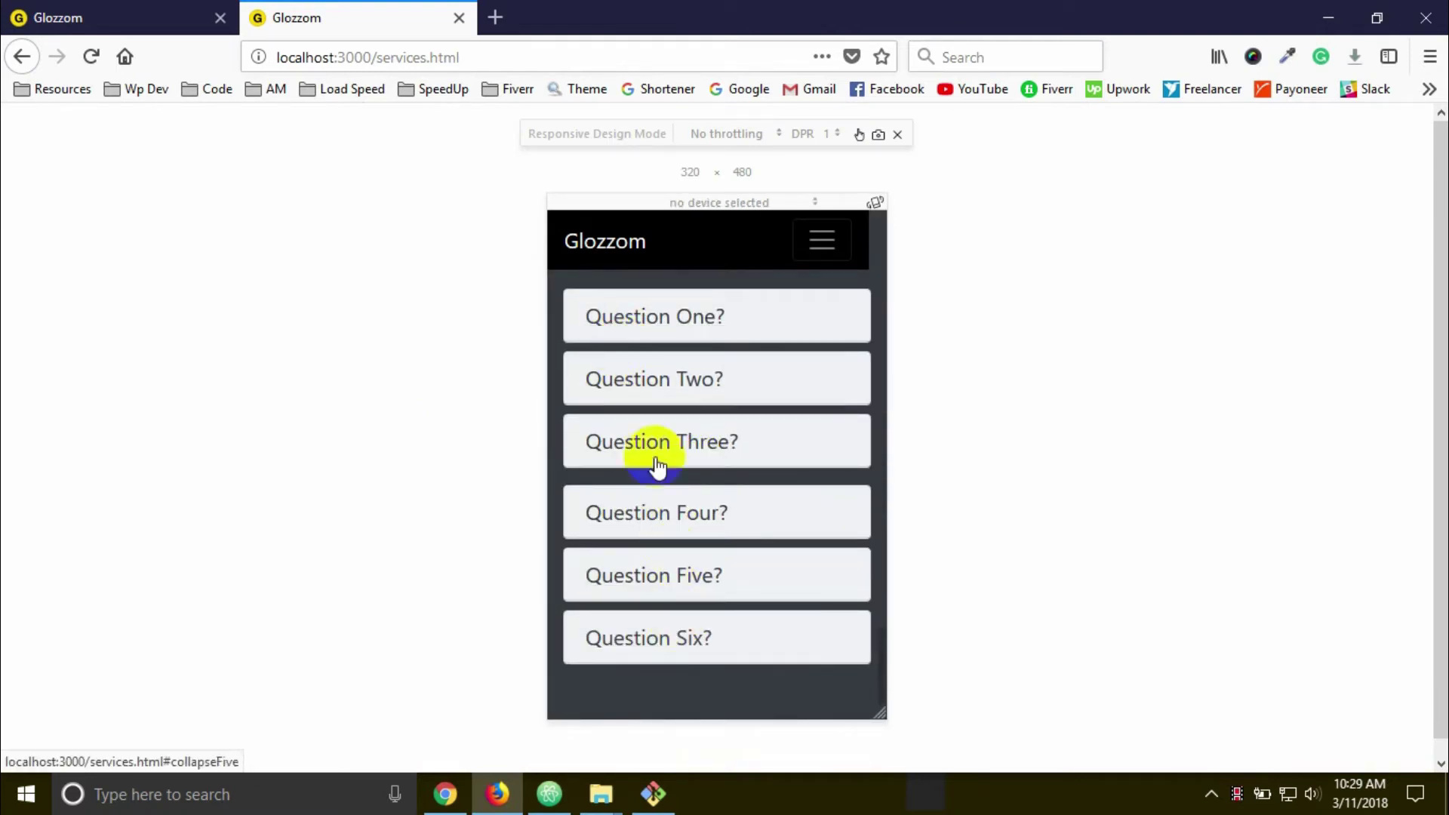
pyautogui.click(634, 390)
pyautogui.click(634, 391)
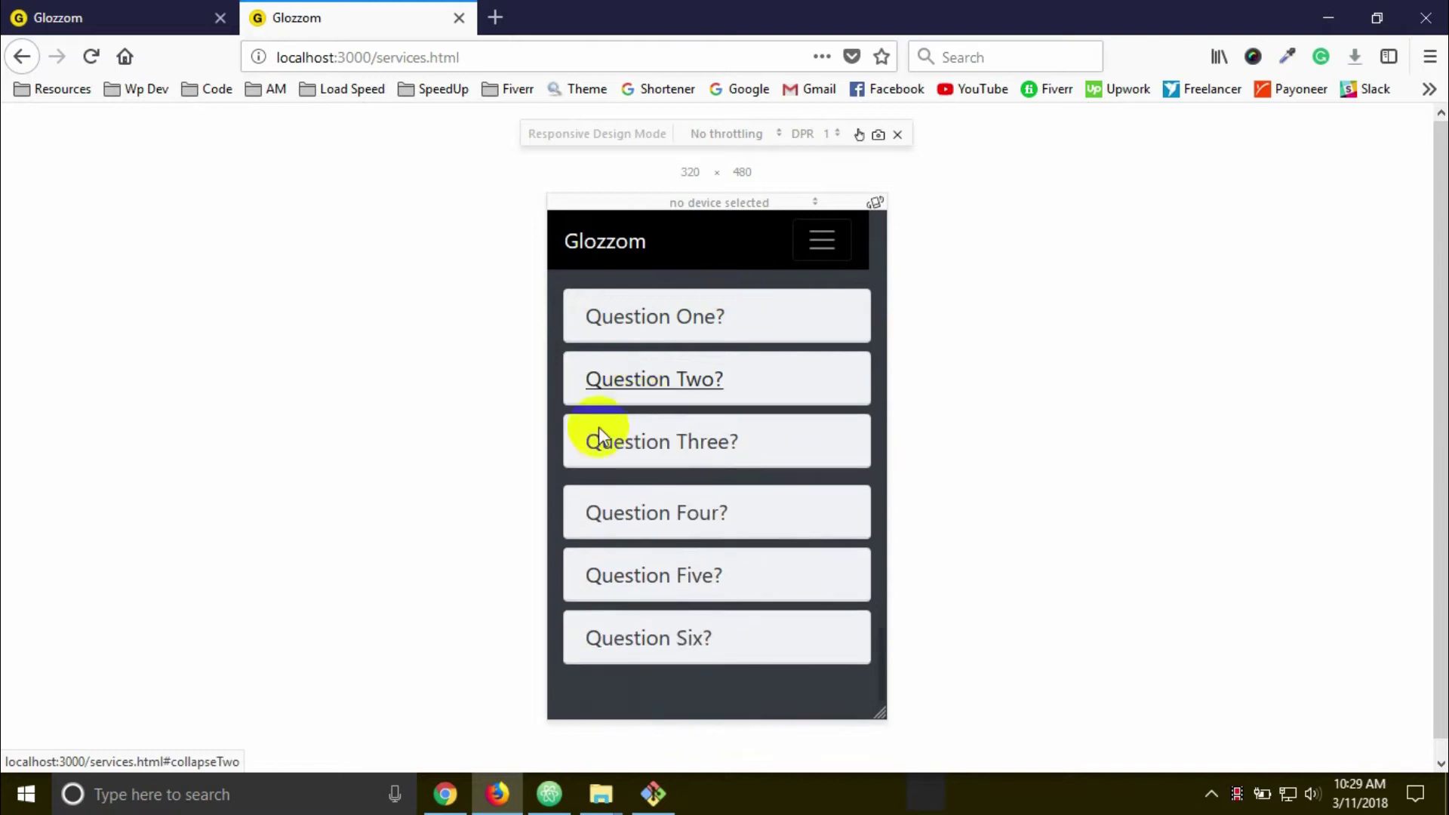
pyautogui.scroll(3, 666, 434)
pyautogui.scroll(2, 665, 433)
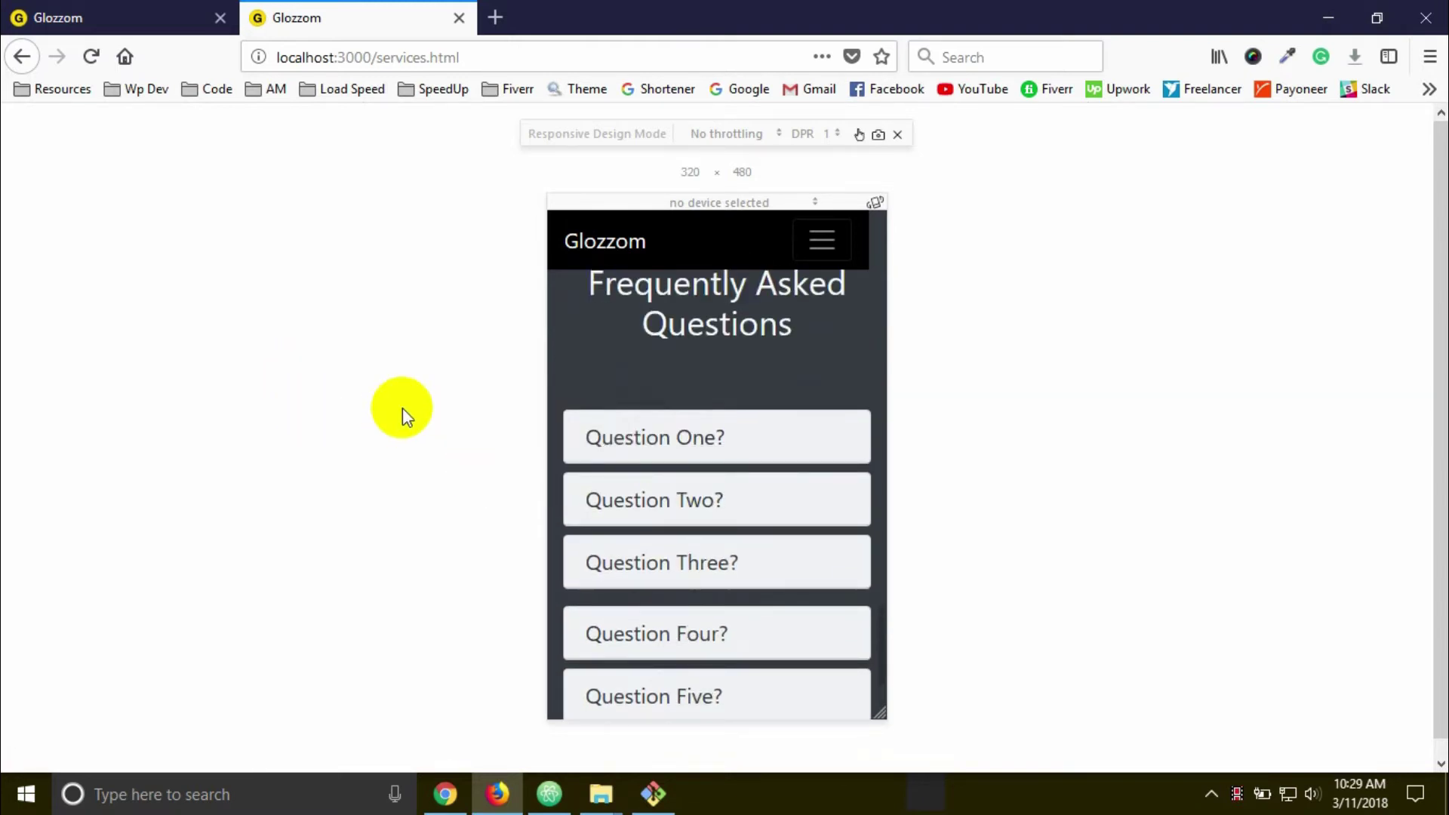
pyautogui.hotkey('ctrl', 'shift', 'm')
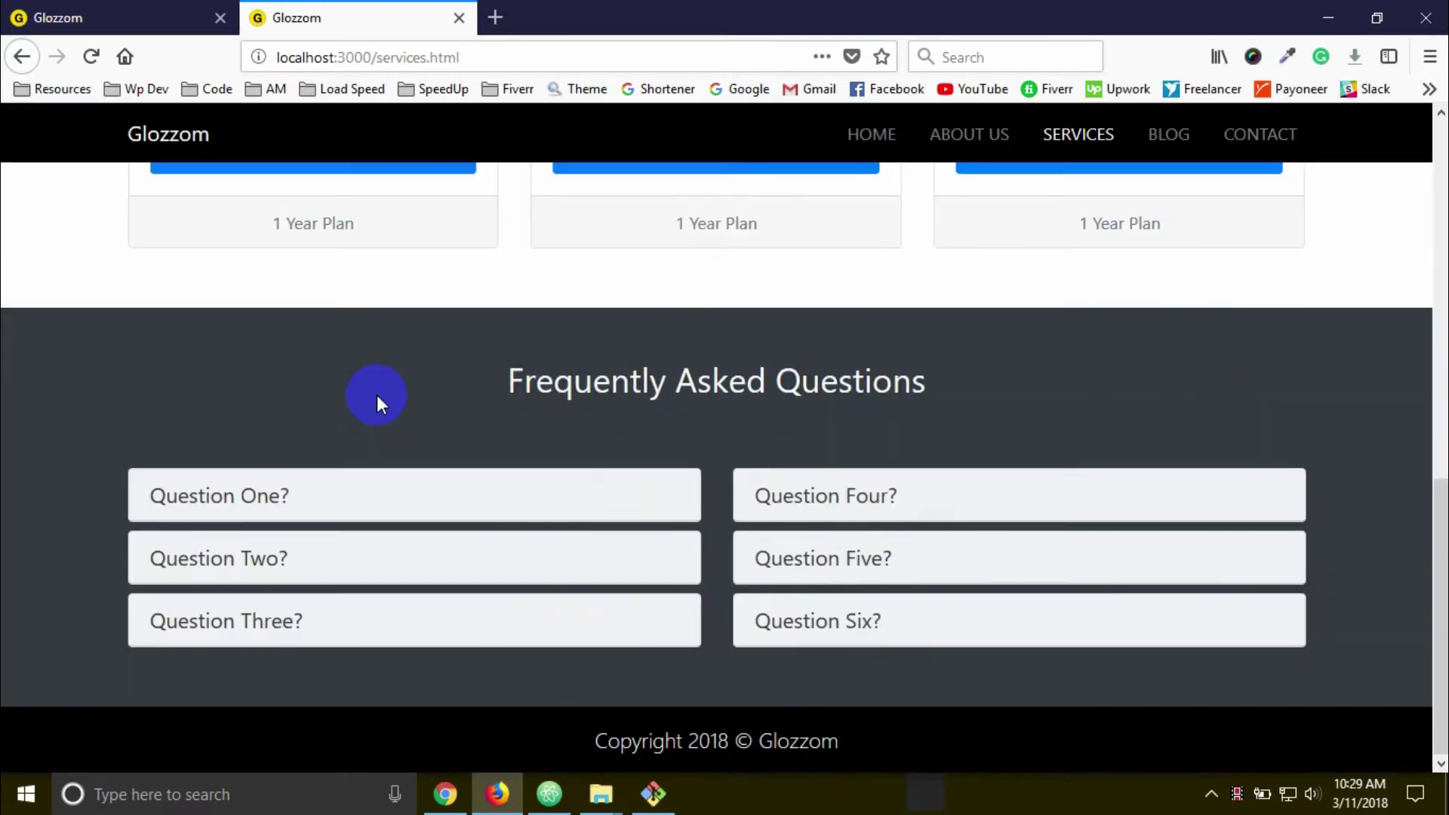
pyautogui.scroll(5, 741, 295)
pyautogui.scroll(5, 872, 283)
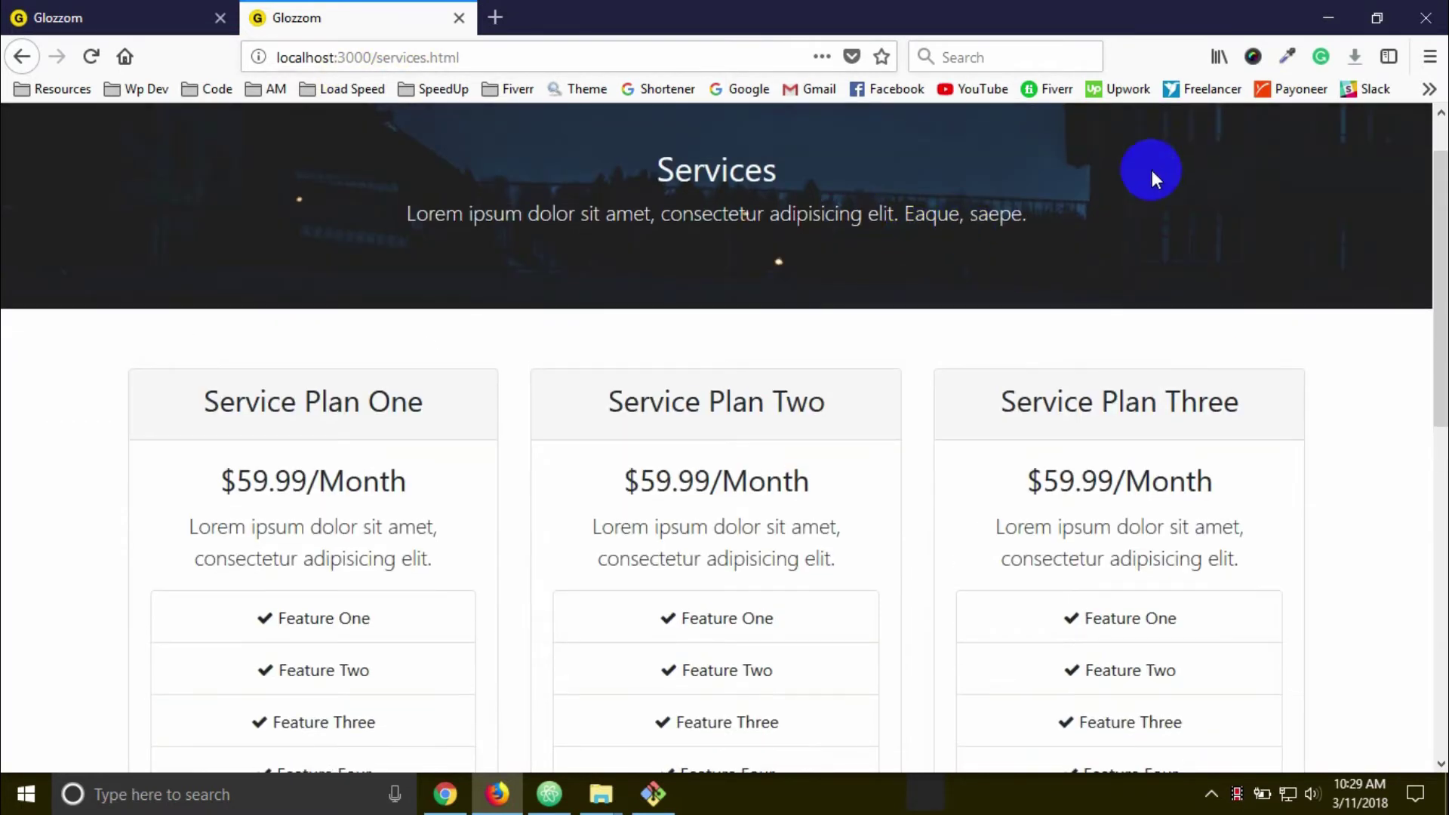
pyautogui.scroll(1, 1058, 190)
# - Look at the reference site's Blog page with its three image cards
pyautogui.click(99, 18)
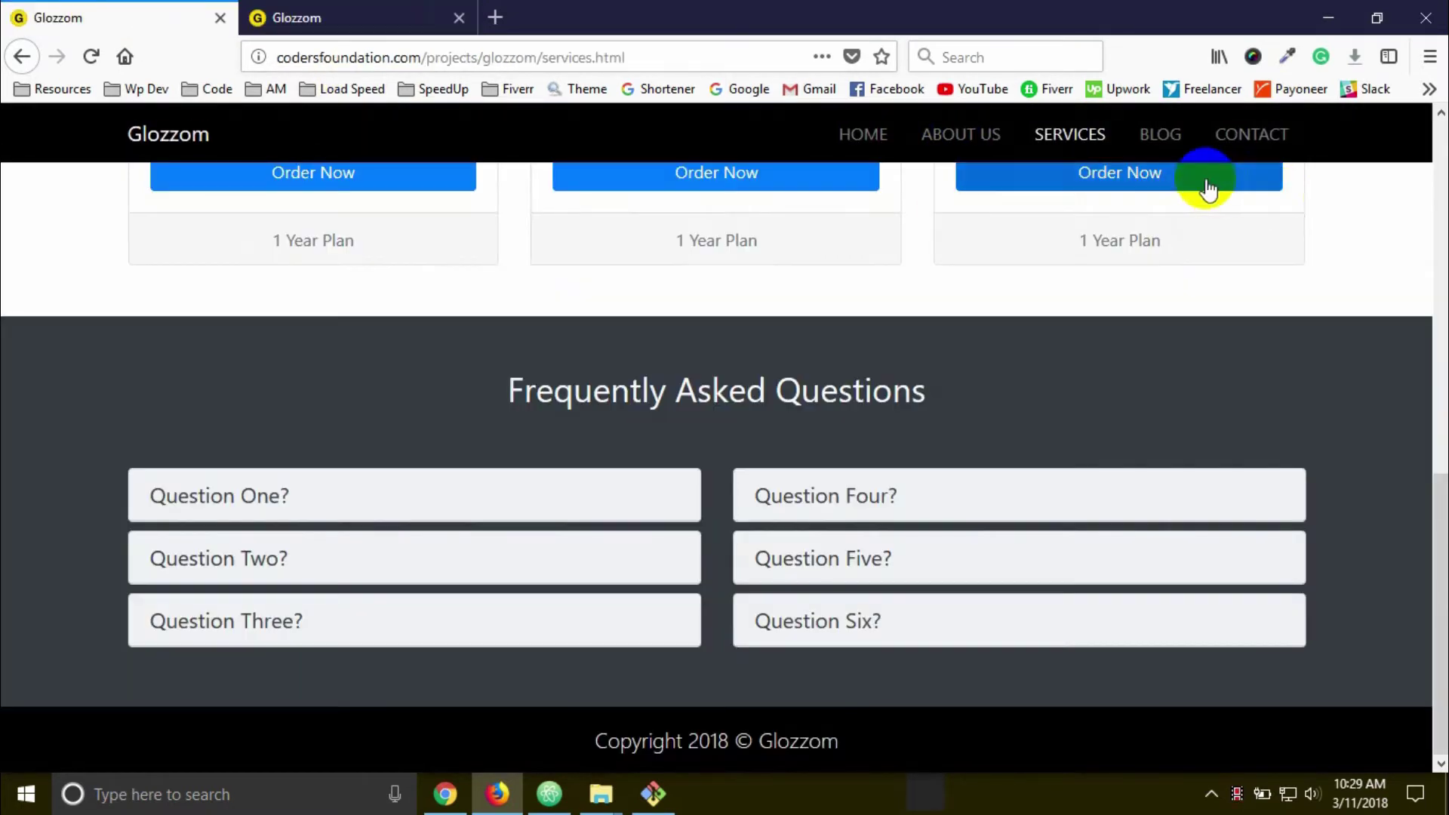
pyautogui.click(1171, 136)
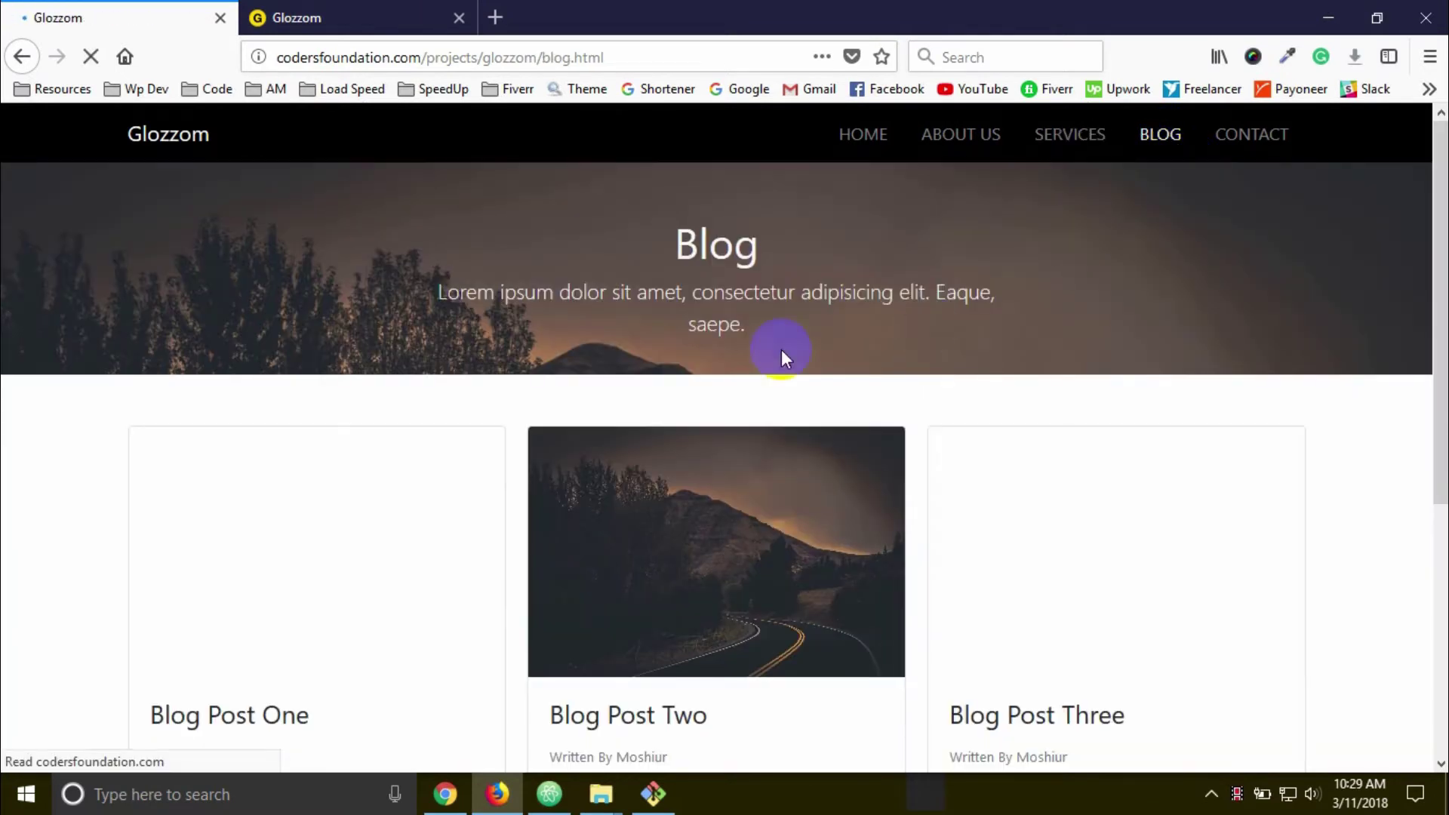
pyautogui.scroll(-3, 458, 335)
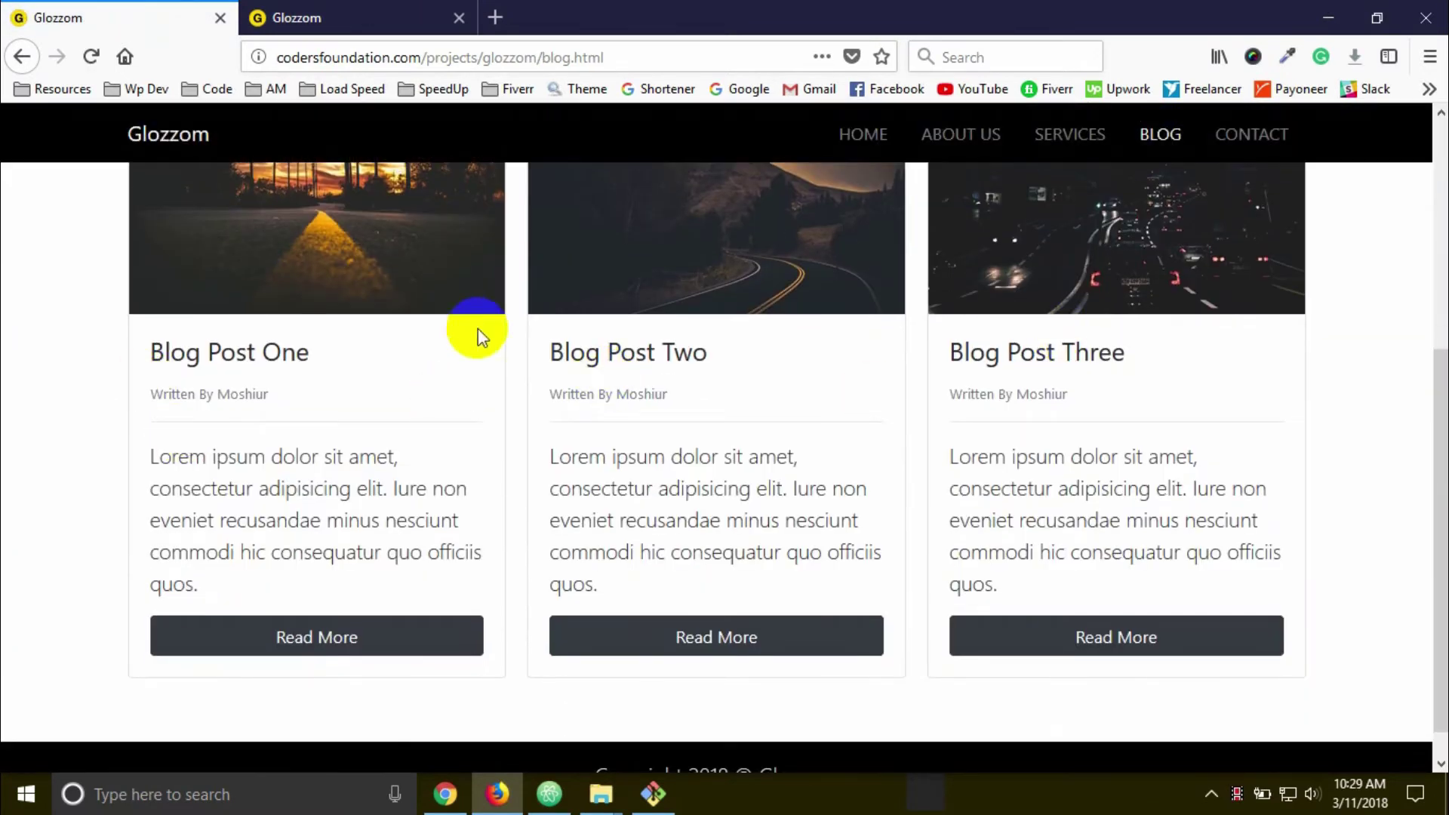
pyautogui.scroll(-1, 1200, 373)
pyautogui.scroll(5, 535, 441)
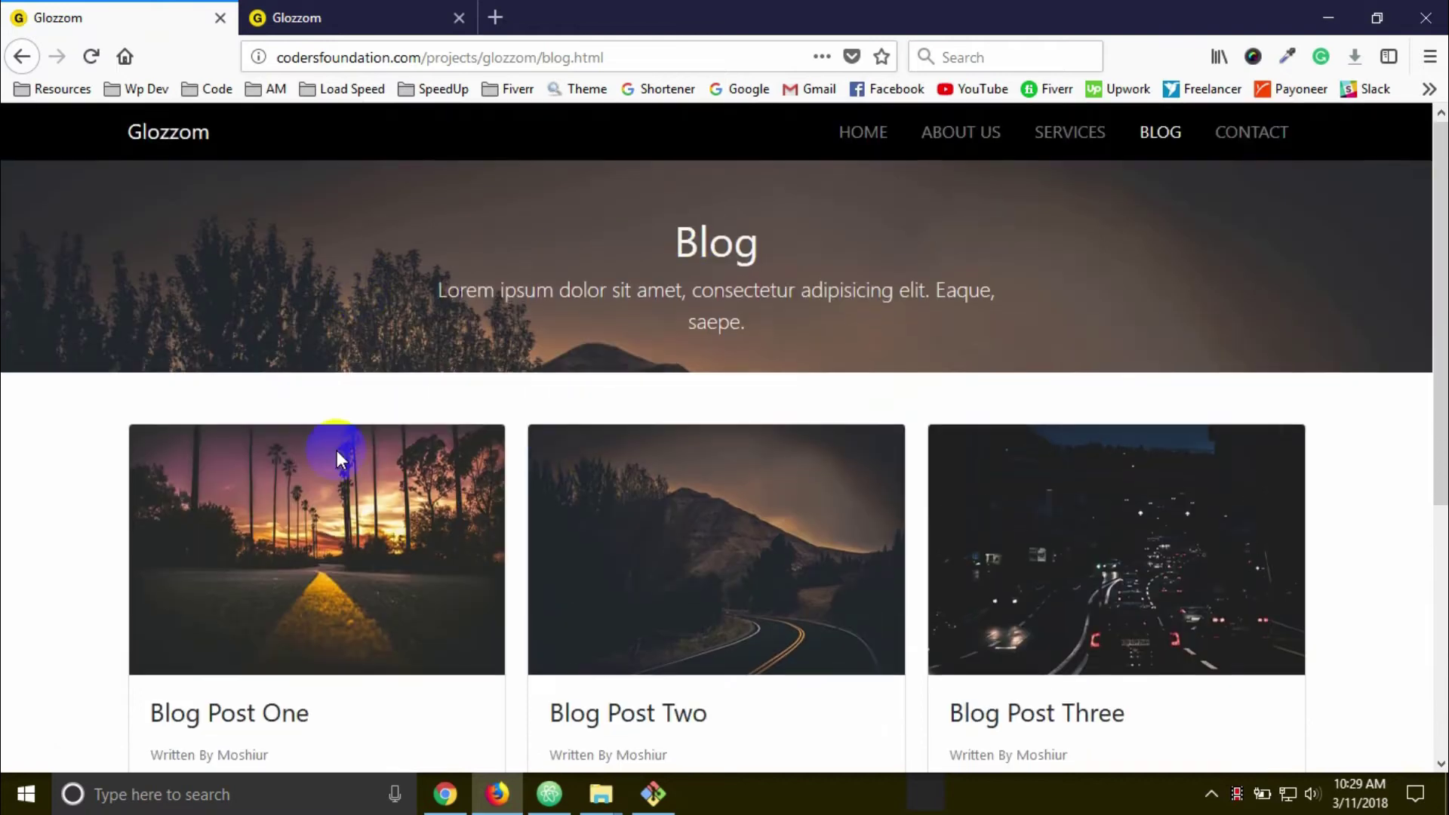
pyautogui.scroll(-3, 337, 450)
pyautogui.scroll(3, 554, 465)
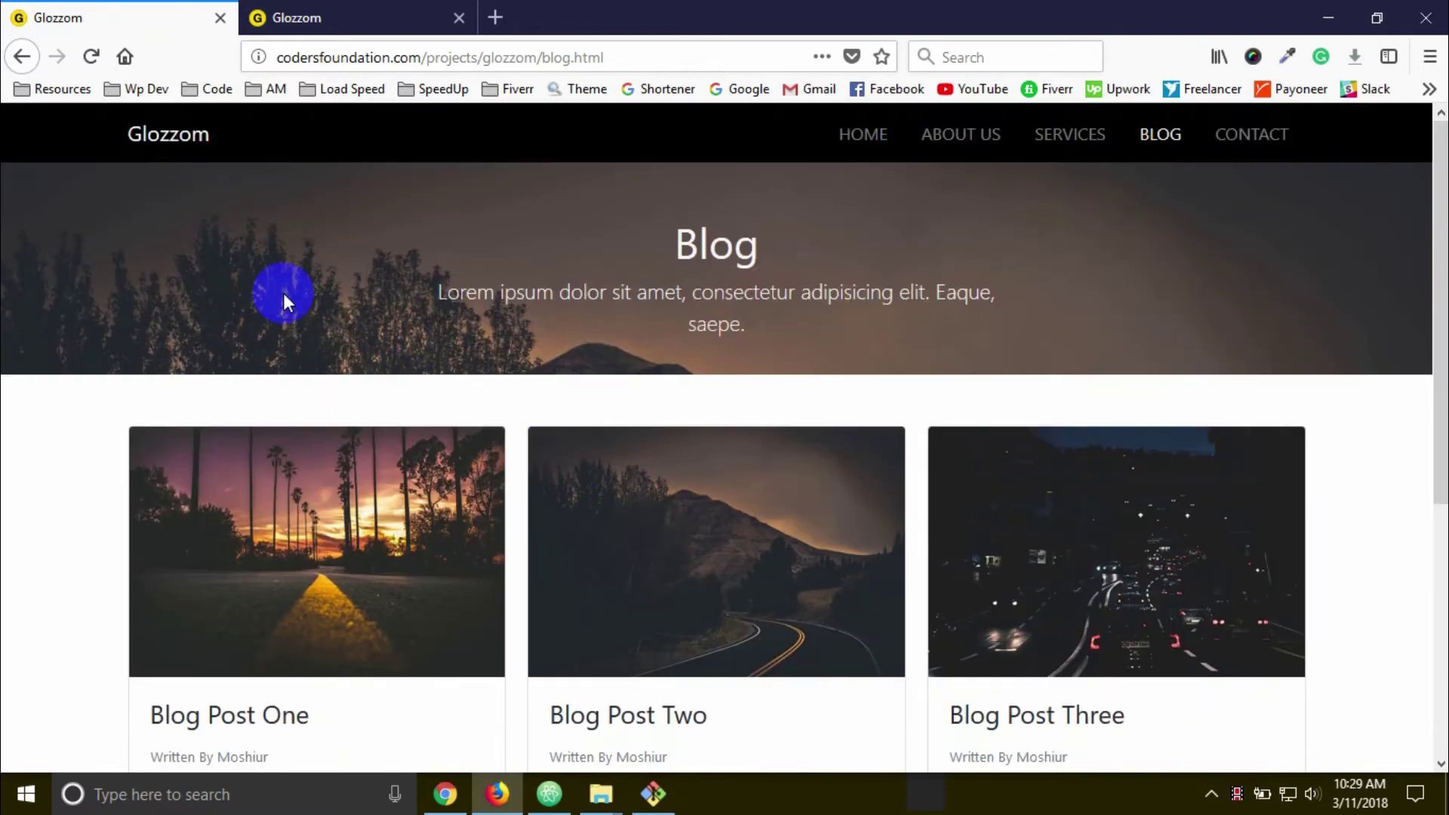
pyautogui.click(340, 14)
pyautogui.click(548, 794)
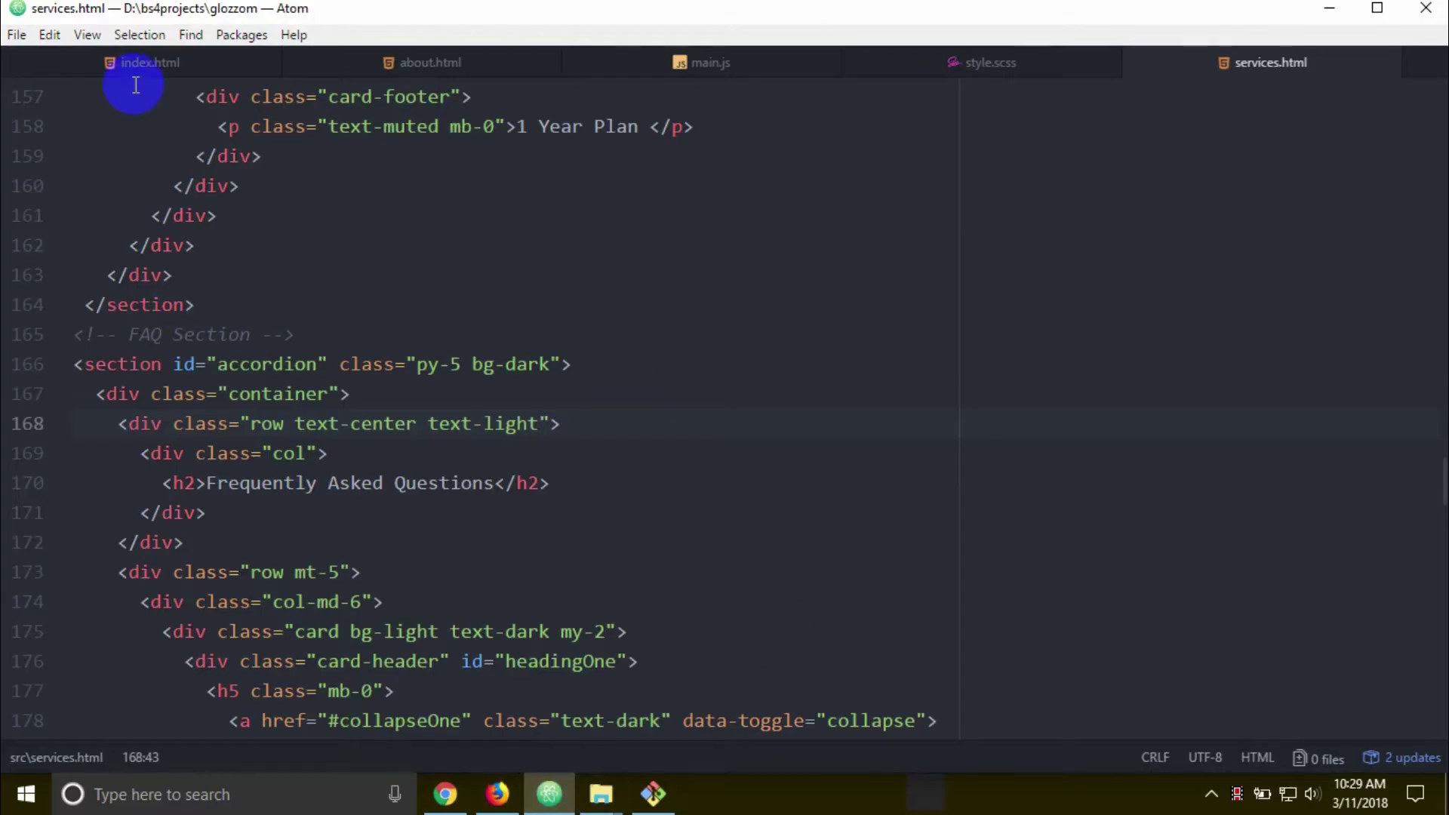
# - Start a new file named blog.html in the project's src folder
pyautogui.click(14, 419)
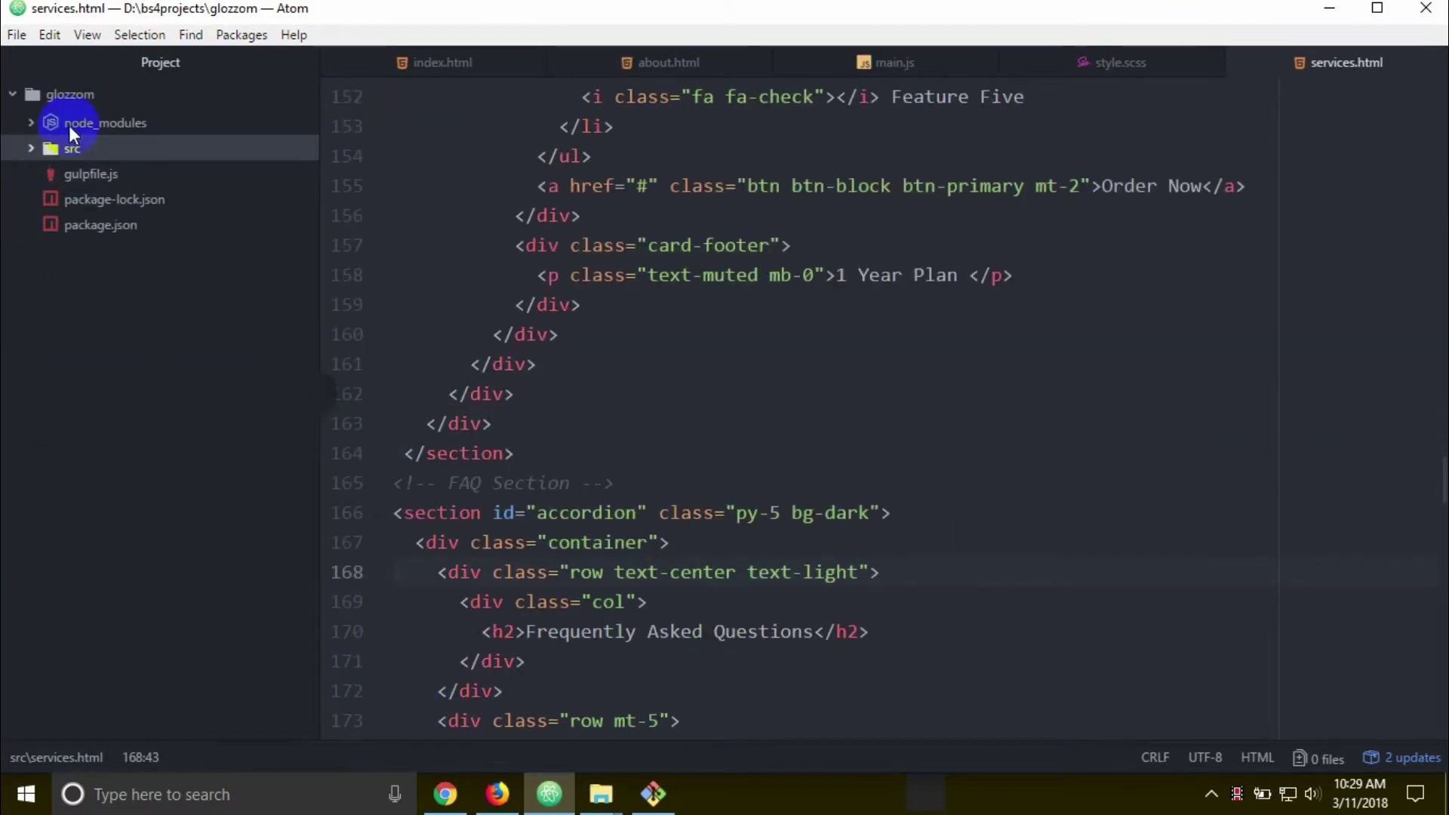
pyautogui.rightClick(64, 148)
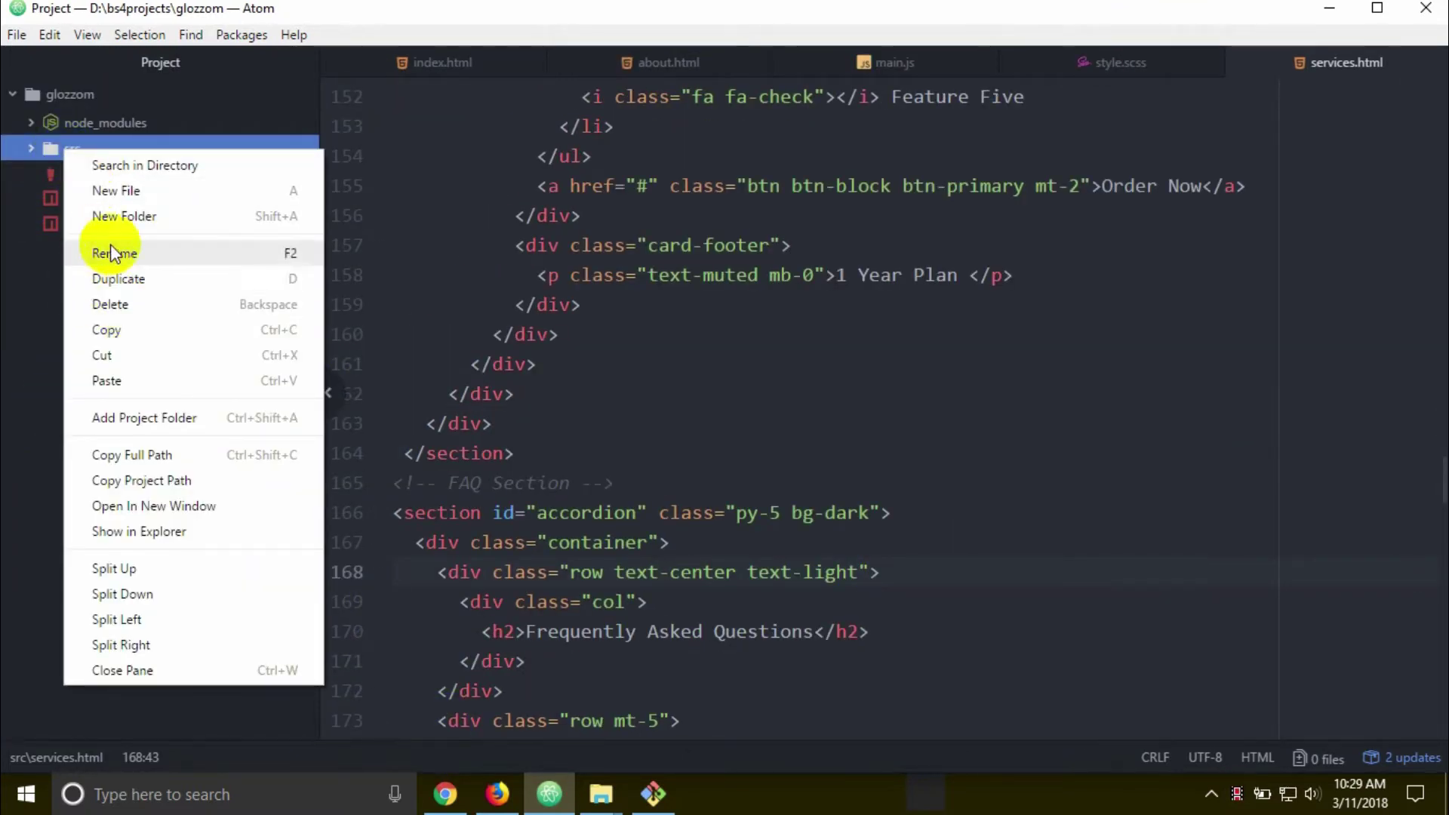
pyautogui.click(114, 192)
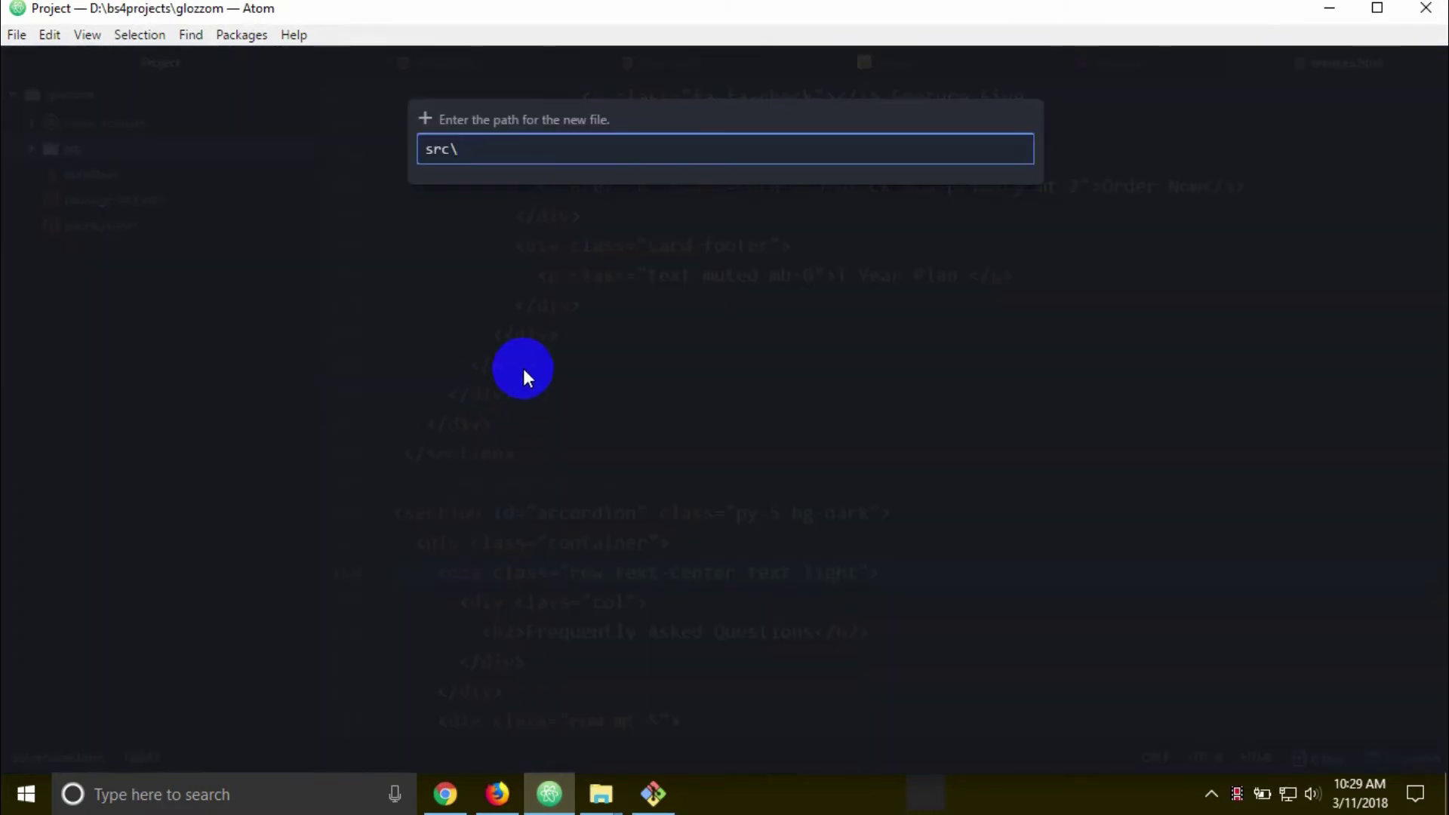
pyautogui.write('blog.')
pyautogui.write('html')
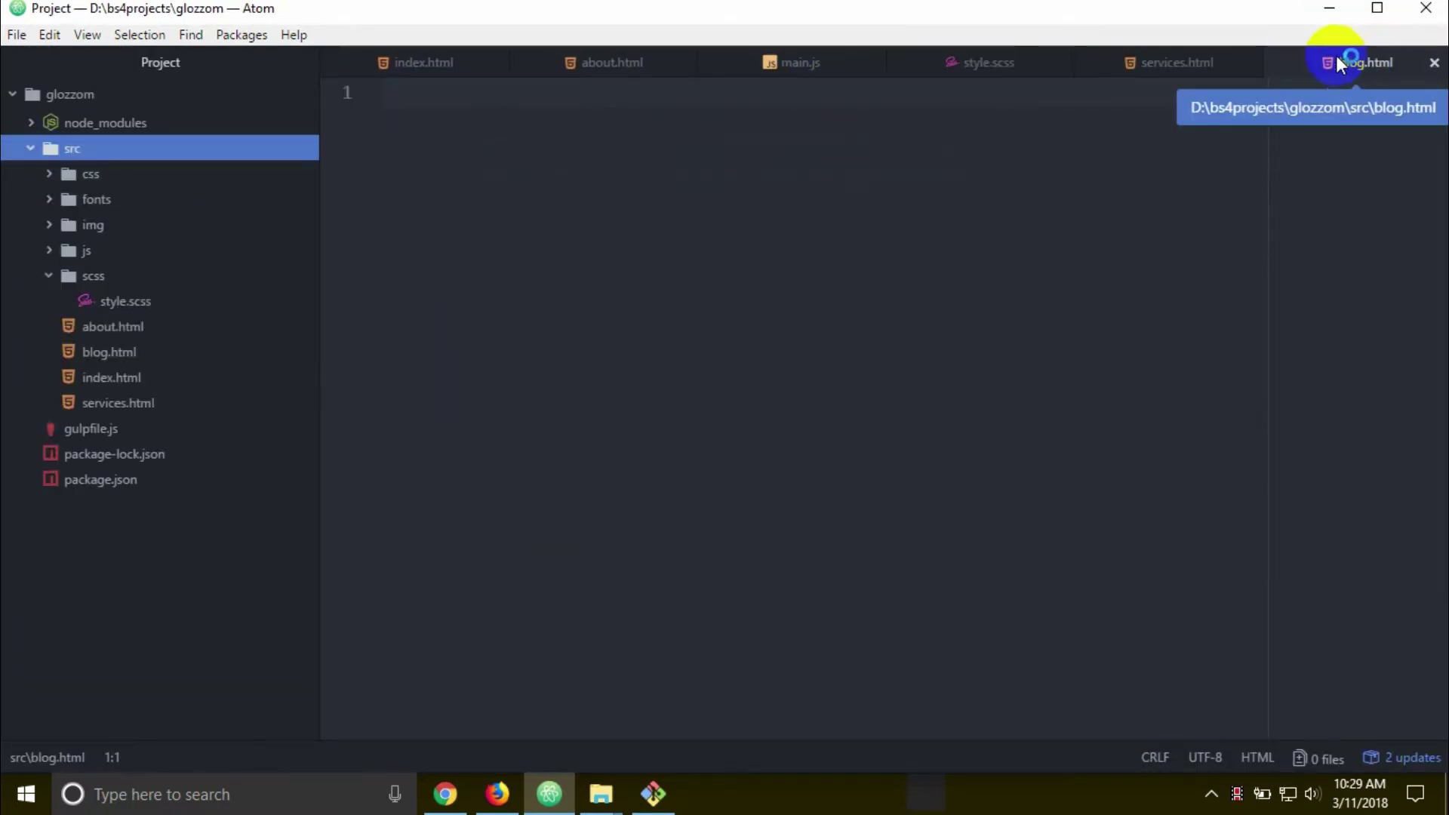
# - Paste the full services.html markup into blog.html and begin moving the active class to Blog
pyautogui.click(1178, 62)
pyautogui.hotkey('ctrl', 'a')
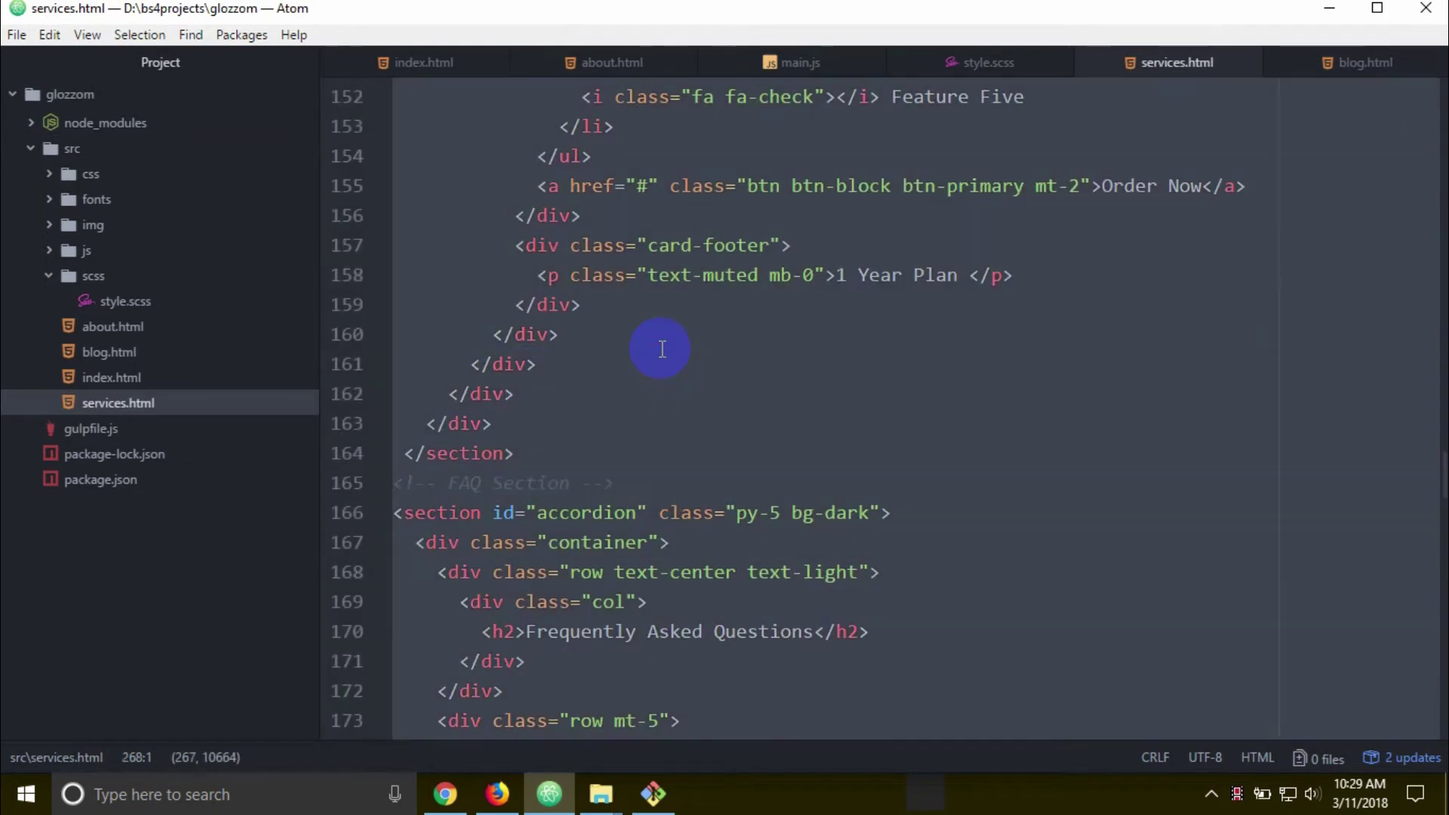
pyautogui.click(1382, 64)
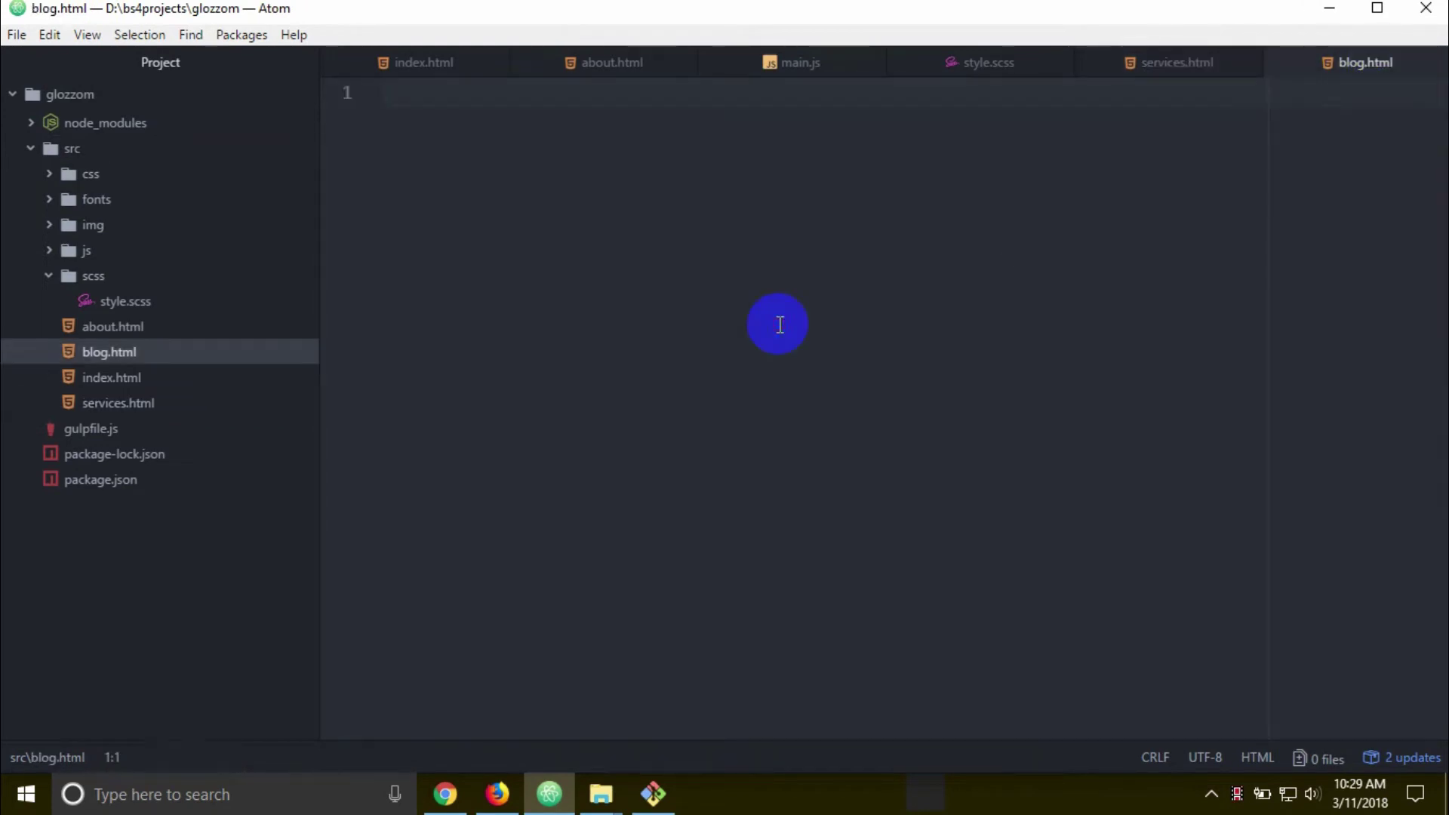
pyautogui.hotkey('ctrl', 'v')
pyautogui.scroll(5, 780, 325)
pyautogui.scroll(8, 520, 407)
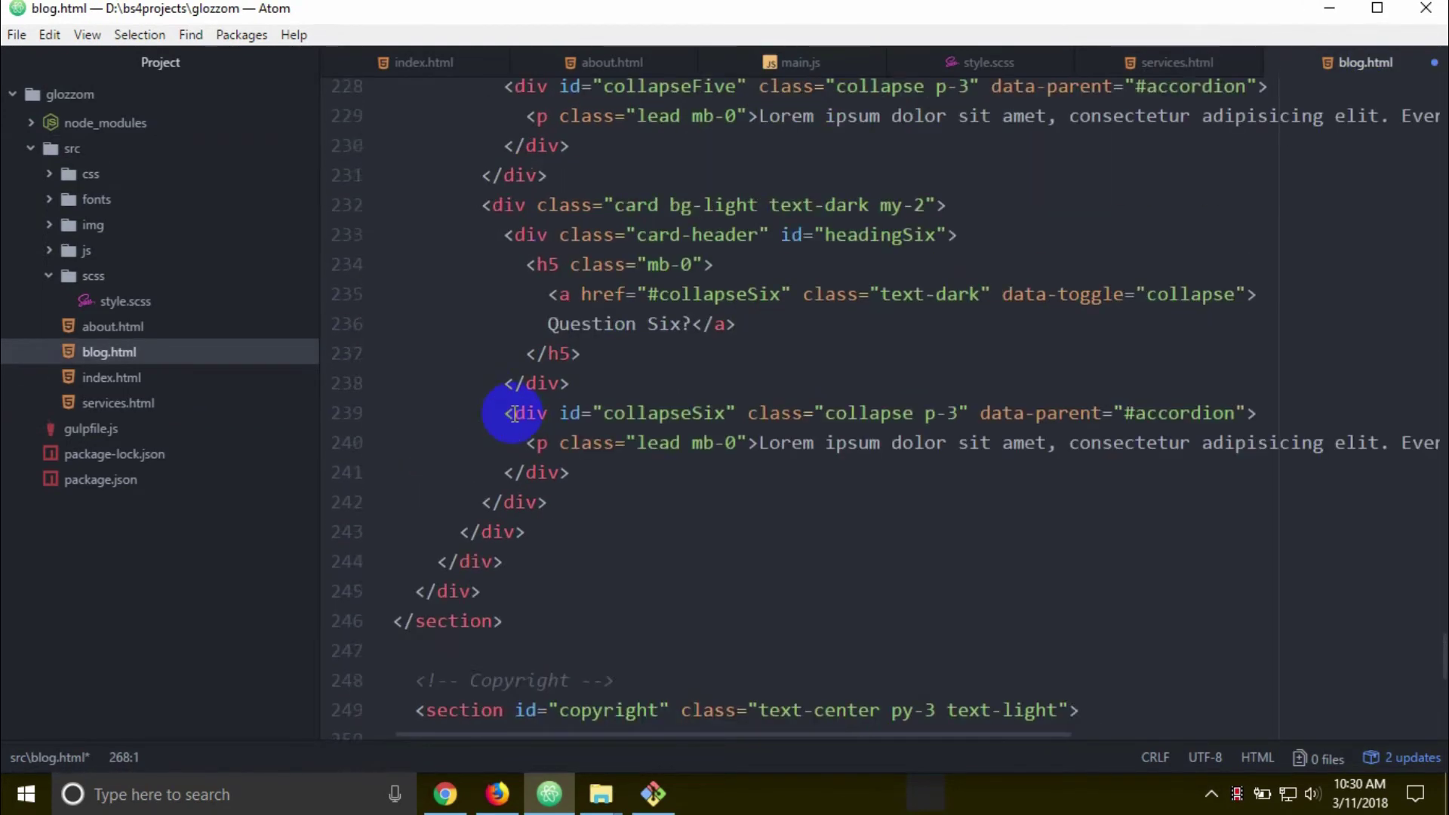
pyautogui.scroll(3, 513, 420)
pyautogui.scroll(3, 513, 419)
pyautogui.scroll(3, 487, 412)
pyautogui.scroll(1, 475, 413)
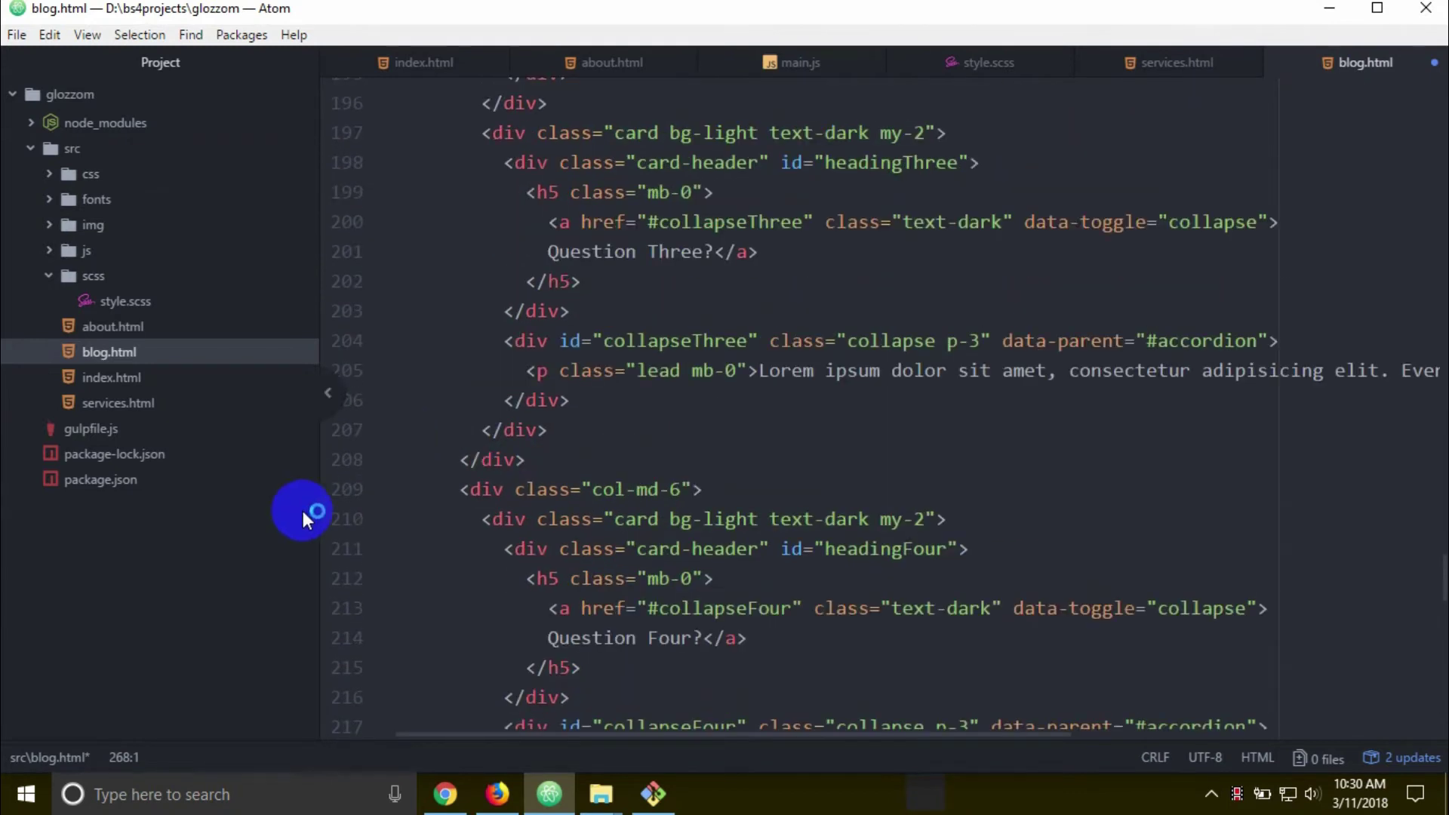
pyautogui.click(332, 398)
pyautogui.scroll(5, 443, 439)
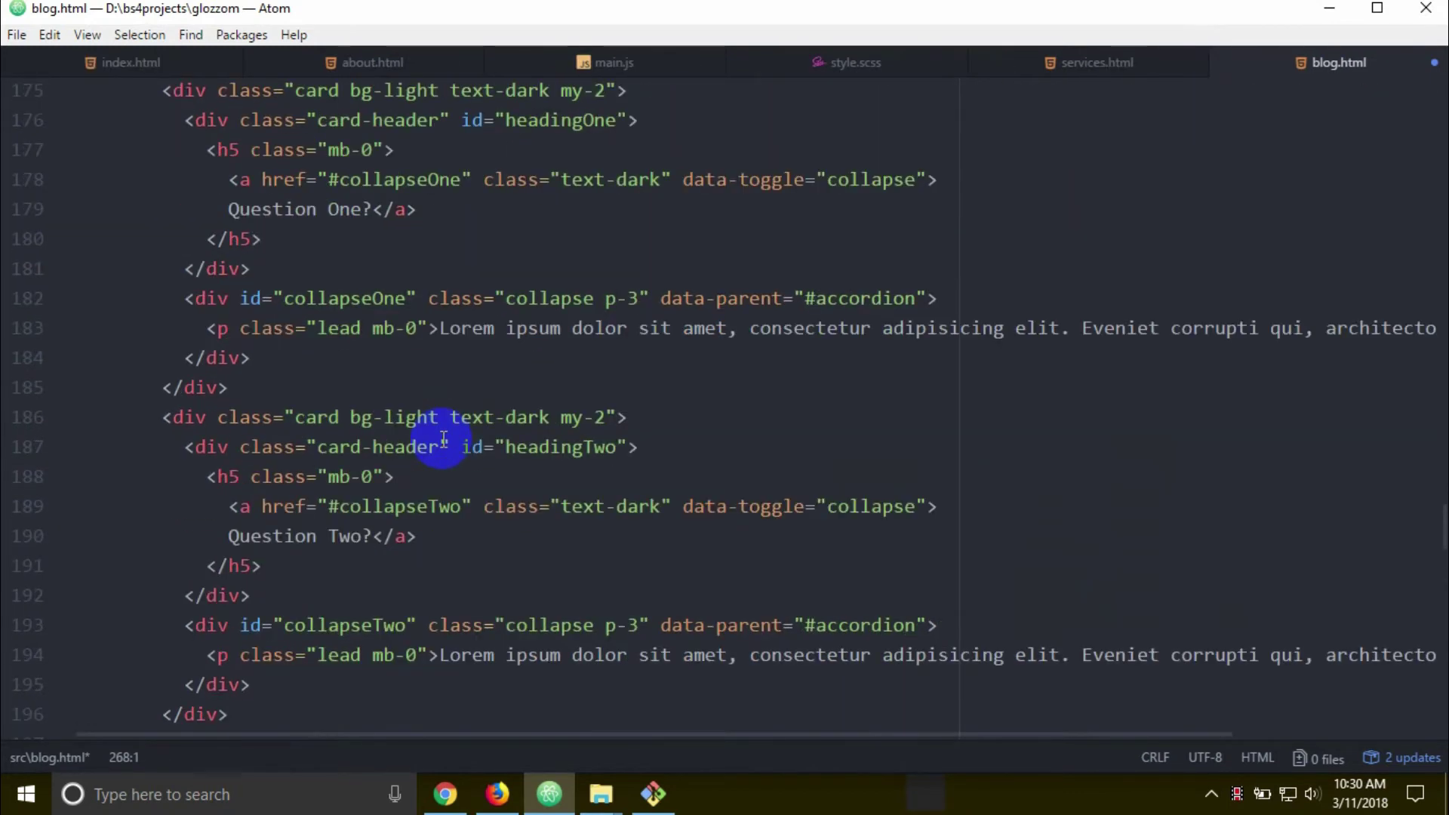
pyautogui.scroll(5, 442, 440)
pyautogui.scroll(4, 443, 439)
pyautogui.scroll(4, 442, 440)
pyautogui.scroll(4, 443, 439)
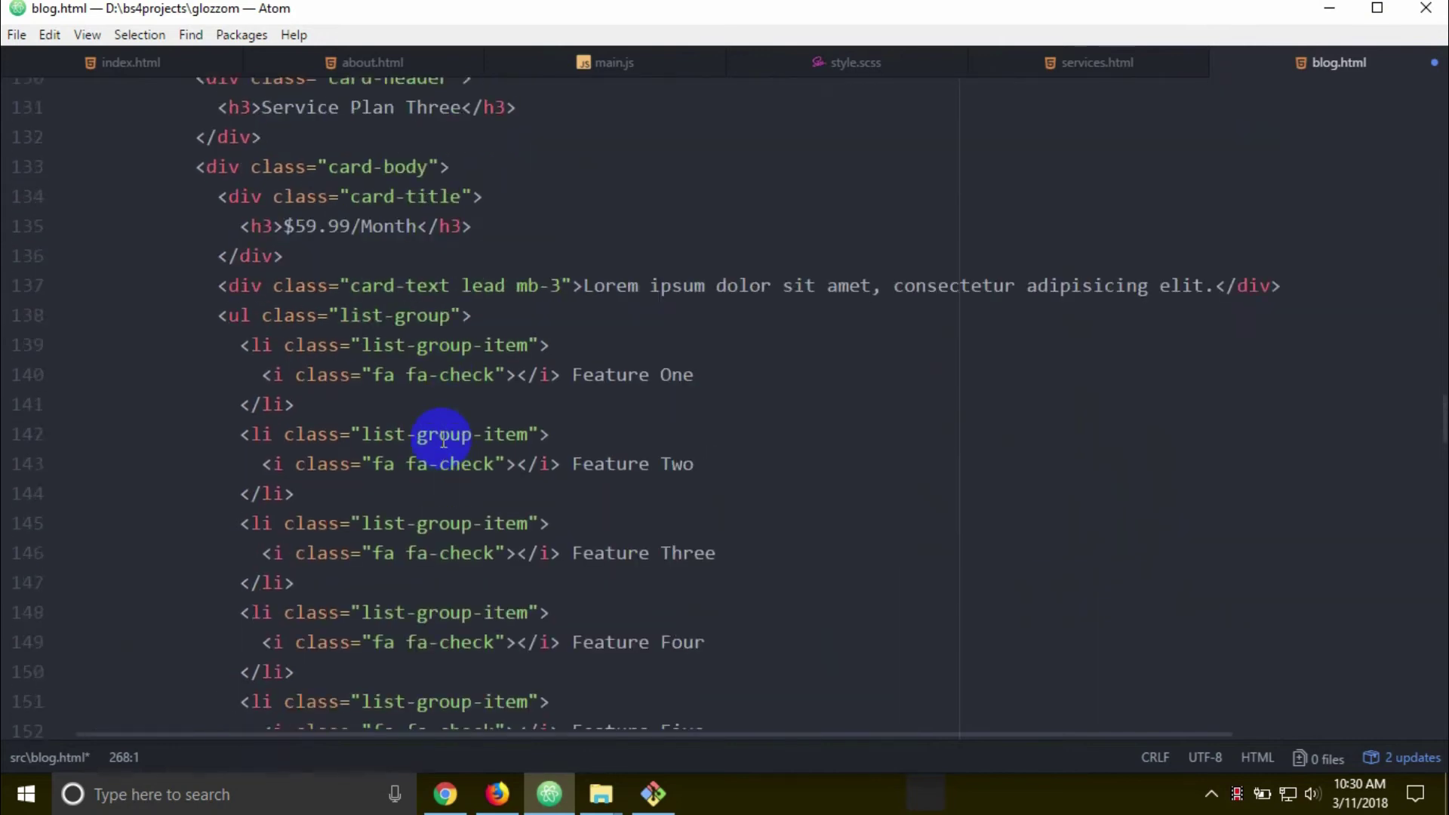
pyautogui.scroll(1, 442, 440)
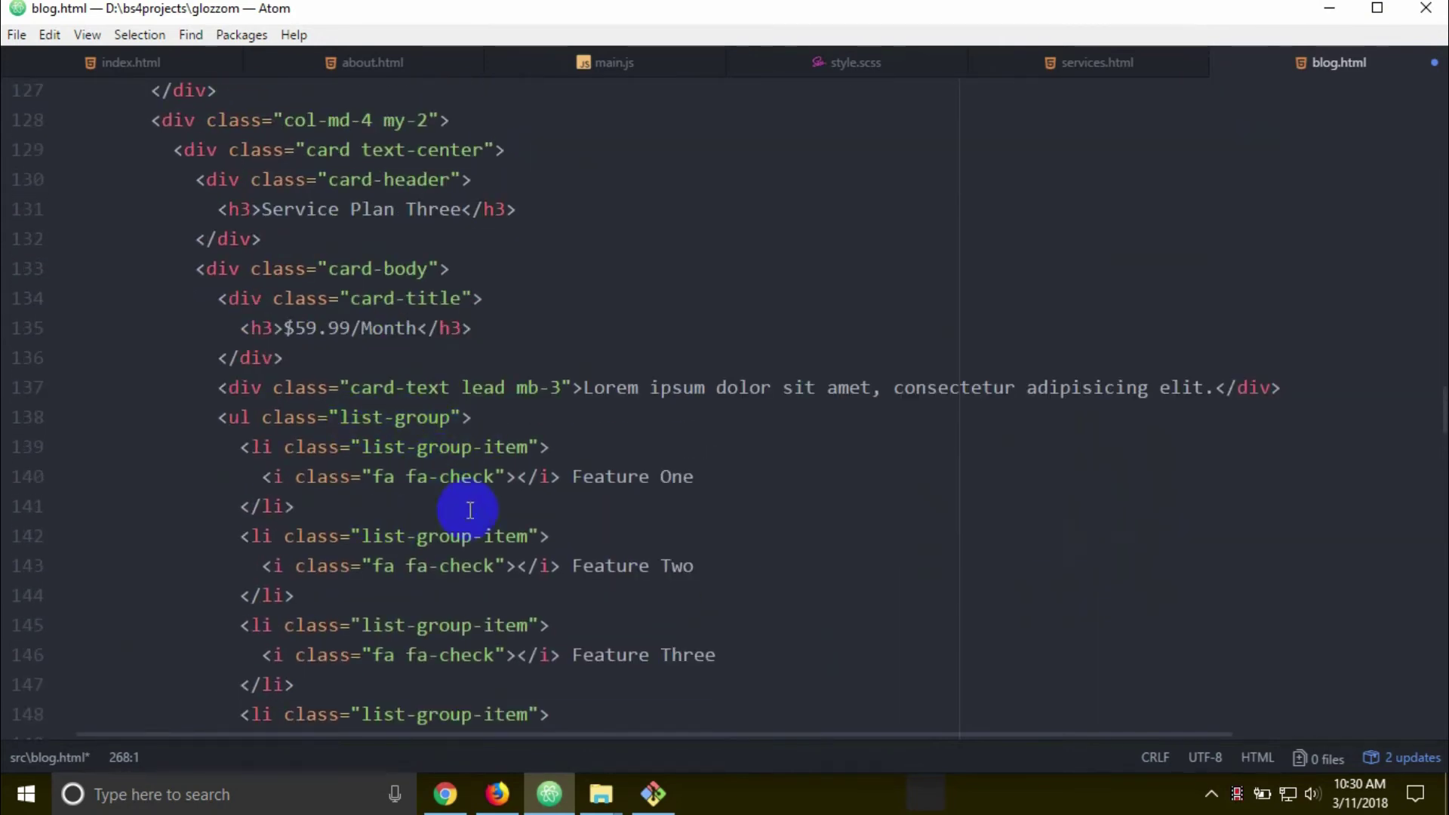
pyautogui.scroll(5, 453, 476)
pyautogui.scroll(4, 443, 430)
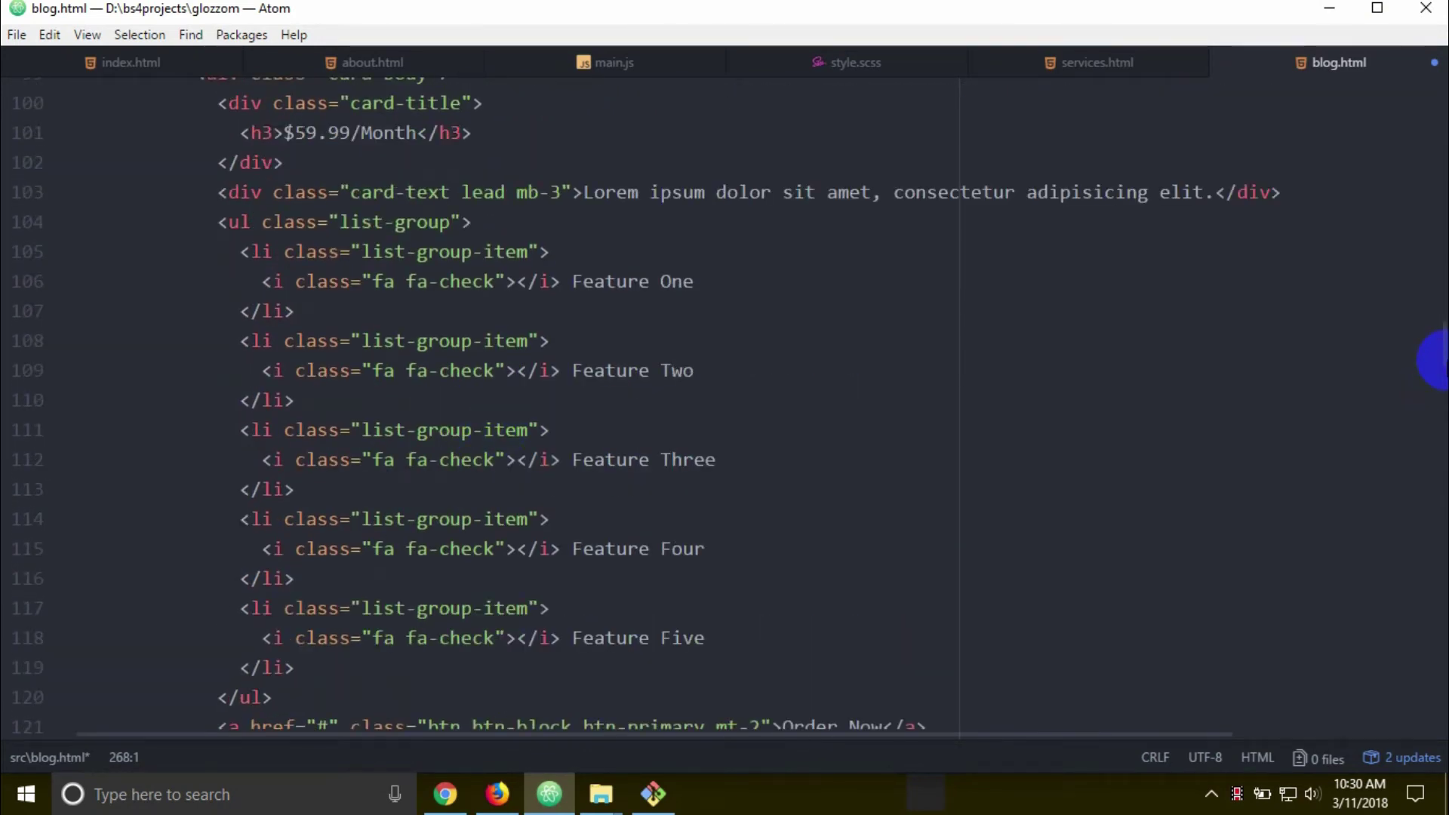
pyautogui.moveTo(1432, 359); pyautogui.dragTo(1436, 153)
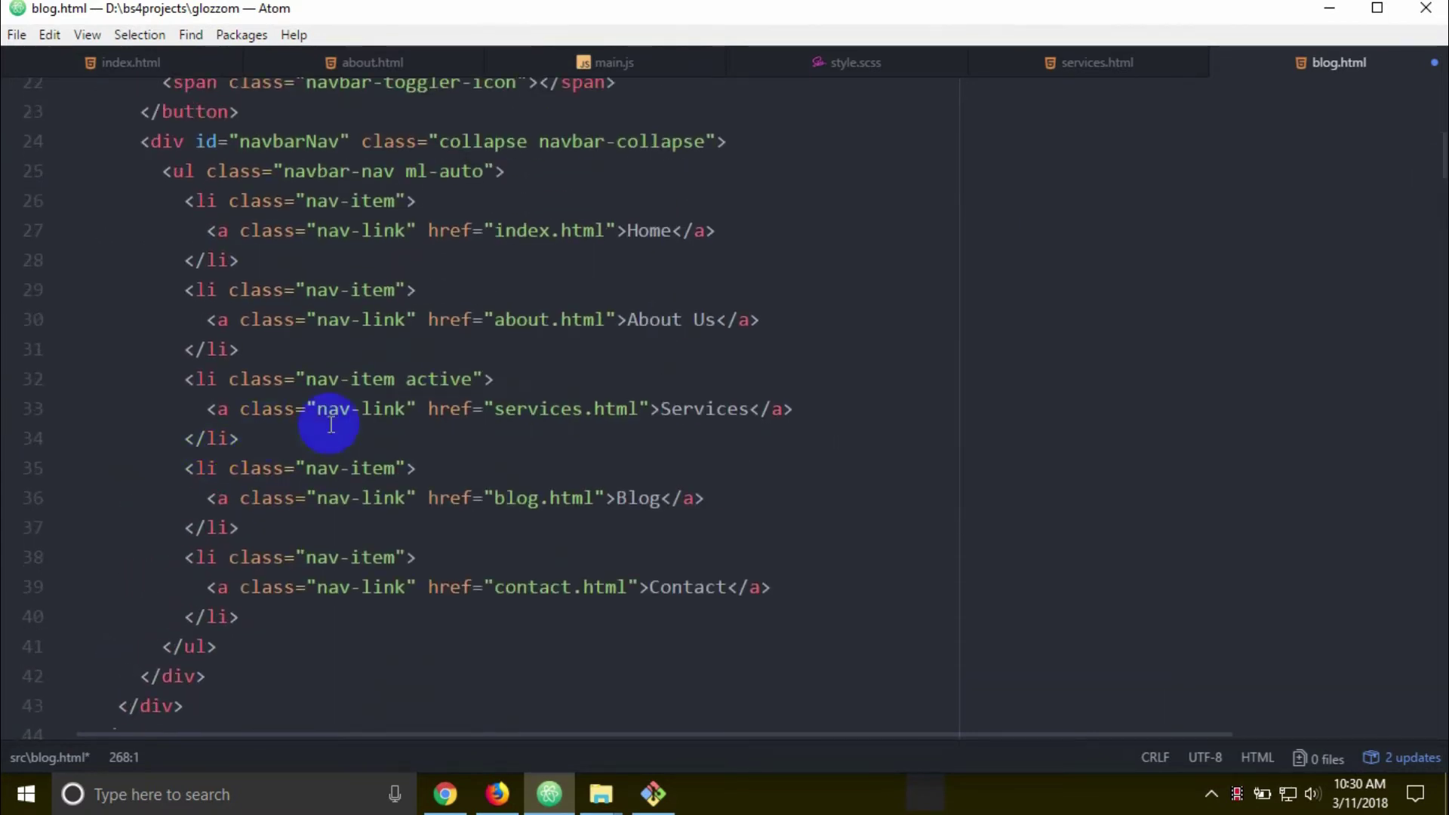
pyautogui.click(474, 379)
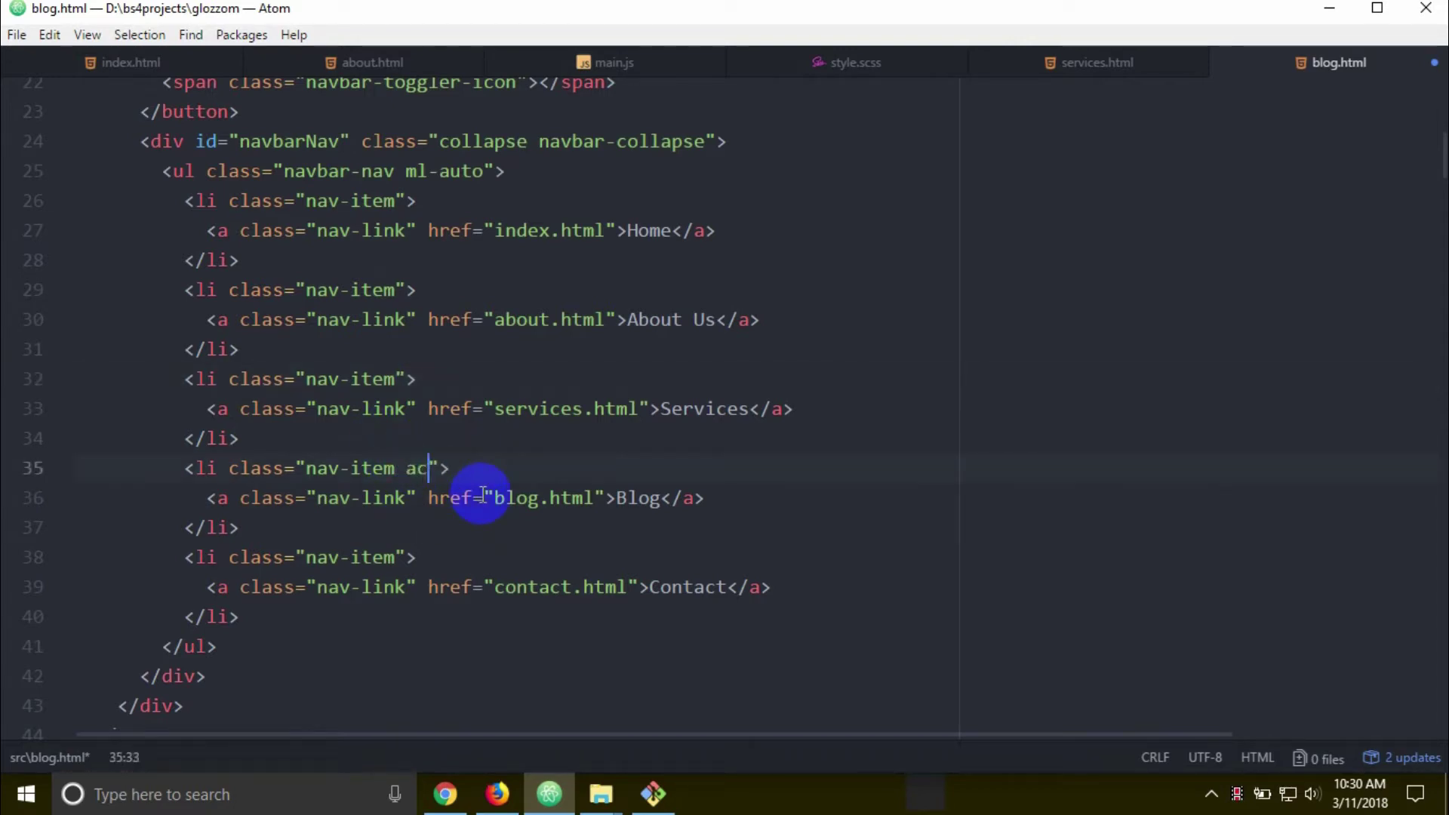
pyautogui.write('tive')
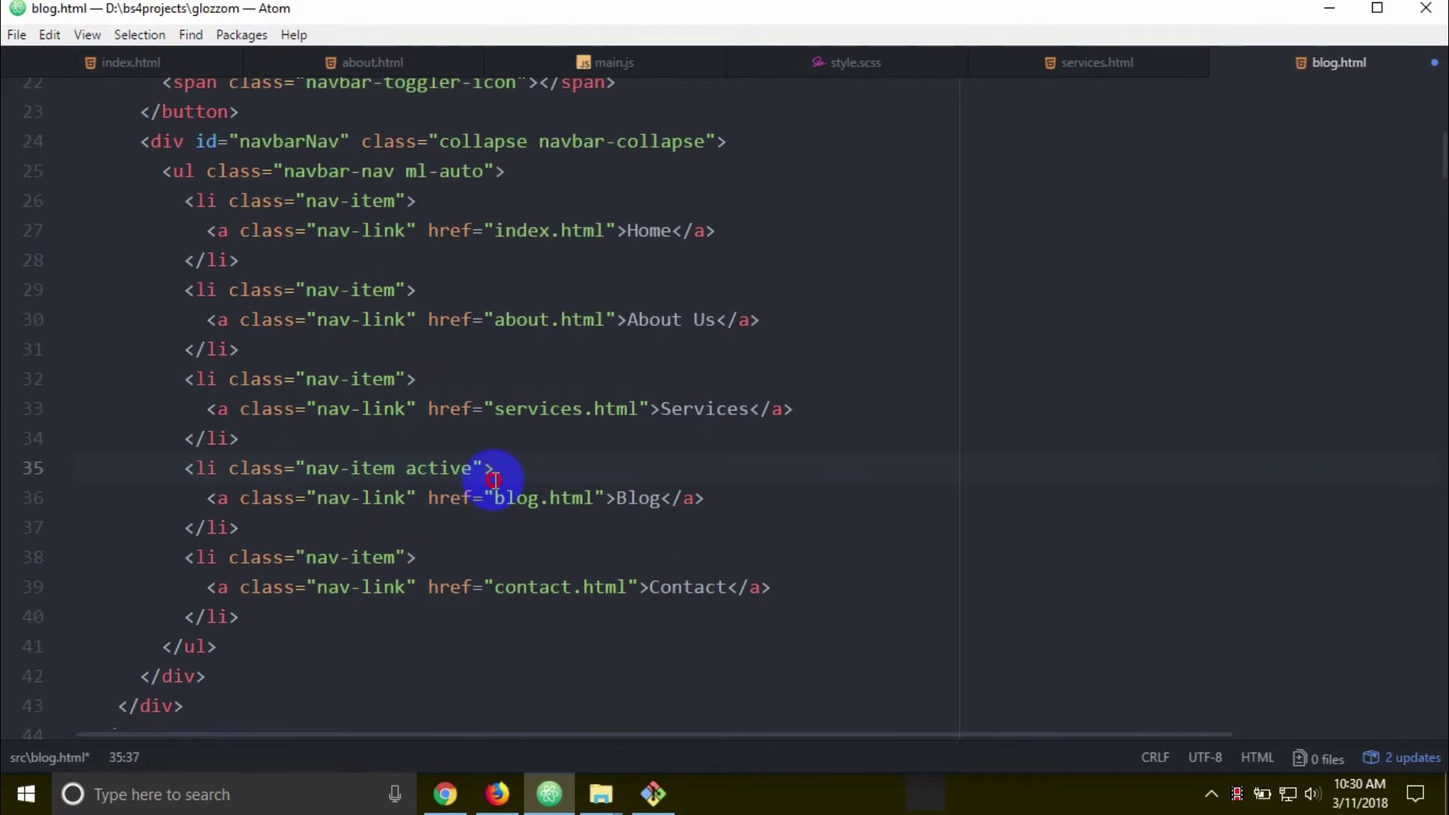
pyautogui.scroll(-3, 599, 530)
pyautogui.scroll(-3, 599, 530)
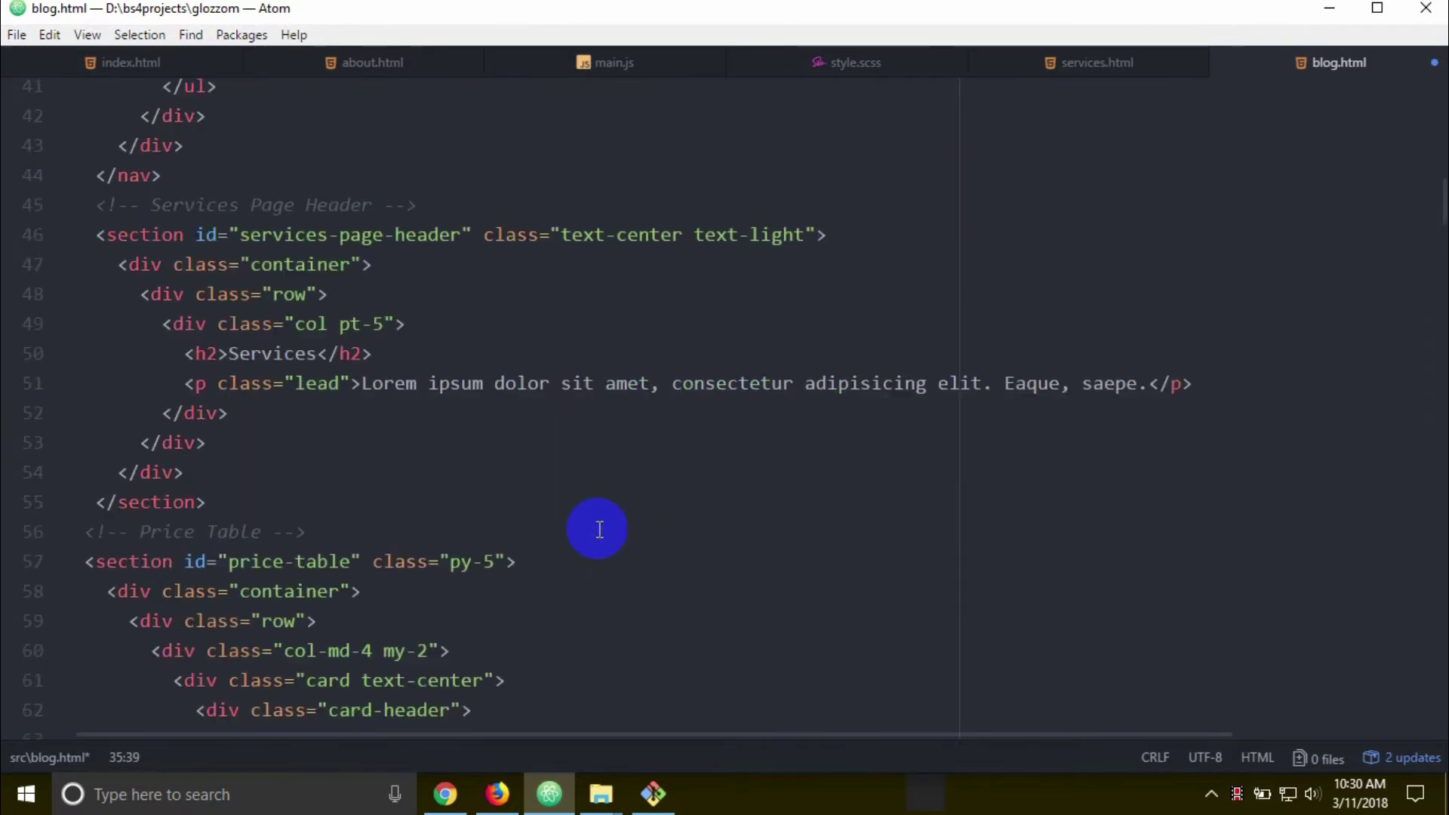
pyautogui.scroll(-1, 430, 510)
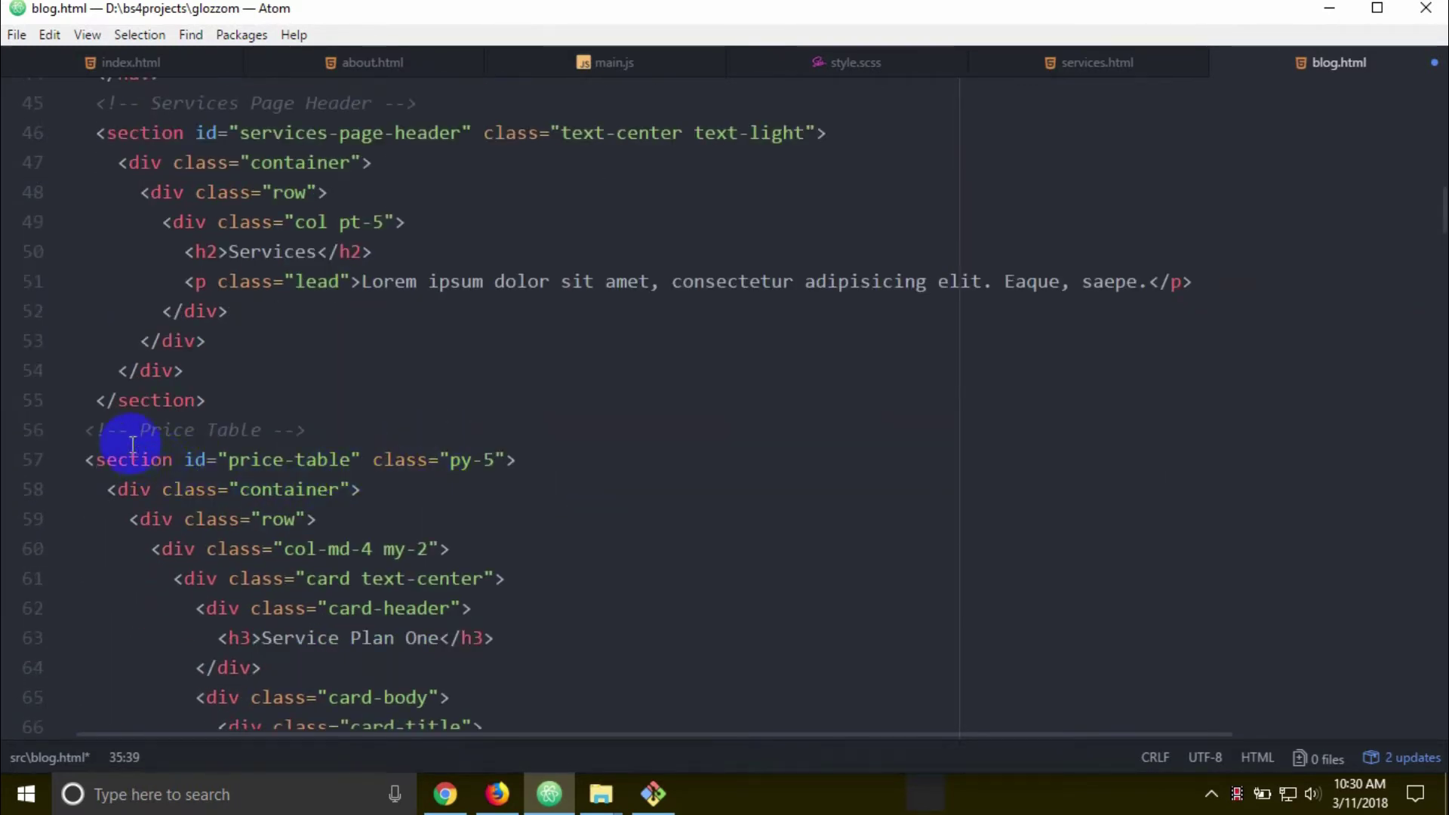
pyautogui.scroll(1, 133, 442)
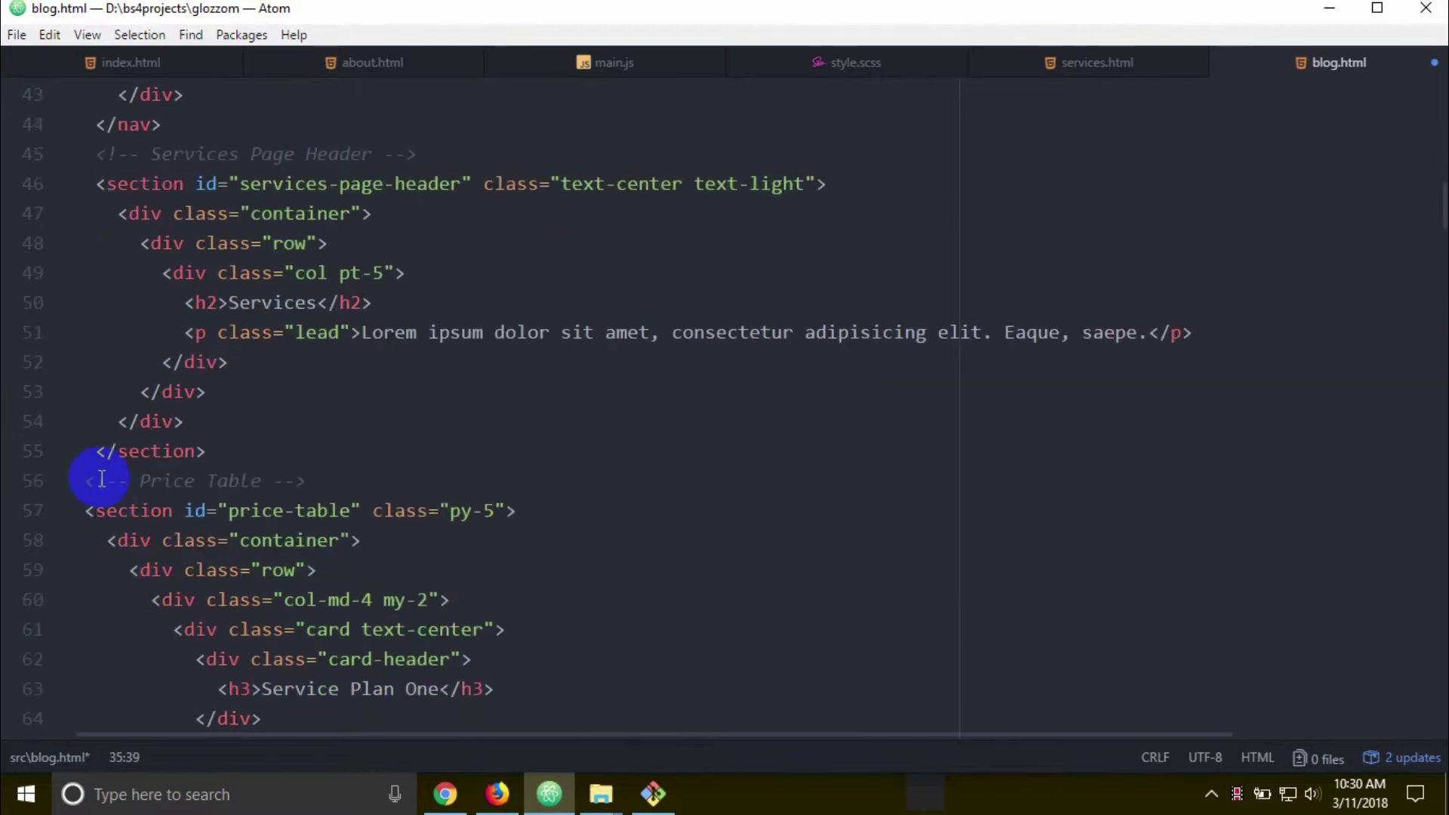
# - Cut everything from the Price Table comment through the end of the FAQ accordion
pyautogui.moveTo(80, 477); pyautogui.dragTo(226, 798)
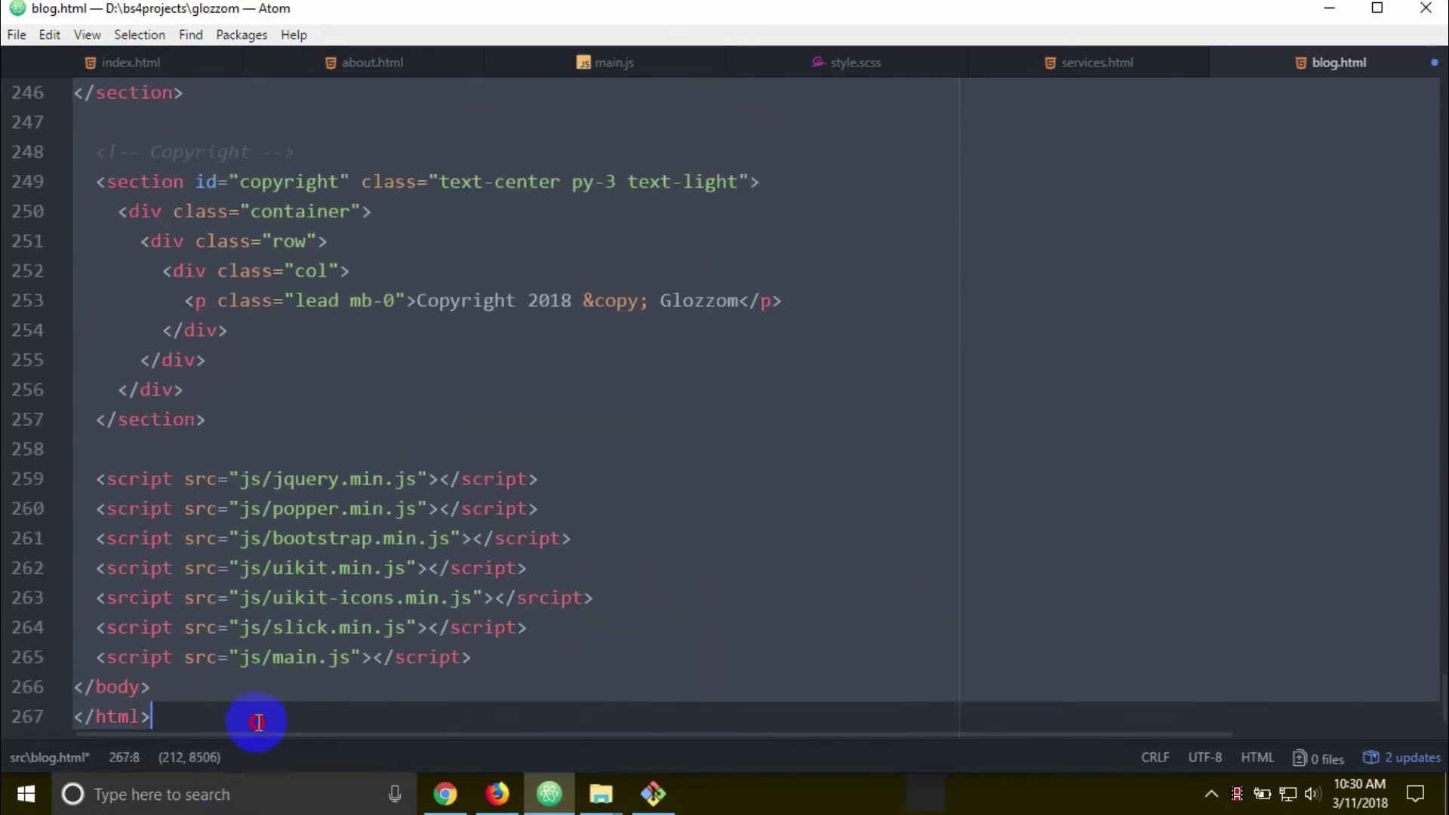
pyautogui.moveTo(227, 798); pyautogui.dragTo(289, 172)
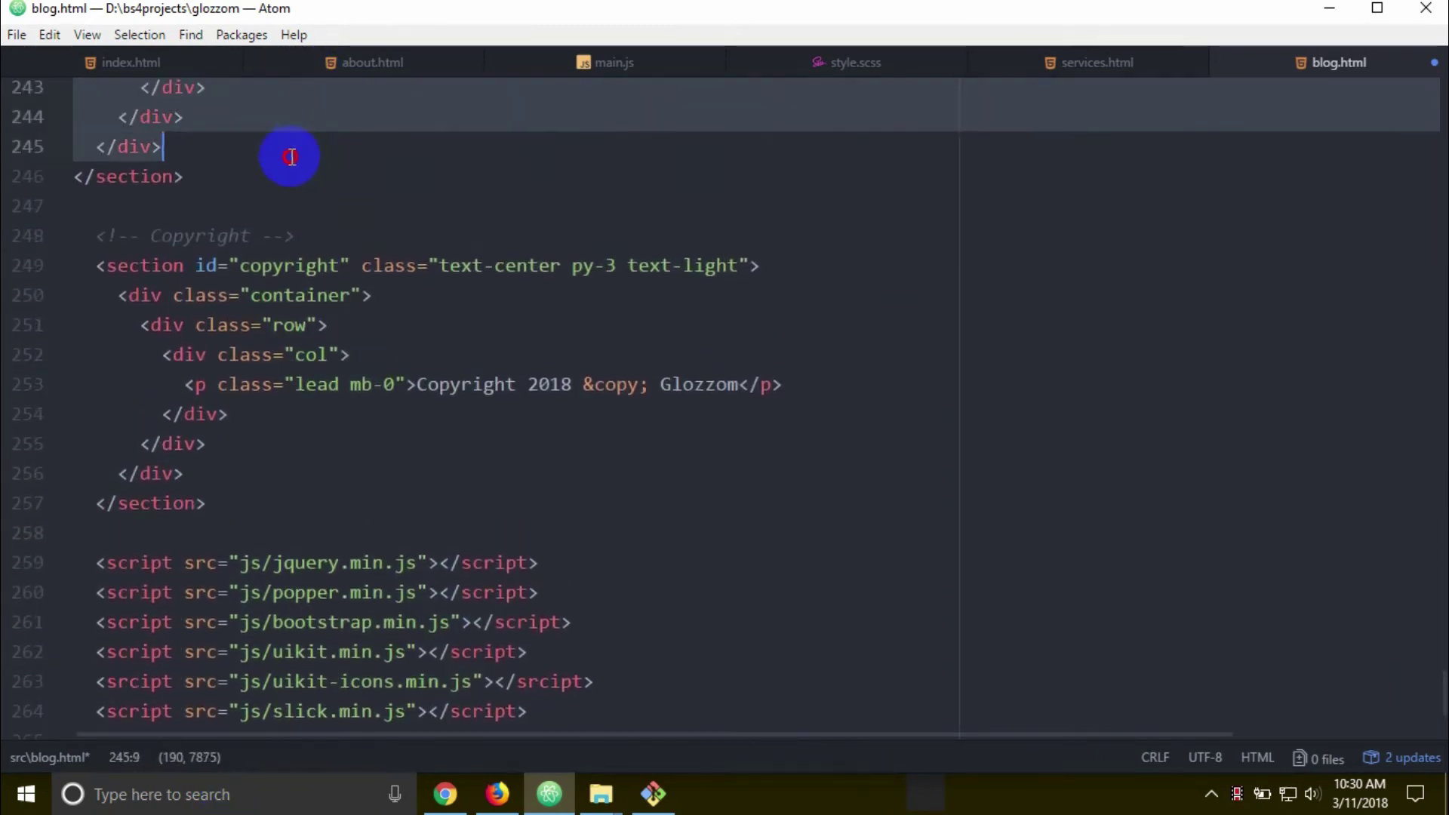
pyautogui.hotkey('ctrl', 'x')
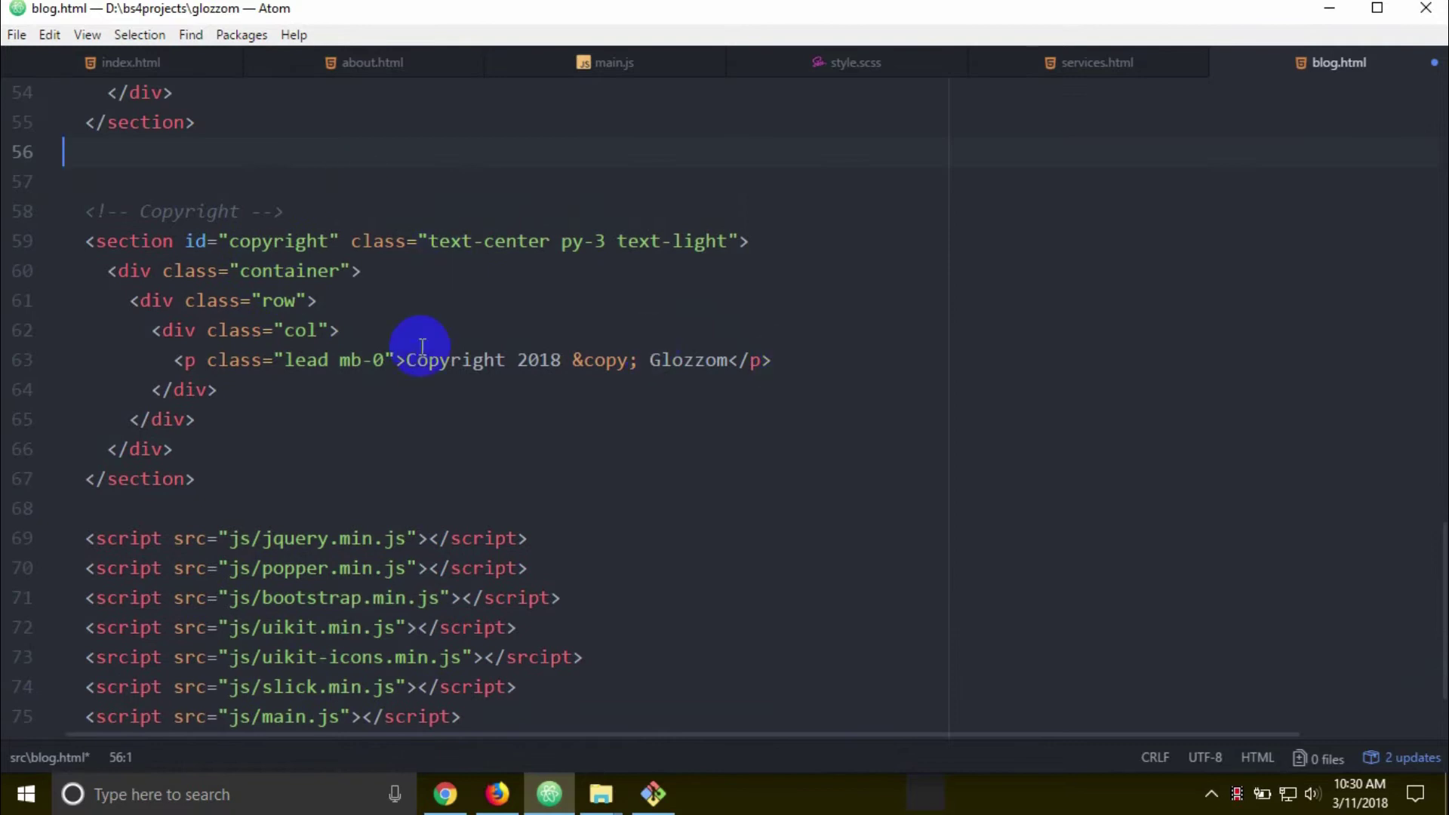
pyautogui.scroll(4, 419, 339)
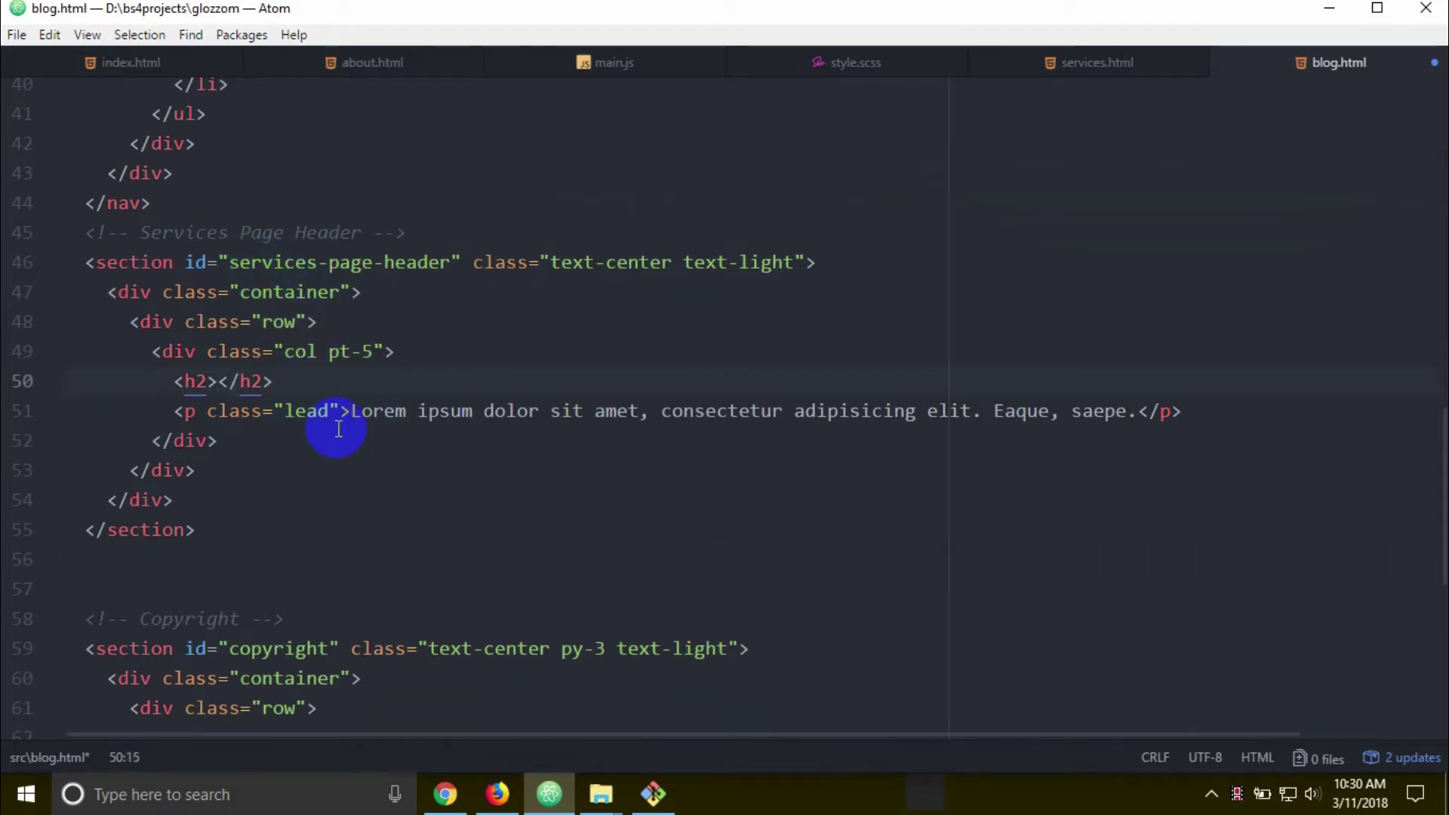
pyautogui.write('Blog')
# - Finish the Blog heading, then compare the local Blog page with the reference blog page
pyautogui.press('Escape')
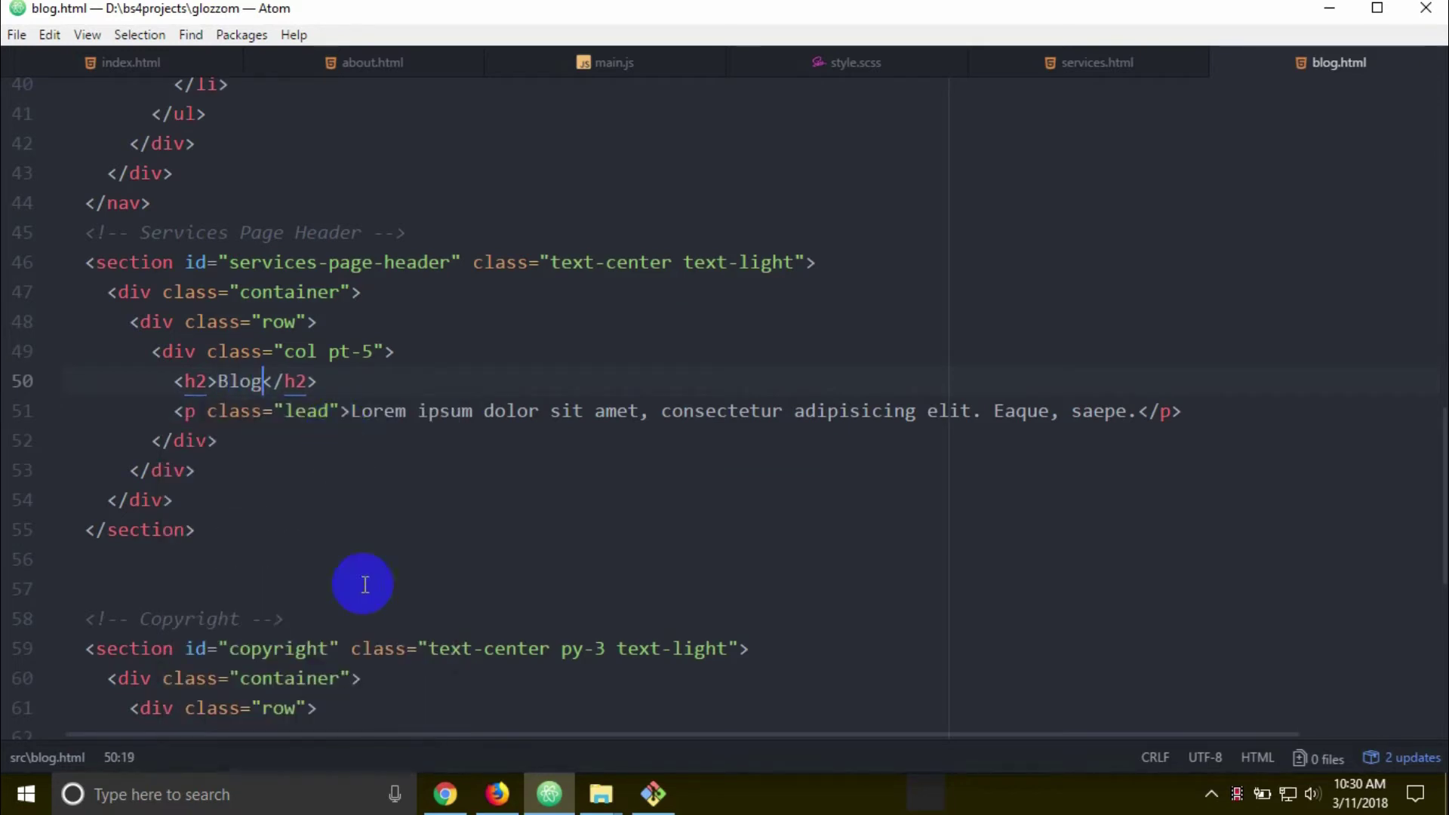
pyautogui.click(496, 794)
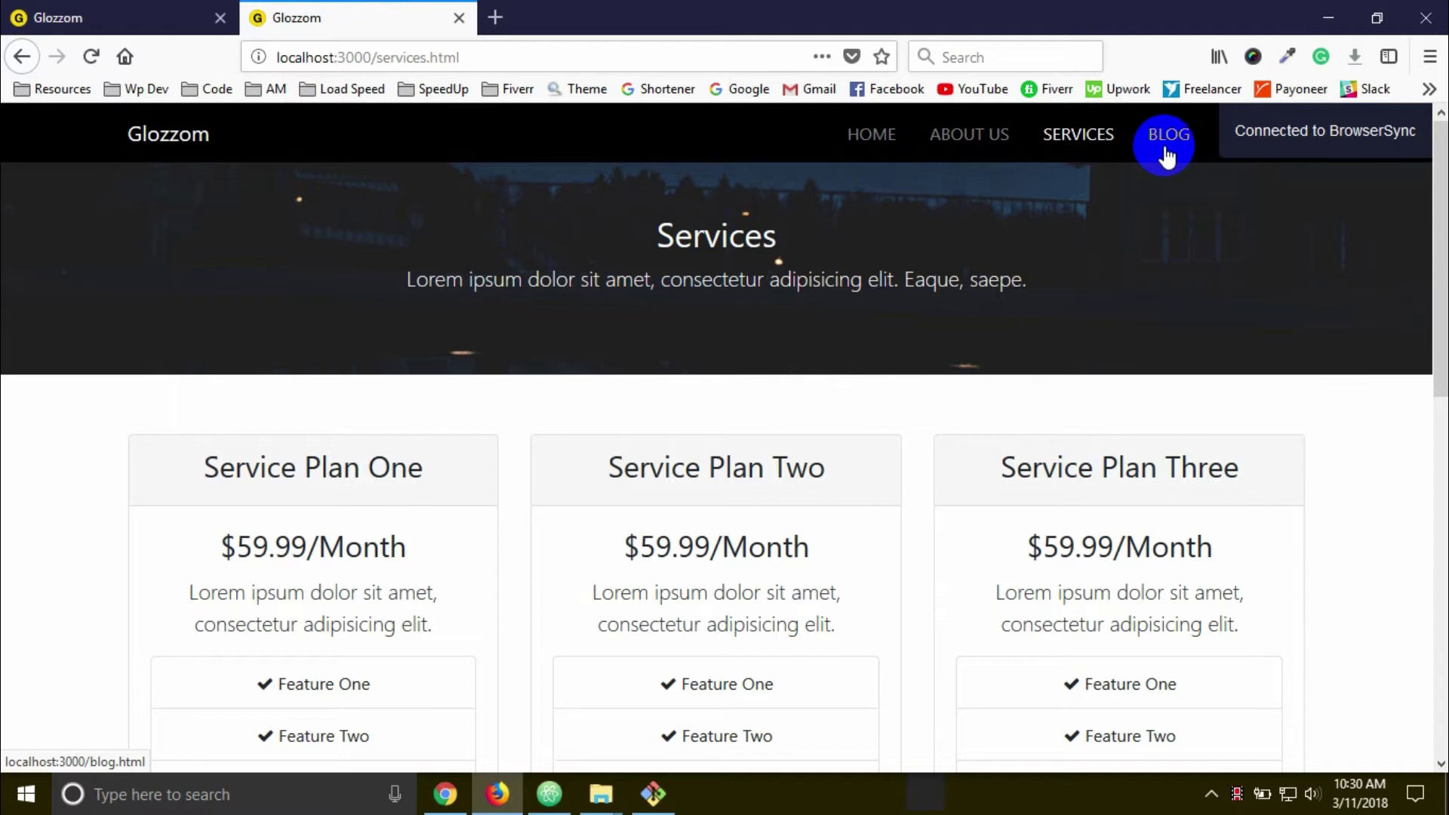
pyautogui.click(1169, 136)
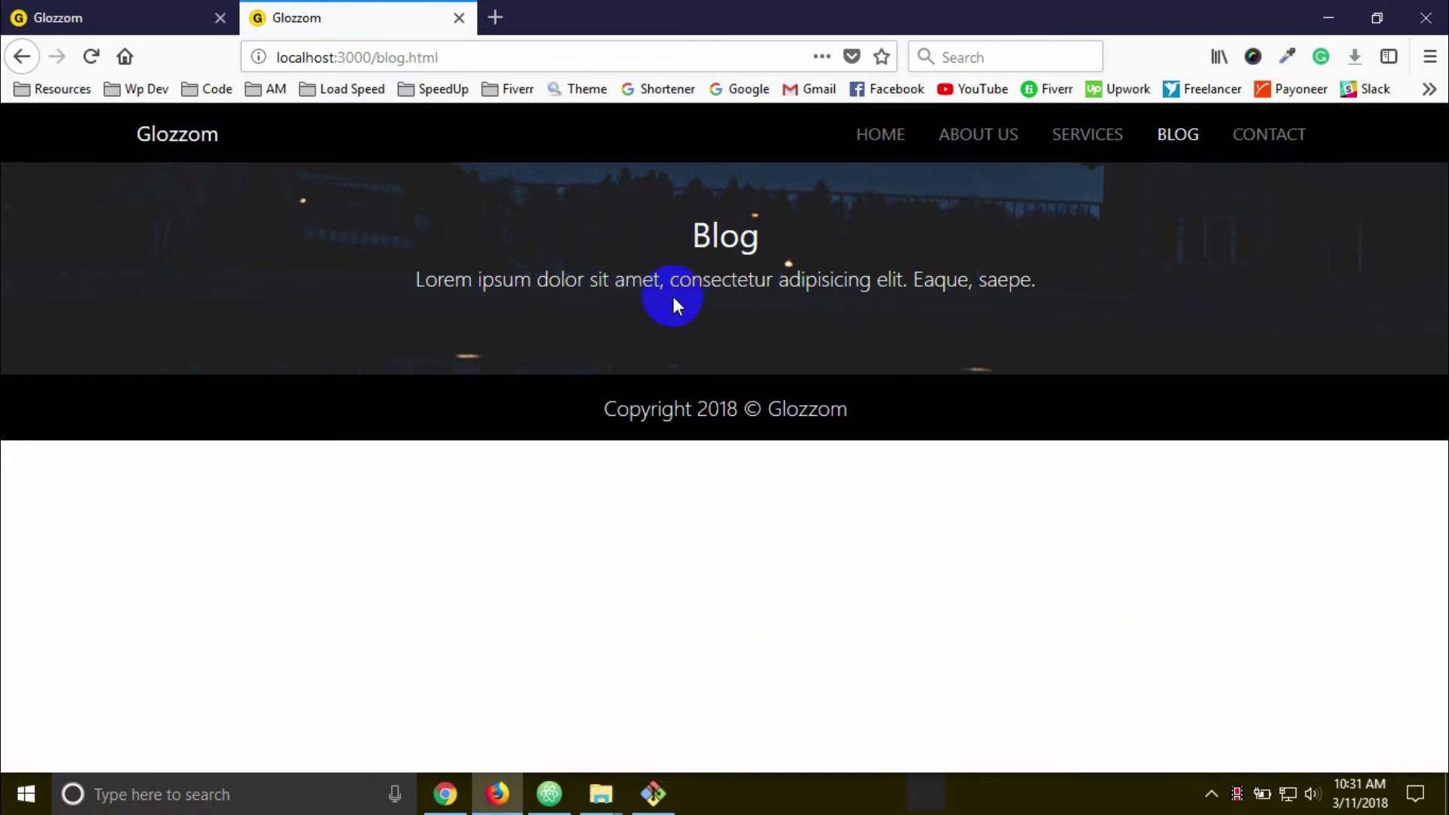
pyautogui.click(85, 18)
pyautogui.scroll(-5, 492, 314)
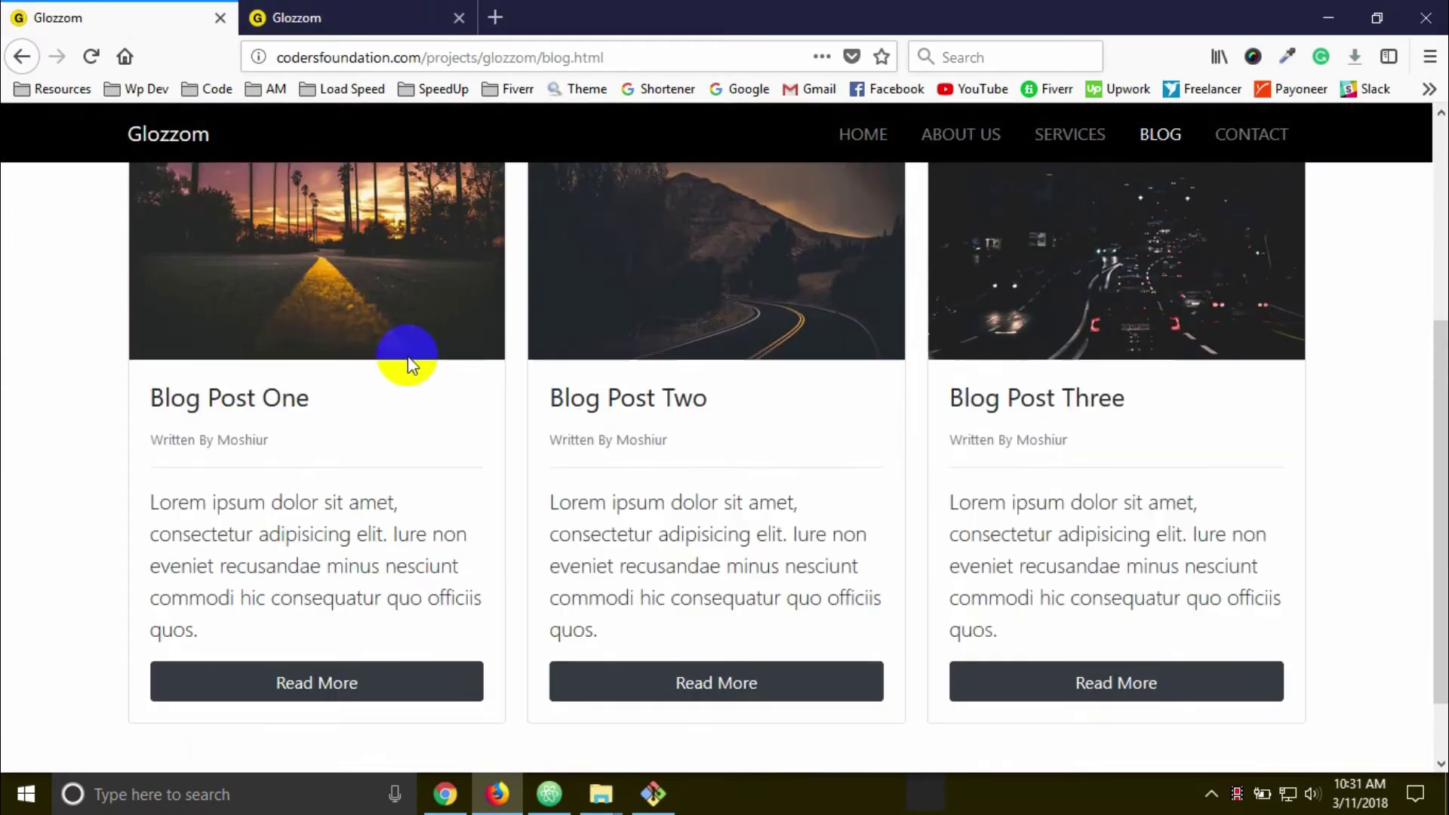
pyautogui.scroll(3, 408, 356)
pyautogui.scroll(-2, 468, 597)
pyautogui.click(550, 794)
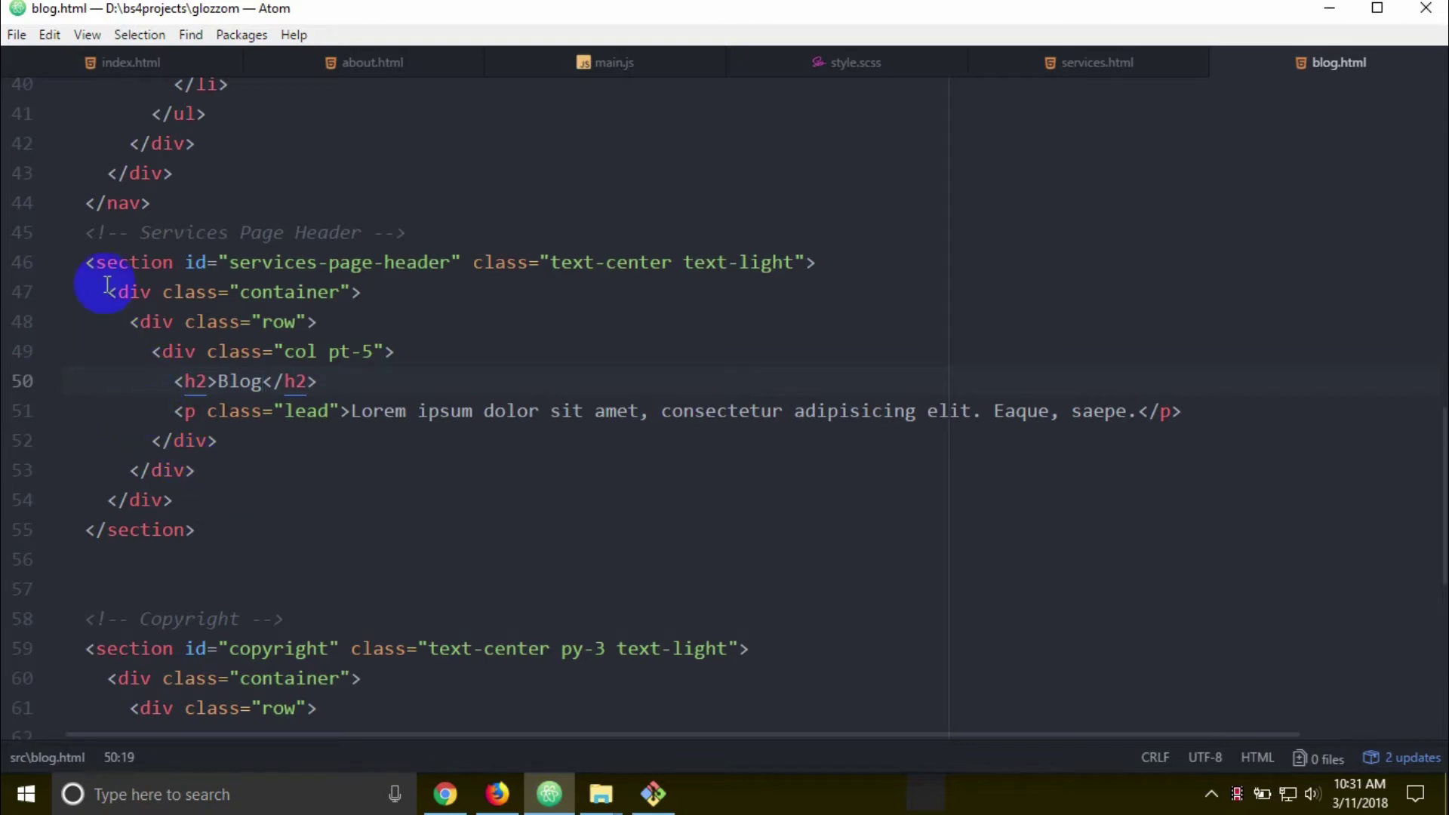
# - Add a Blog Section comment below the header and expand section#blog into a section element
pyautogui.click(215, 530)
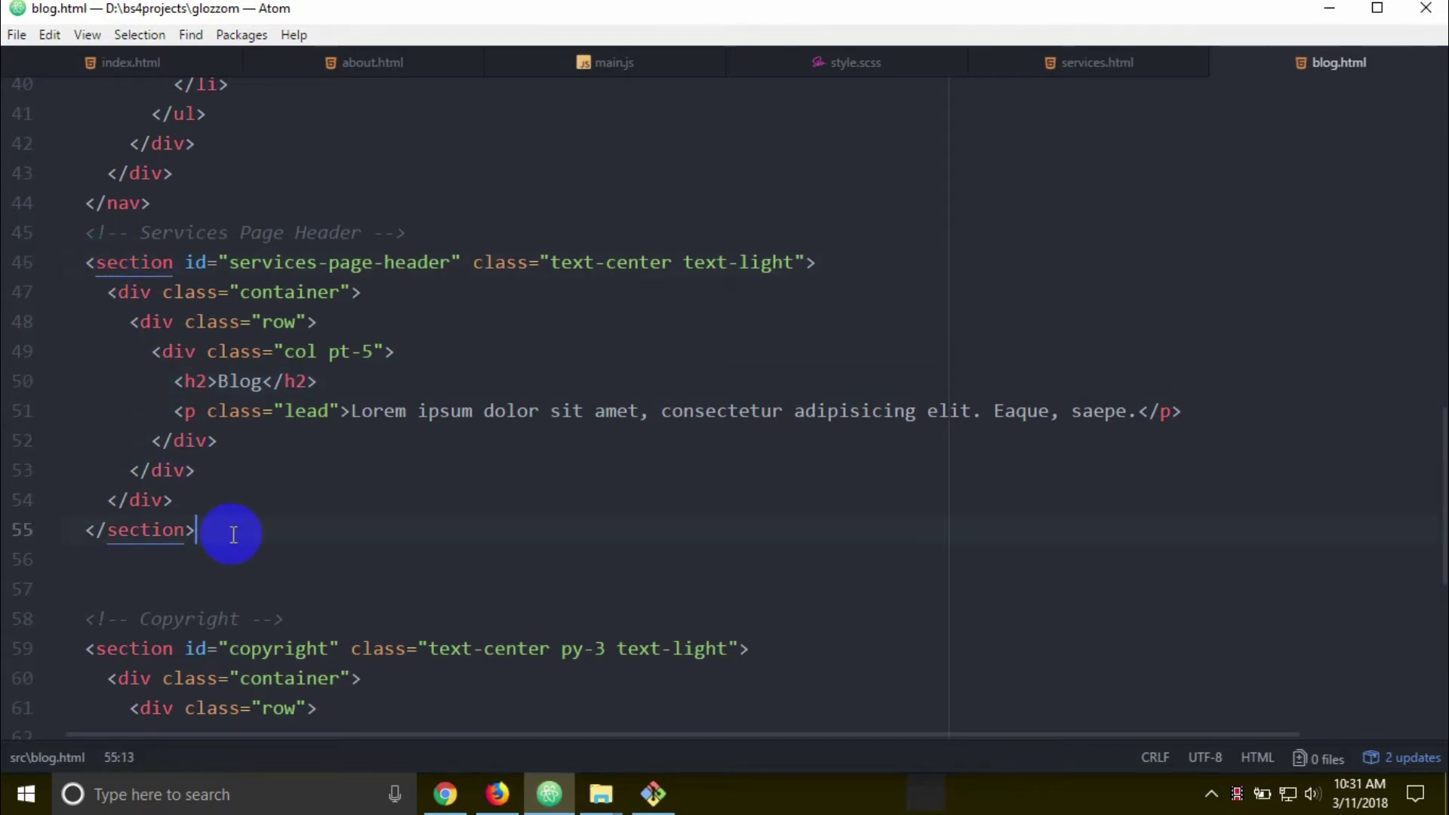
pyautogui.press('Return')
pyautogui.write('<')
pyautogui.press('Escape')
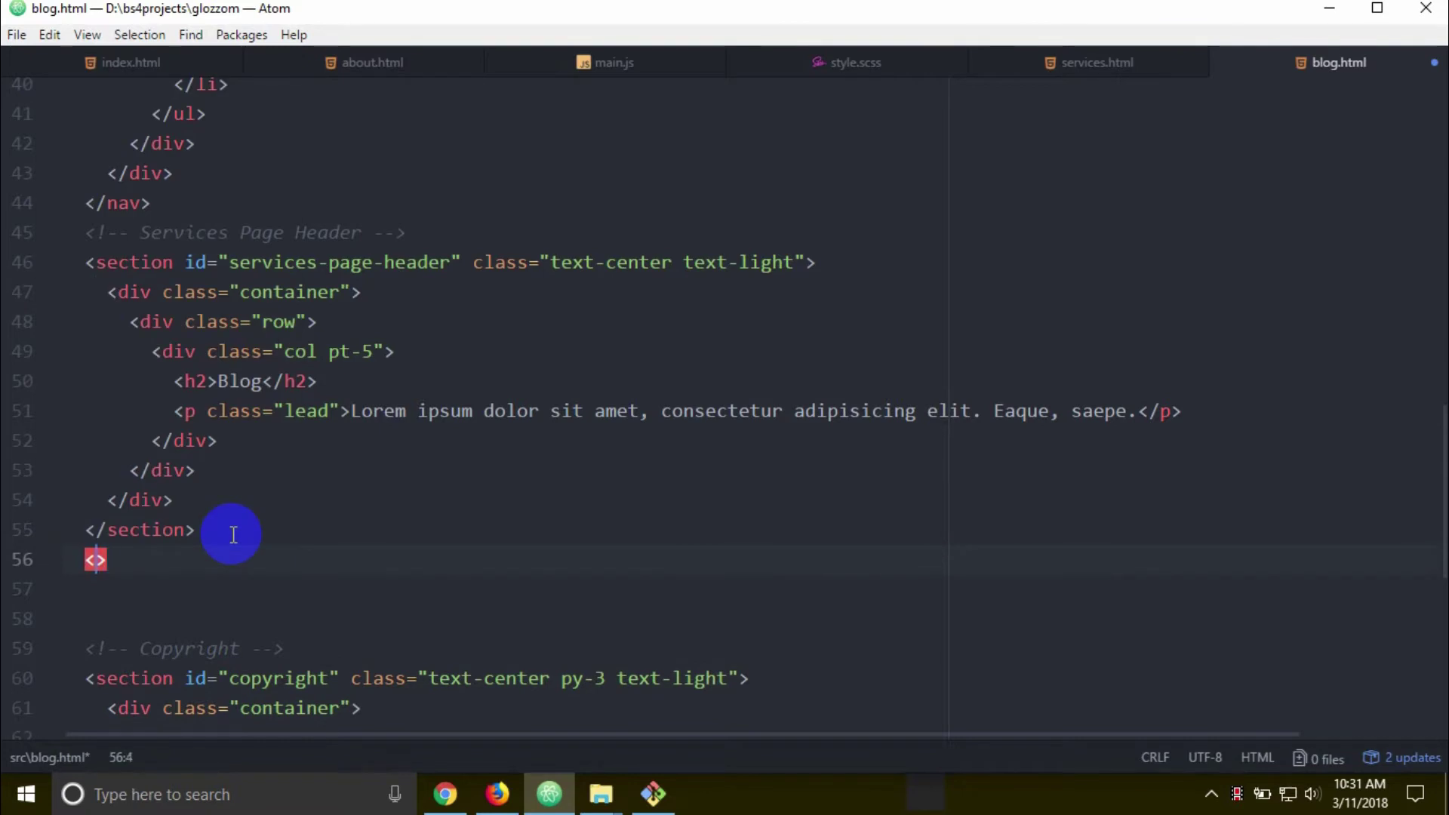
pyautogui.write('!--  --')
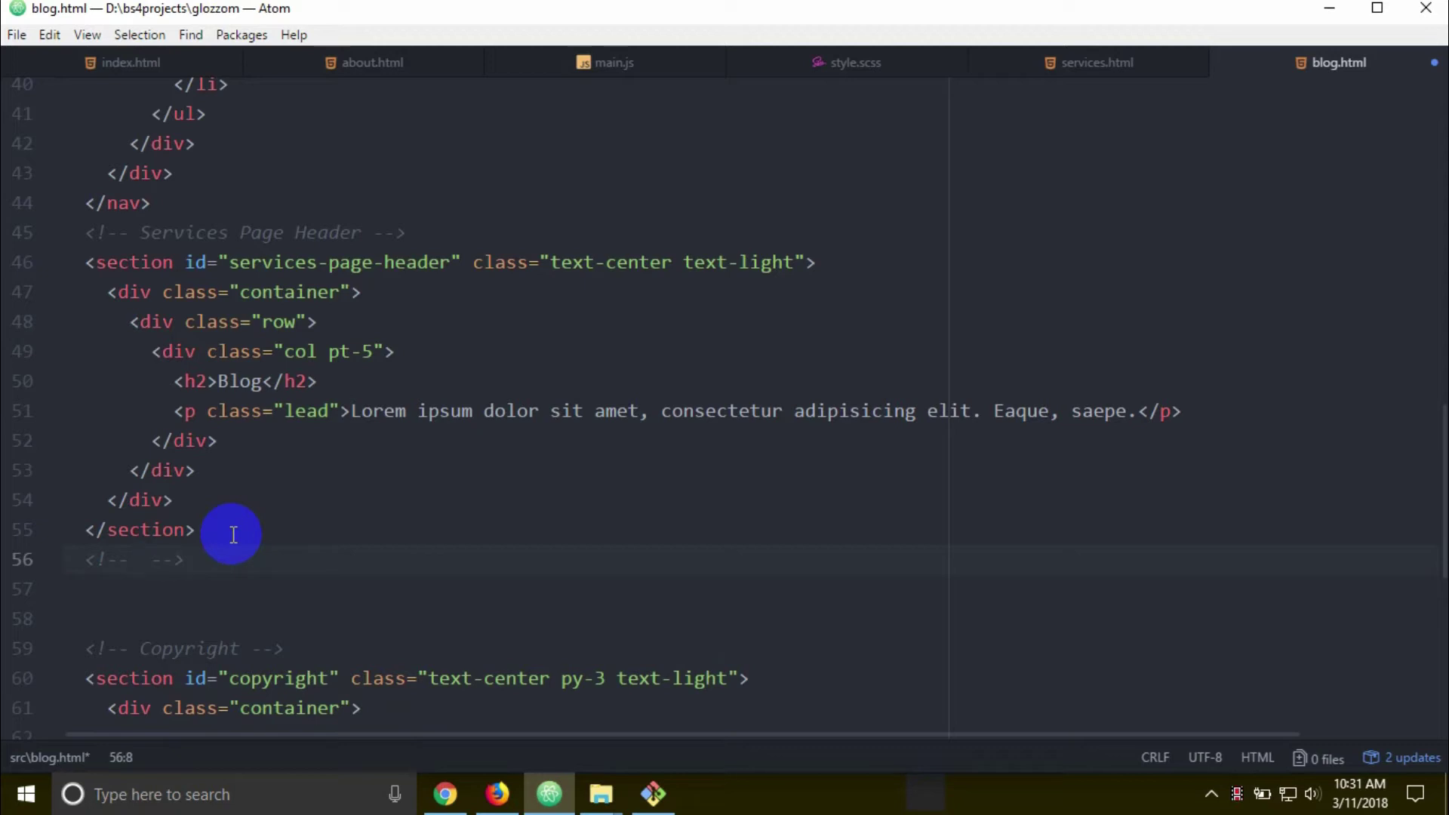
pyautogui.write('og Se')
pyautogui.write(' ction')
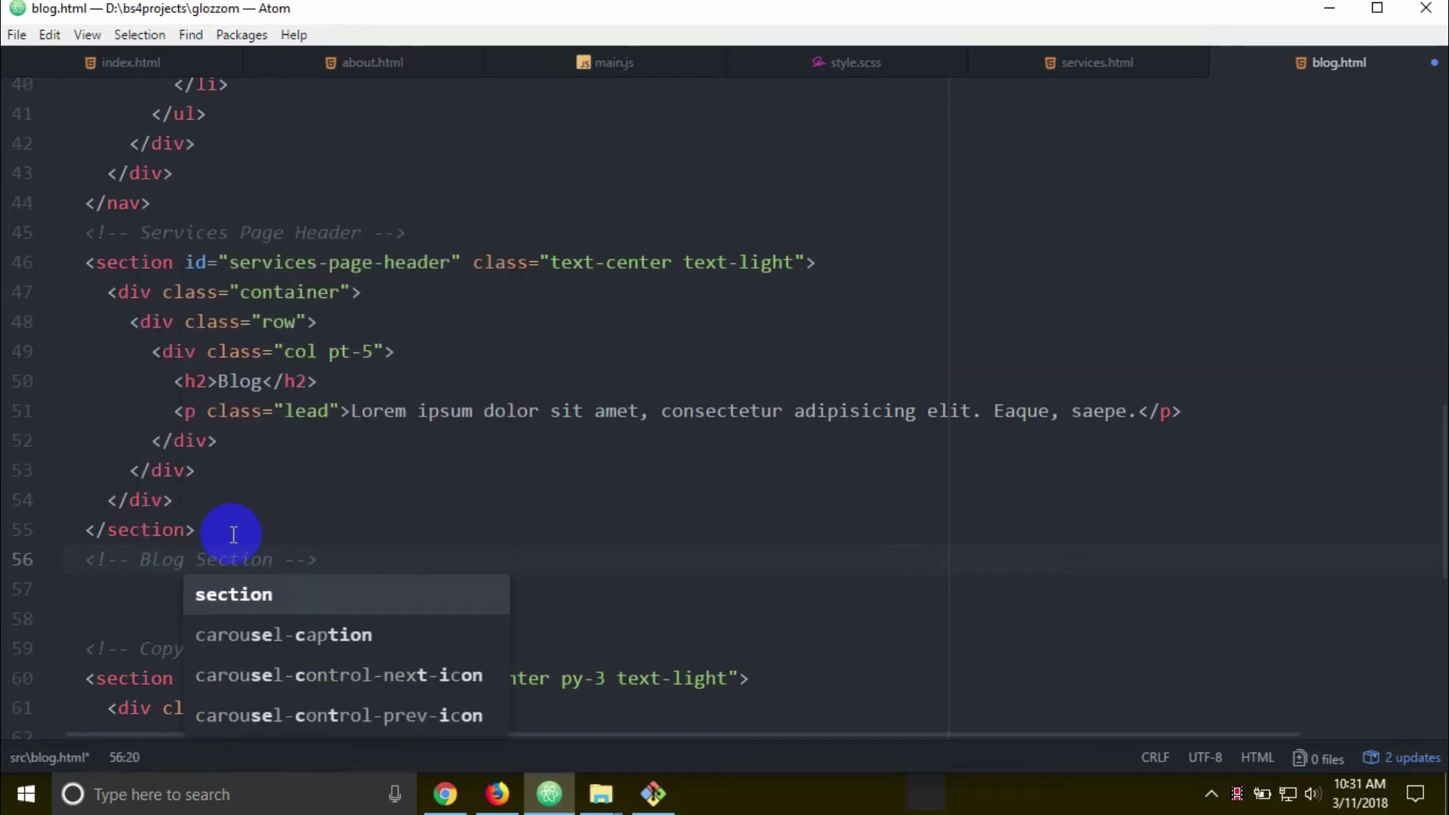
pyautogui.press('End')
pyautogui.press('Return')
pyautogui.write('s')
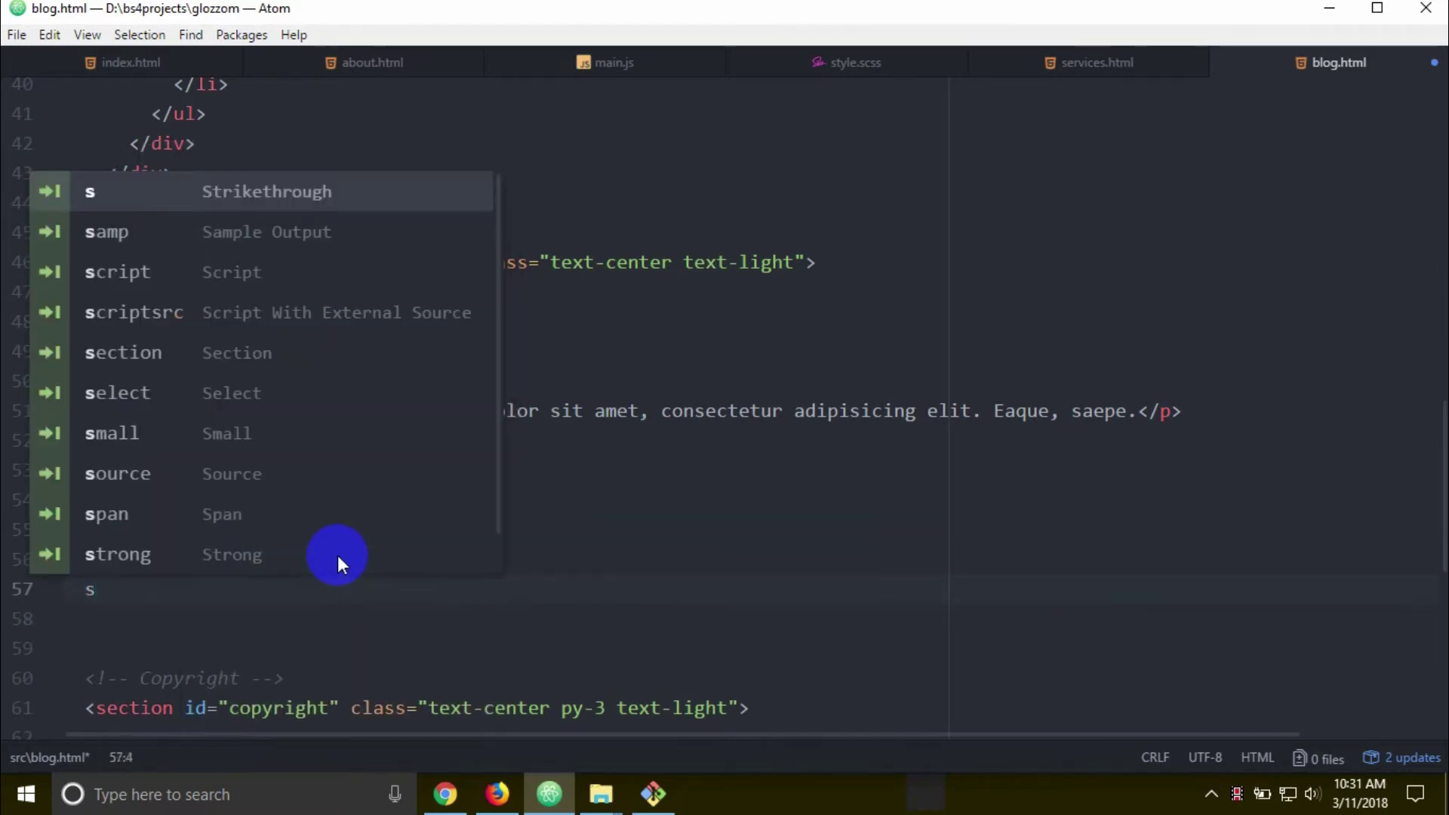
pyautogui.write('ection')
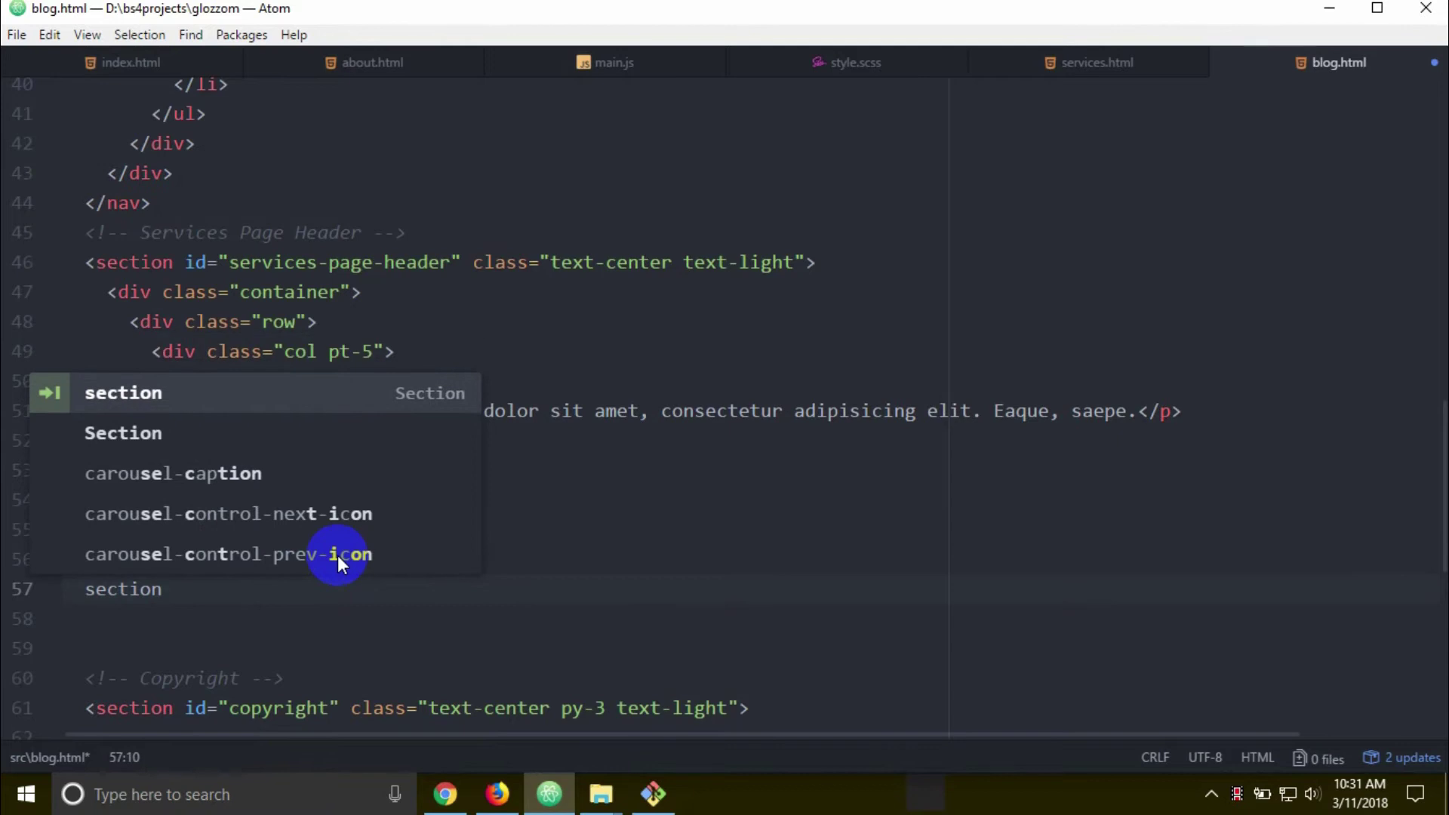
pyautogui.write('#b')
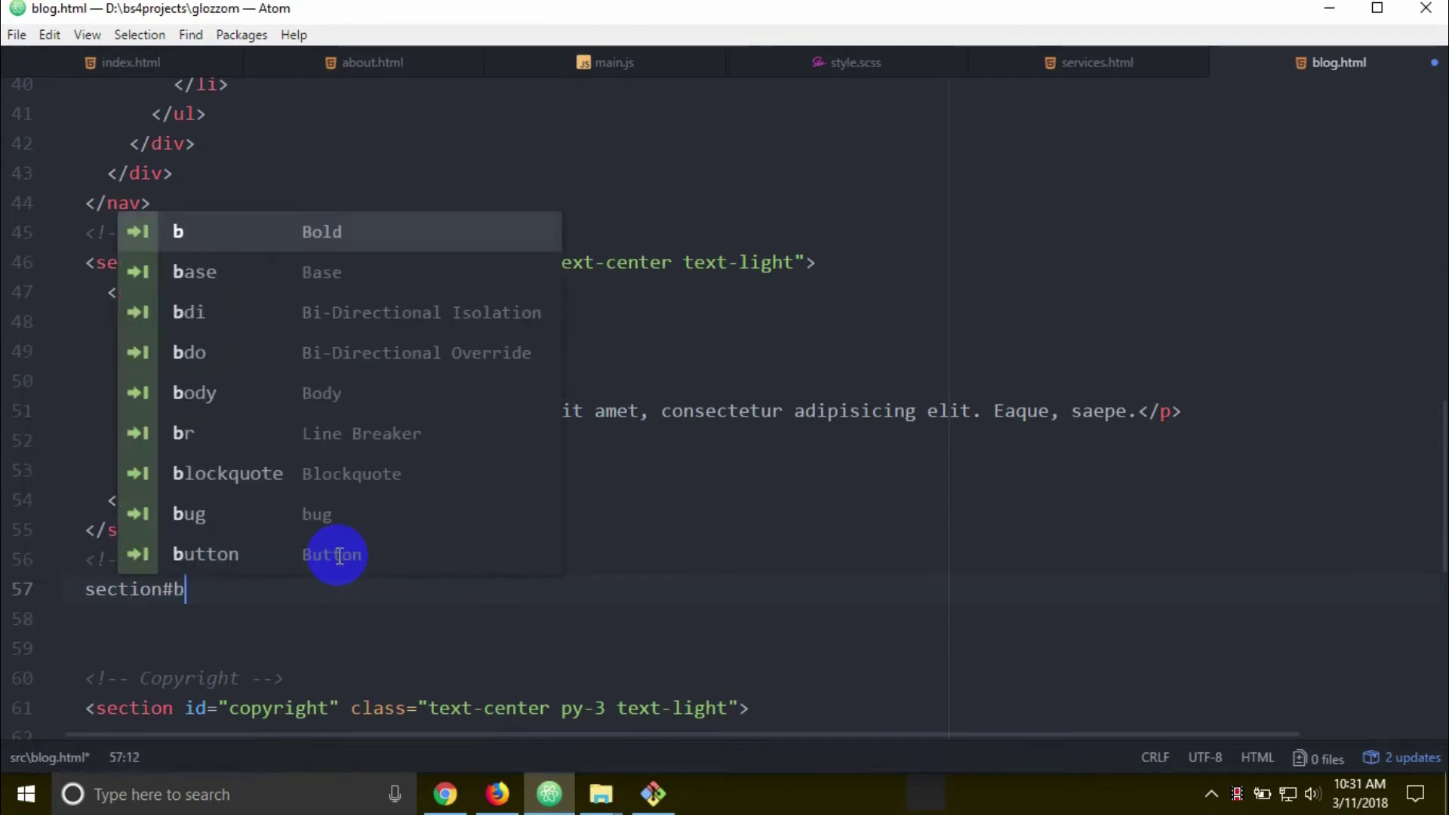
pyautogui.write('log')
pyautogui.press('Tab')
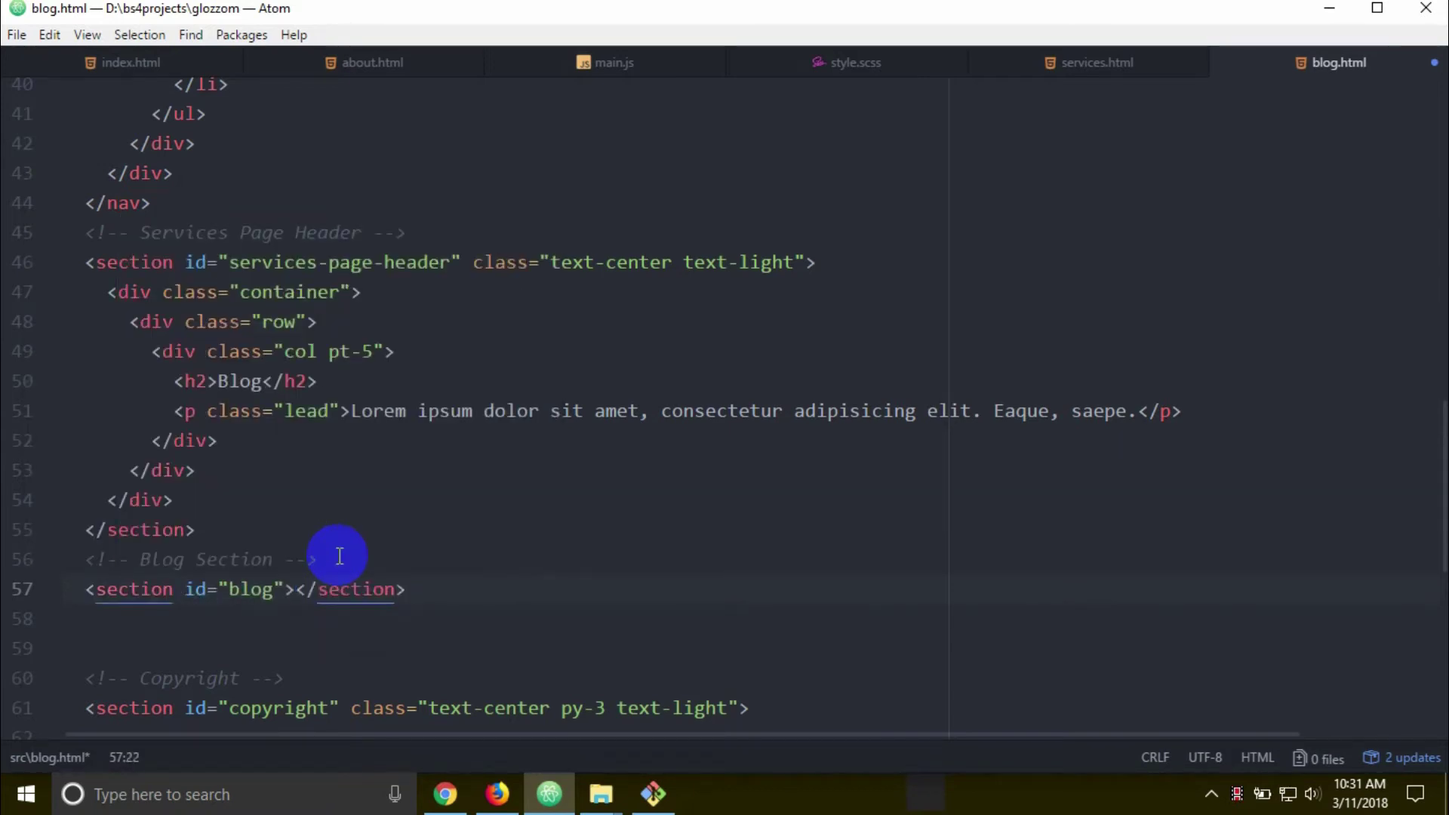
pyautogui.write('class')
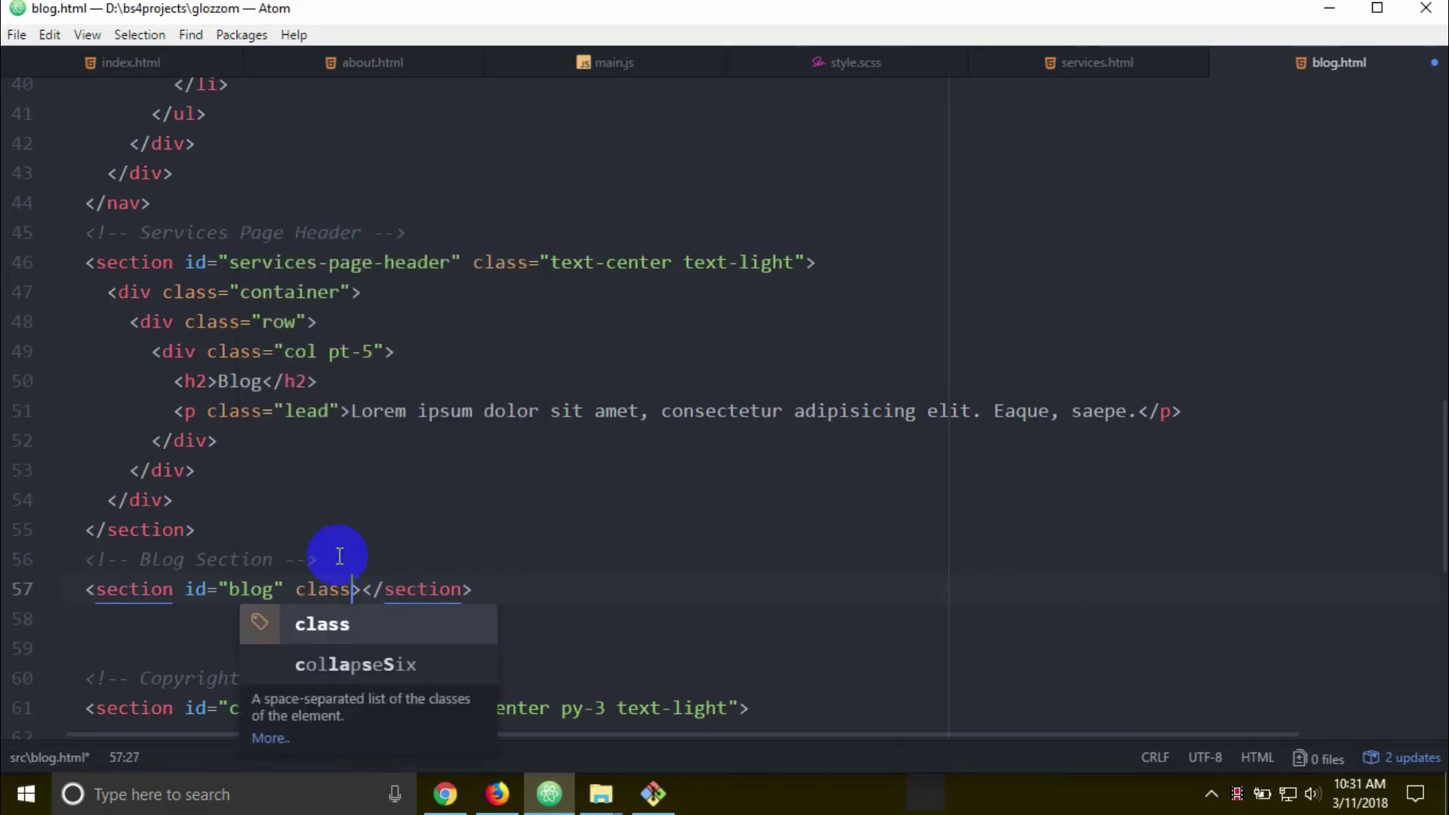
pyautogui.write('="')
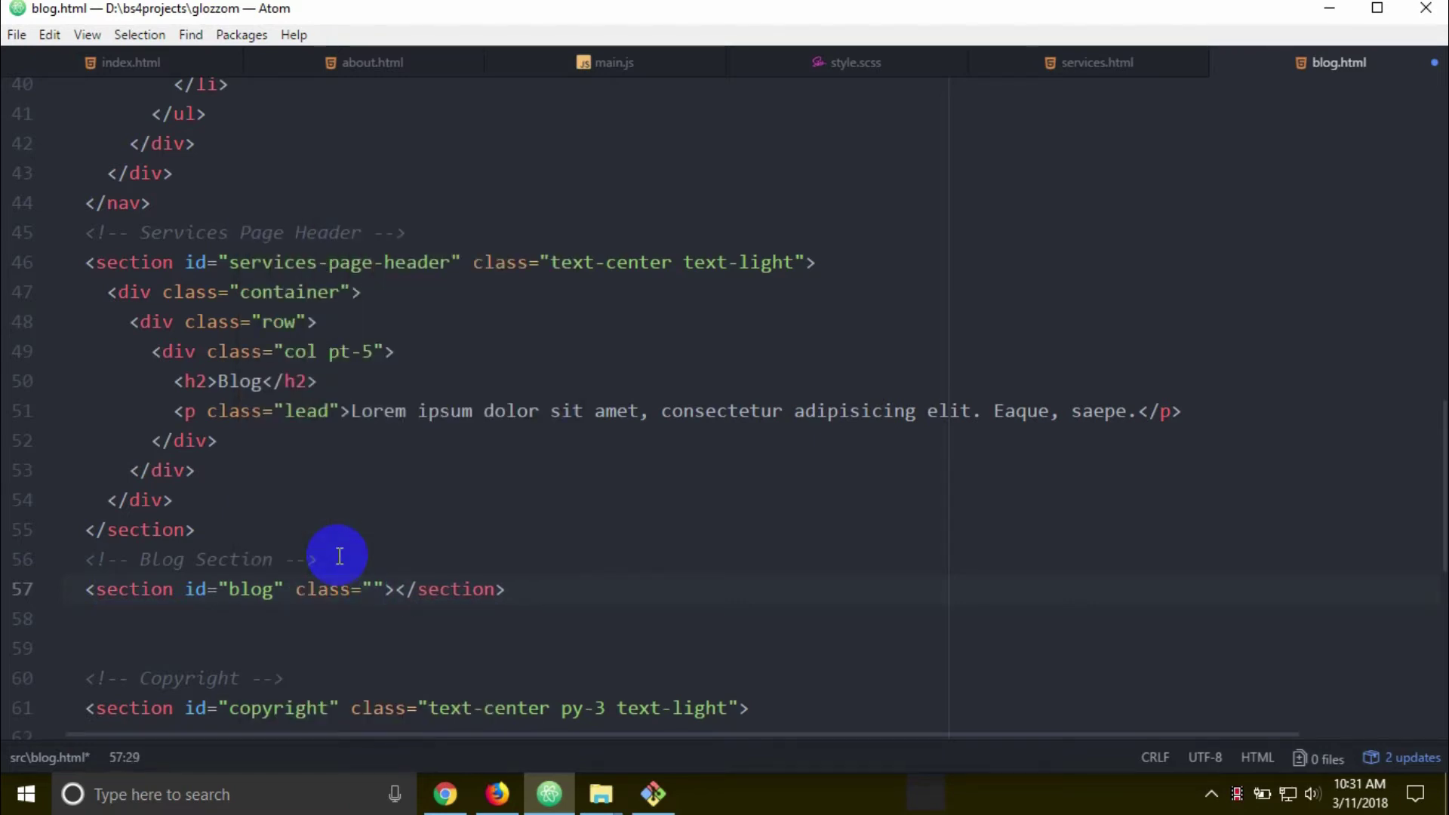
pyautogui.write('y-5')
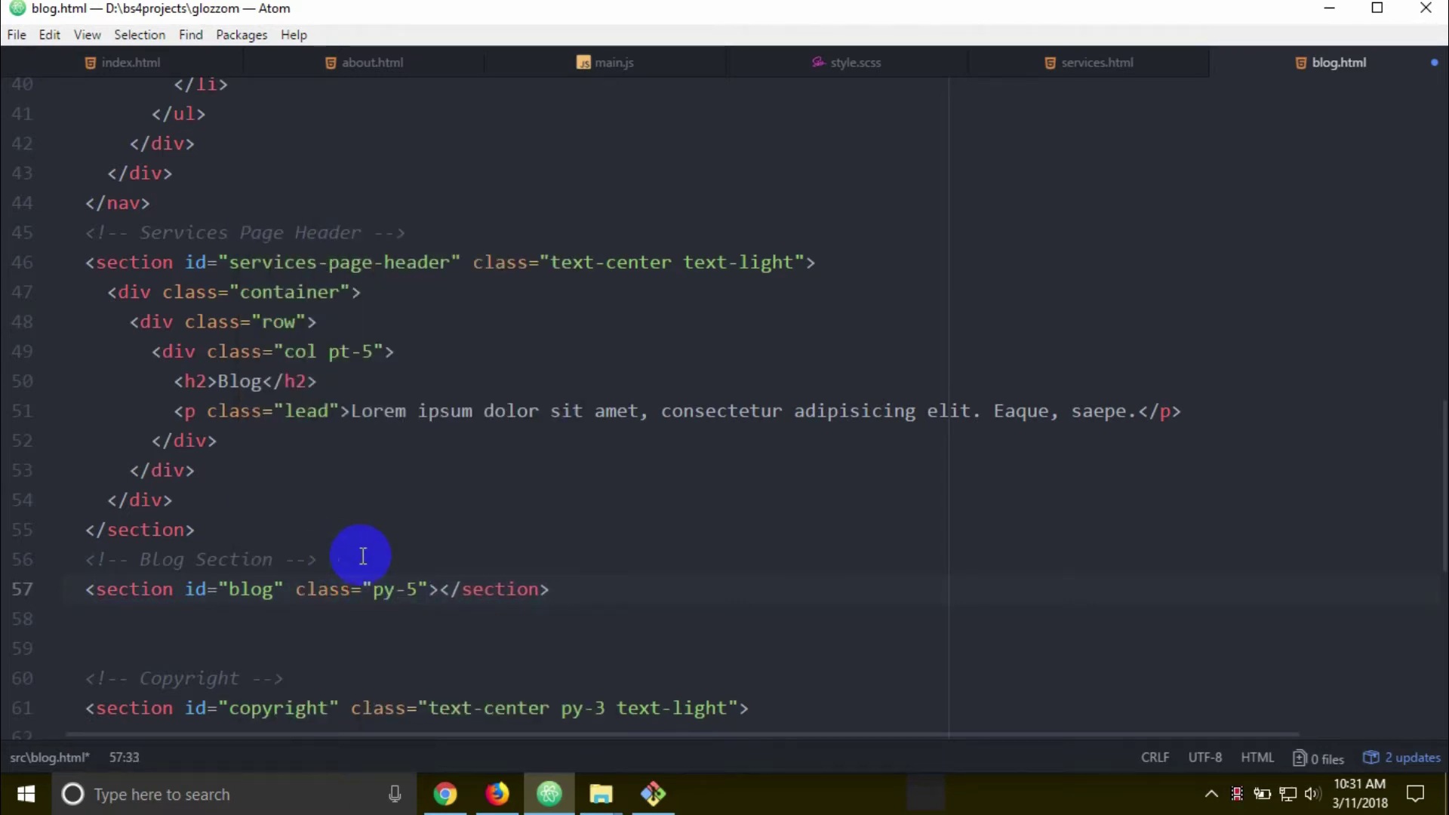
# - Nest container, row and col divs in the blog section, checking the reference page in Firefox
pyautogui.press('Return')
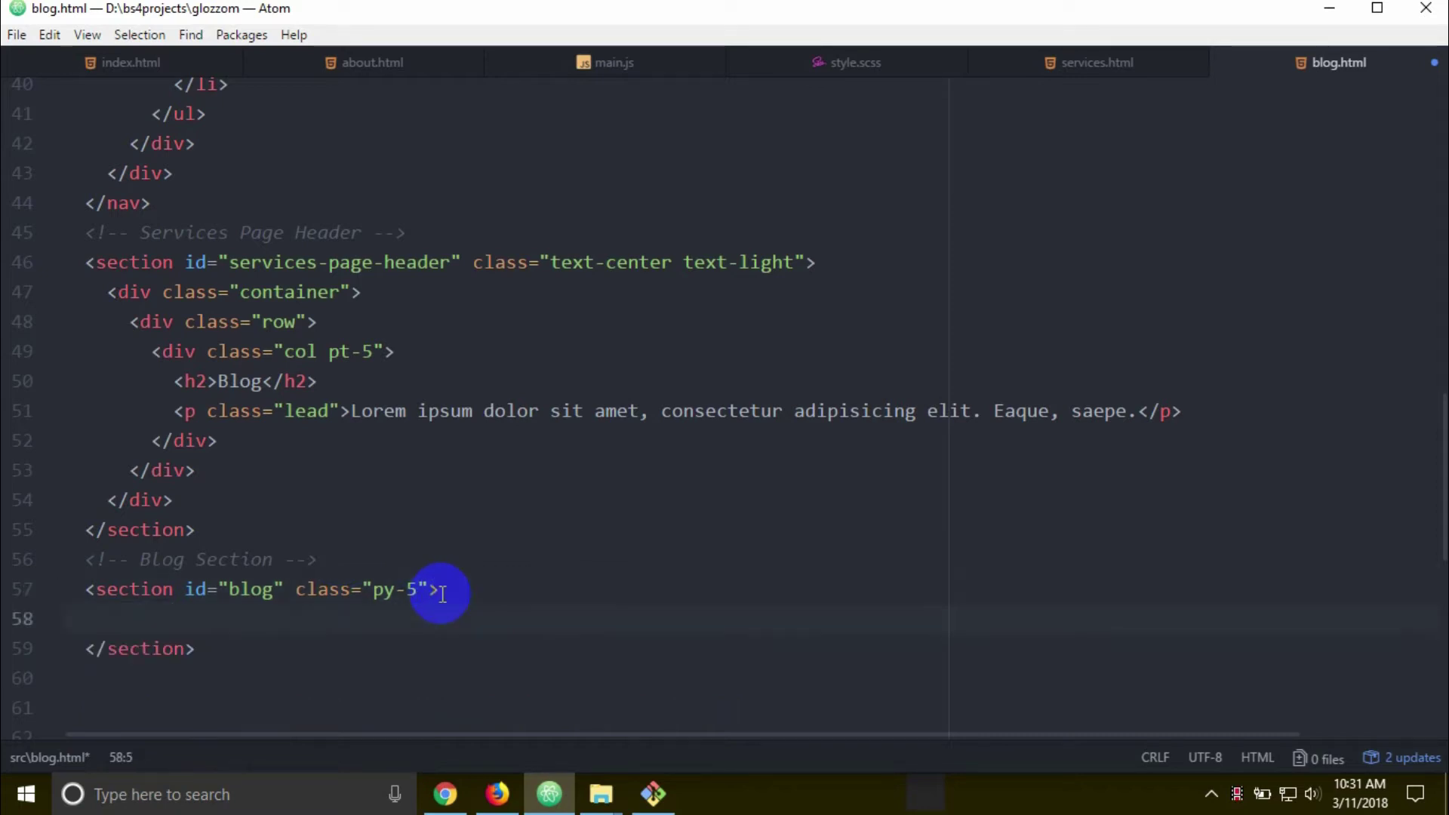
pyautogui.write('.container')
pyautogui.press('Tab')
pyautogui.press('Return')
pyautogui.write('.r')
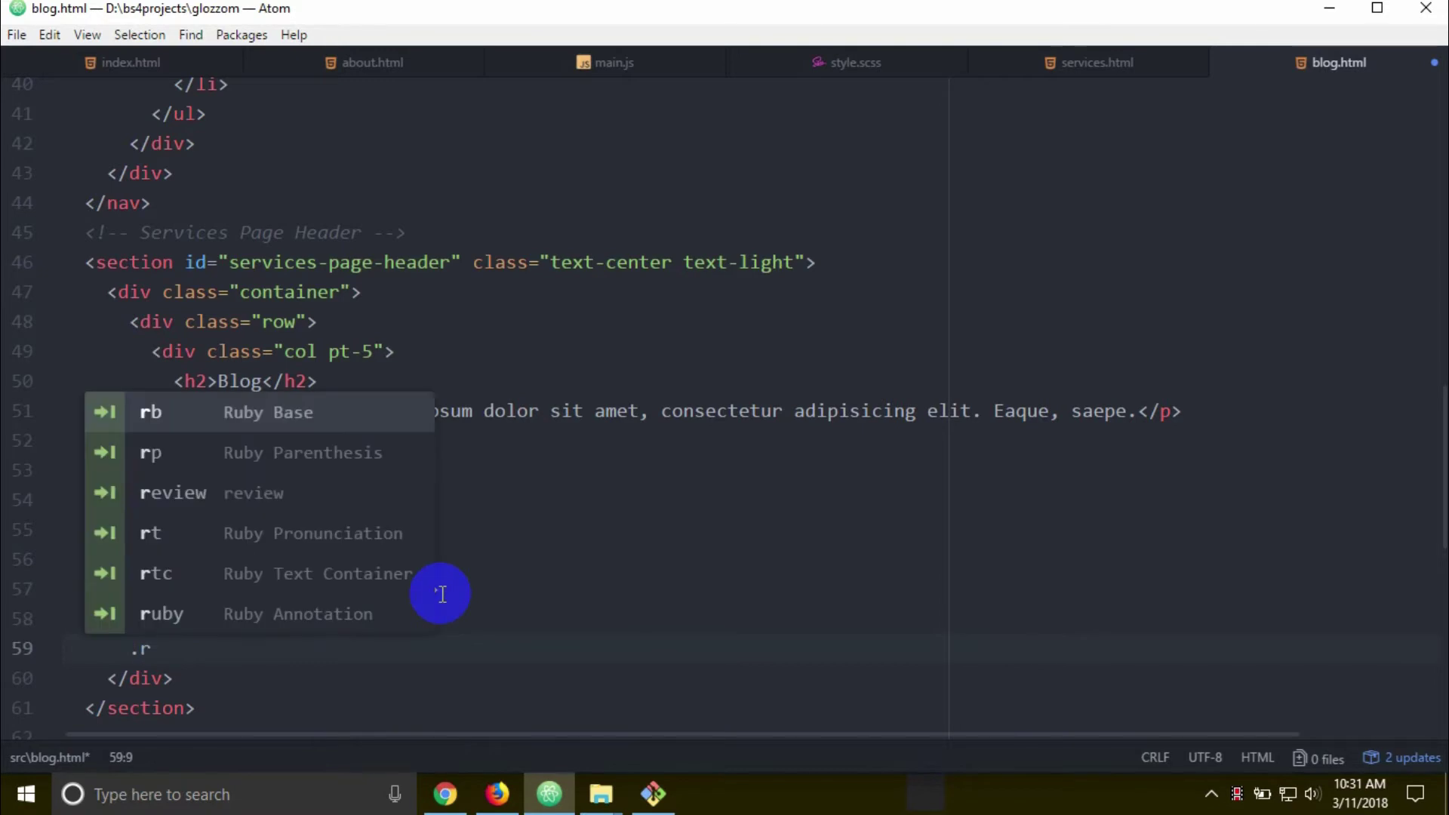
pyautogui.write('ow')
pyautogui.press('Tab')
pyautogui.press('Return')
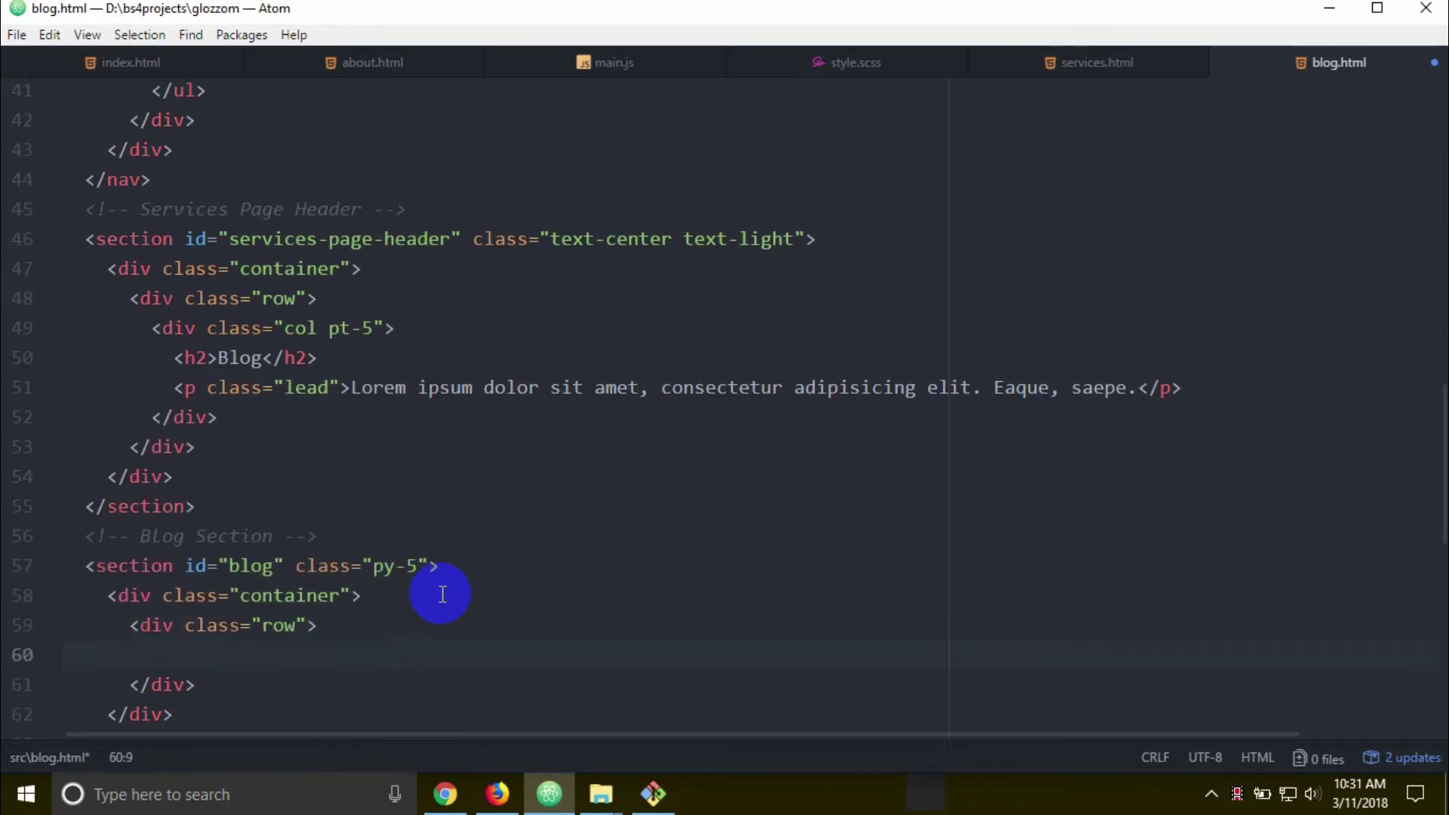
pyautogui.click(496, 793)
pyautogui.click(495, 798)
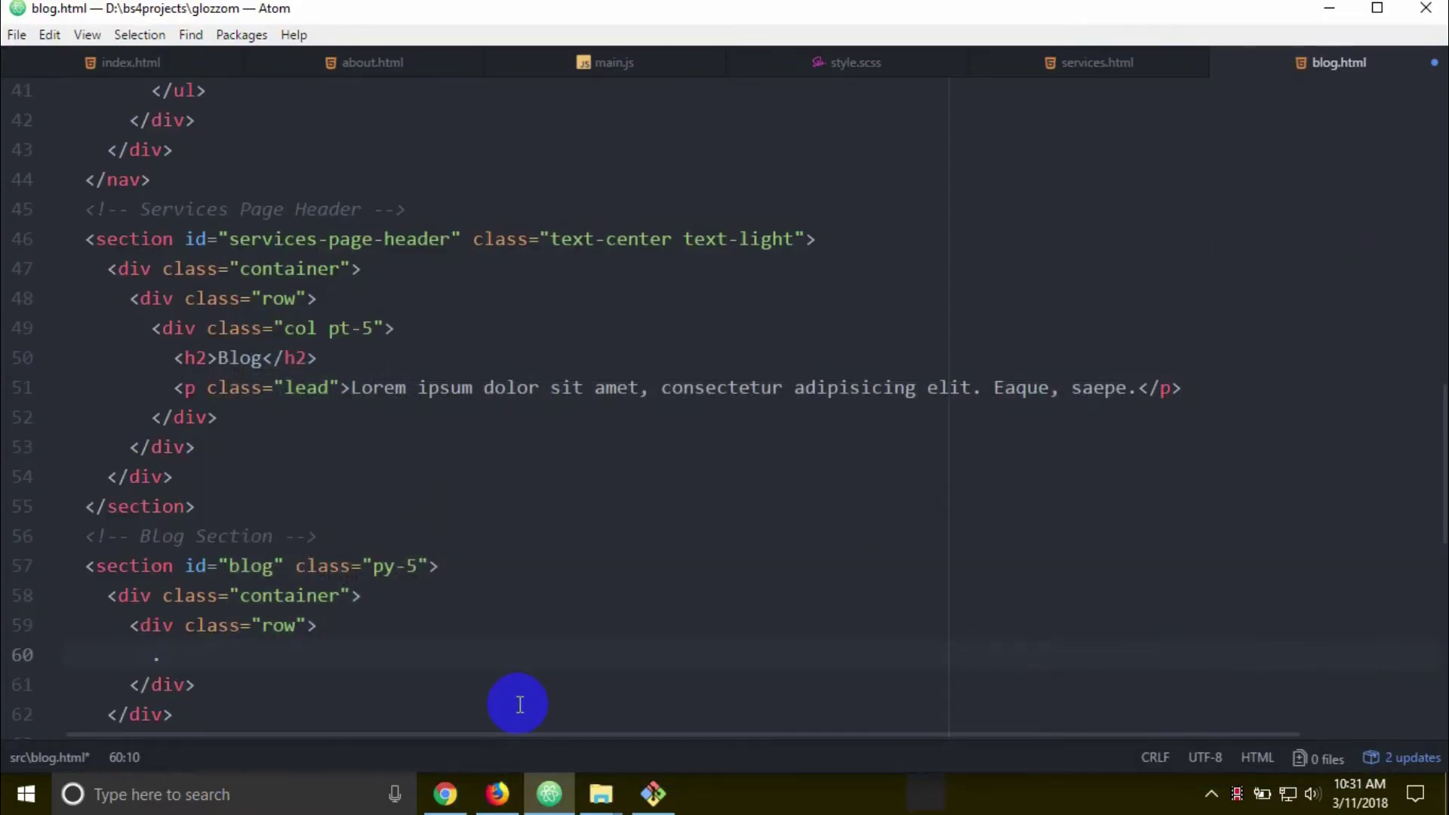
pyautogui.write('col')
pyautogui.press('Tab')
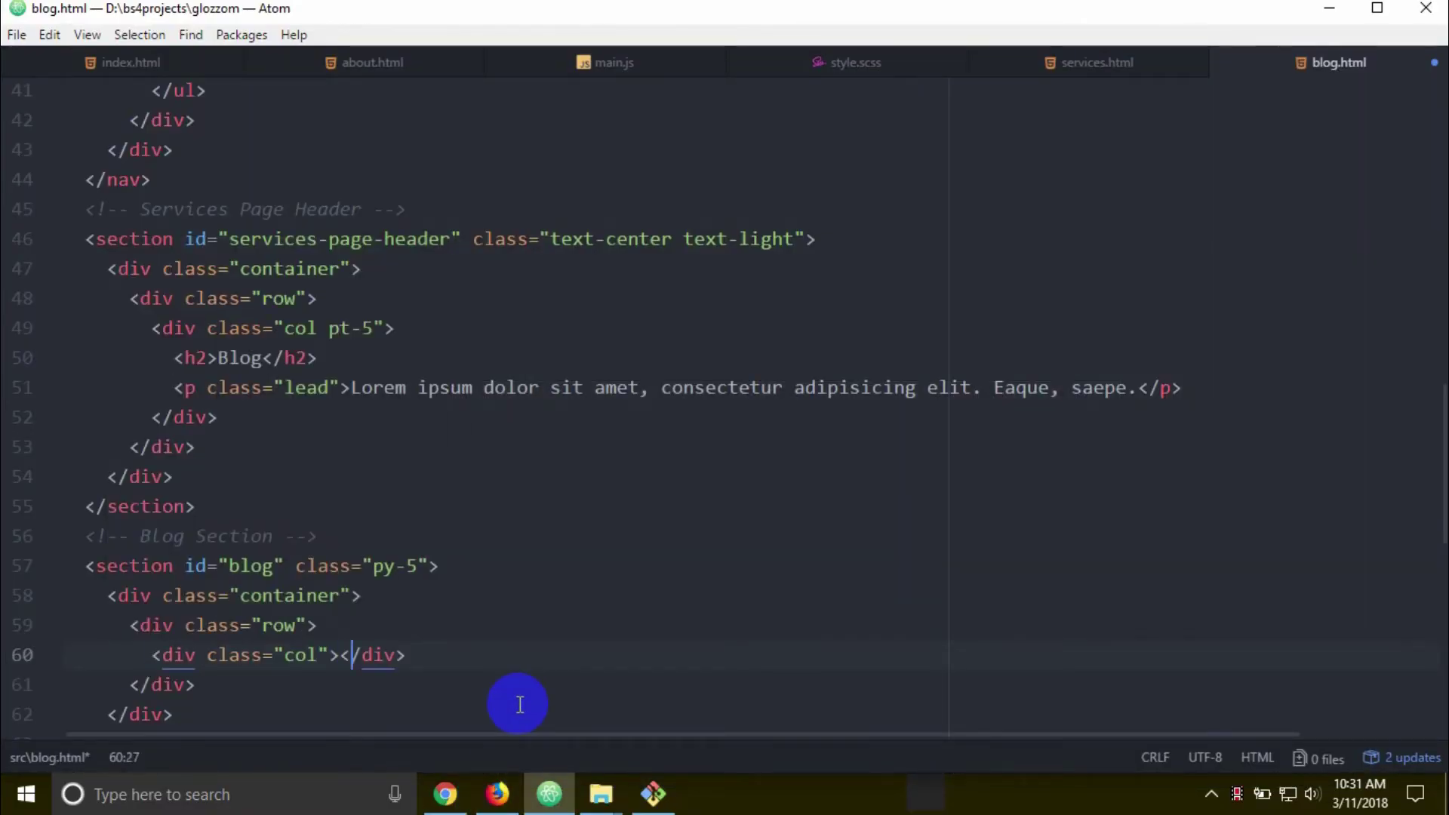
pyautogui.press('Return')
pyautogui.click(497, 793)
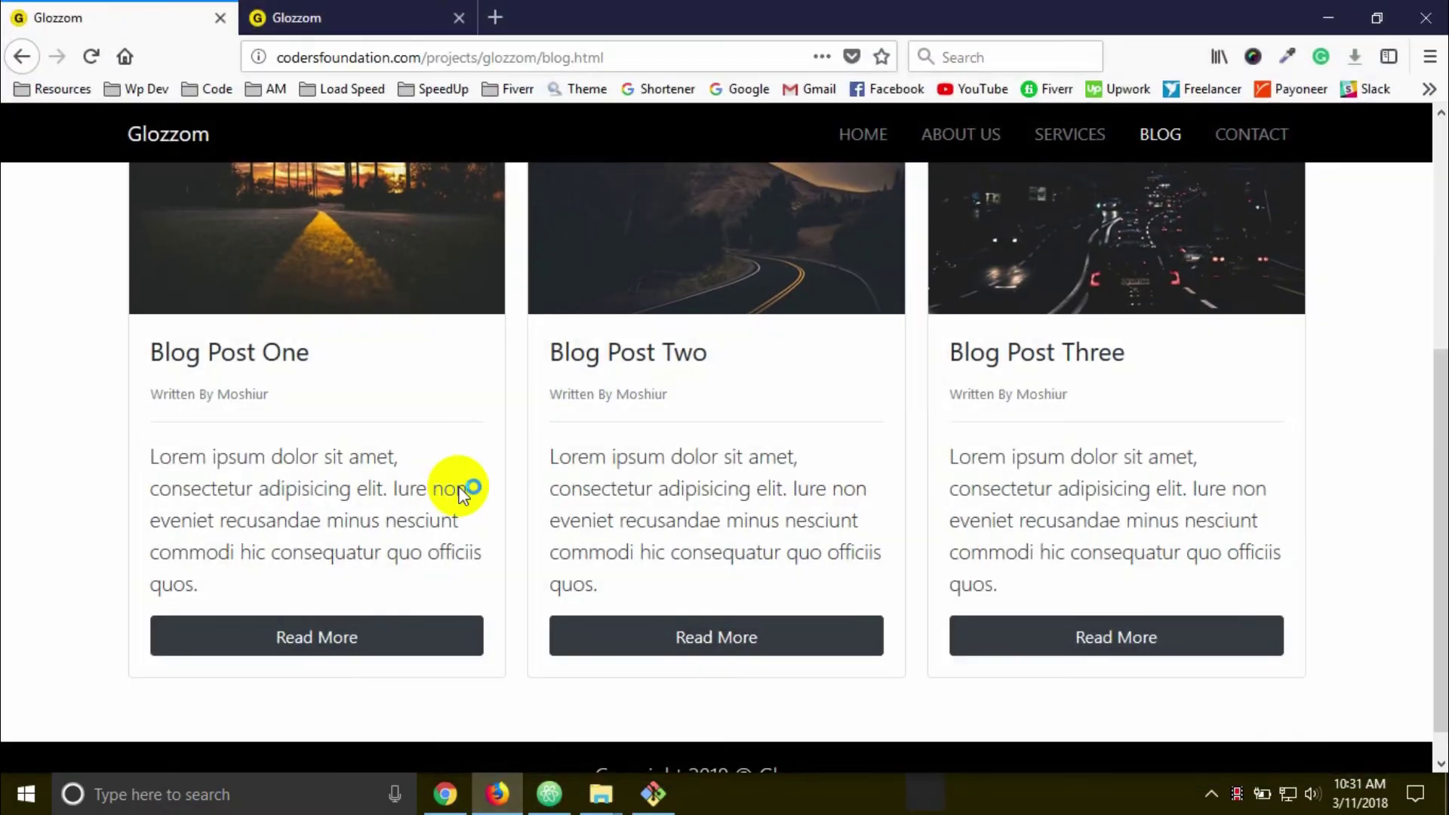
pyautogui.scroll(2, 973, 306)
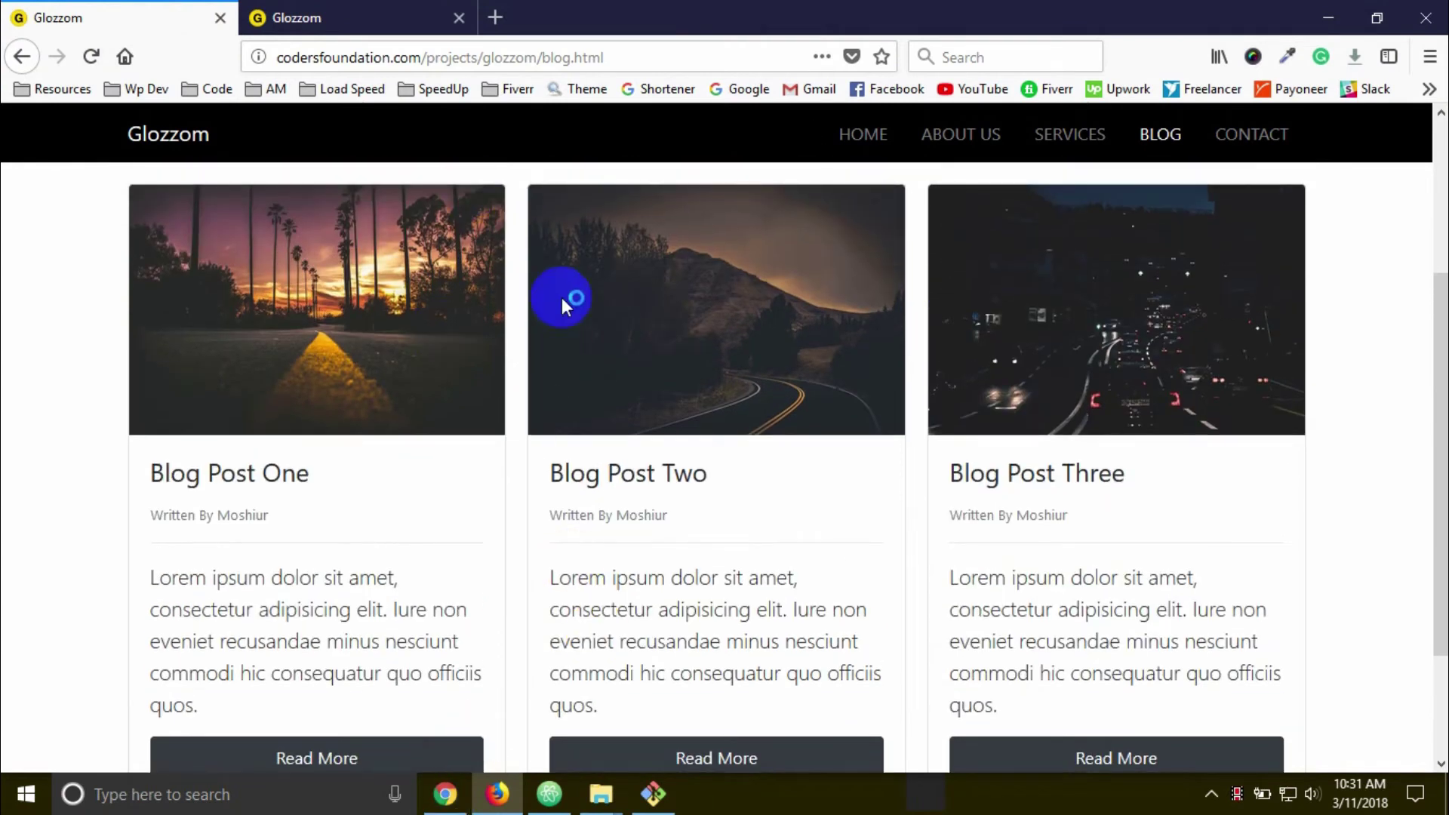
# - Inside the col, add a card-columns div holding a card div, after checking the reference cards
pyautogui.click(547, 793)
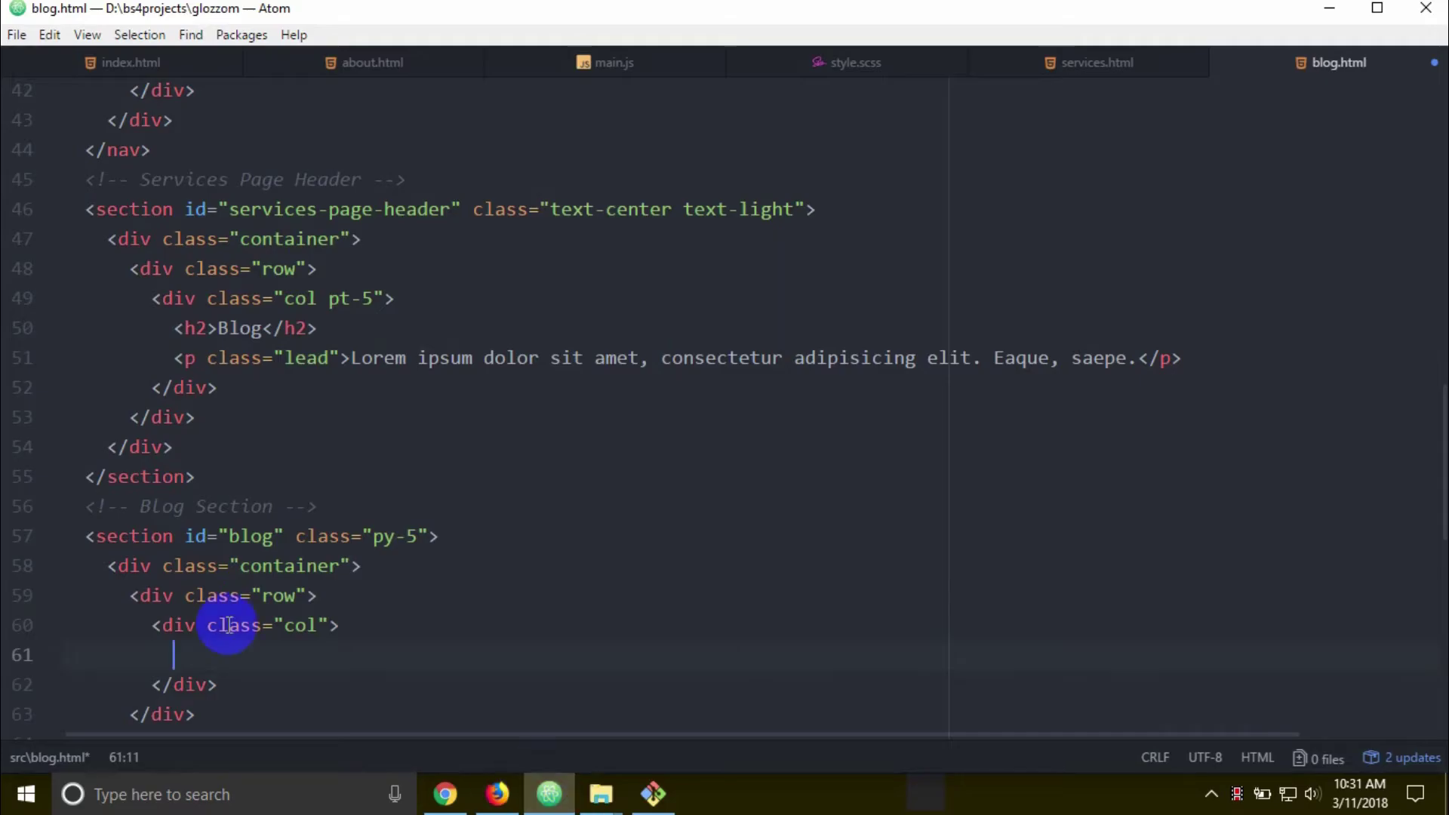
pyautogui.scroll(-1, 349, 652)
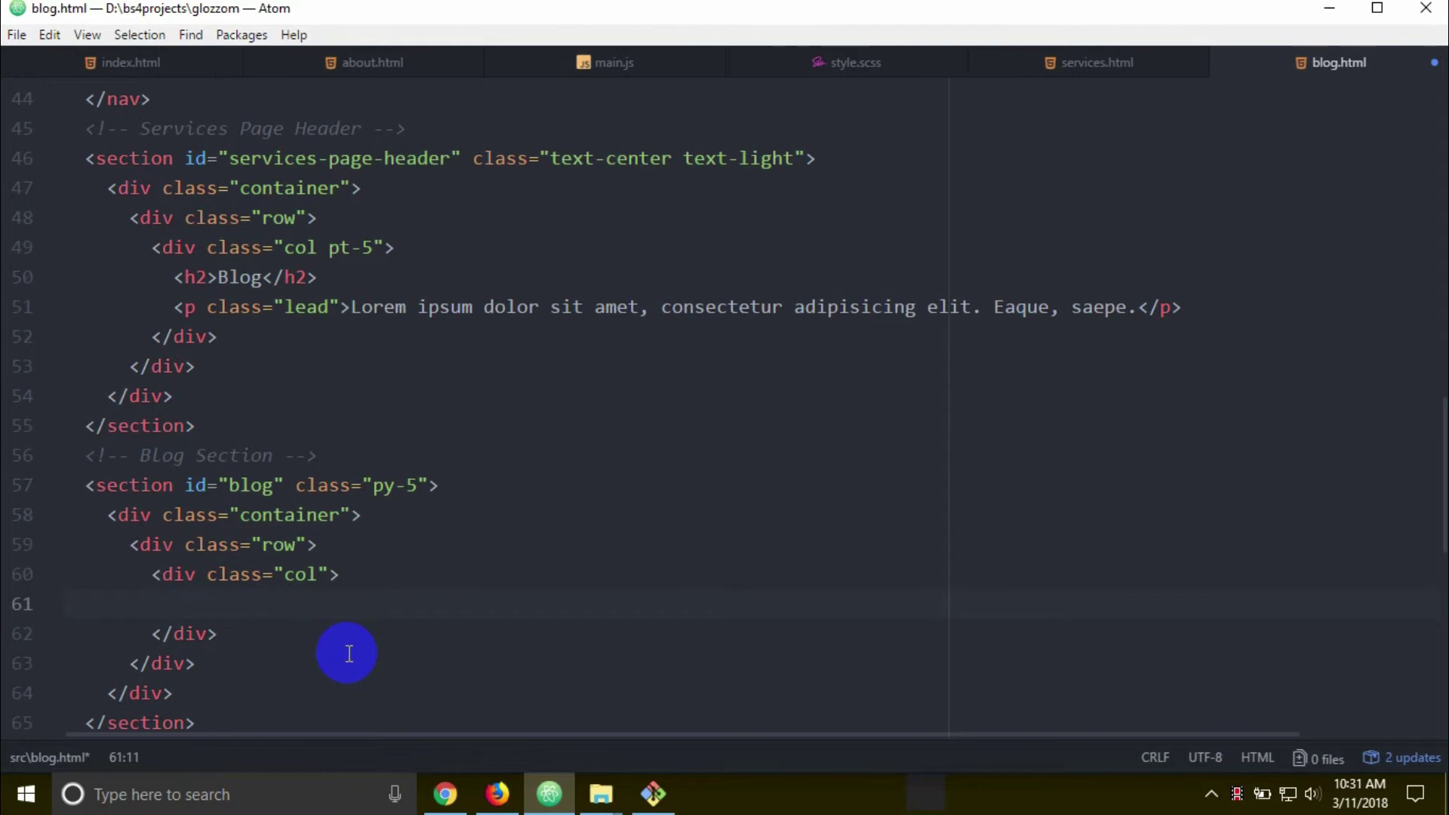
pyautogui.write('.card-columns')
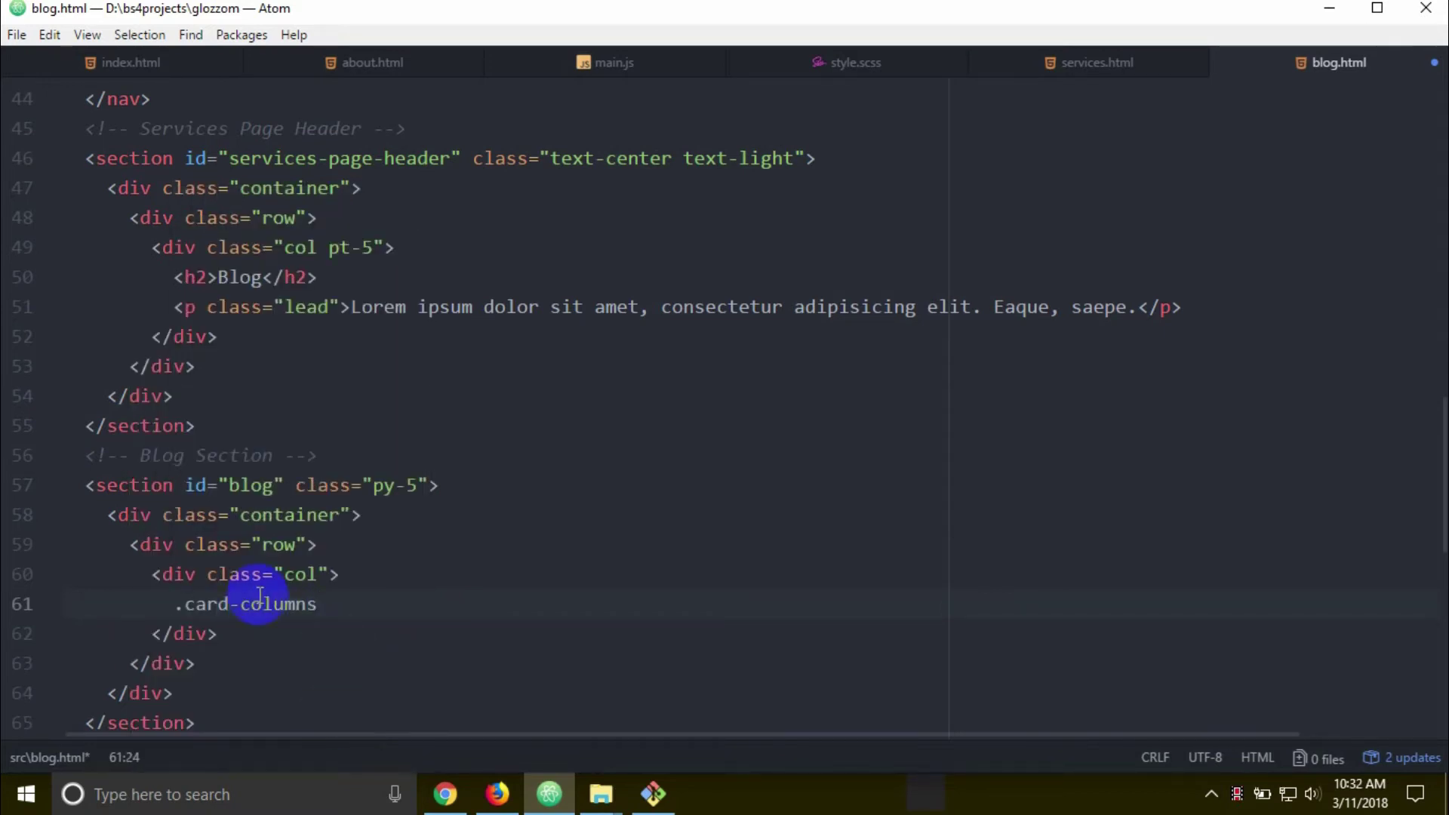
pyautogui.click(496, 793)
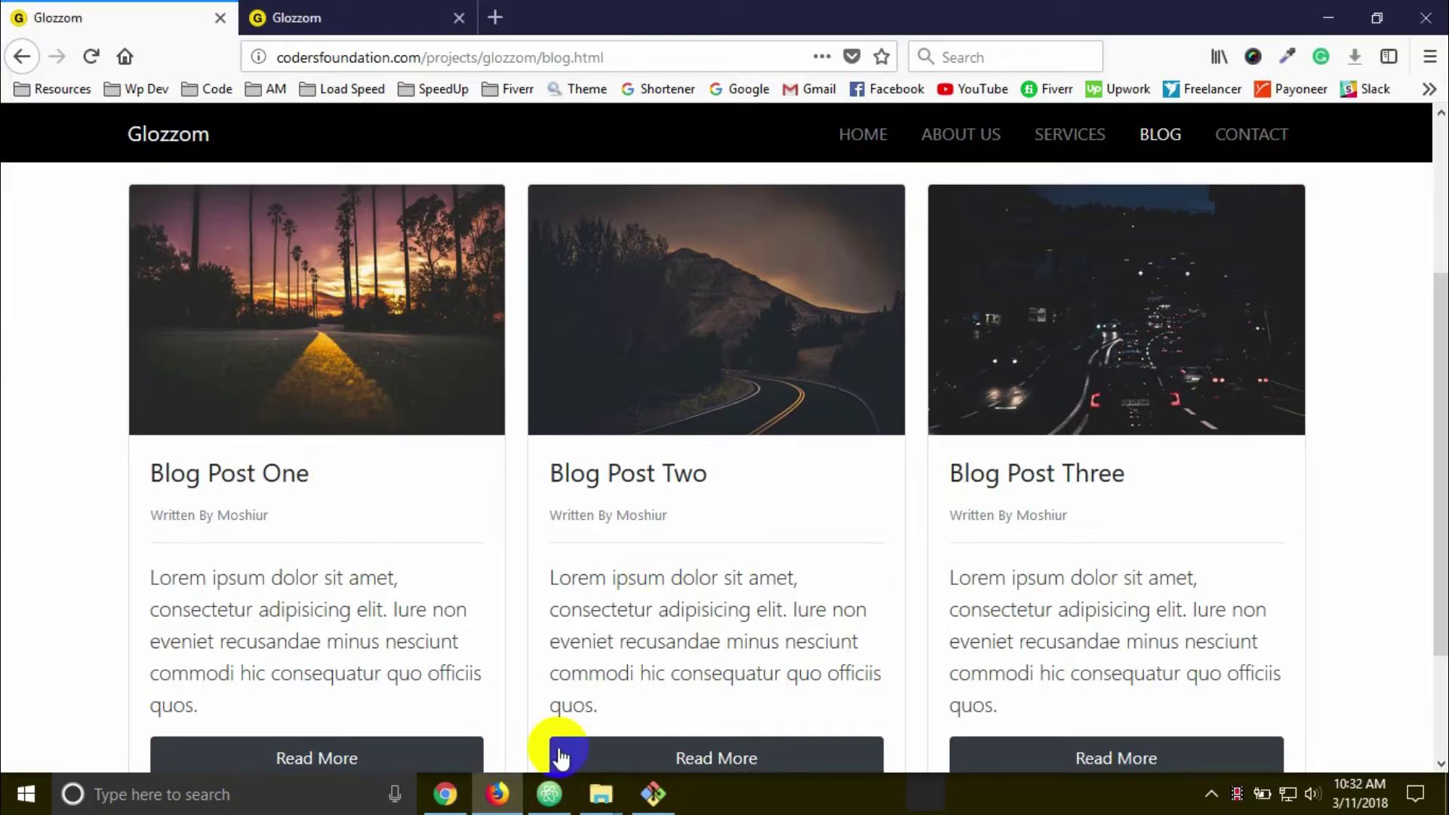
pyautogui.click(547, 794)
pyautogui.press('Tab')
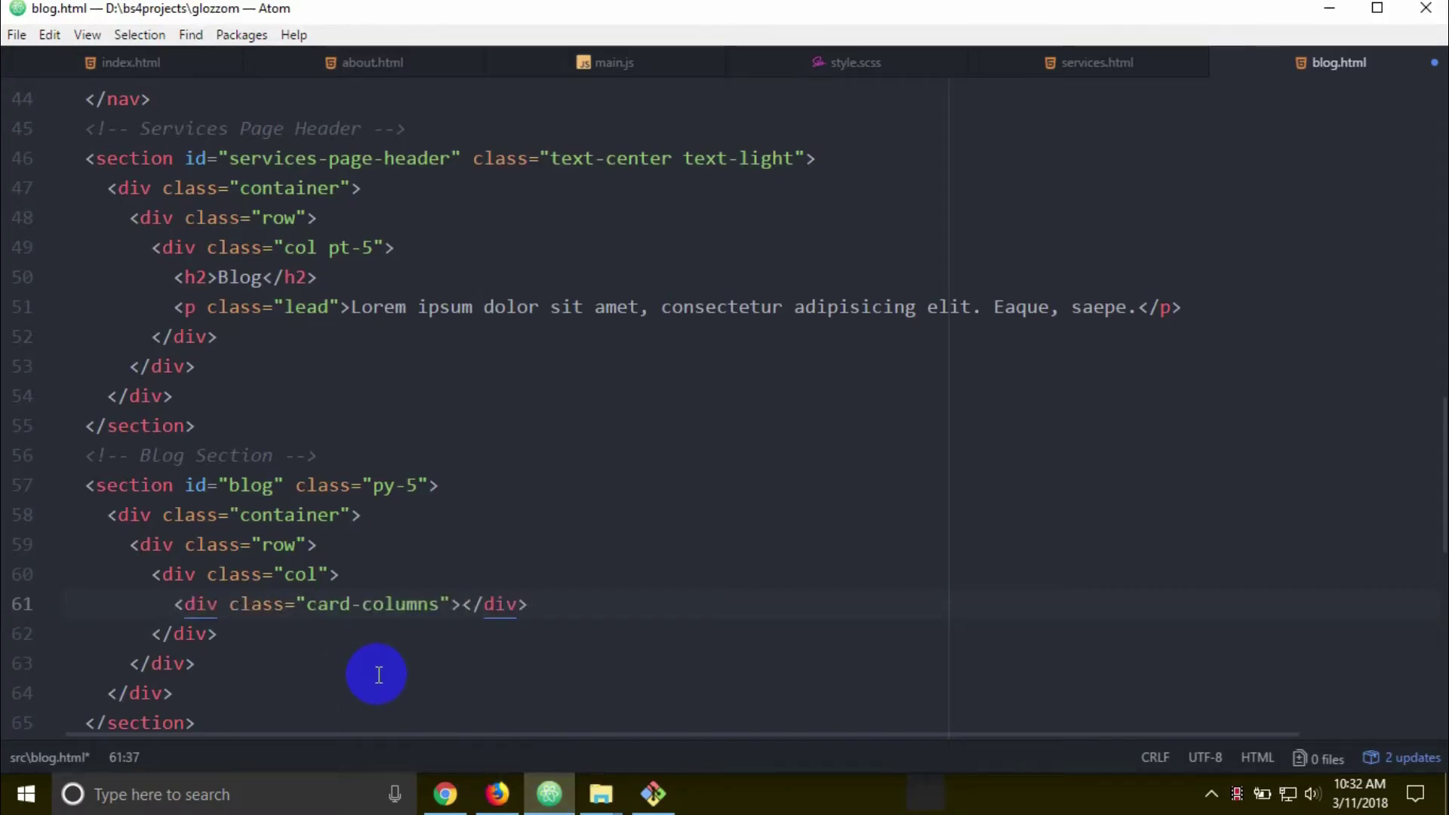
pyautogui.press('Return')
pyautogui.write('.card')
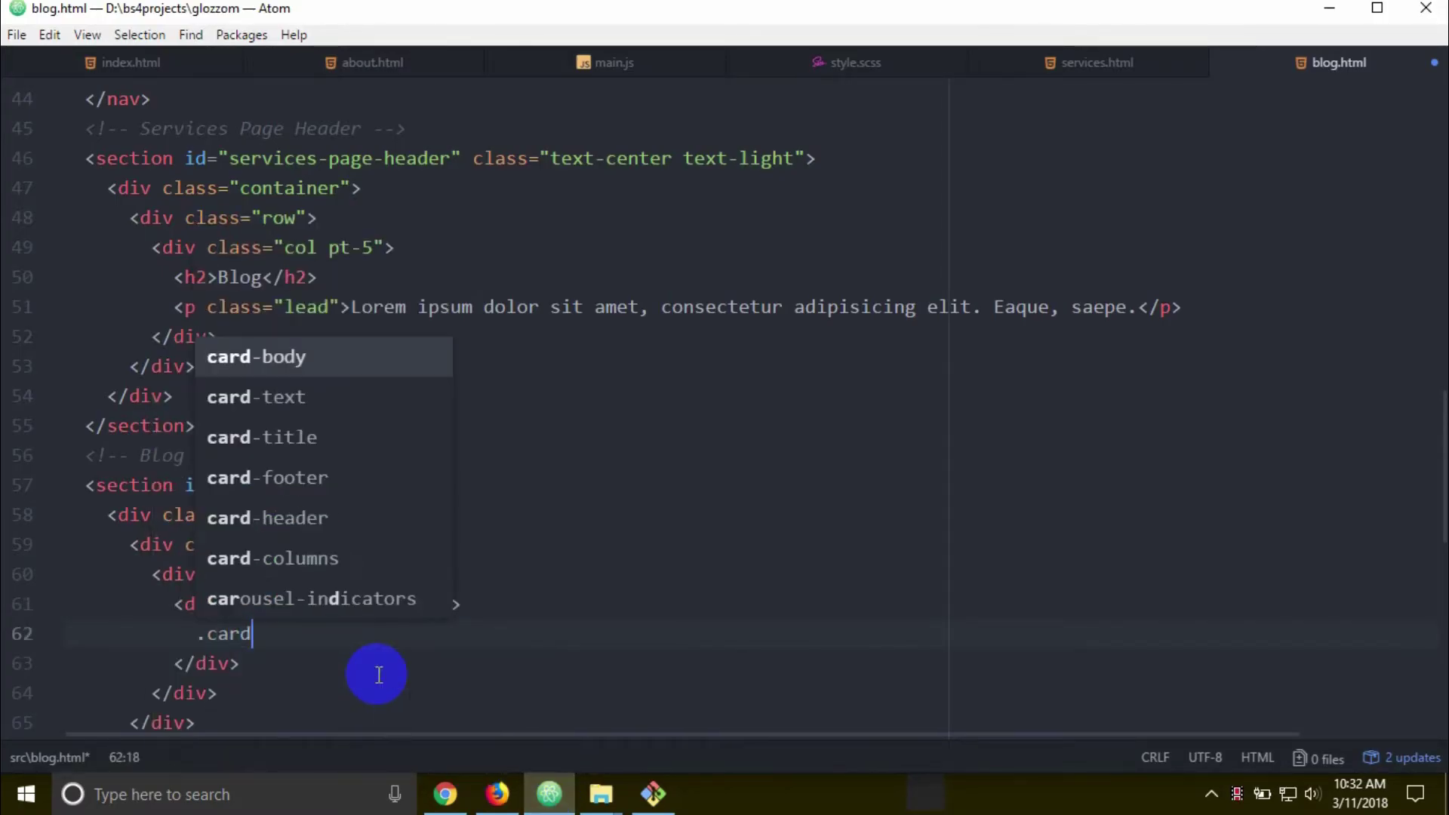
pyautogui.write('q')
pyautogui.press('Tab')
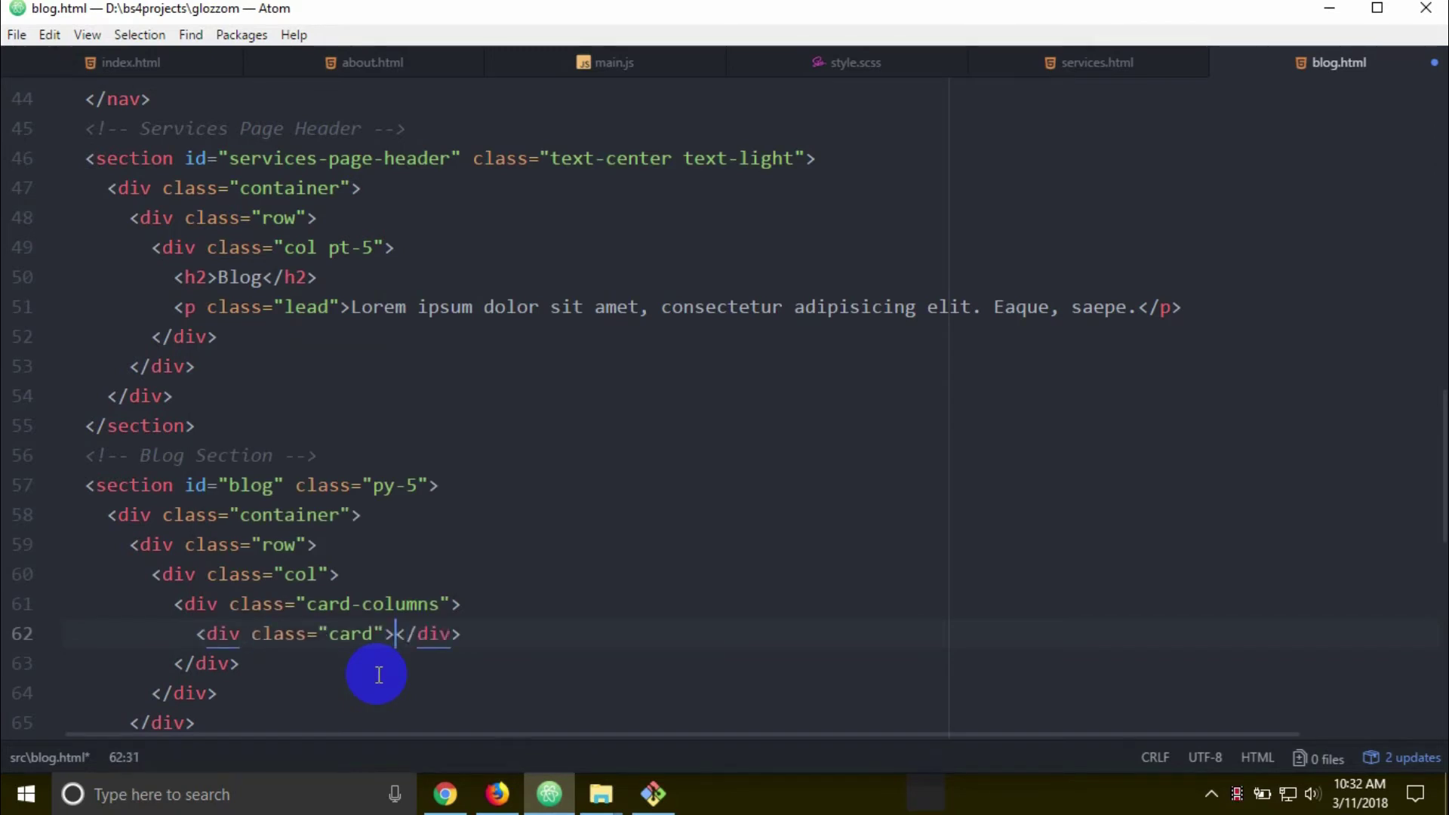
pyautogui.press('Return')
pyautogui.scroll(-1, 376, 677)
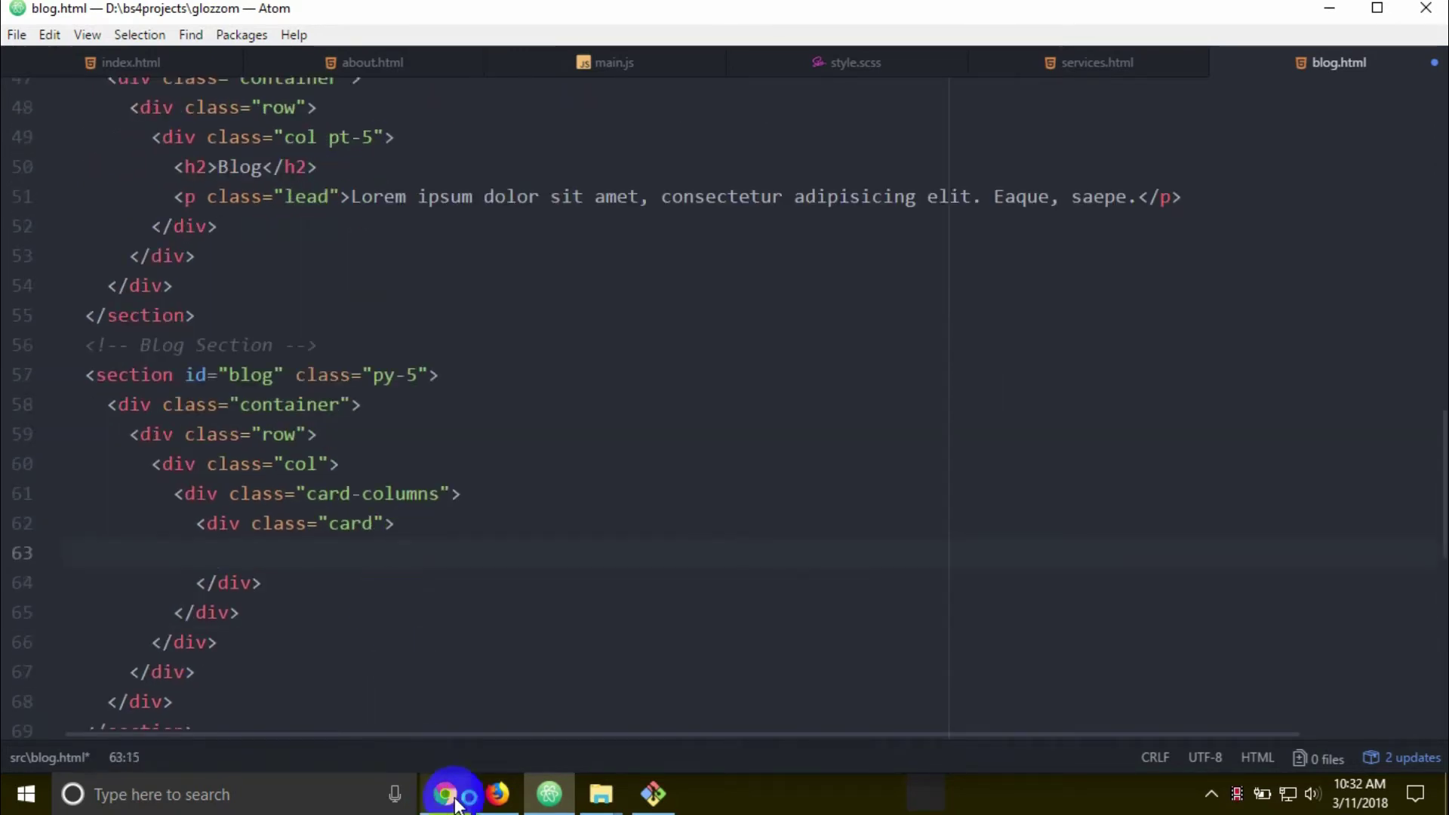
# - Add an img tag for img/image4.jpeg inside the card, checking image names in the img folder
pyautogui.click(496, 793)
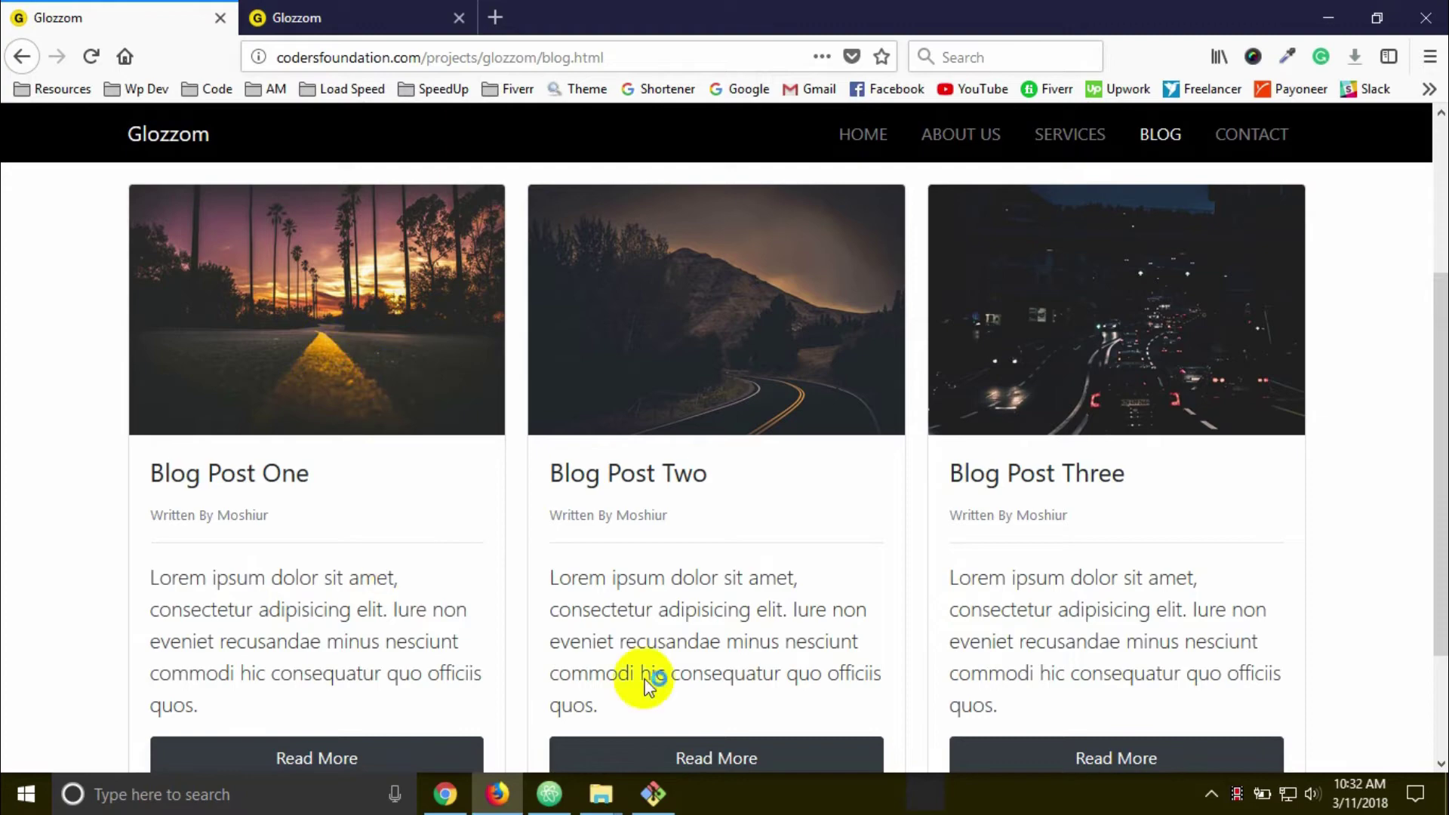
pyautogui.click(550, 794)
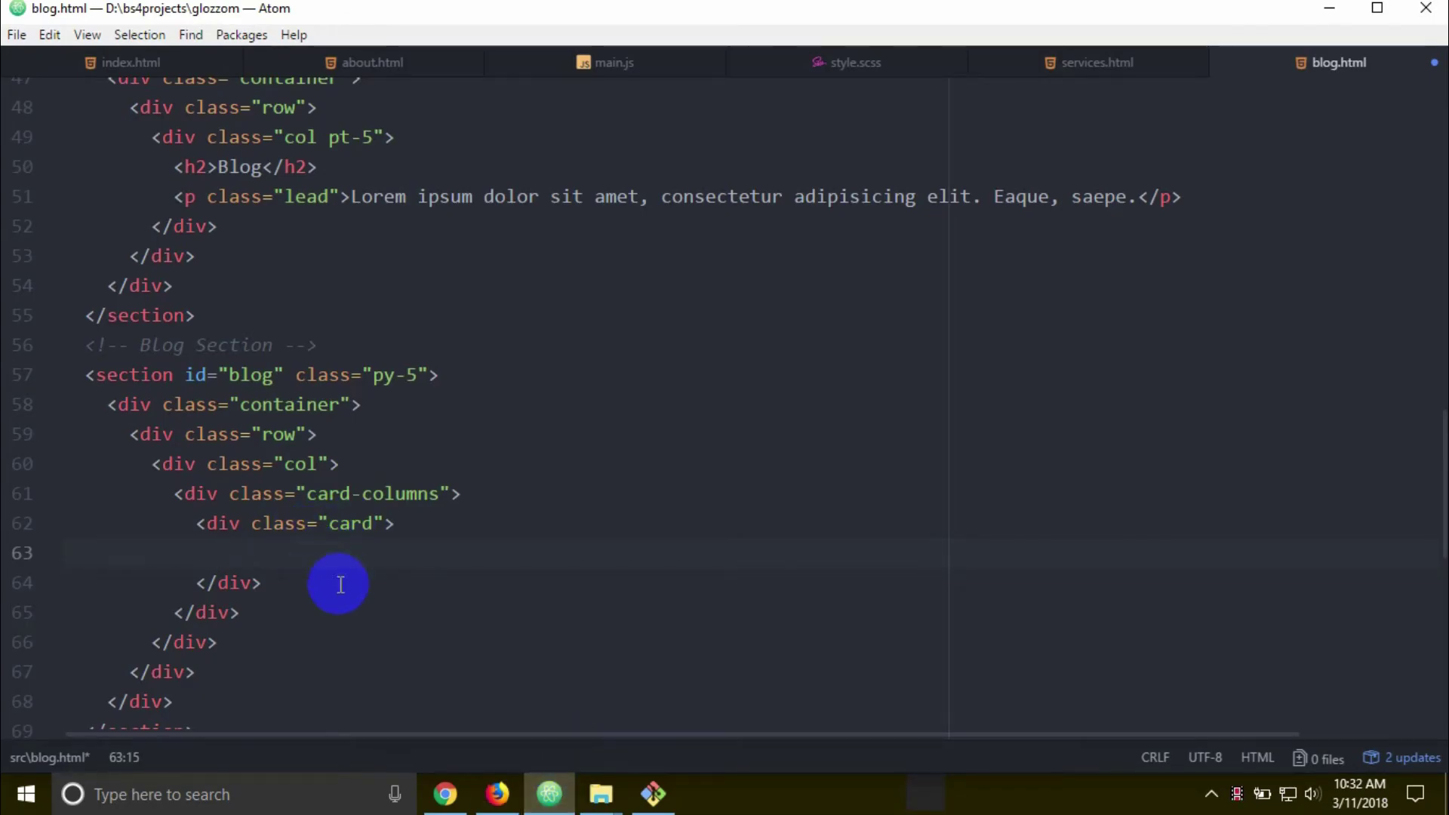
pyautogui.write('img')
pyautogui.press('Tab')
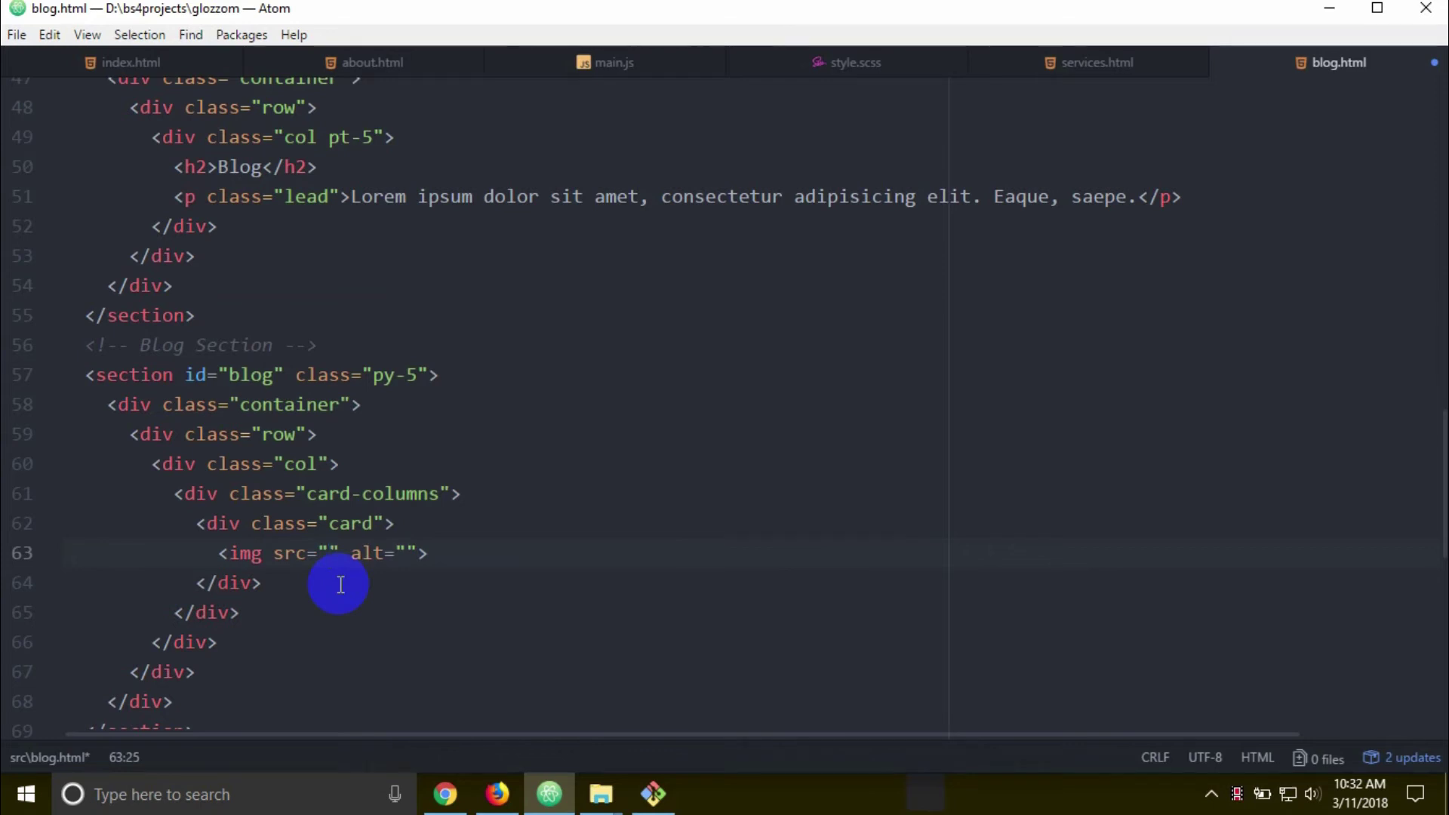
pyautogui.write('img')
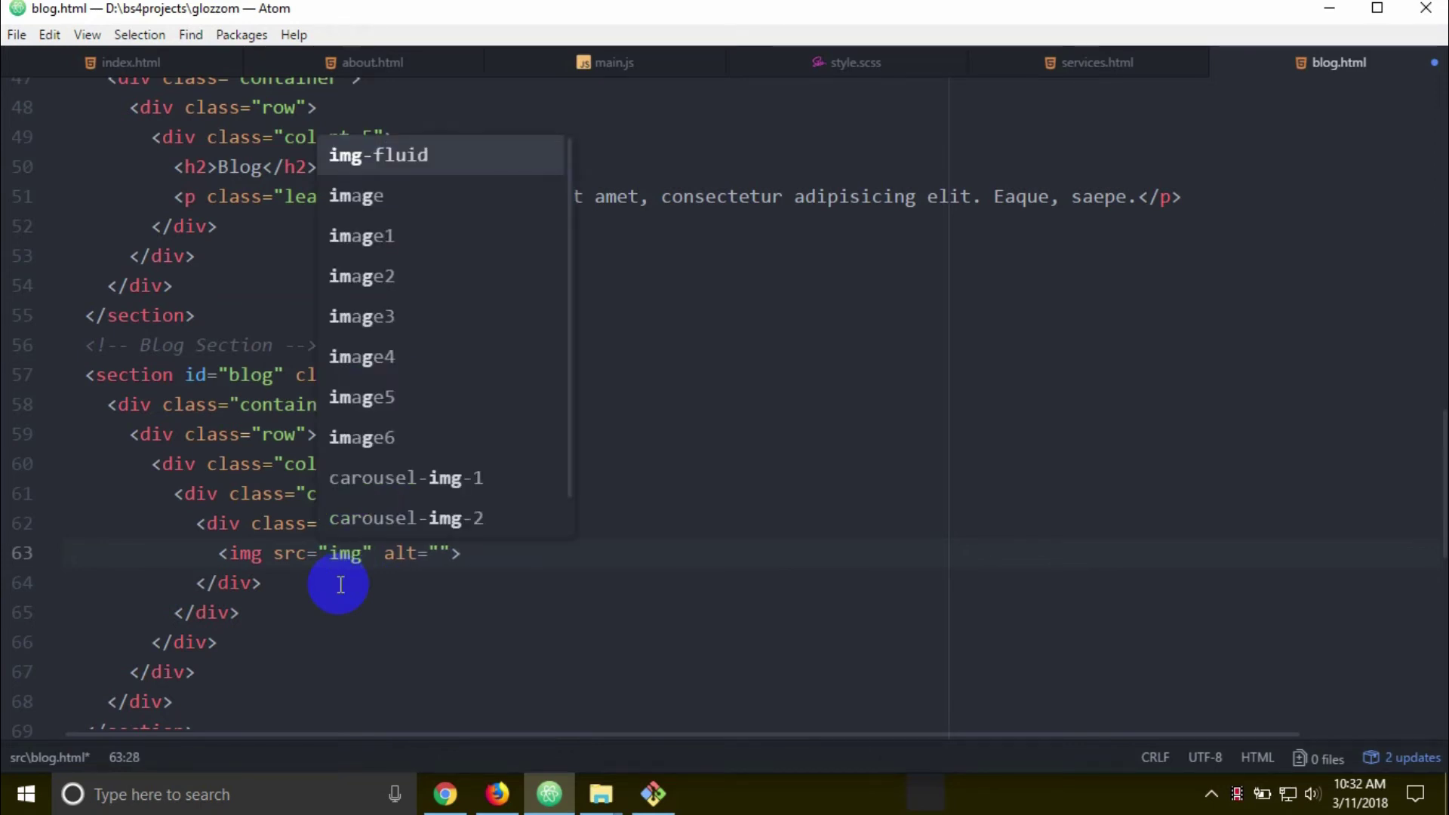
pyautogui.write('/')
pyautogui.click(498, 793)
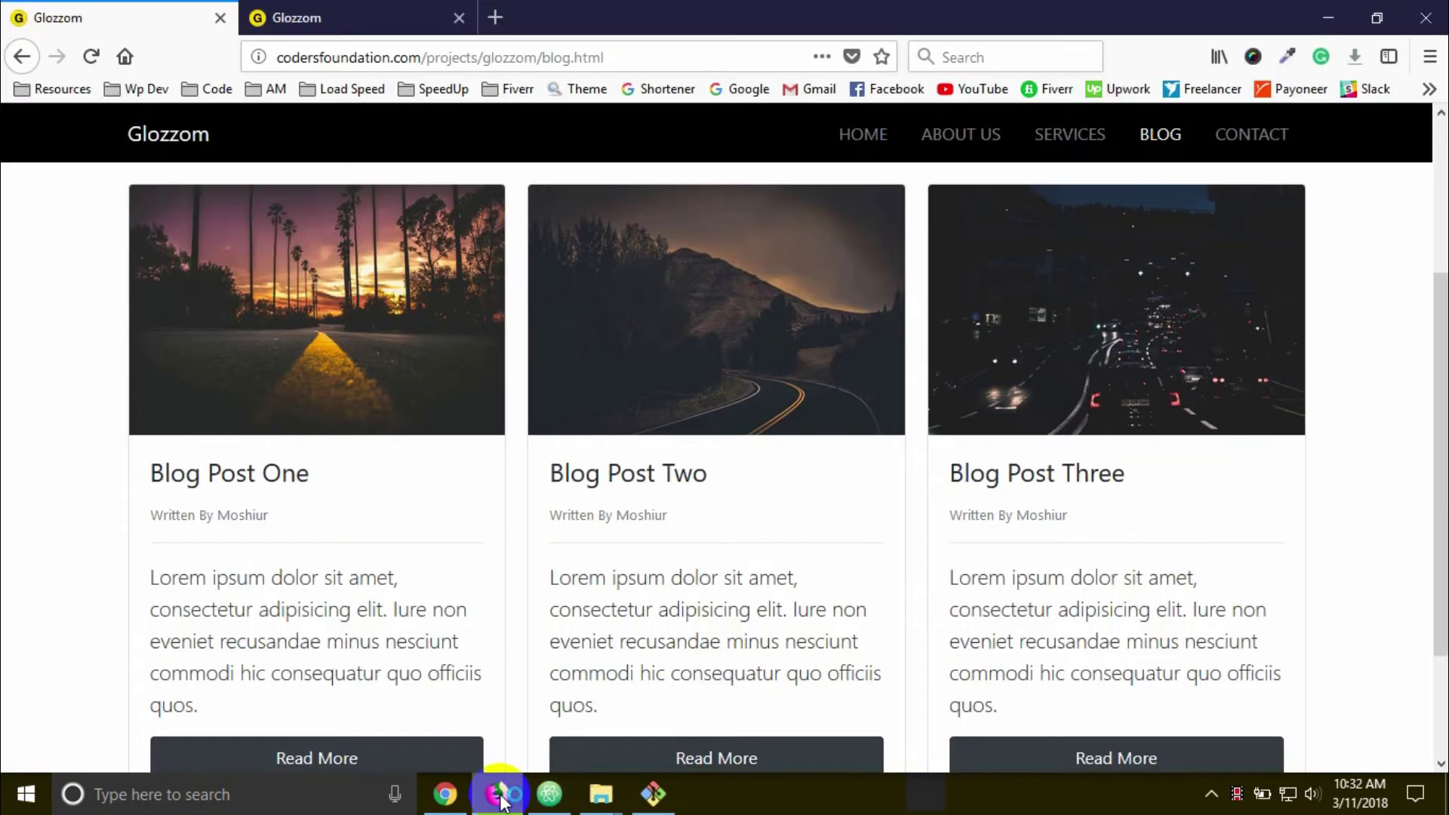
pyautogui.click(498, 793)
pyautogui.click(22, 410)
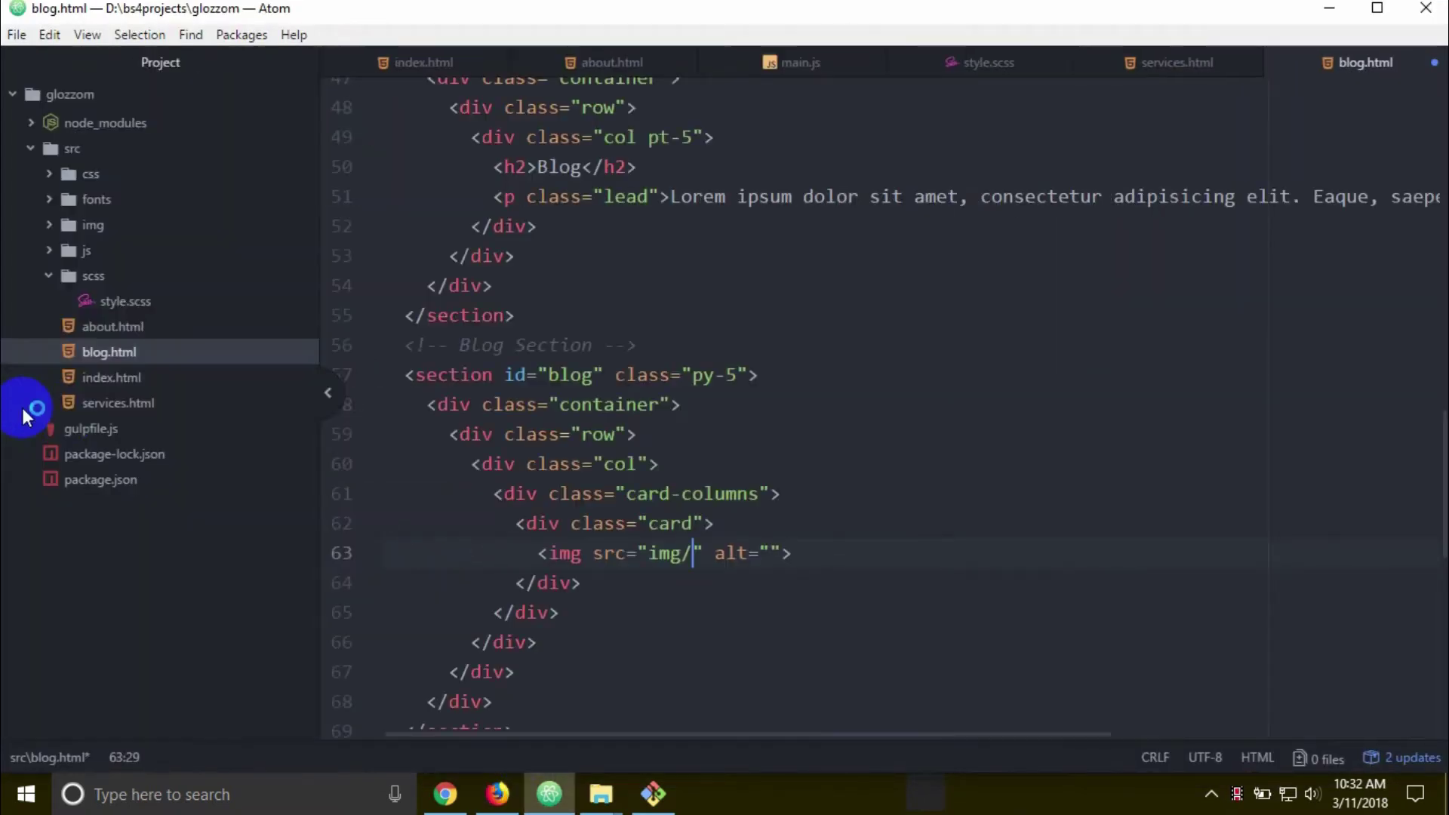
pyautogui.click(63, 224)
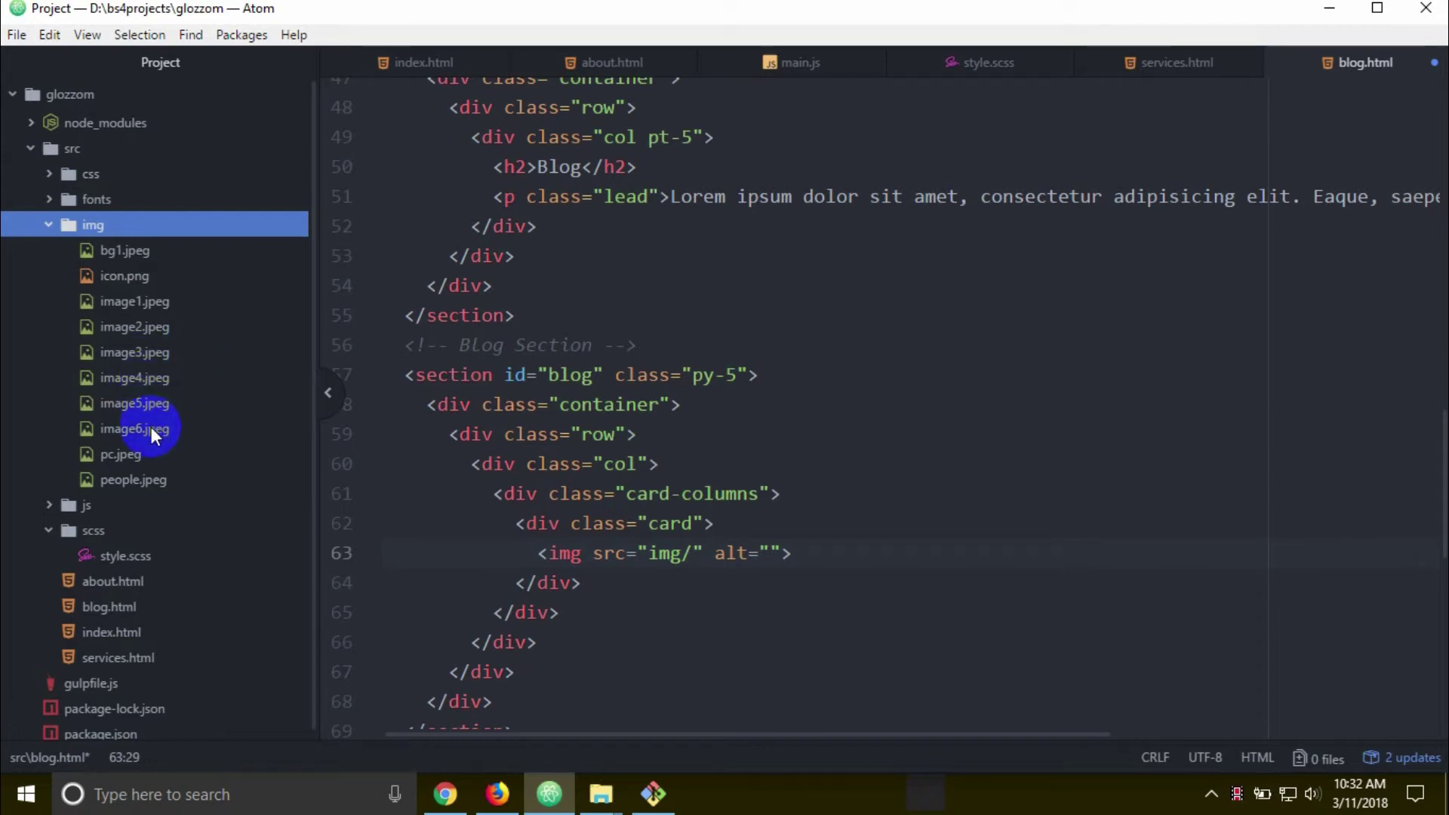
pyautogui.click(328, 399)
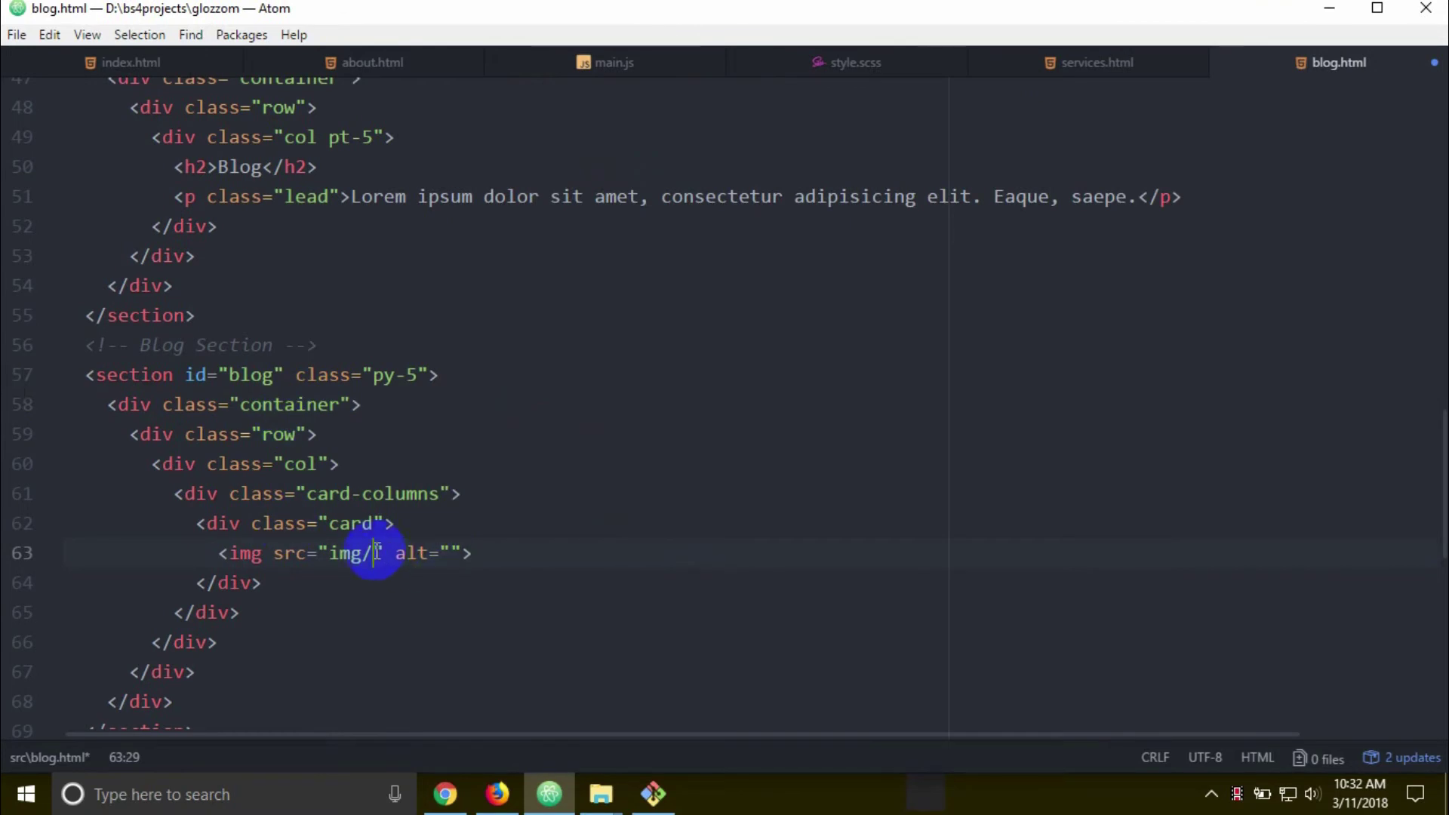
pyautogui.click(10, 402)
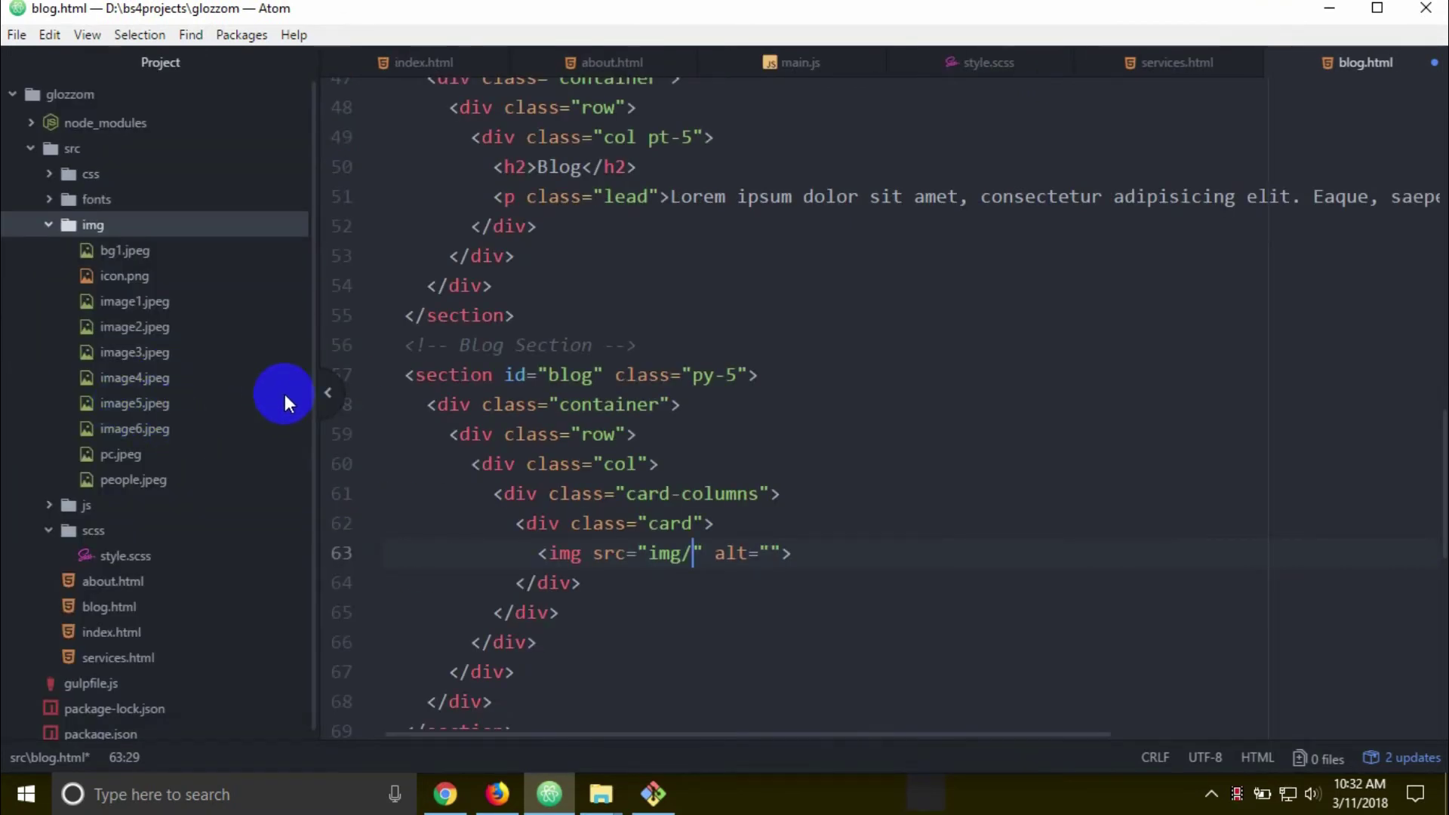
pyautogui.click(327, 399)
pyautogui.write('i')
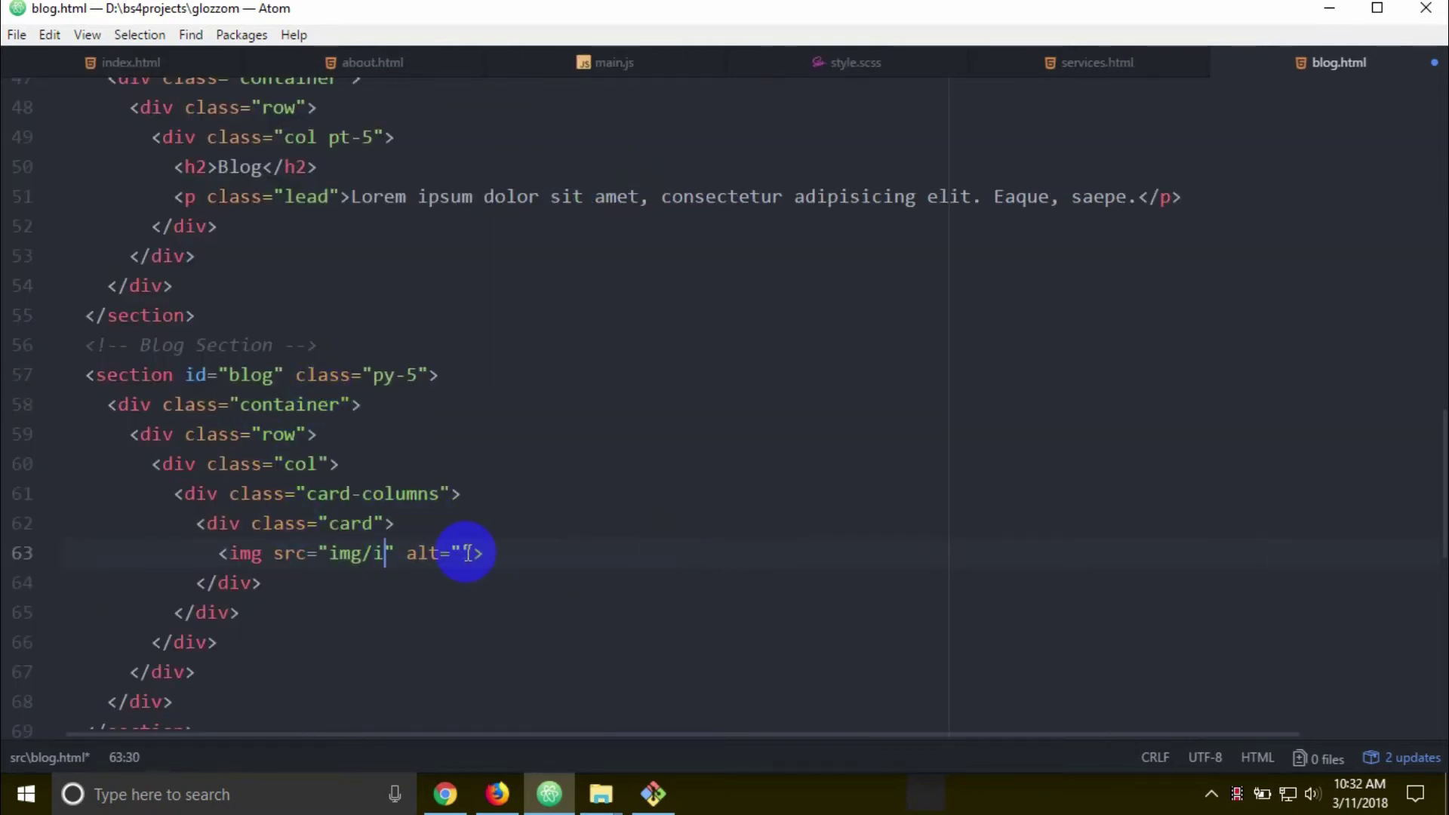
pyautogui.write('mage')
pyautogui.write('4.jp')
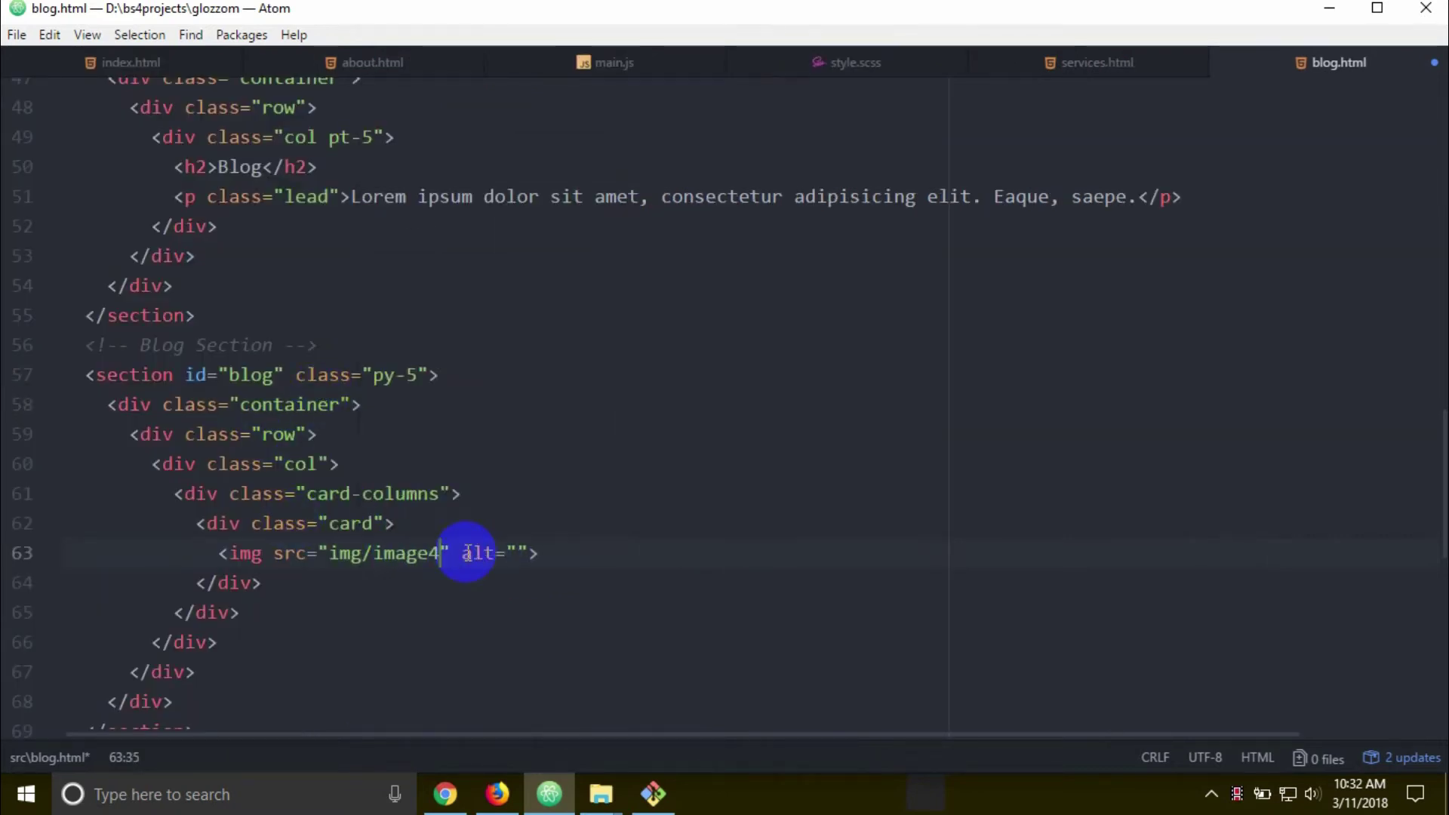
pyautogui.write('eg"')
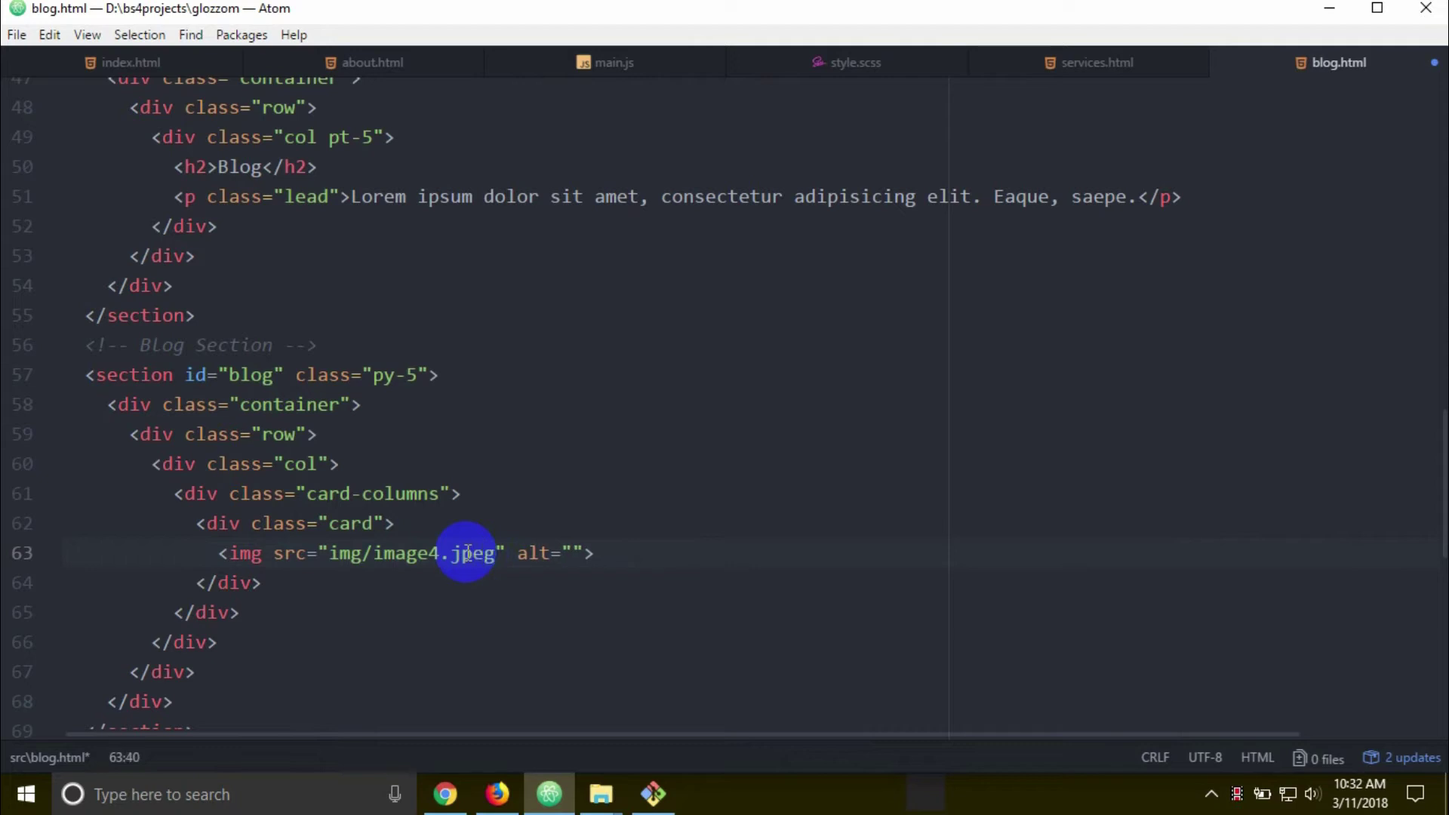
pyautogui.write(' c')
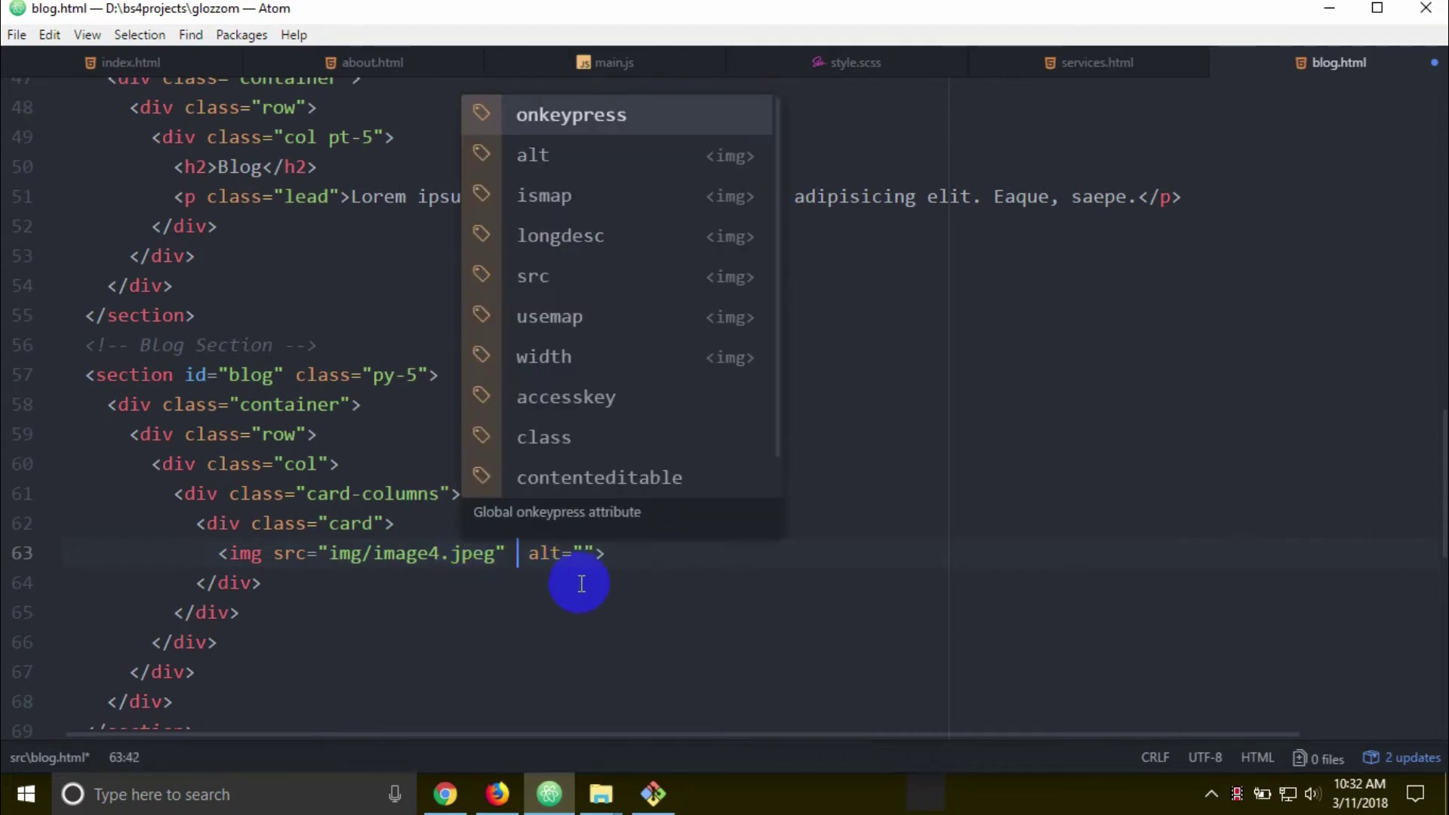
pyautogui.write('lass')
# - Give the image the img-fluid class and preview the local blog page
pyautogui.press('Tab')
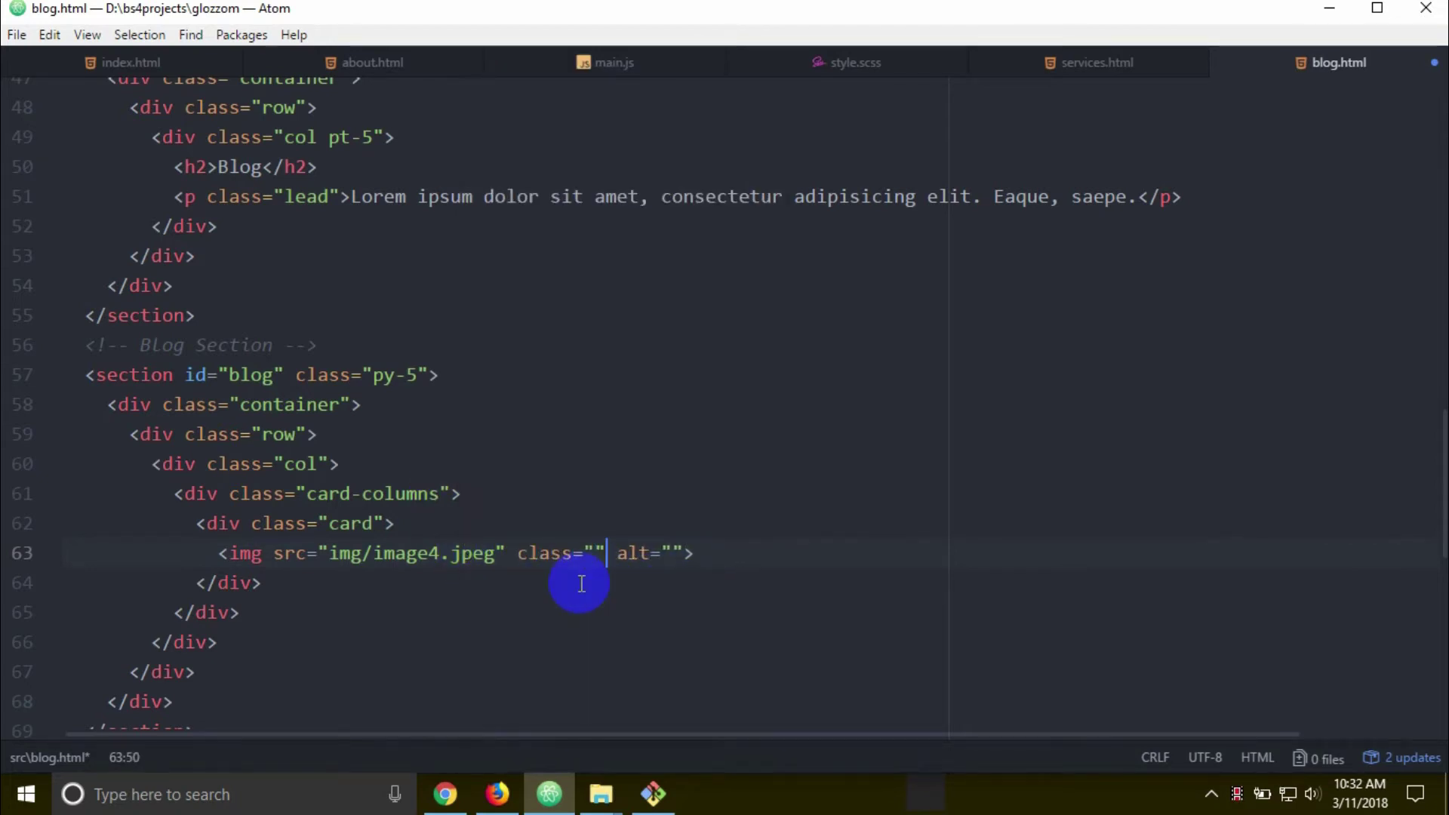
pyautogui.write('img-f')
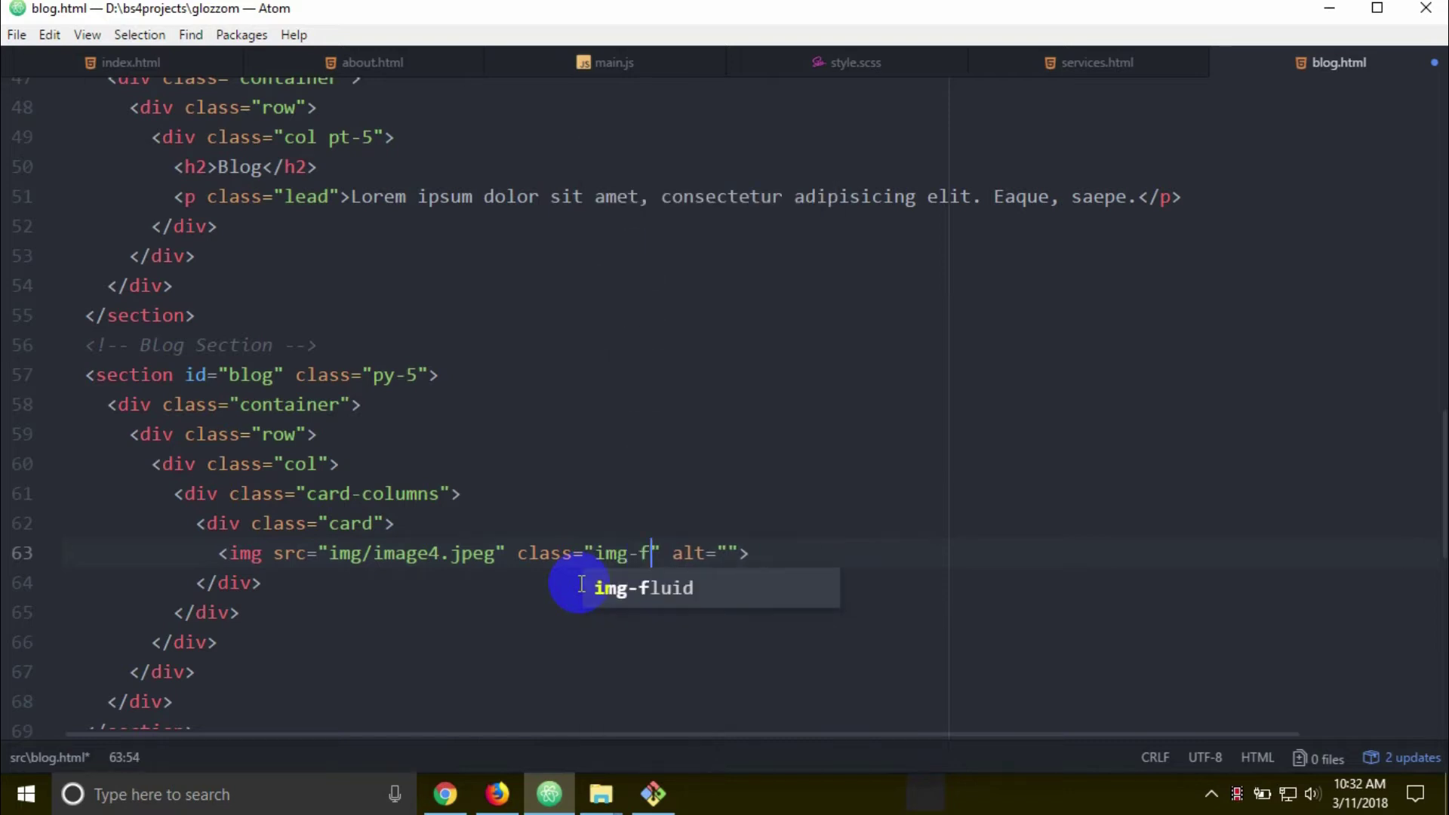
pyautogui.write('luid')
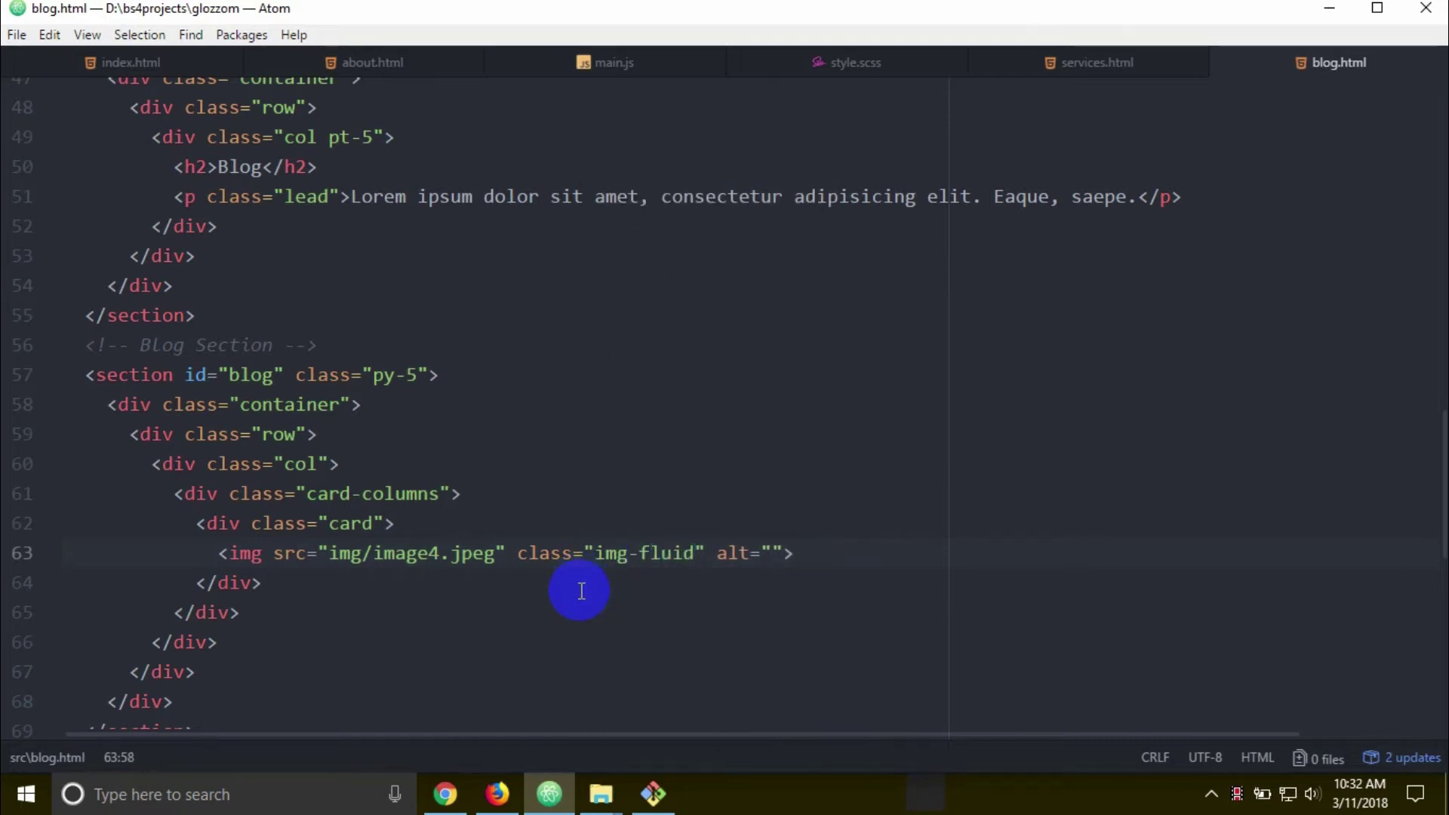
pyautogui.click(496, 793)
pyautogui.click(328, 17)
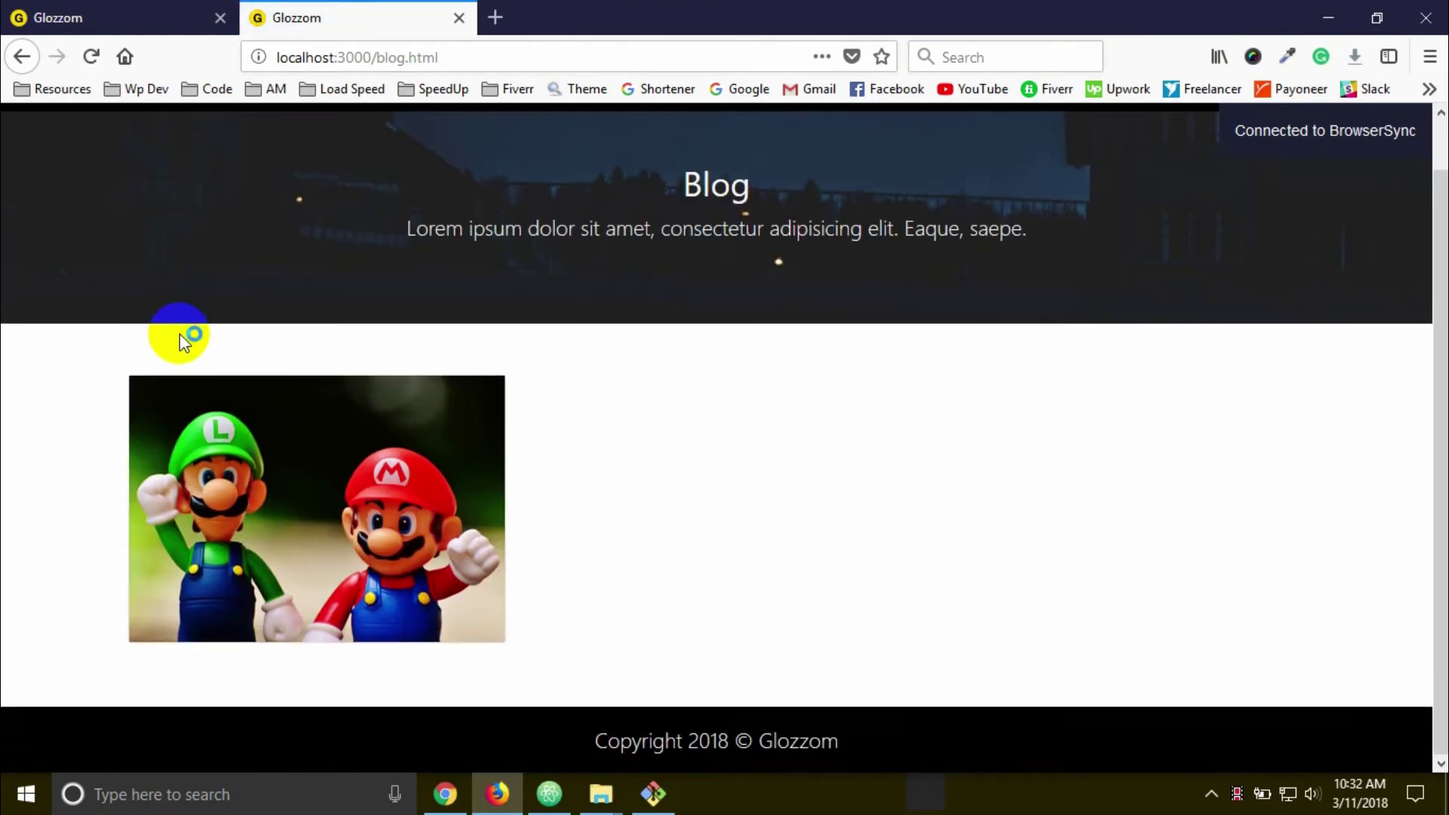
# - Compare the local page's single image with the reloaded reference page's three blog post cards
pyautogui.click(119, 17)
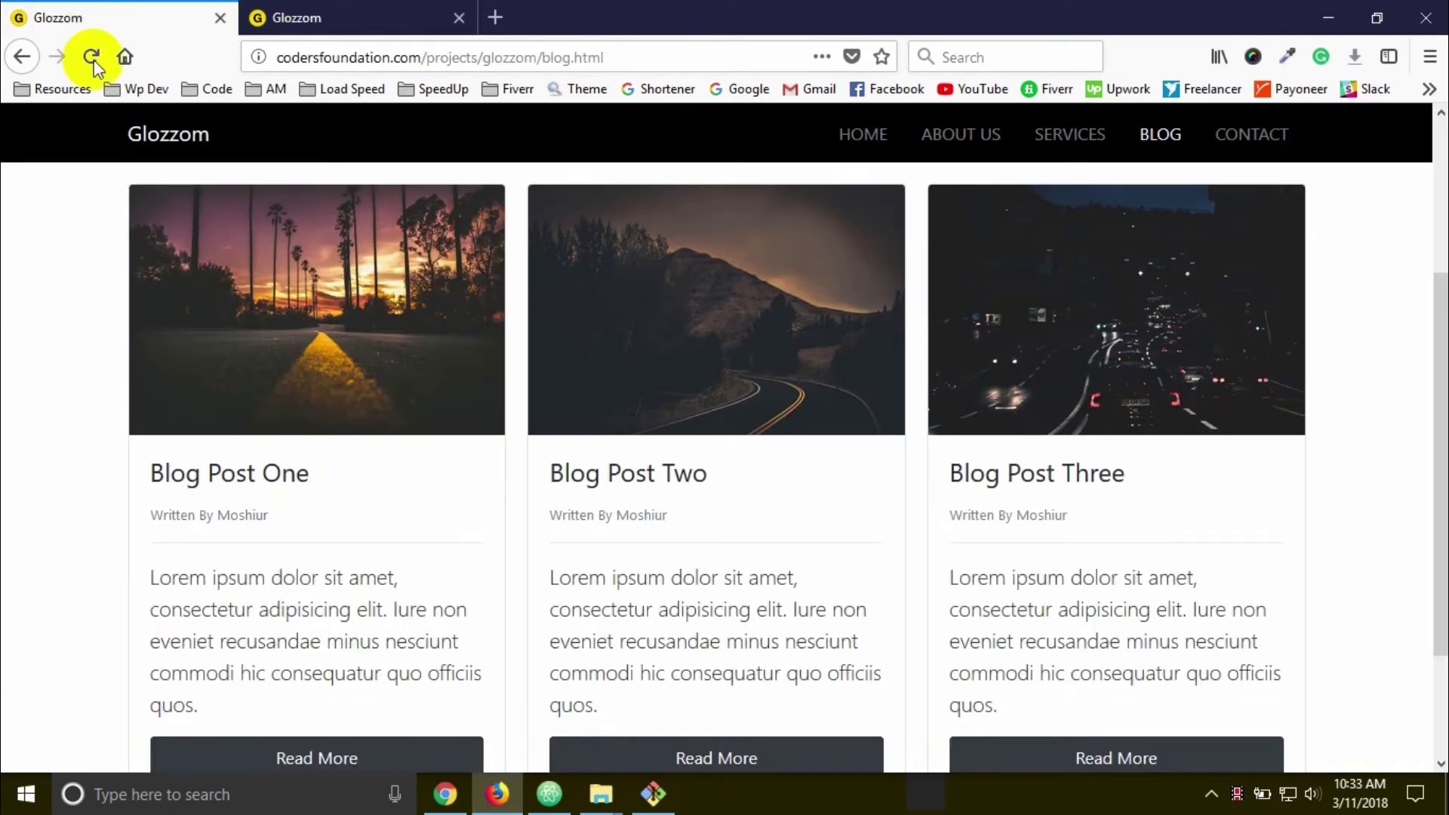
pyautogui.click(91, 58)
pyautogui.scroll(-2, 179, 434)
pyautogui.click(296, 17)
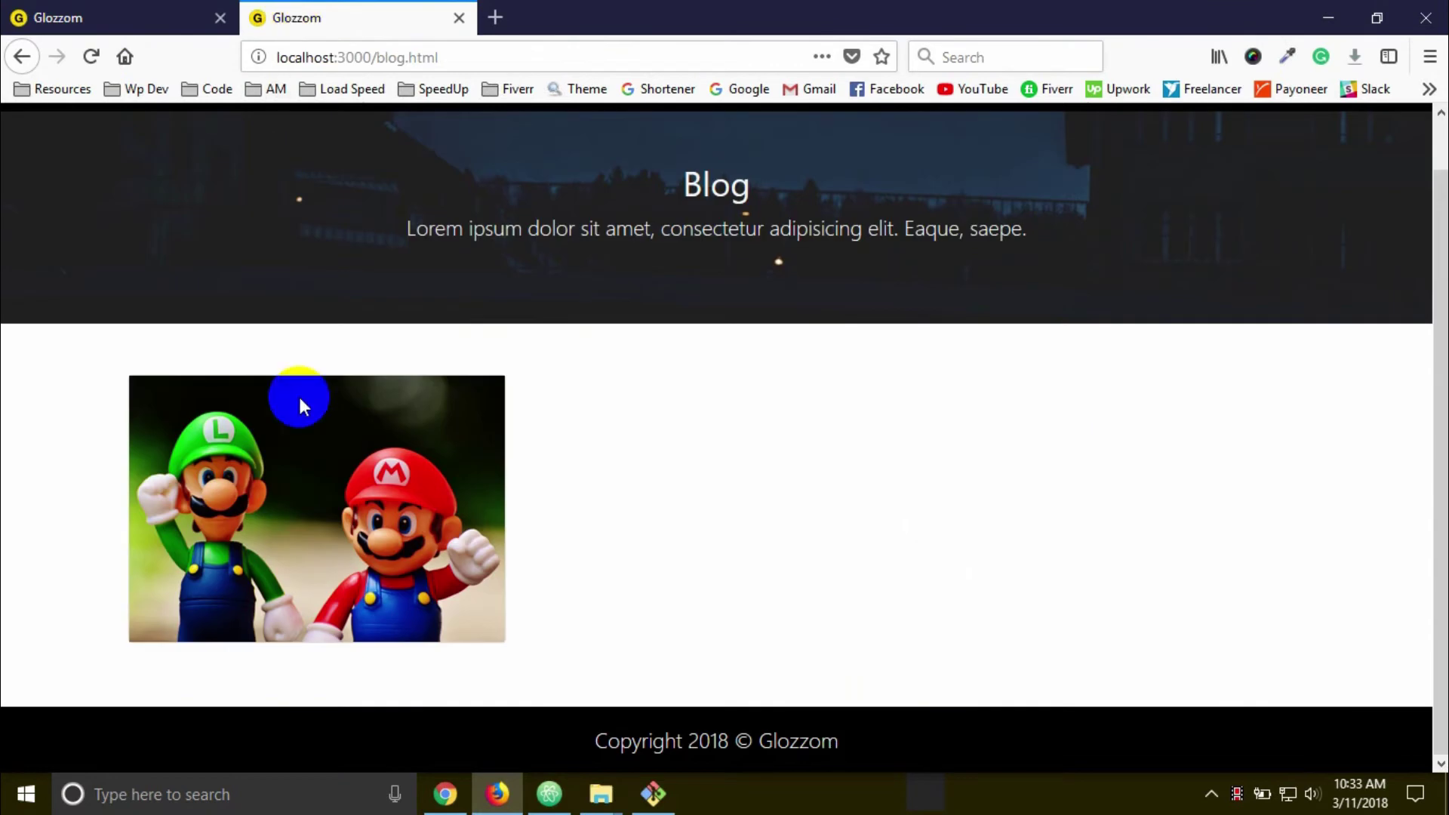
pyautogui.click(134, 9)
pyautogui.scroll(2, 274, 308)
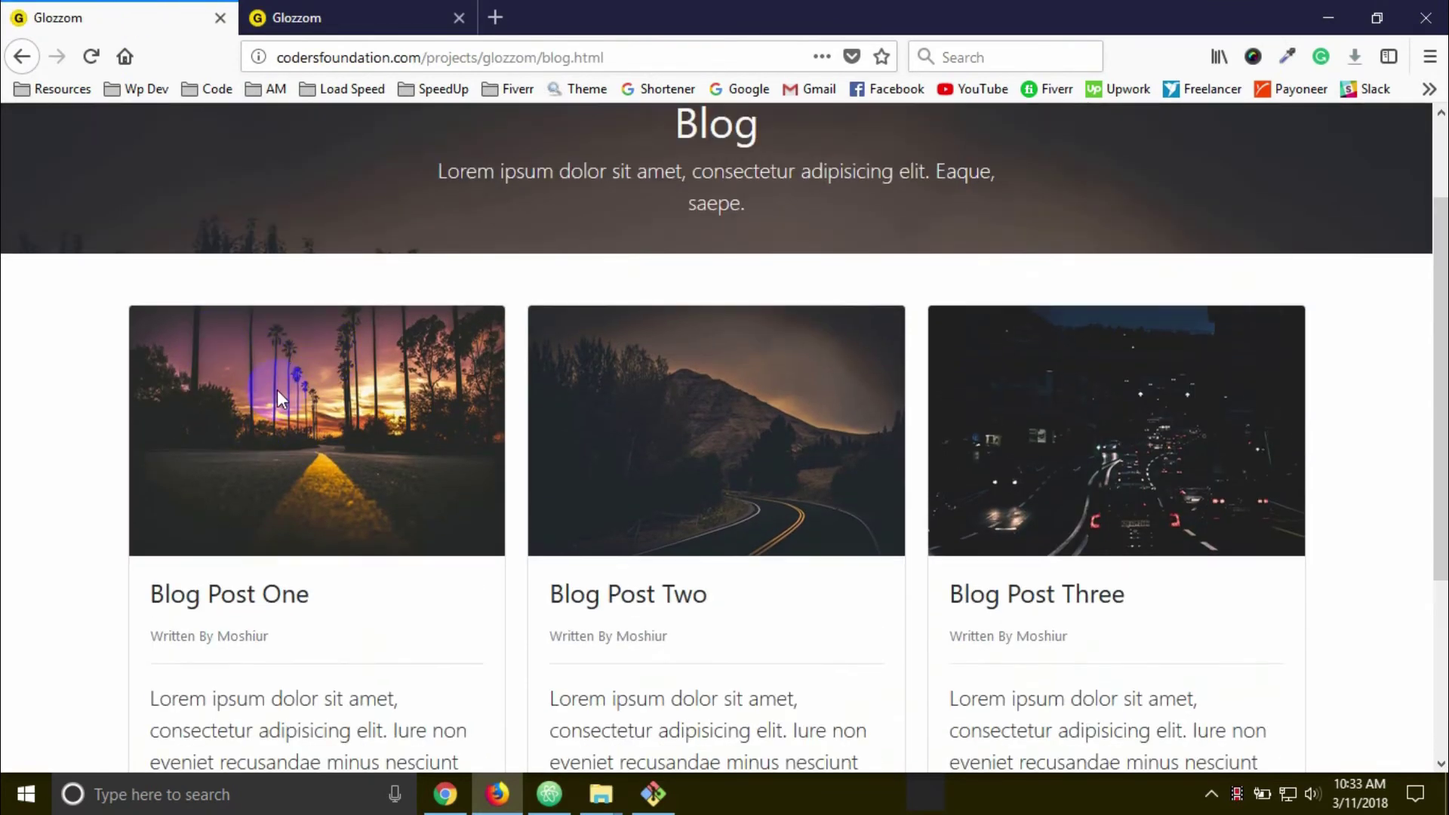
pyautogui.scroll(-3, 277, 390)
pyautogui.scroll(-2, 345, 485)
pyautogui.click(548, 793)
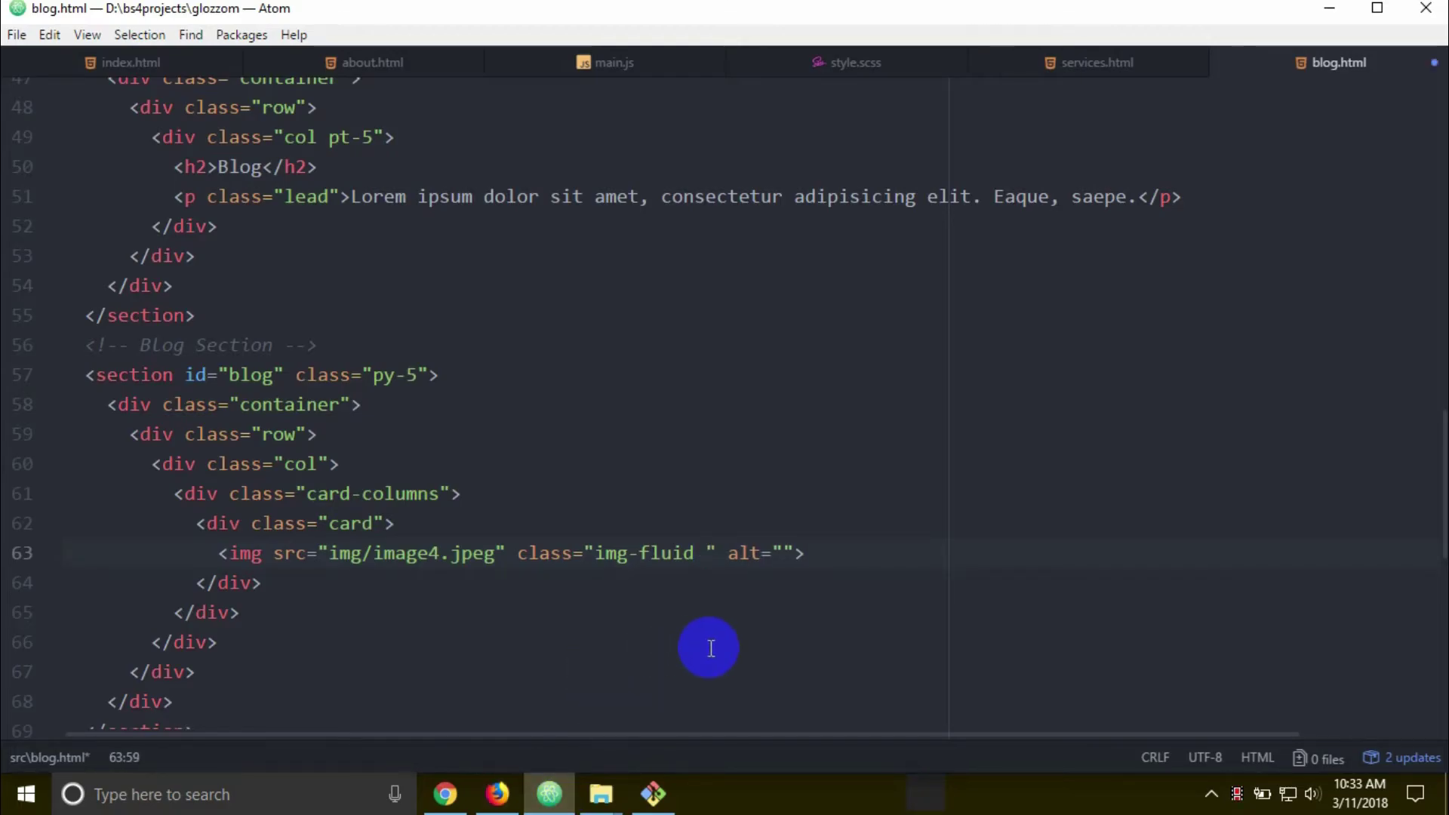
pyautogui.write('img')
# - Add card-img-top next to img-fluid in the image's class and save blog.html
pyautogui.click(756, 553)
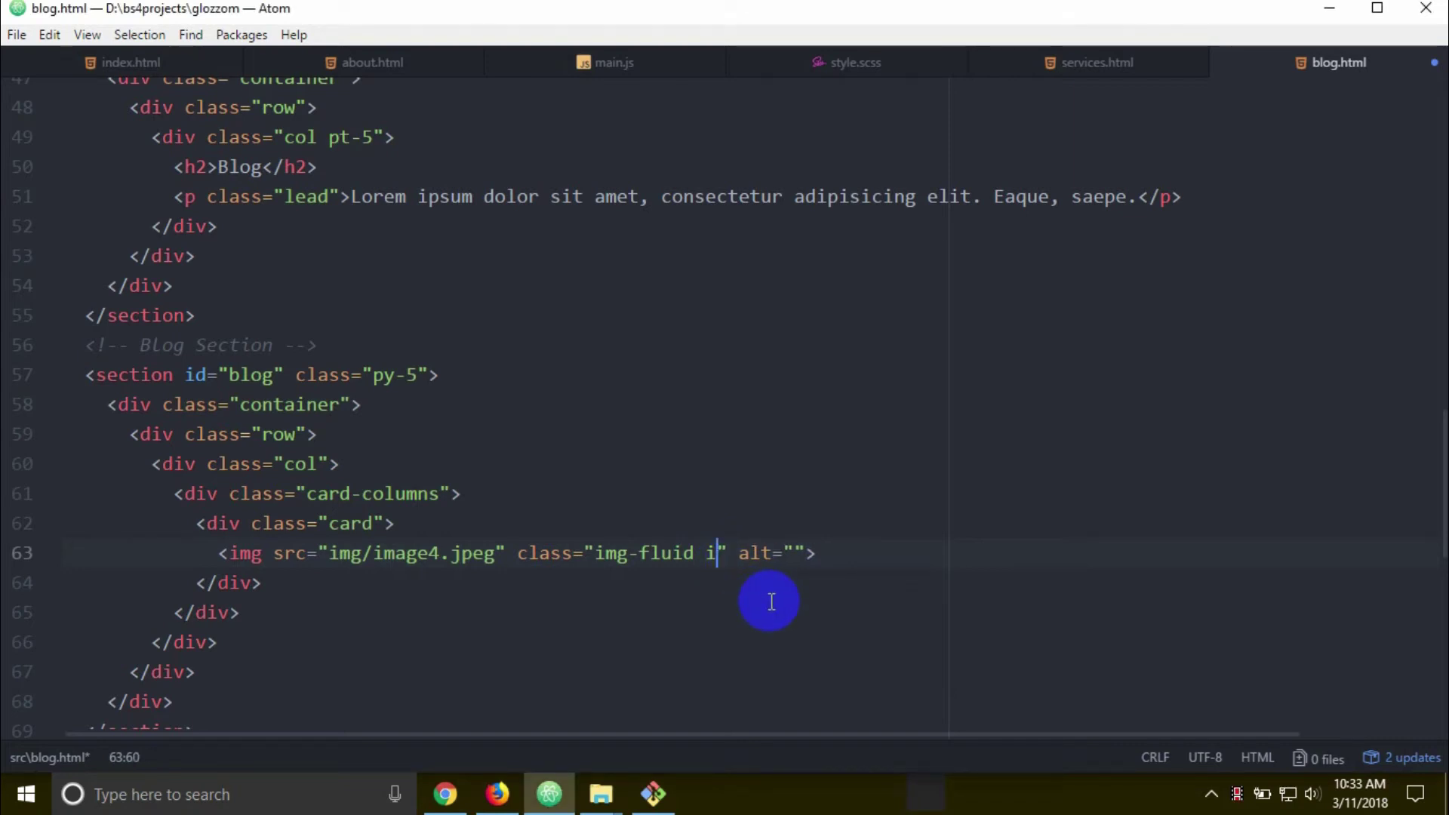
pyautogui.write('card-')
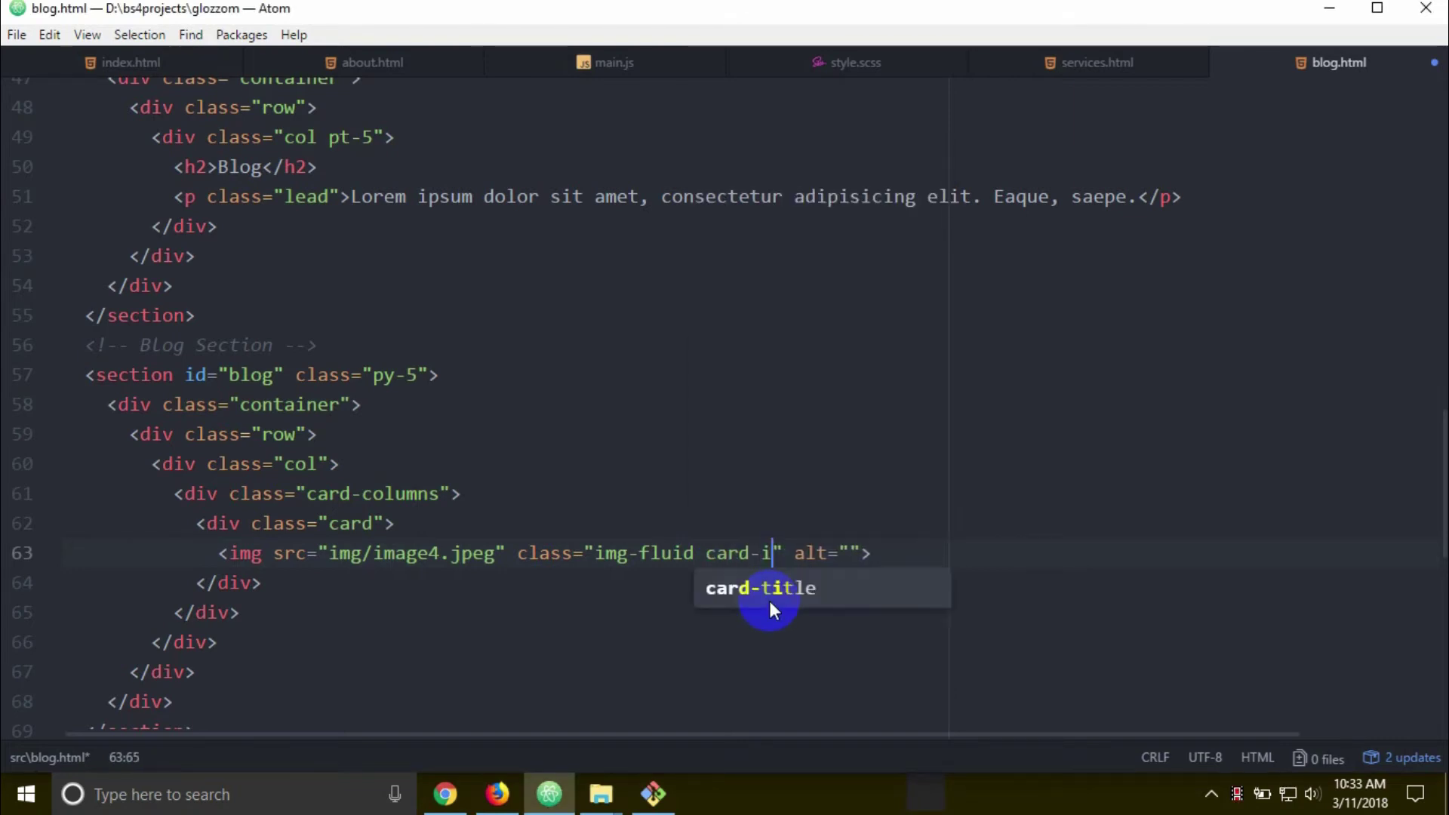
pyautogui.write('img-top')
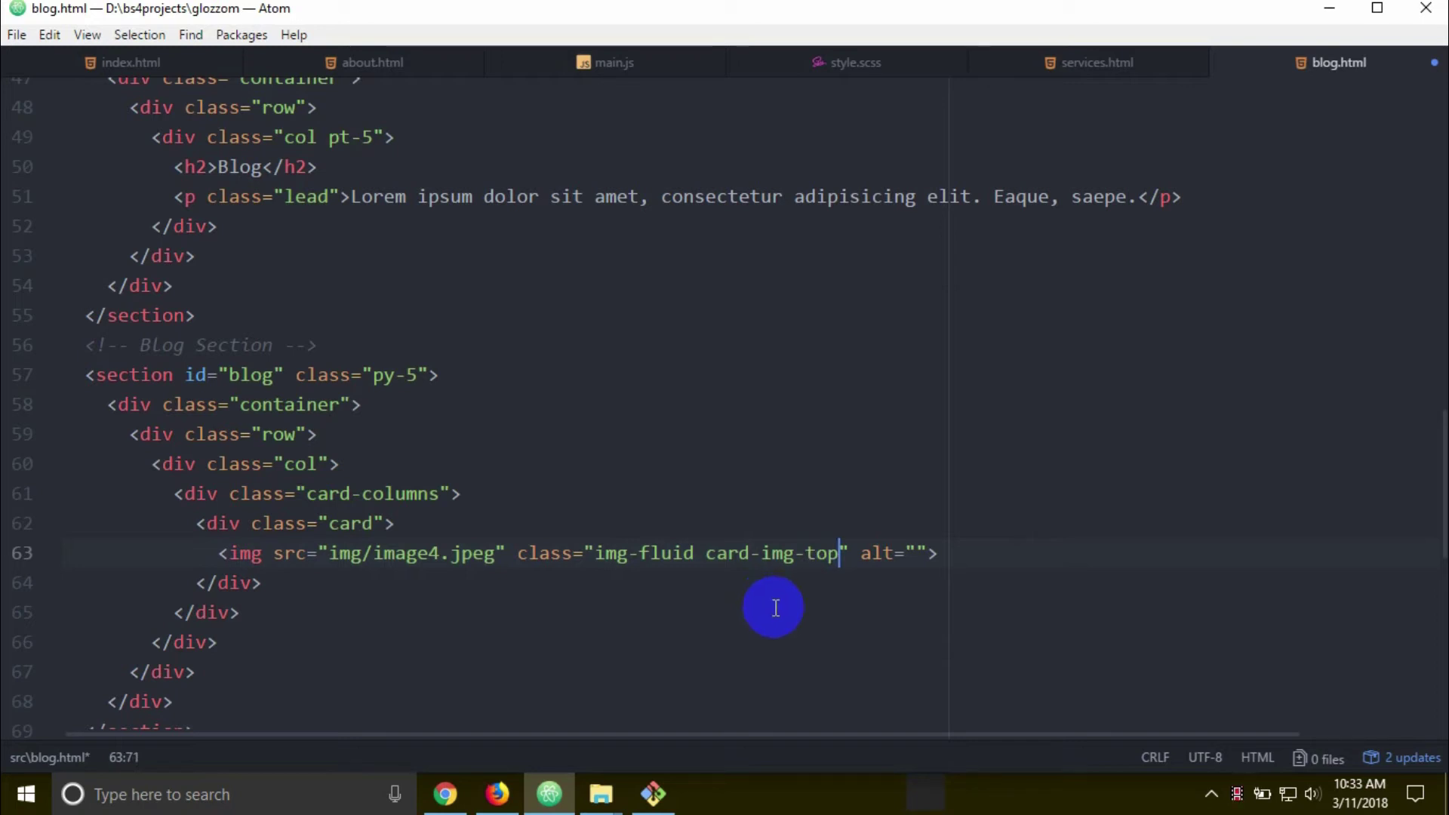
pyautogui.hotkey('ctrl', 's')
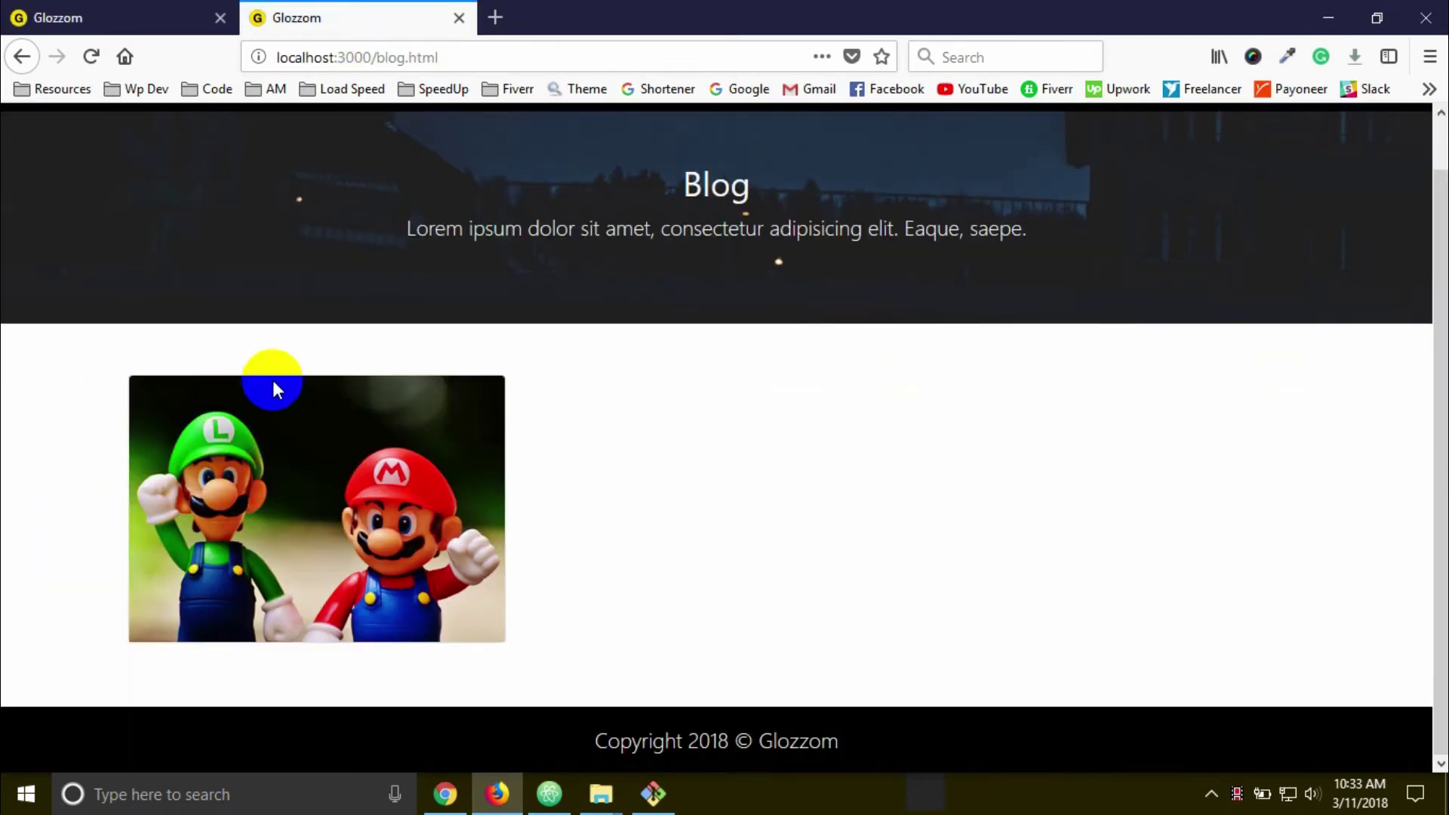
# - Select the 'Blog Post One' title of the reference page's first card in Firefox
pyautogui.click(62, 17)
pyautogui.scroll(1, 350, 404)
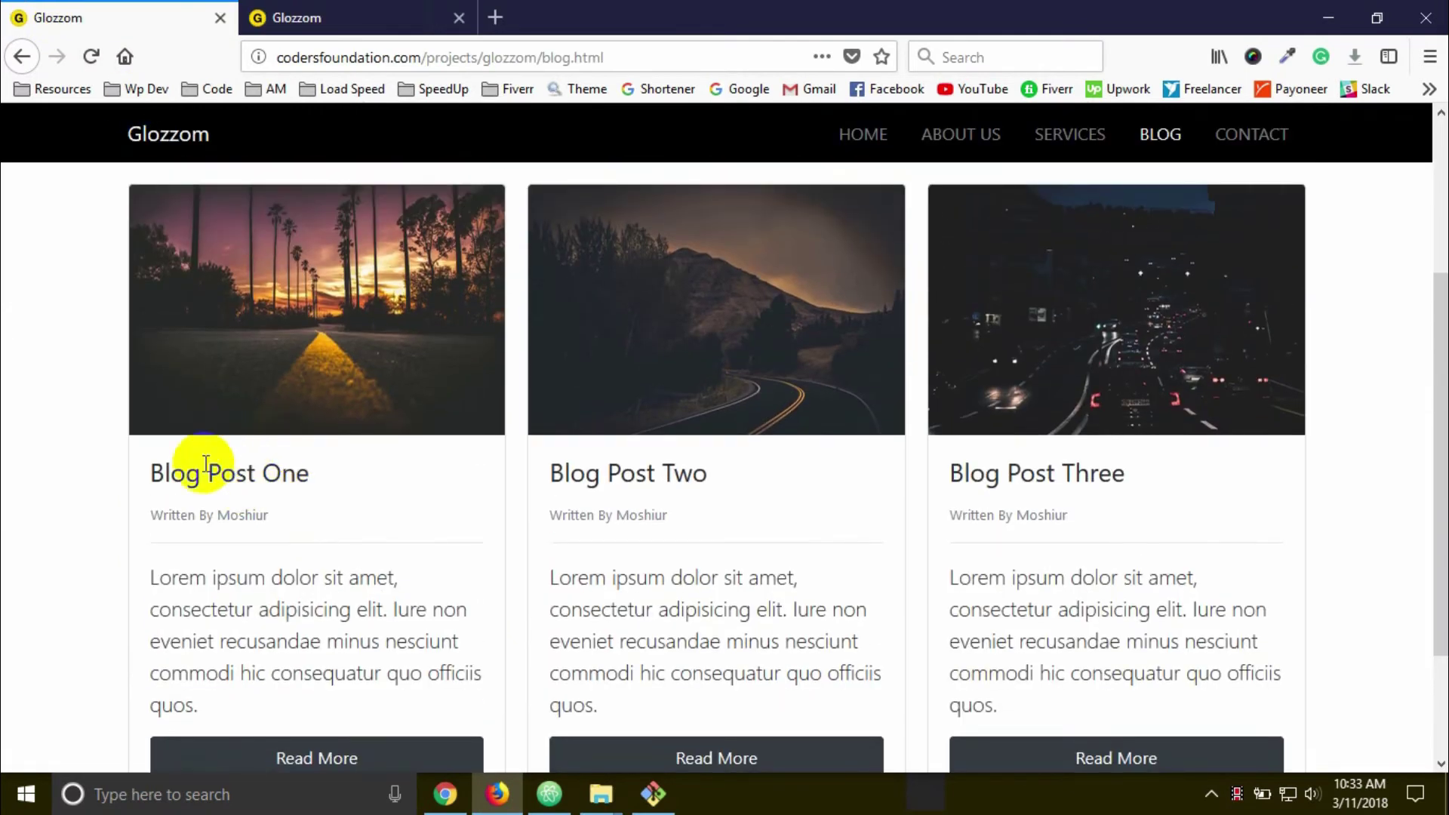
pyautogui.moveTo(310, 473); pyautogui.dragTo(150, 480)
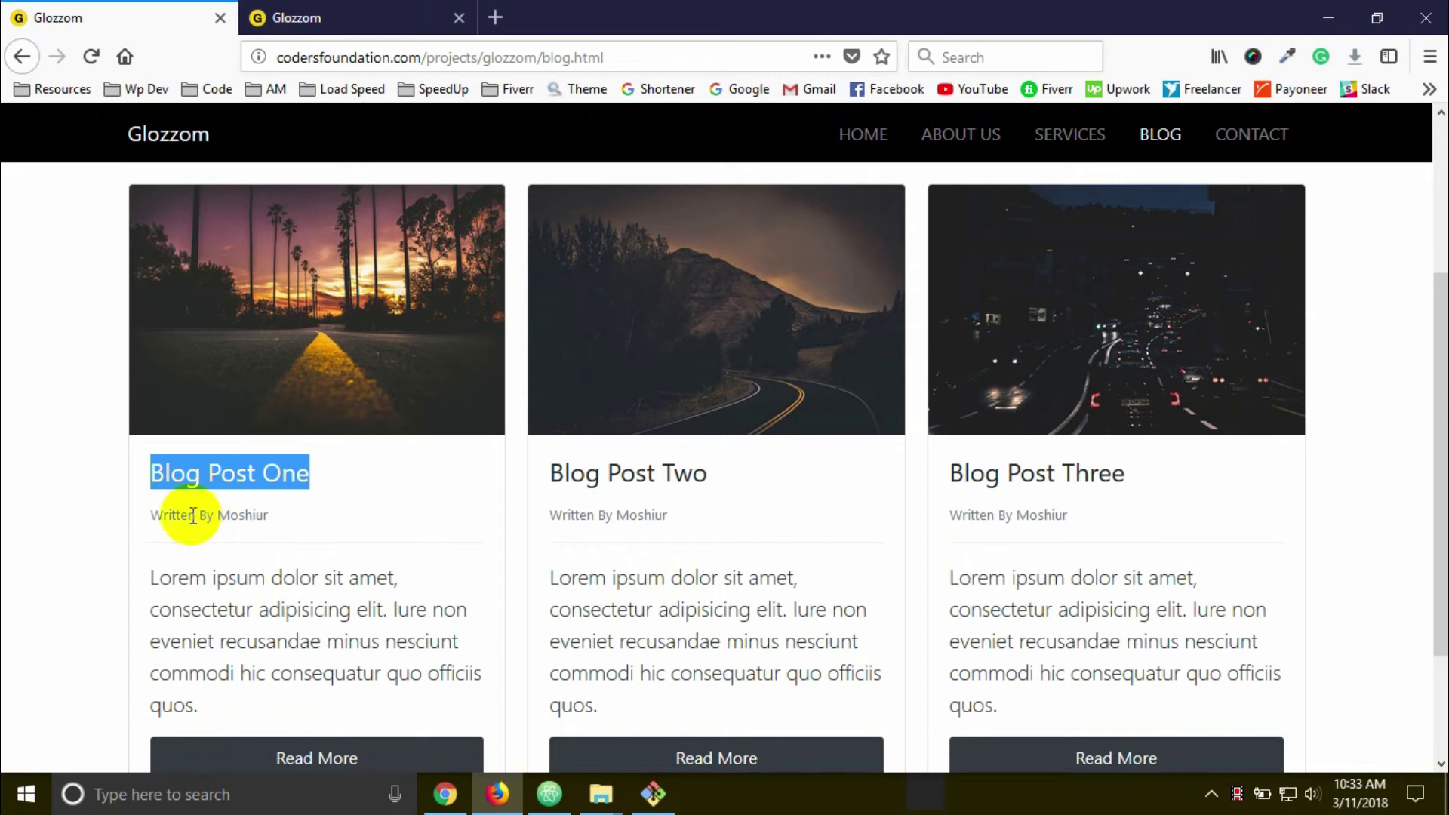
pyautogui.click(548, 794)
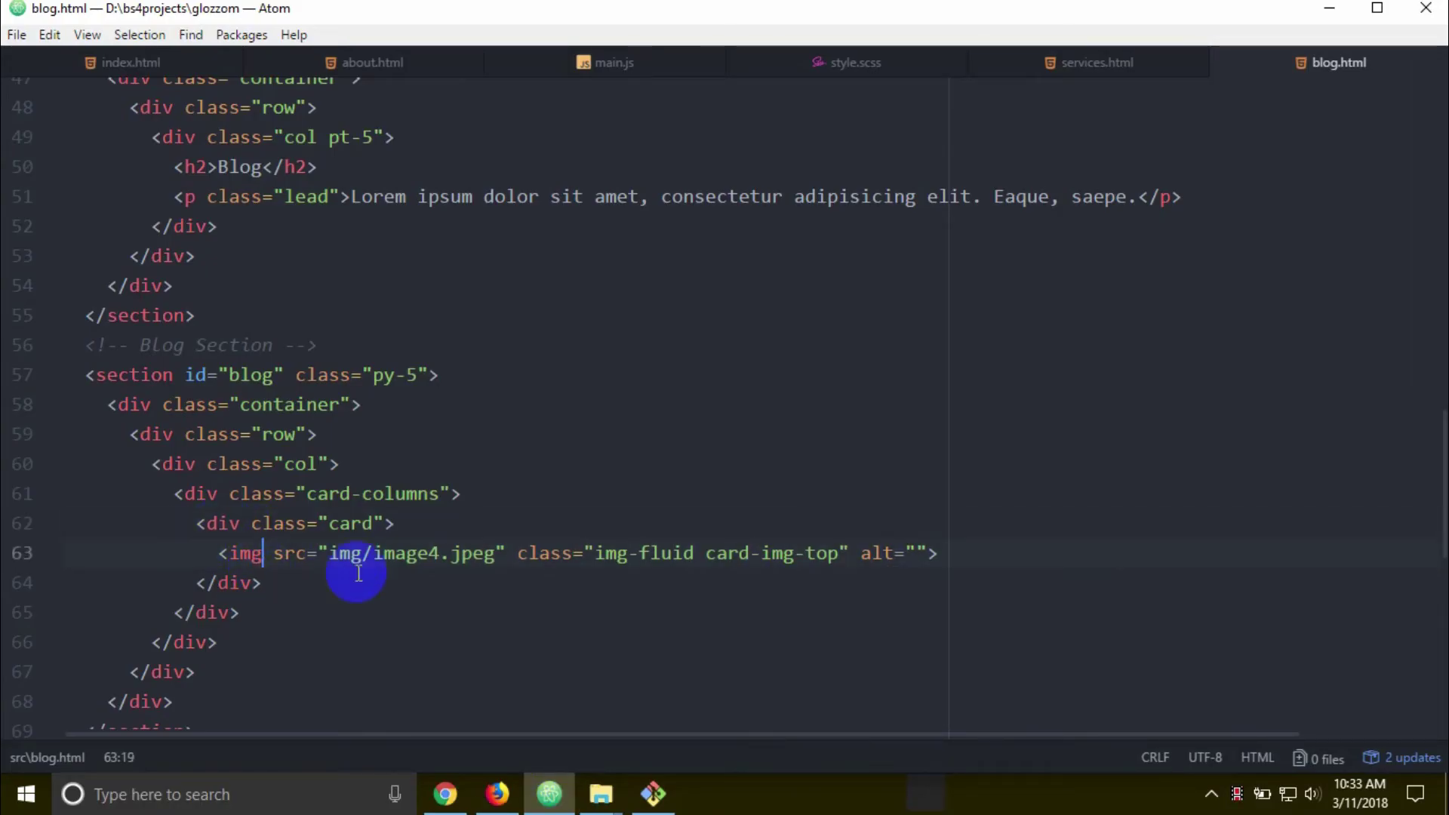
# - Below the image, add a card-body with a card-title div holding h3 'Blog Post One', then preview
pyautogui.click(953, 552)
pyautogui.press('Return')
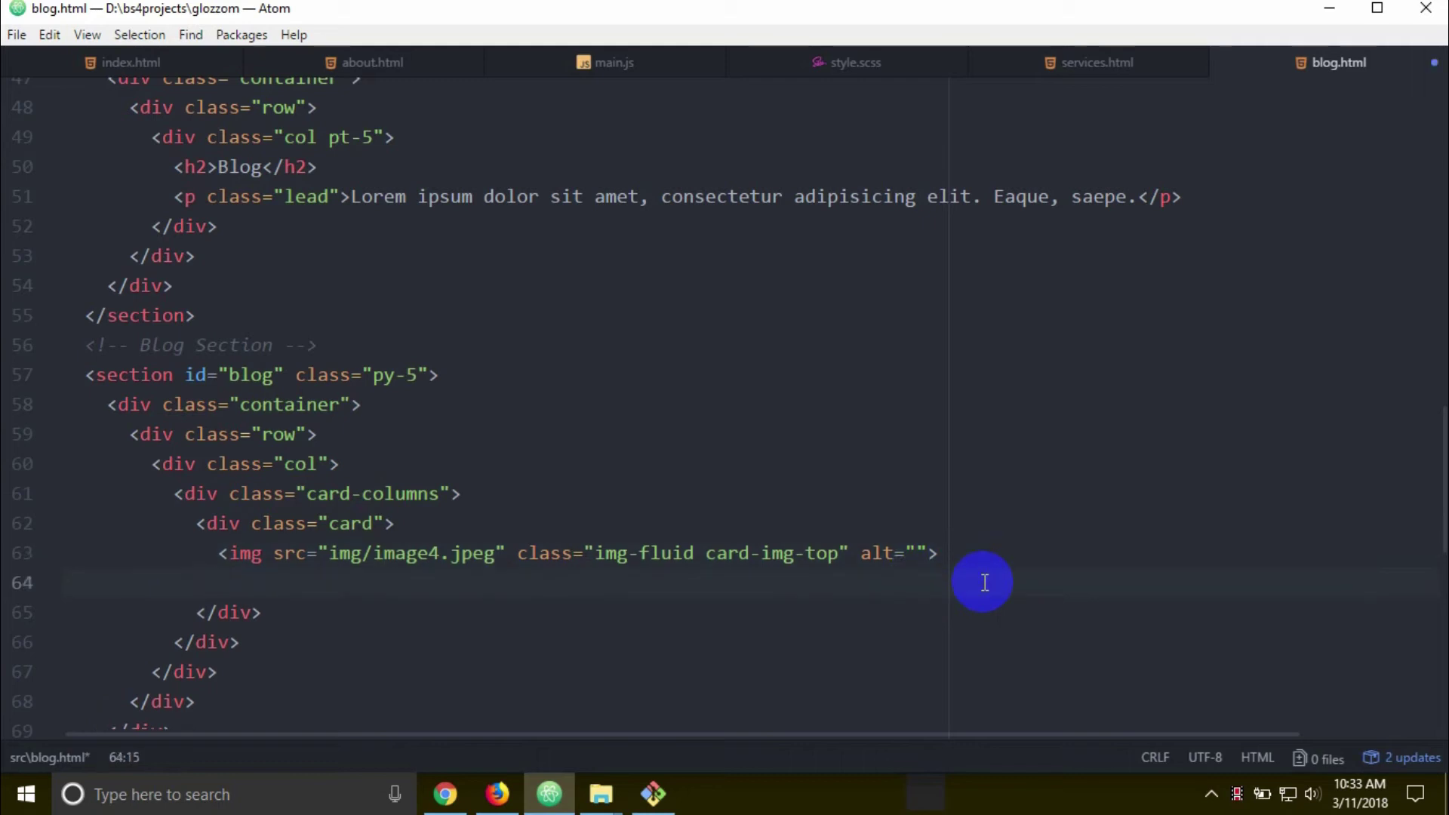
pyautogui.scroll(-1, 985, 583)
pyautogui.write('card-body')
pyautogui.press('Tab')
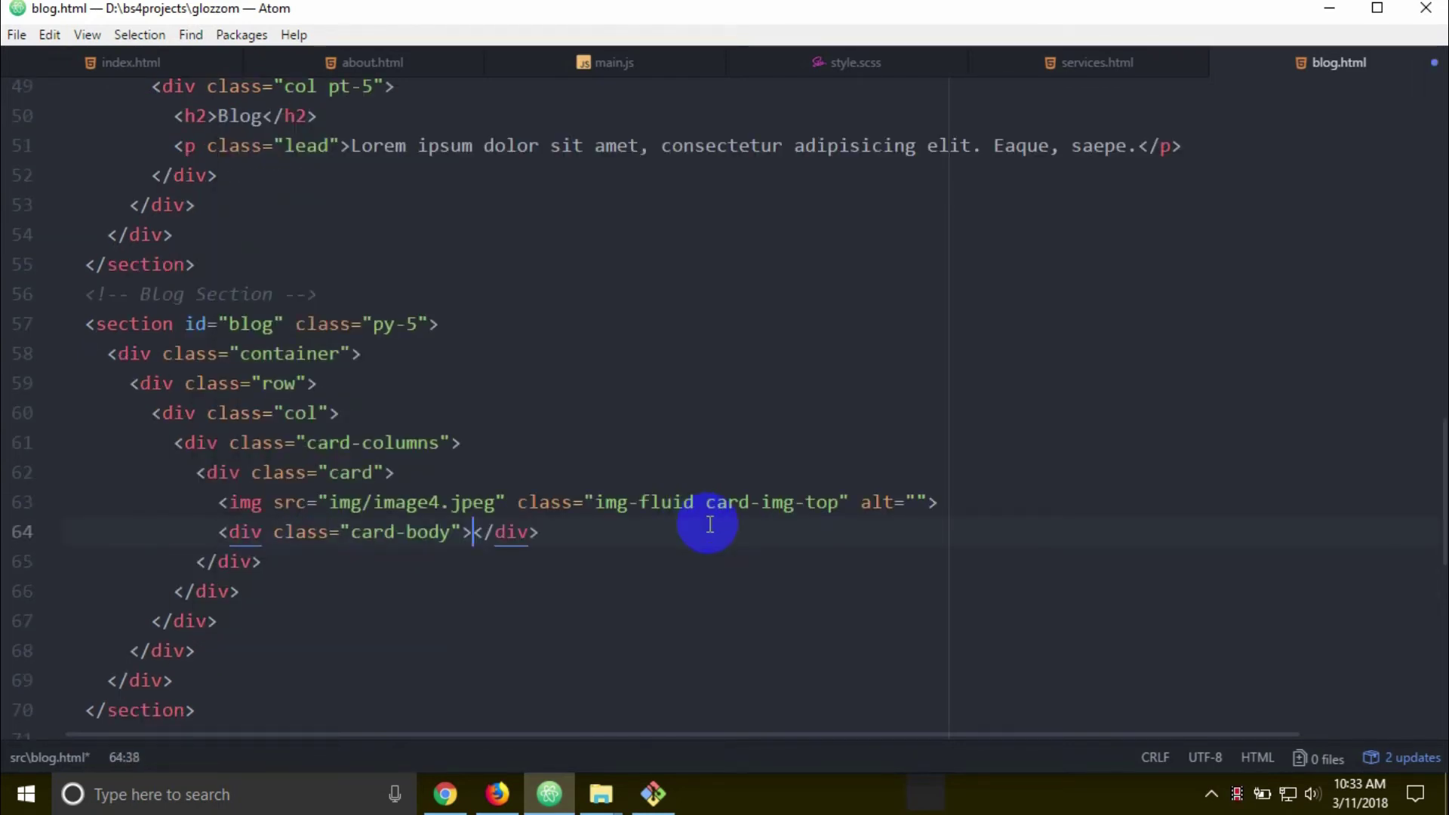
pyautogui.press('Return')
pyautogui.write('.')
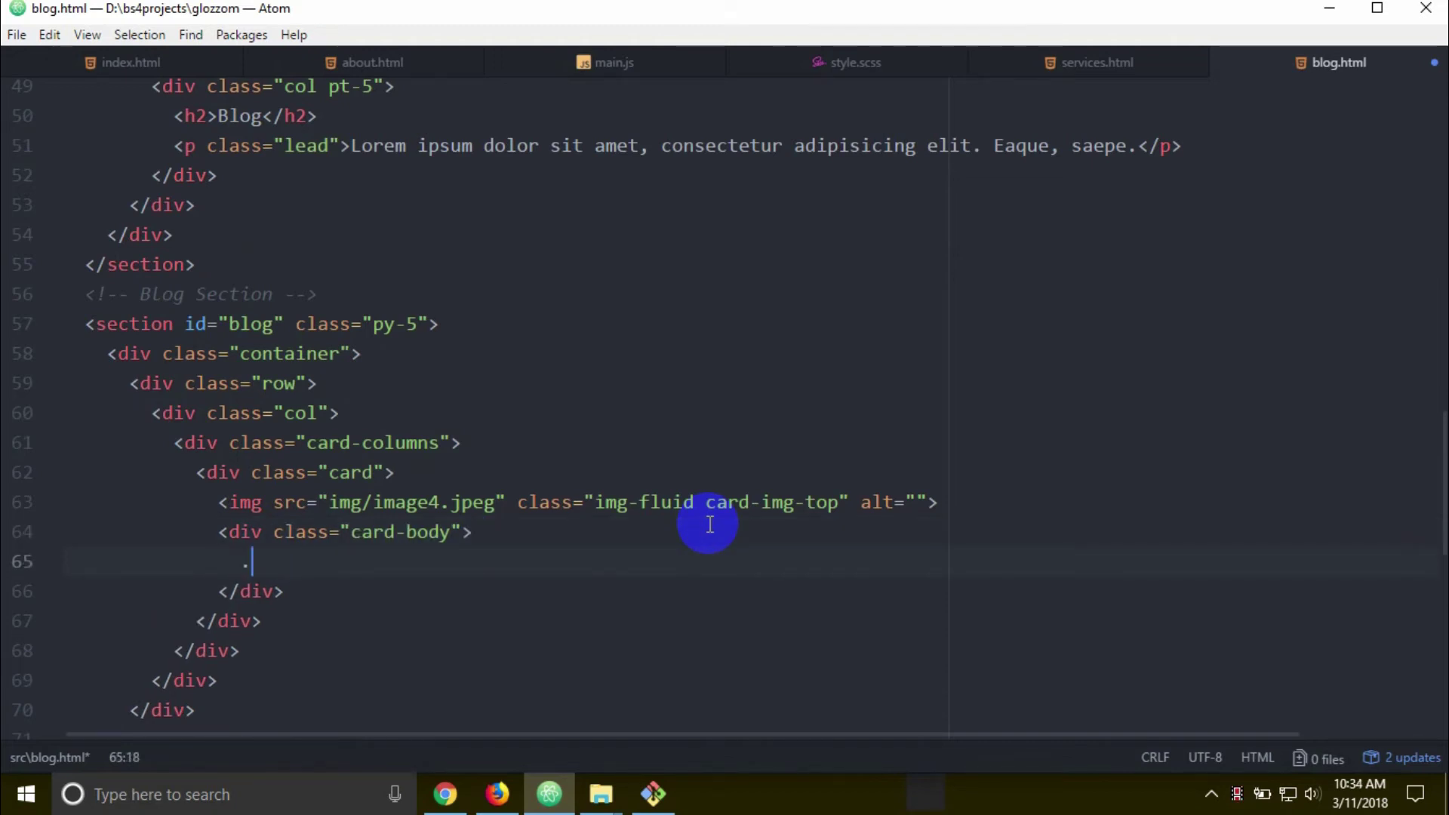
pyautogui.write('card-tit')
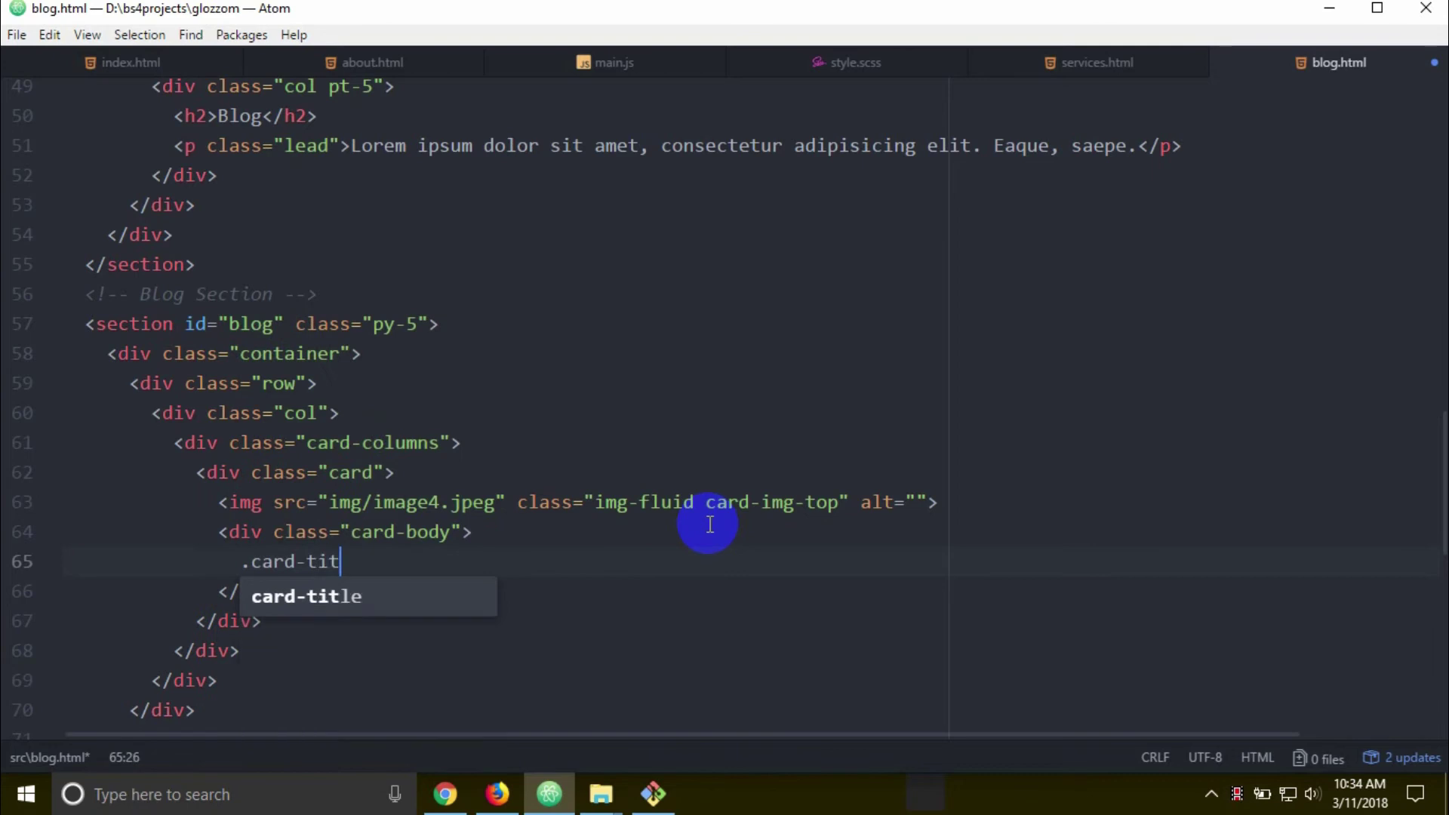
pyautogui.write('le')
pyautogui.press('Tab')
pyautogui.press('Return')
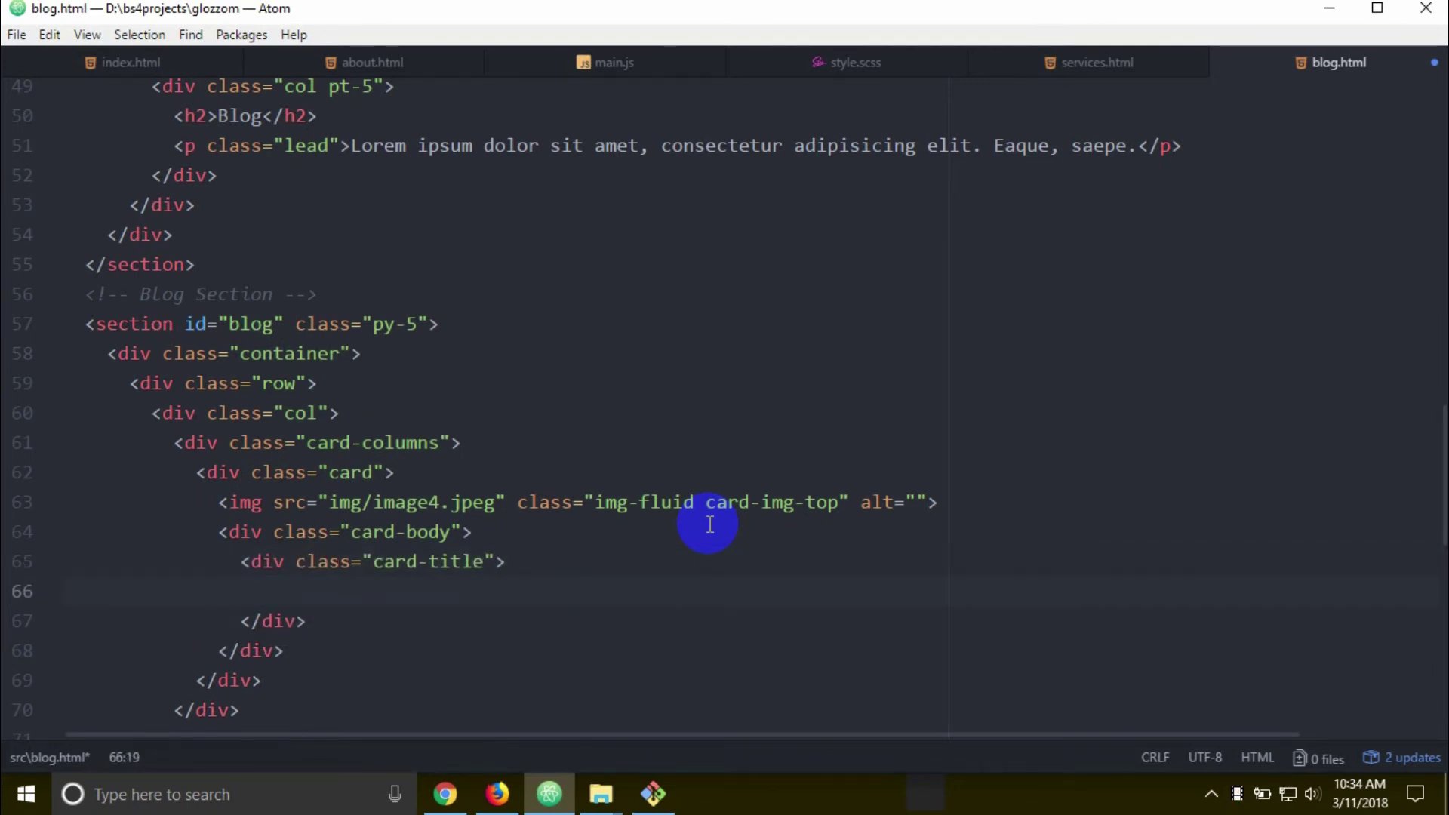
pyautogui.write('h3')
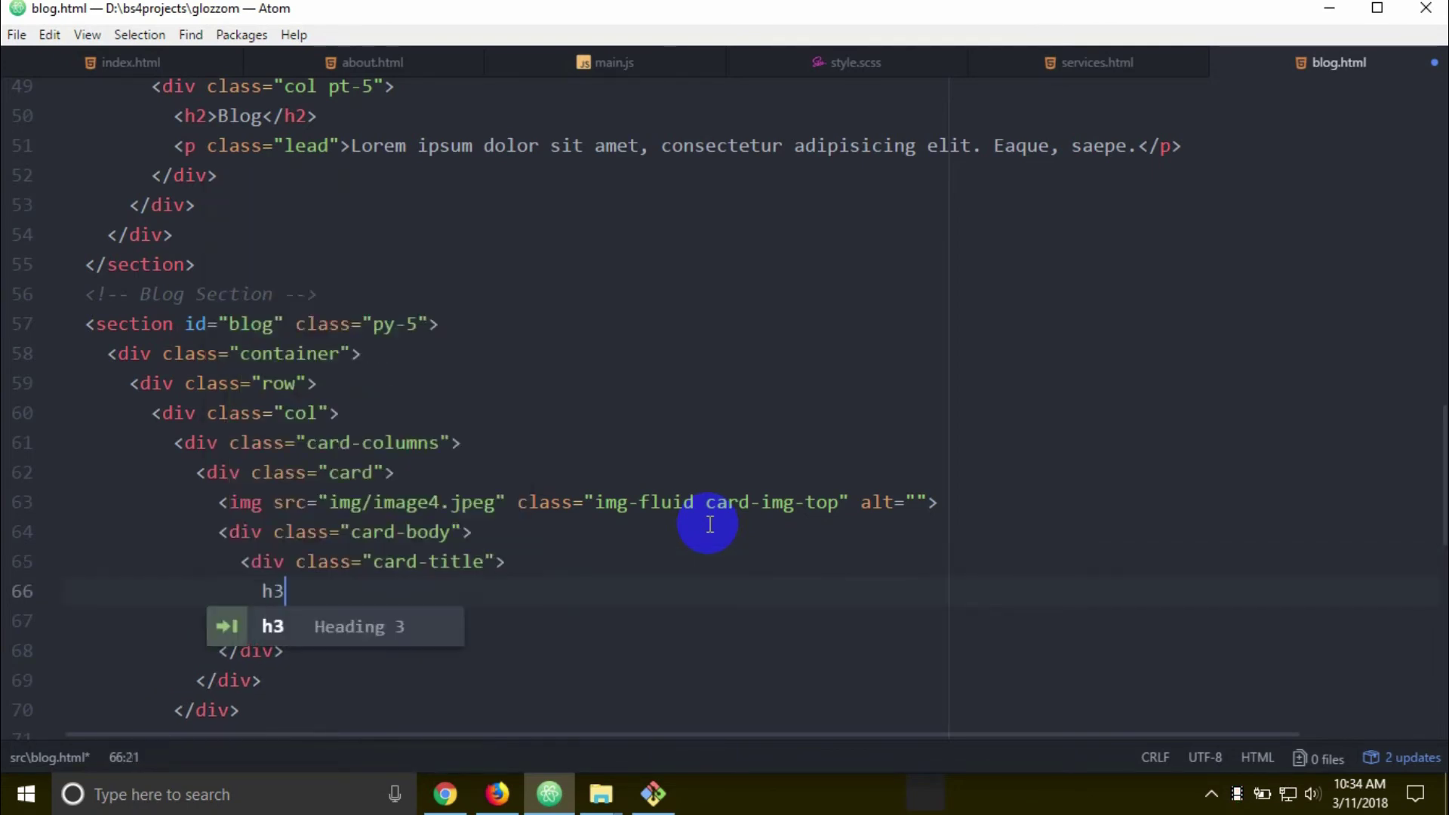
pyautogui.press('Tab')
pyautogui.write('Blog Post One')
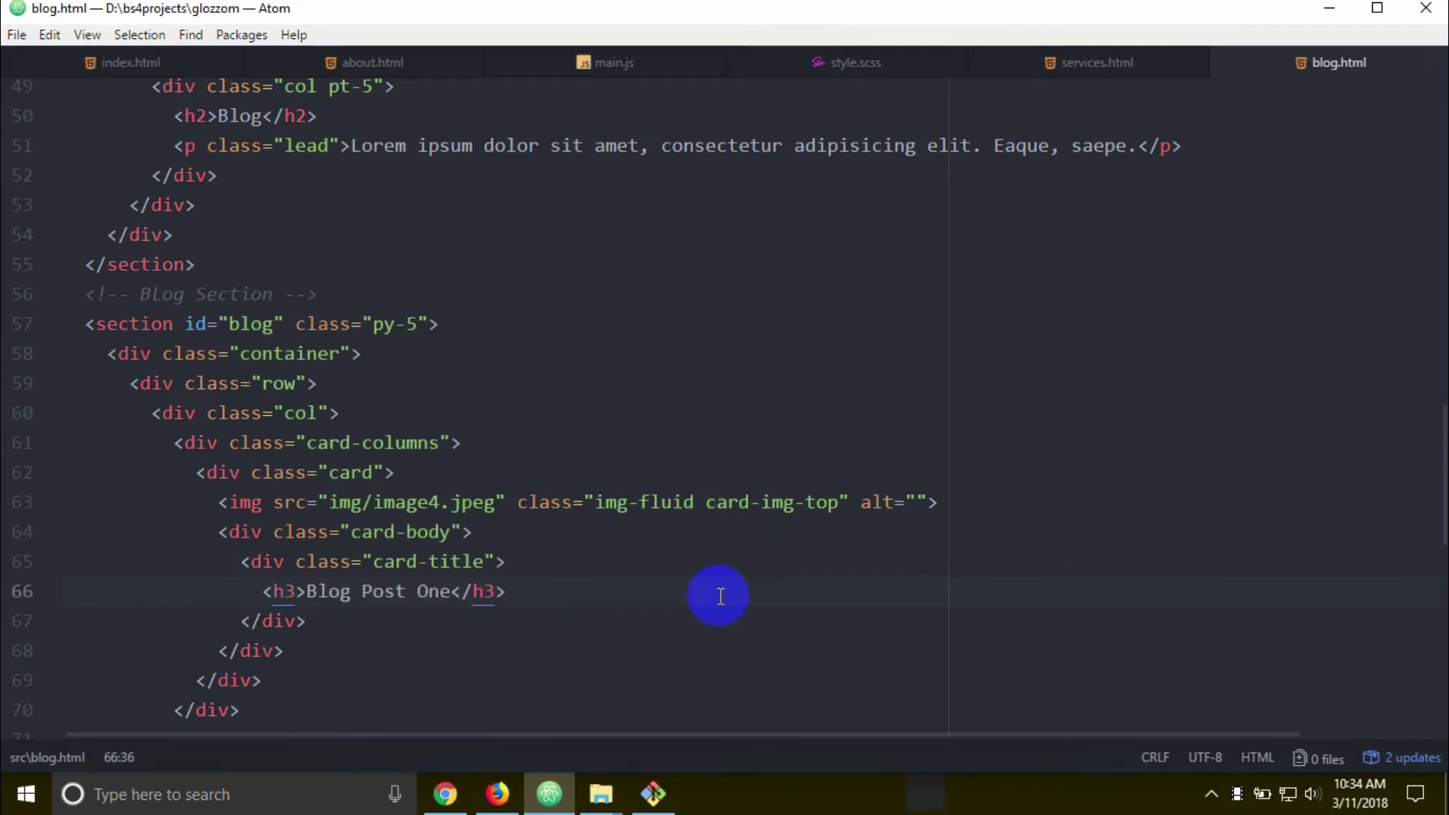
pyautogui.click(498, 793)
pyautogui.click(329, 17)
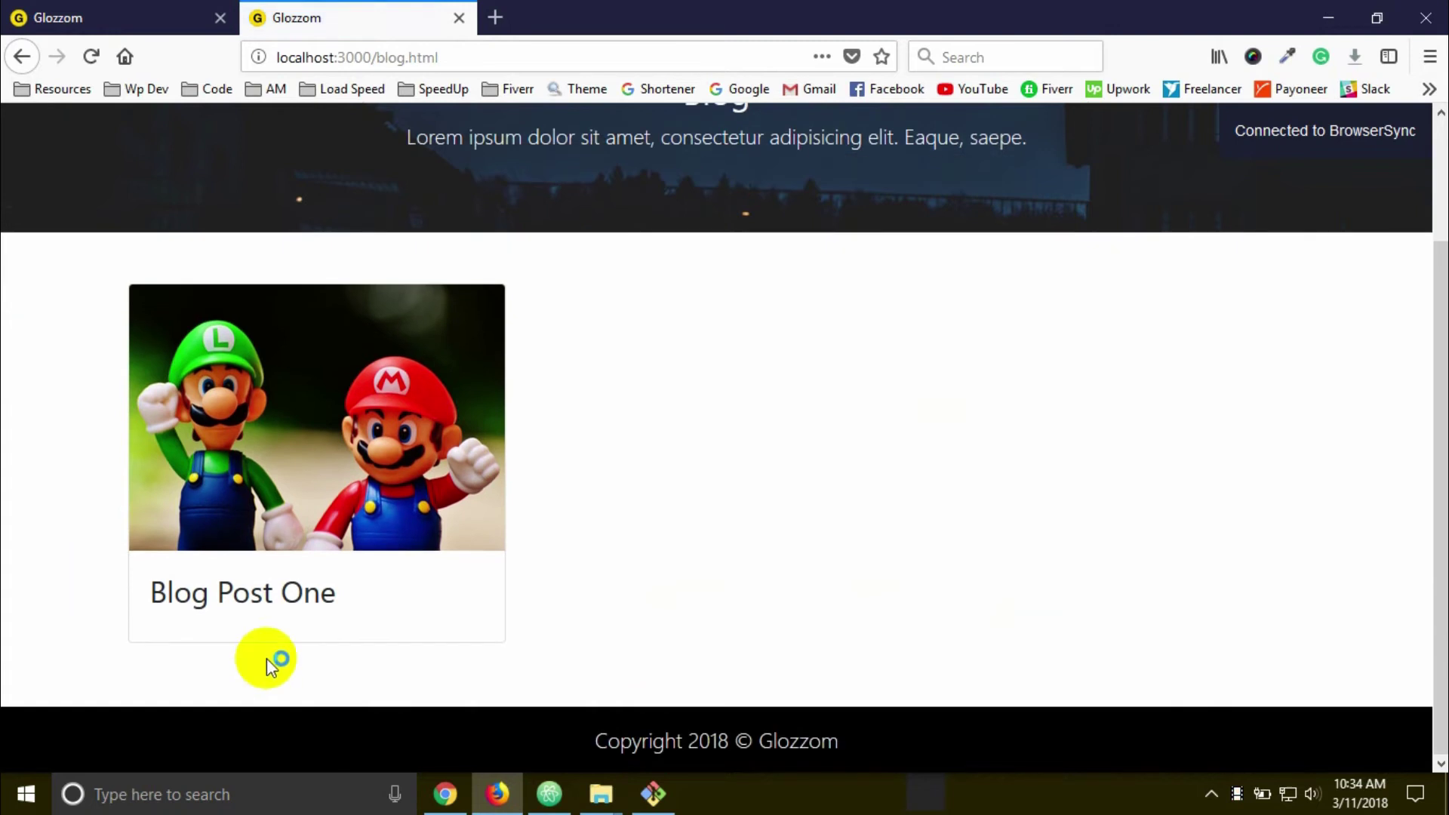
# - Compare the local Blog Post One card with the reference page
pyautogui.click(111, 18)
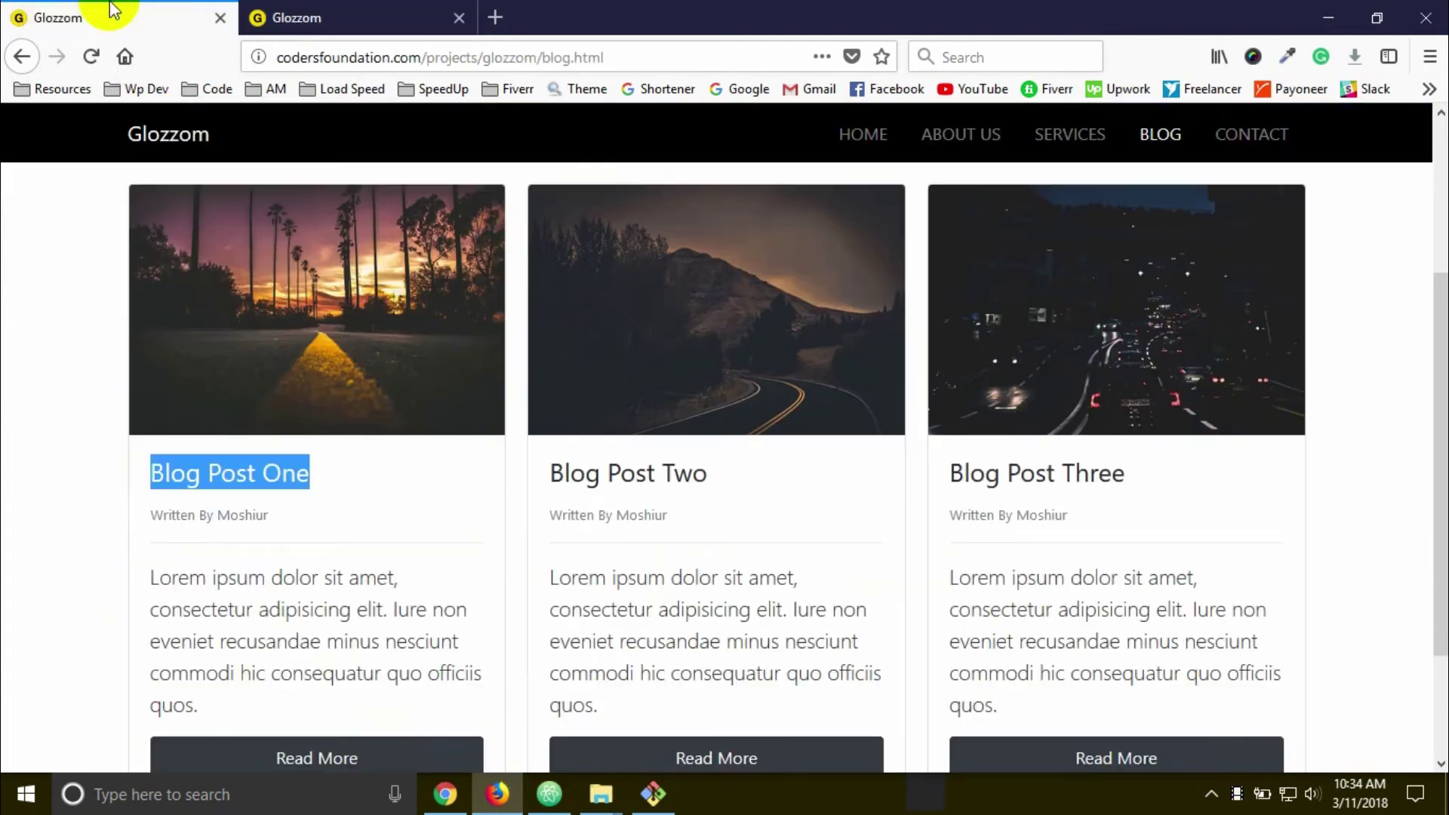
pyautogui.click(357, 18)
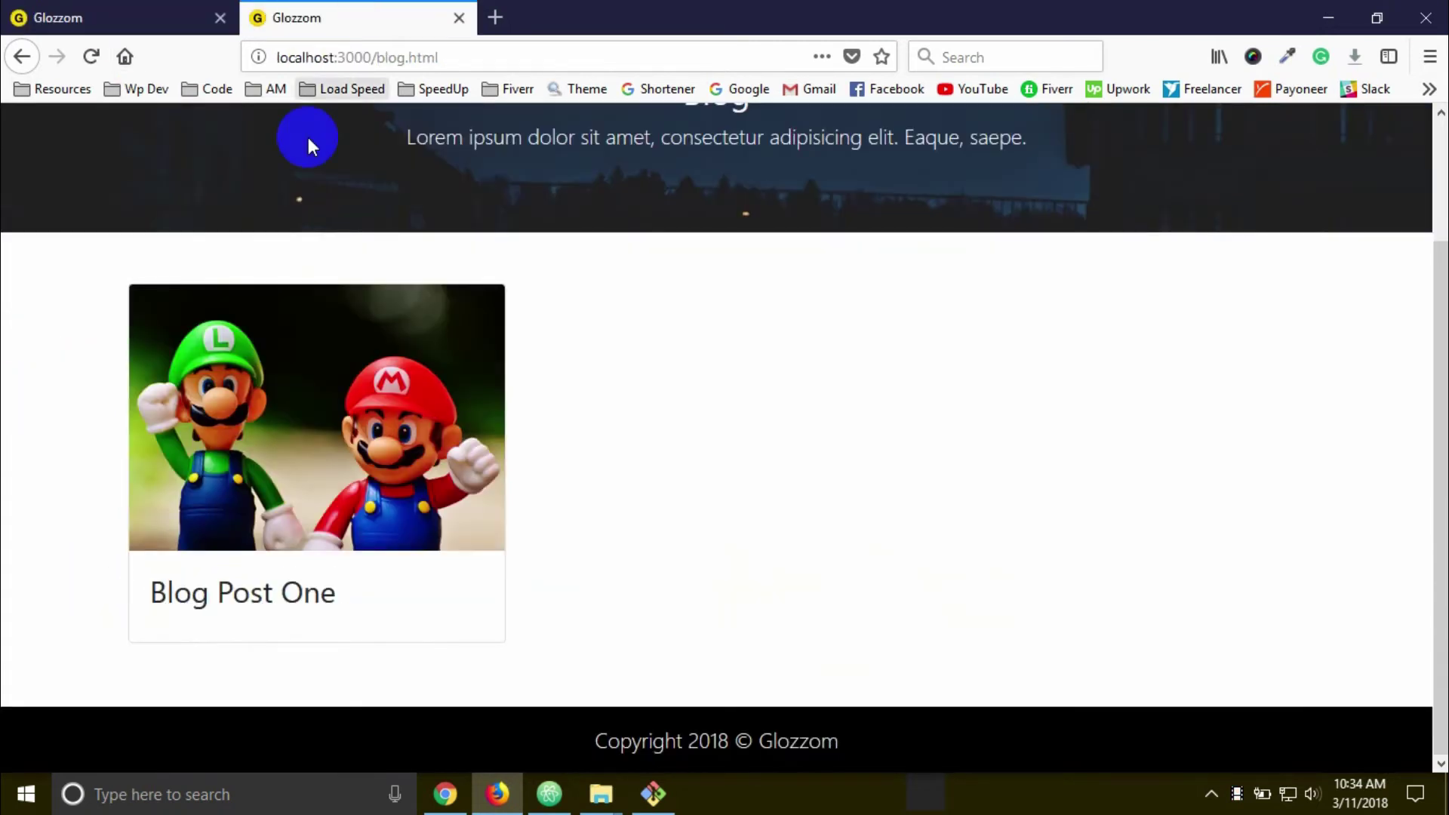
pyautogui.click(548, 794)
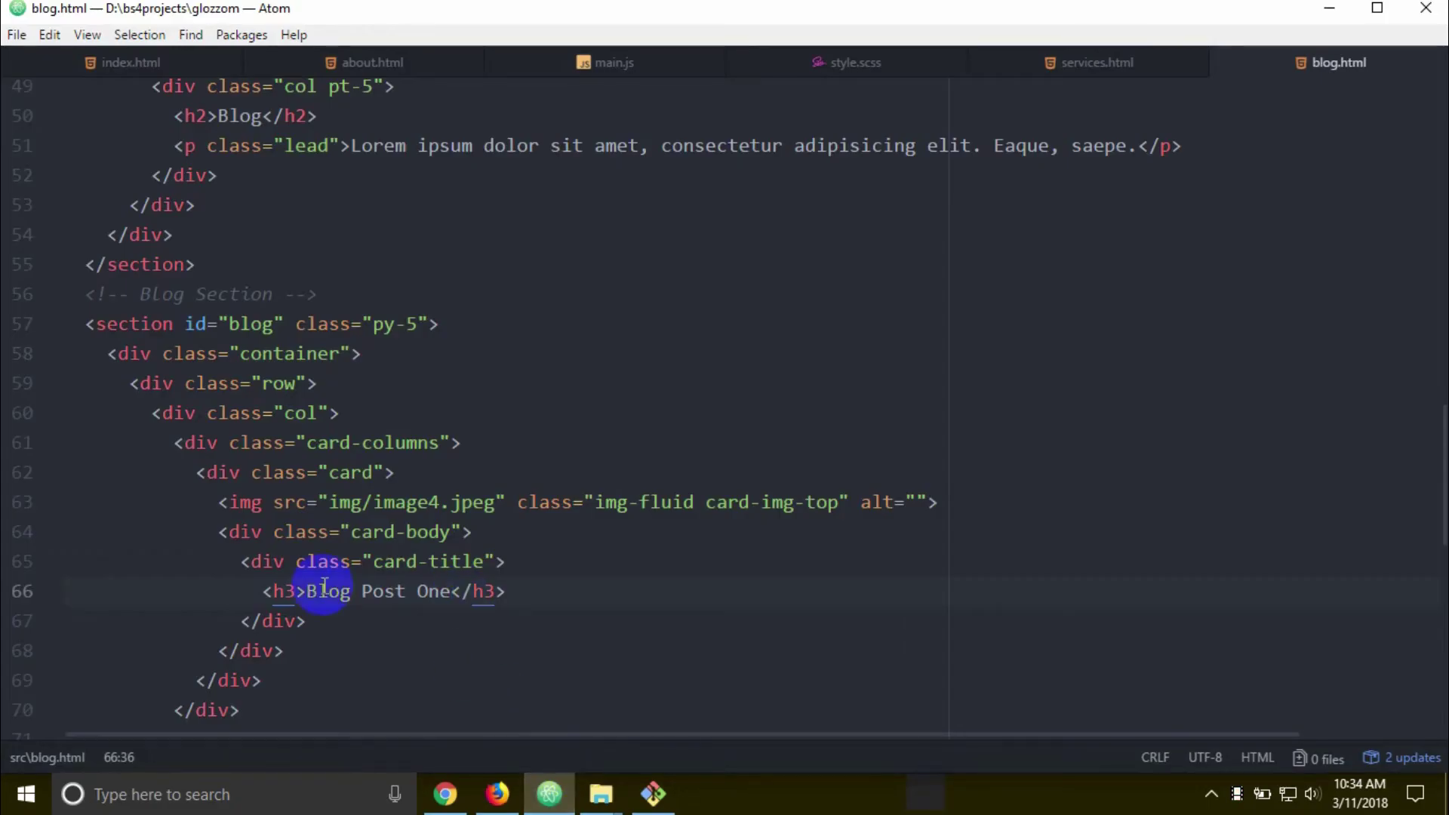
# - Change the card title heading from h3 to h4 and reload the local page
pyautogui.click(293, 591)
pyautogui.keyDown('ctrl'); pyautogui.click(492, 591); pyautogui.keyUp('ctrl')
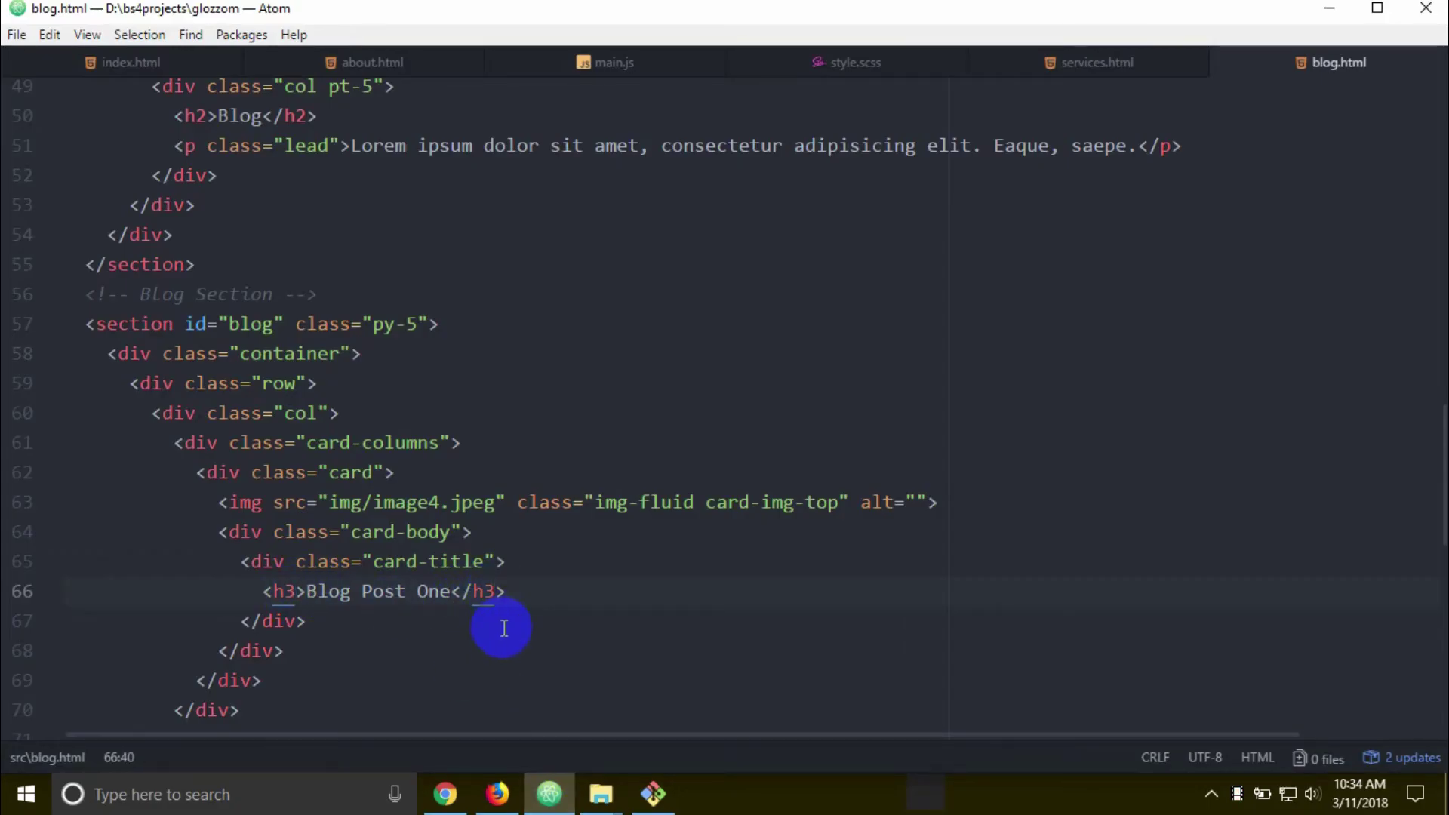
pyautogui.press('BackSpace')
pyautogui.write('4')
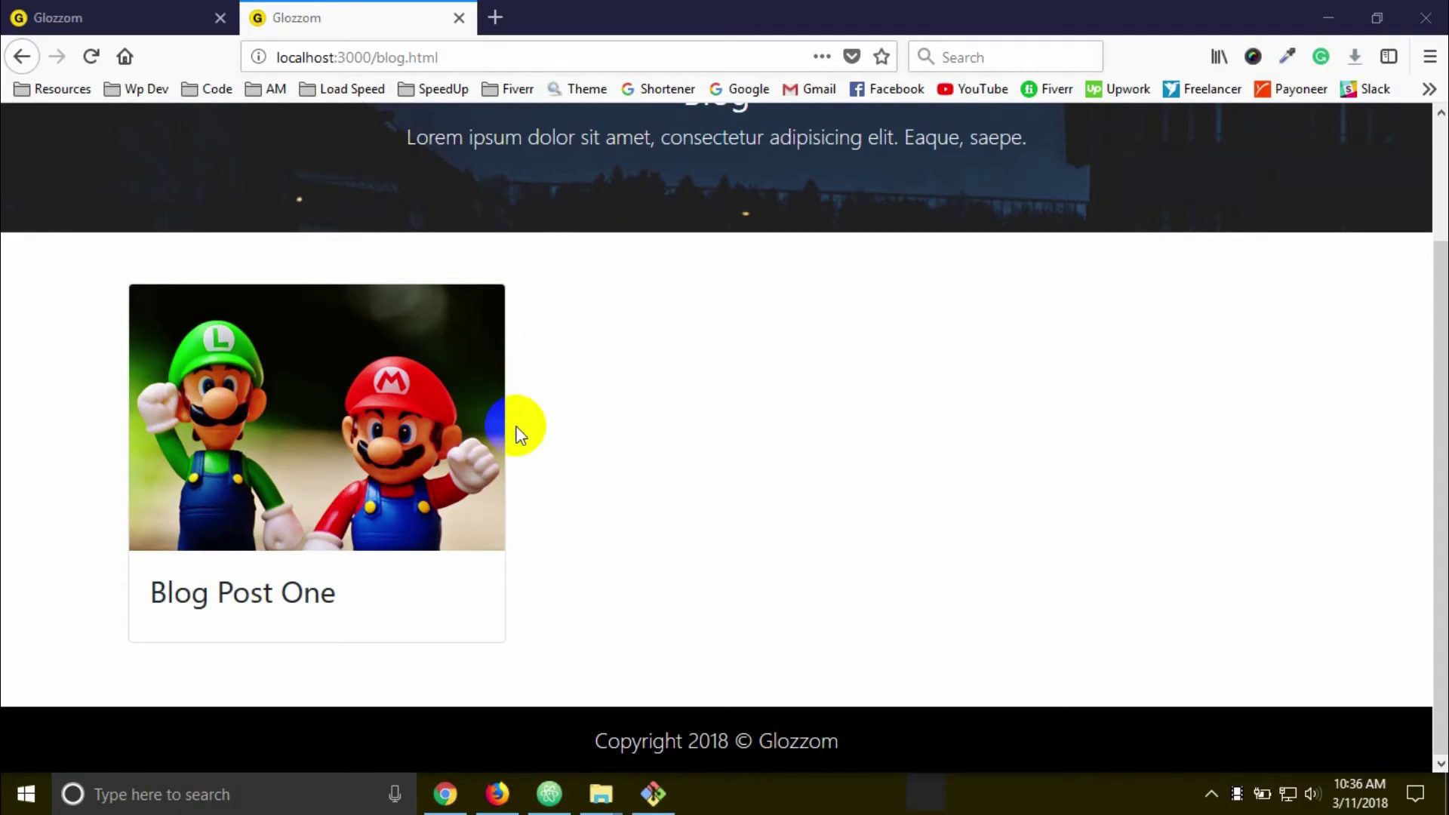
pyautogui.rightClick(648, 393)
pyautogui.click(771, 402)
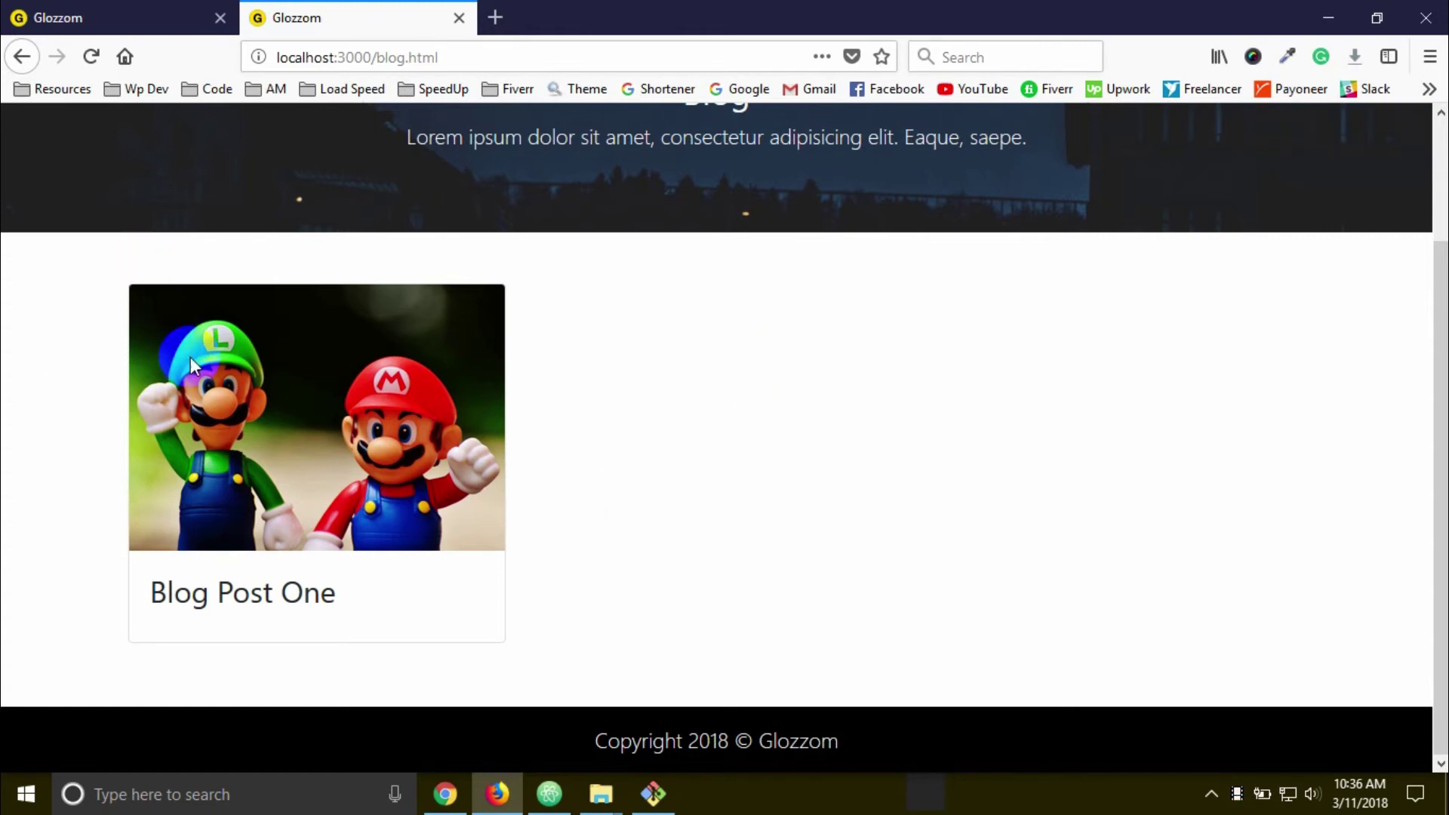
# - Check the reloaded local page against the reference page's three posts
pyautogui.click(548, 793)
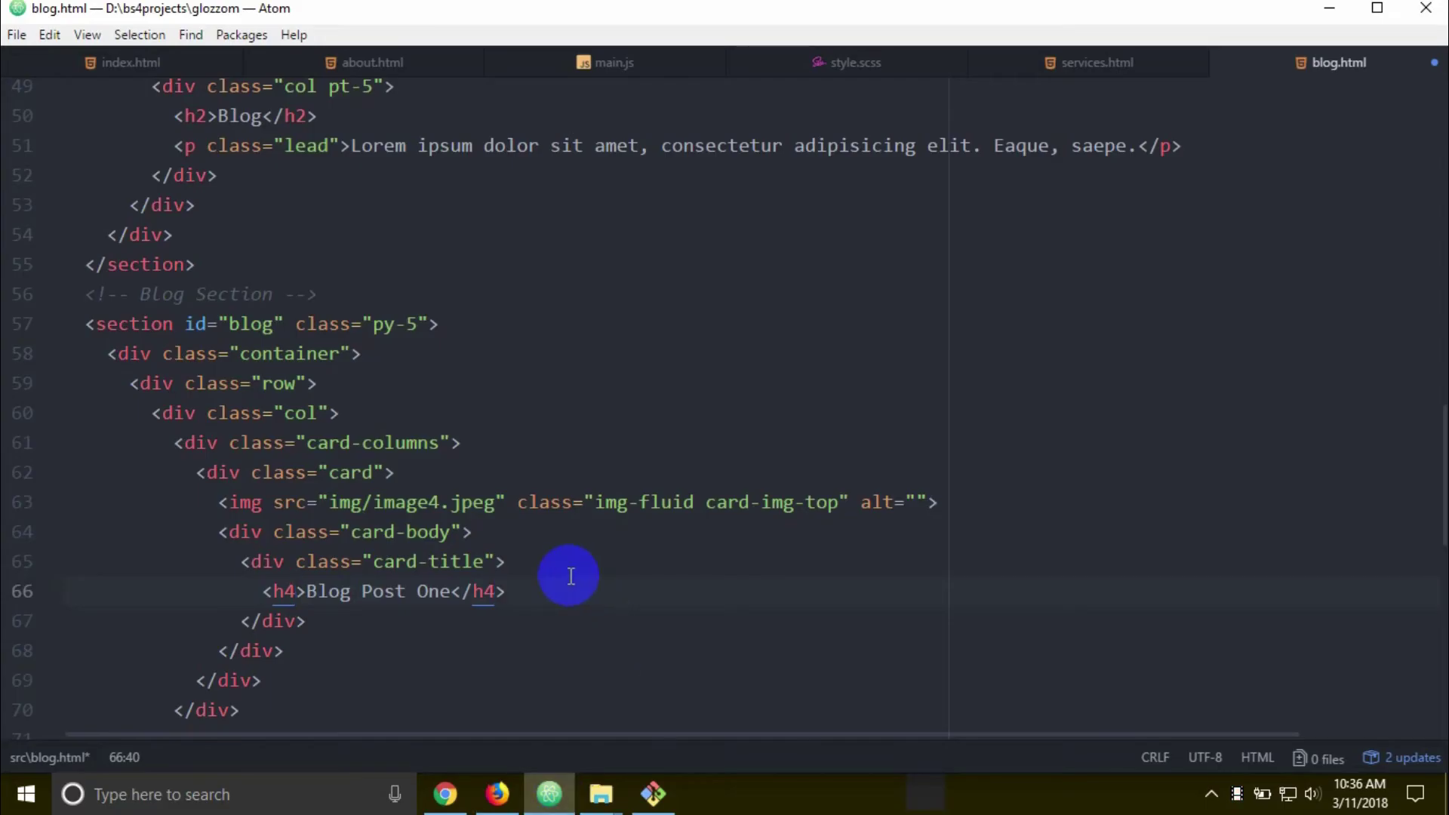
pyautogui.click(498, 793)
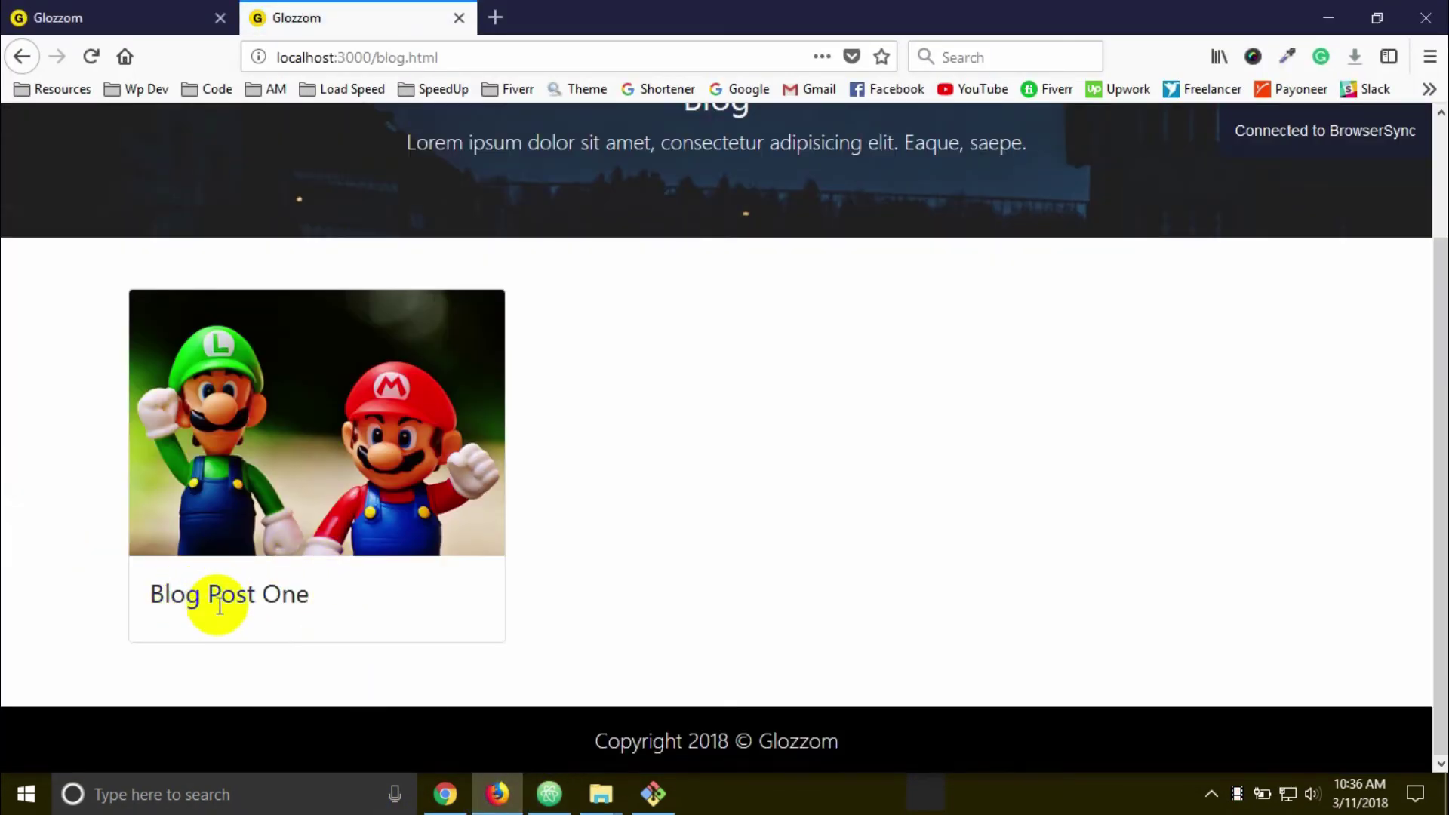
pyautogui.click(133, 17)
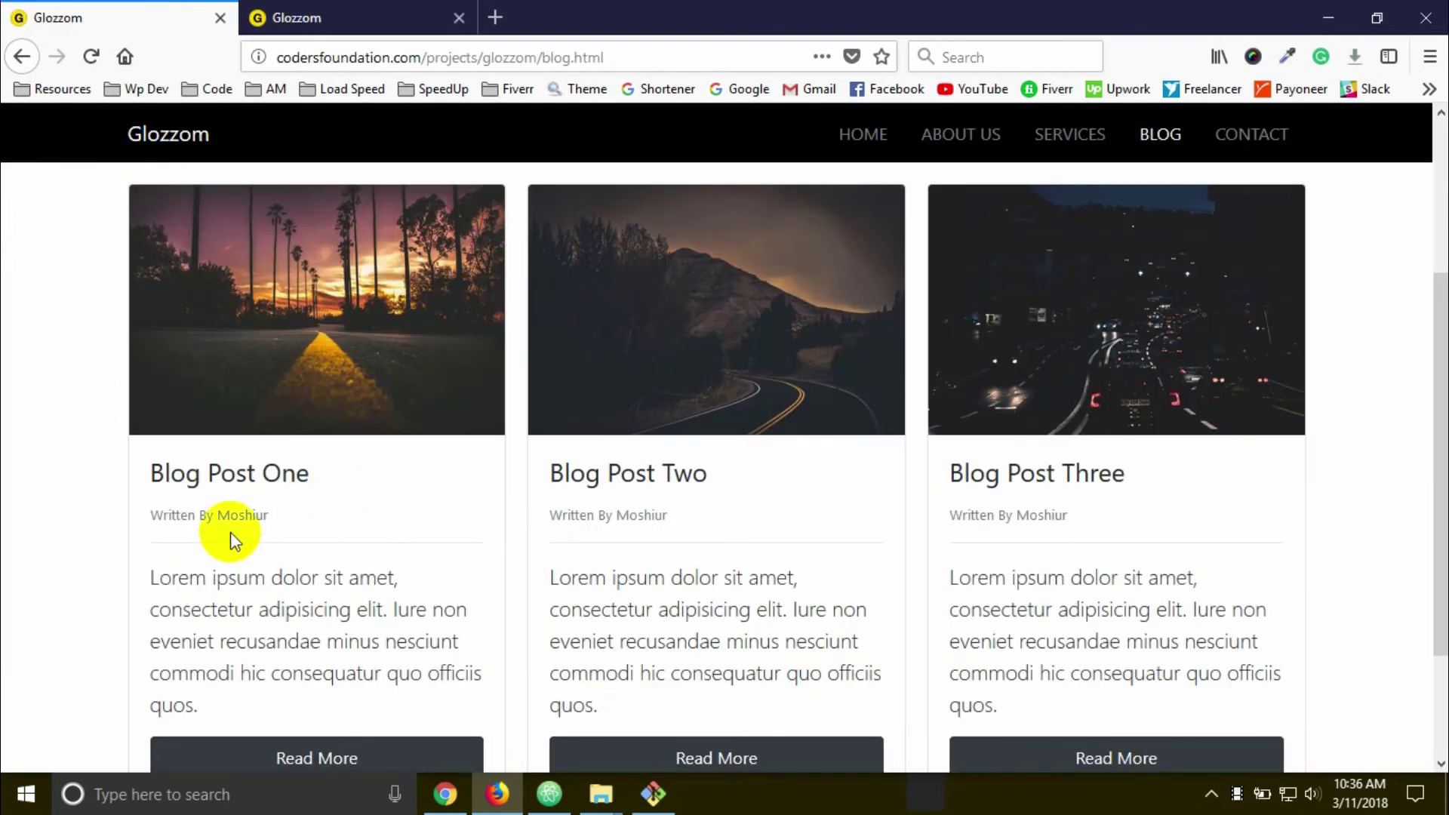
pyautogui.click(549, 793)
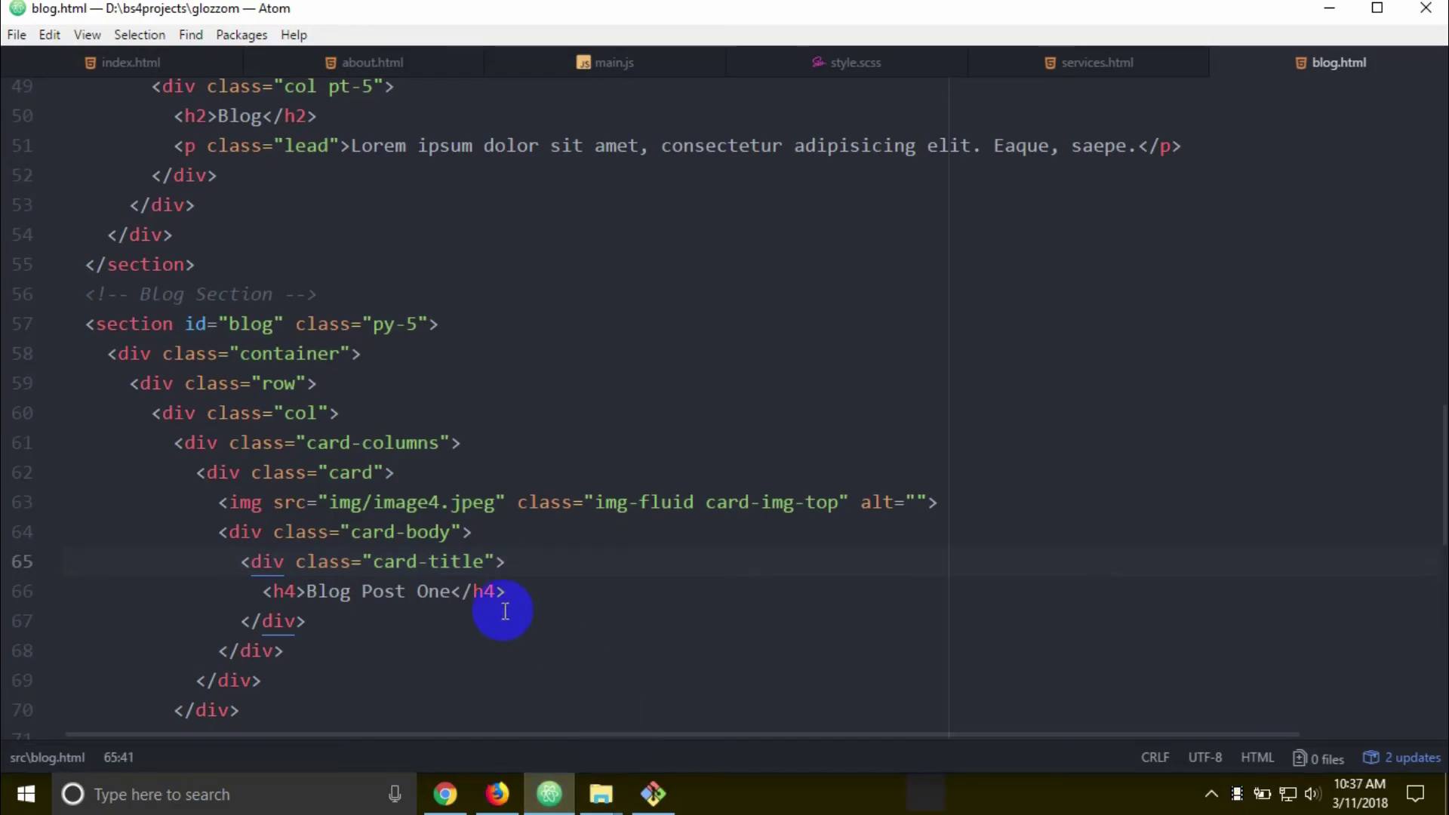
# - Add a small text-muted 'Written By Moshiur' line under the h4, then compare the preview with the reference
pyautogui.click(515, 590)
pyautogui.press('Return')
pyautogui.write('small')
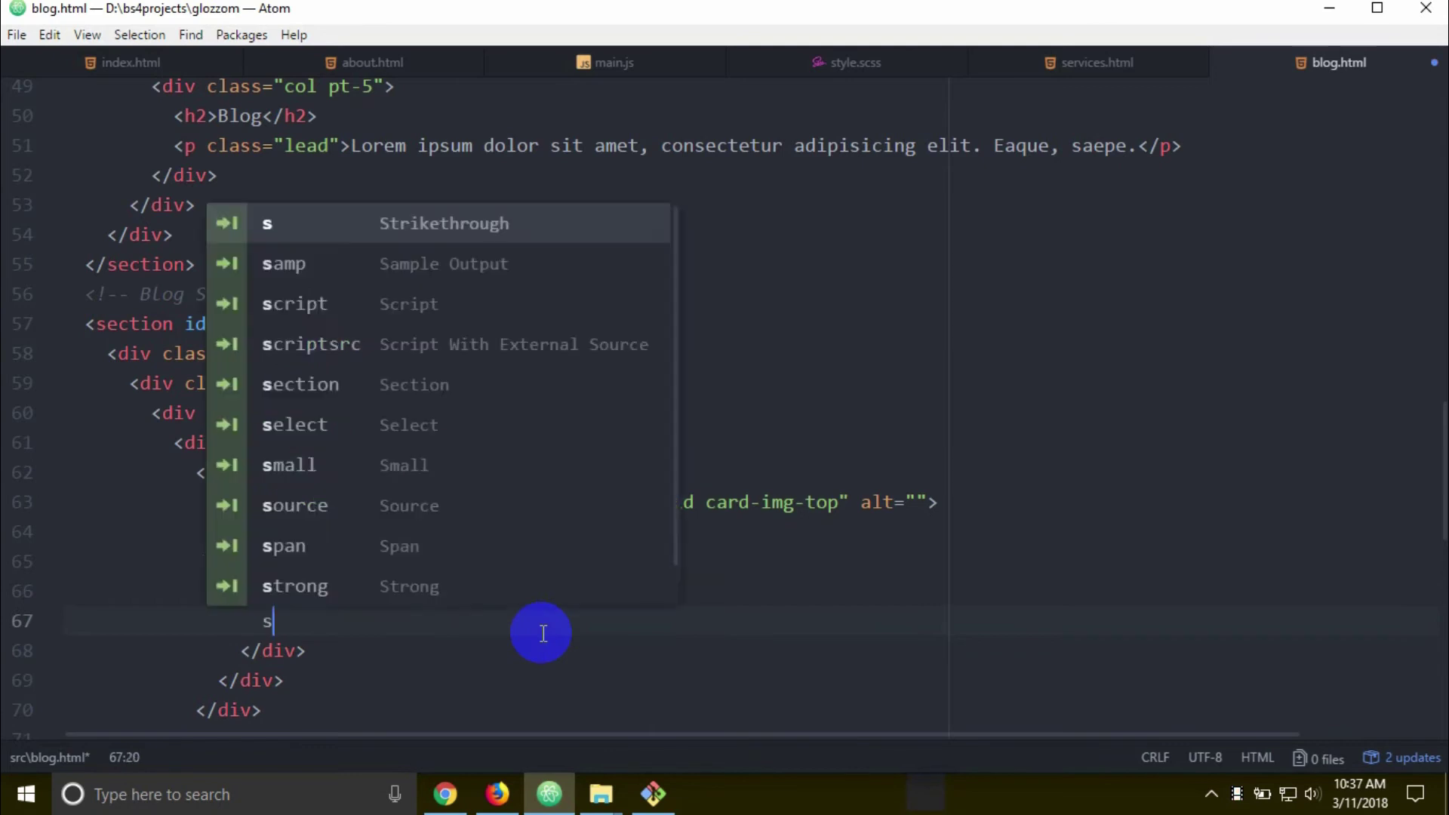
pyautogui.press('Tab')
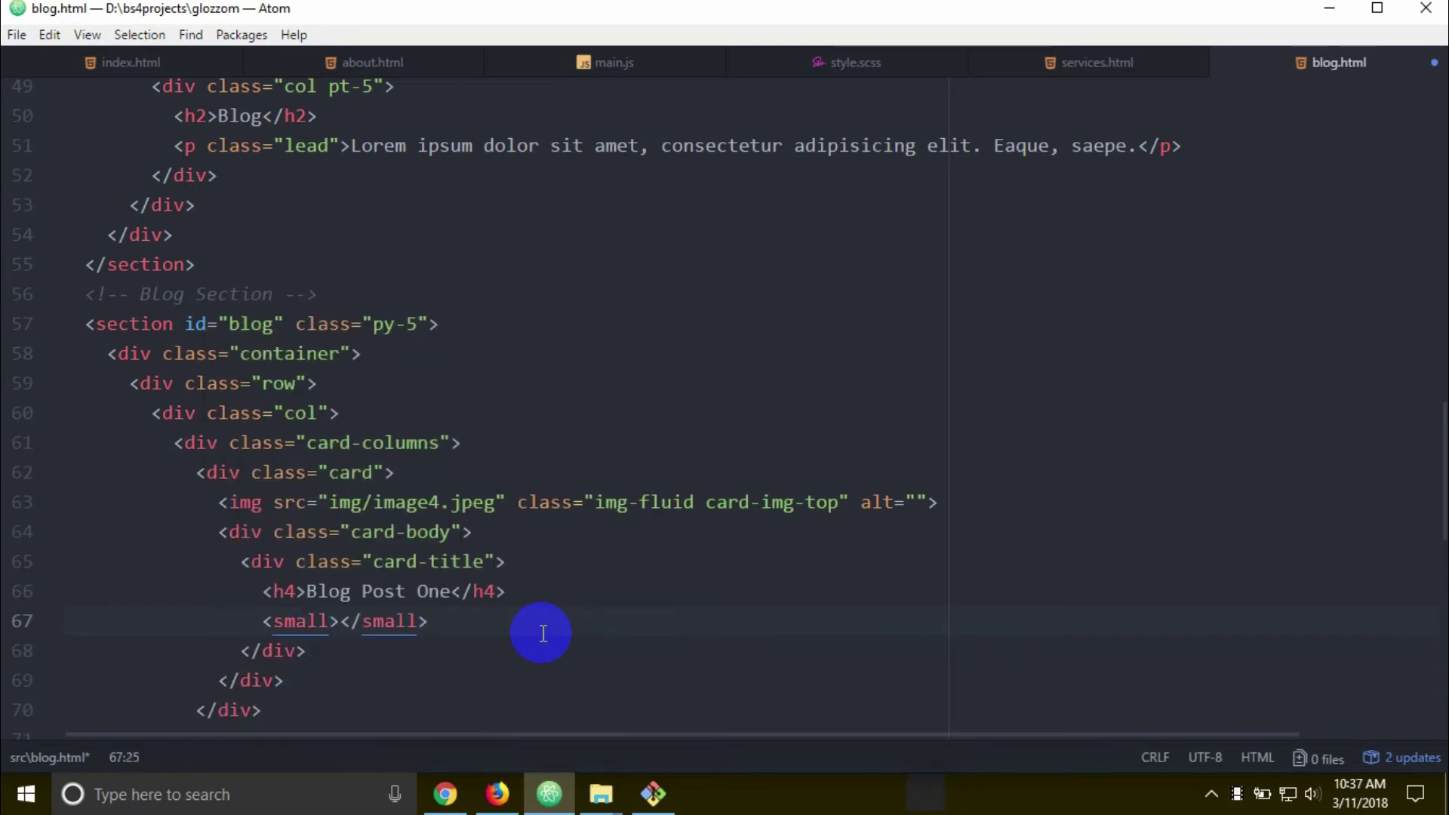
pyautogui.write('Wriiten')
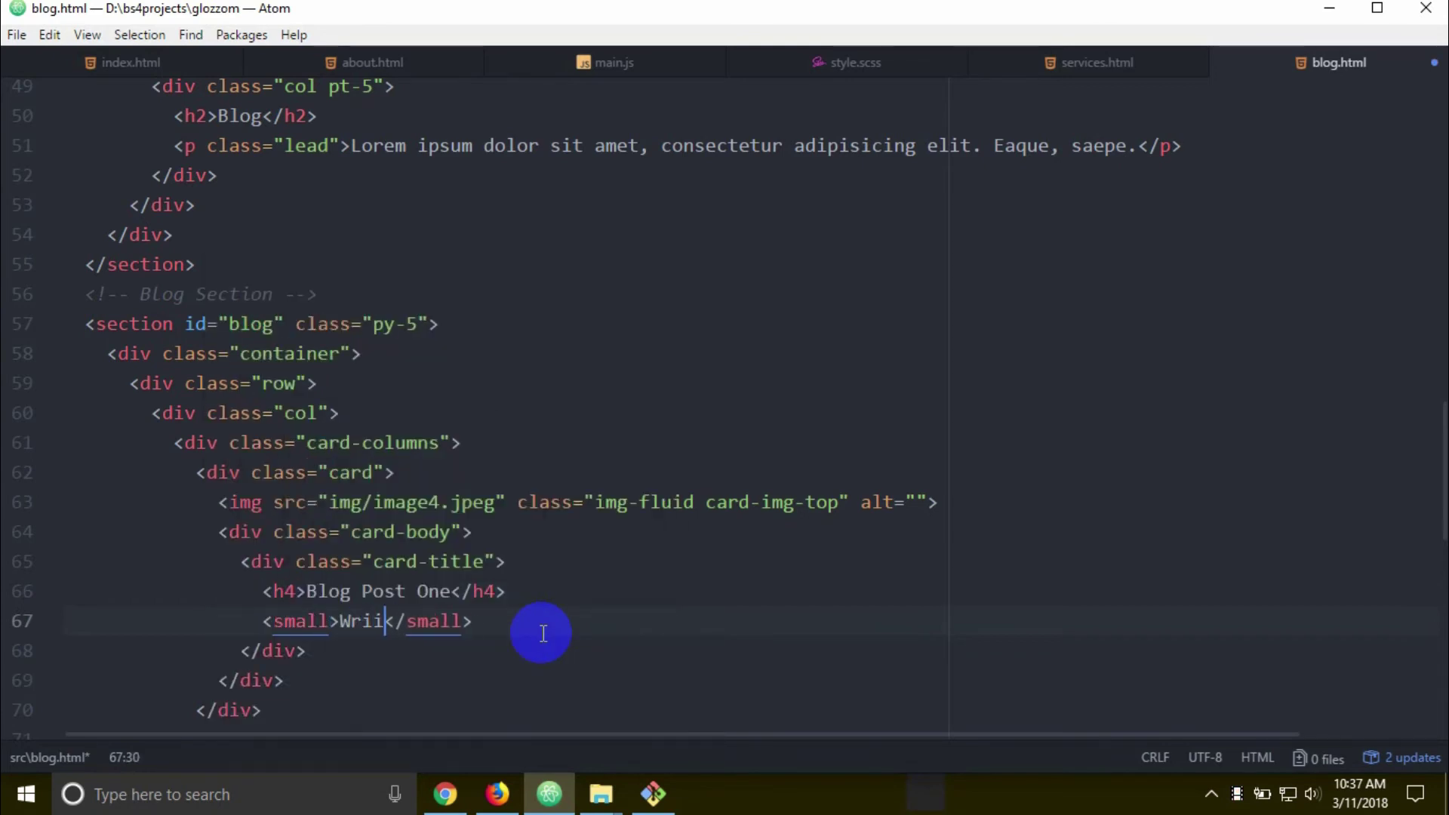
pyautogui.write(' B')
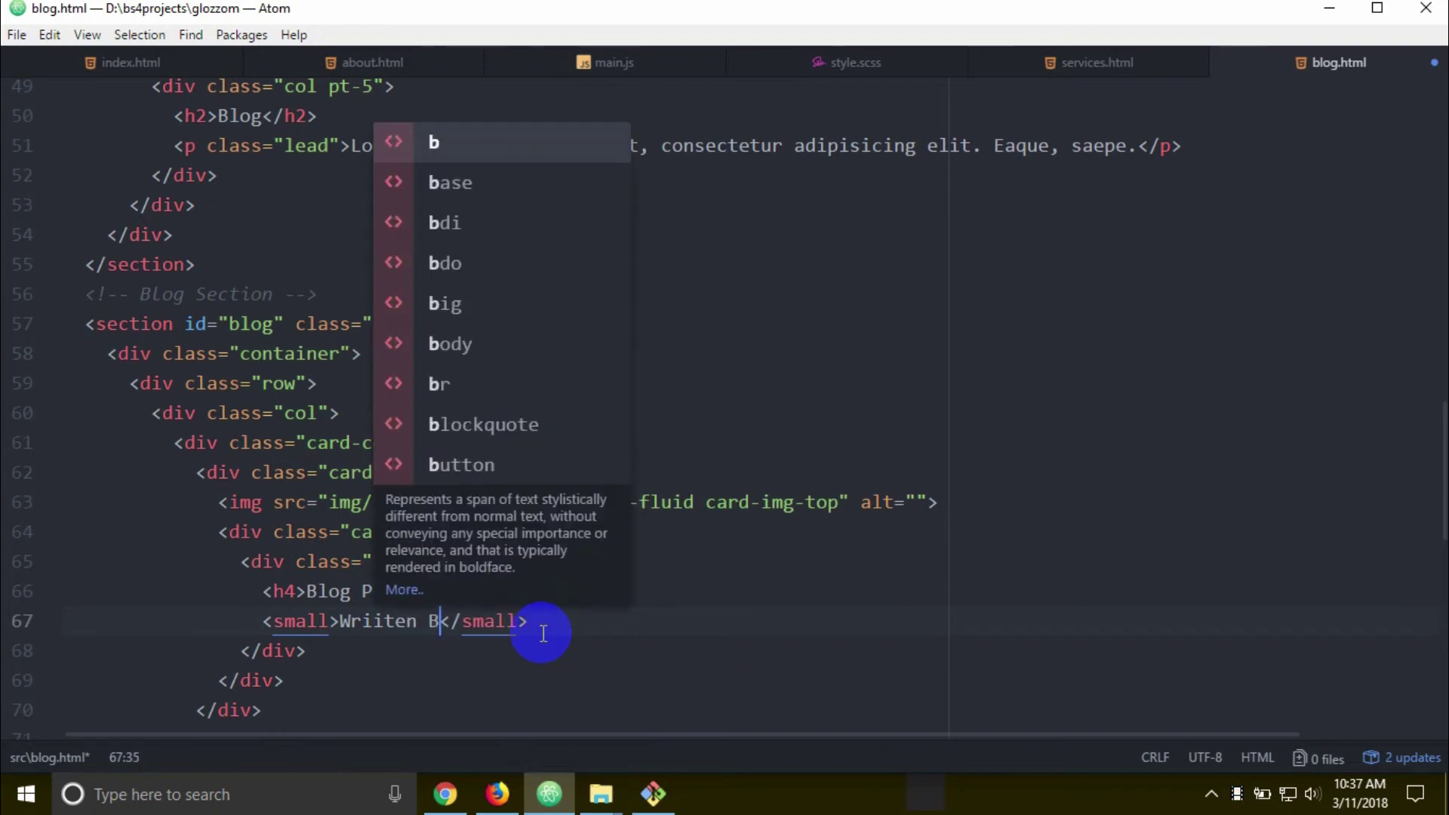
pyautogui.write('y Moshiur')
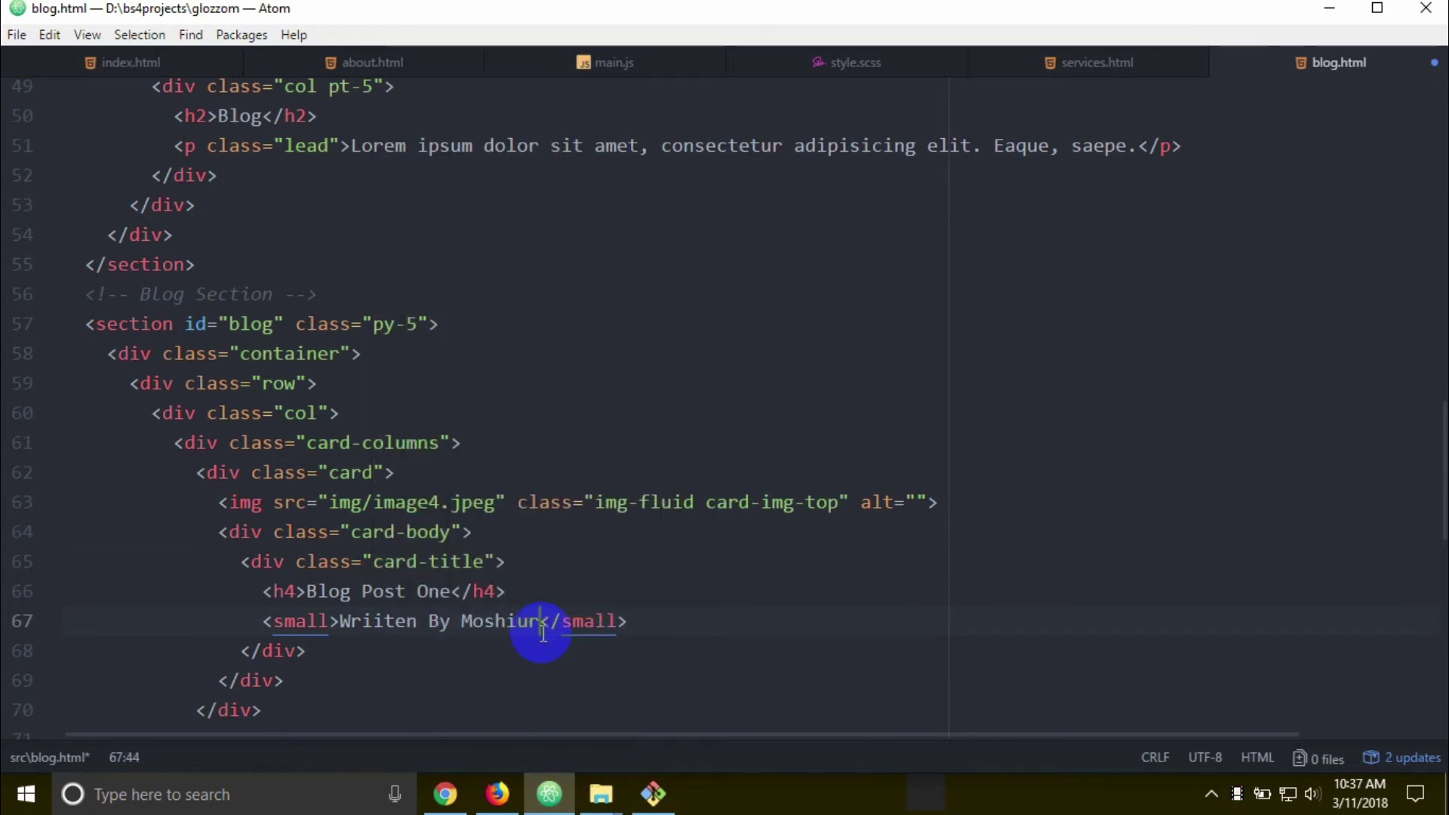
pyautogui.click(328, 620)
pyautogui.write('clas')
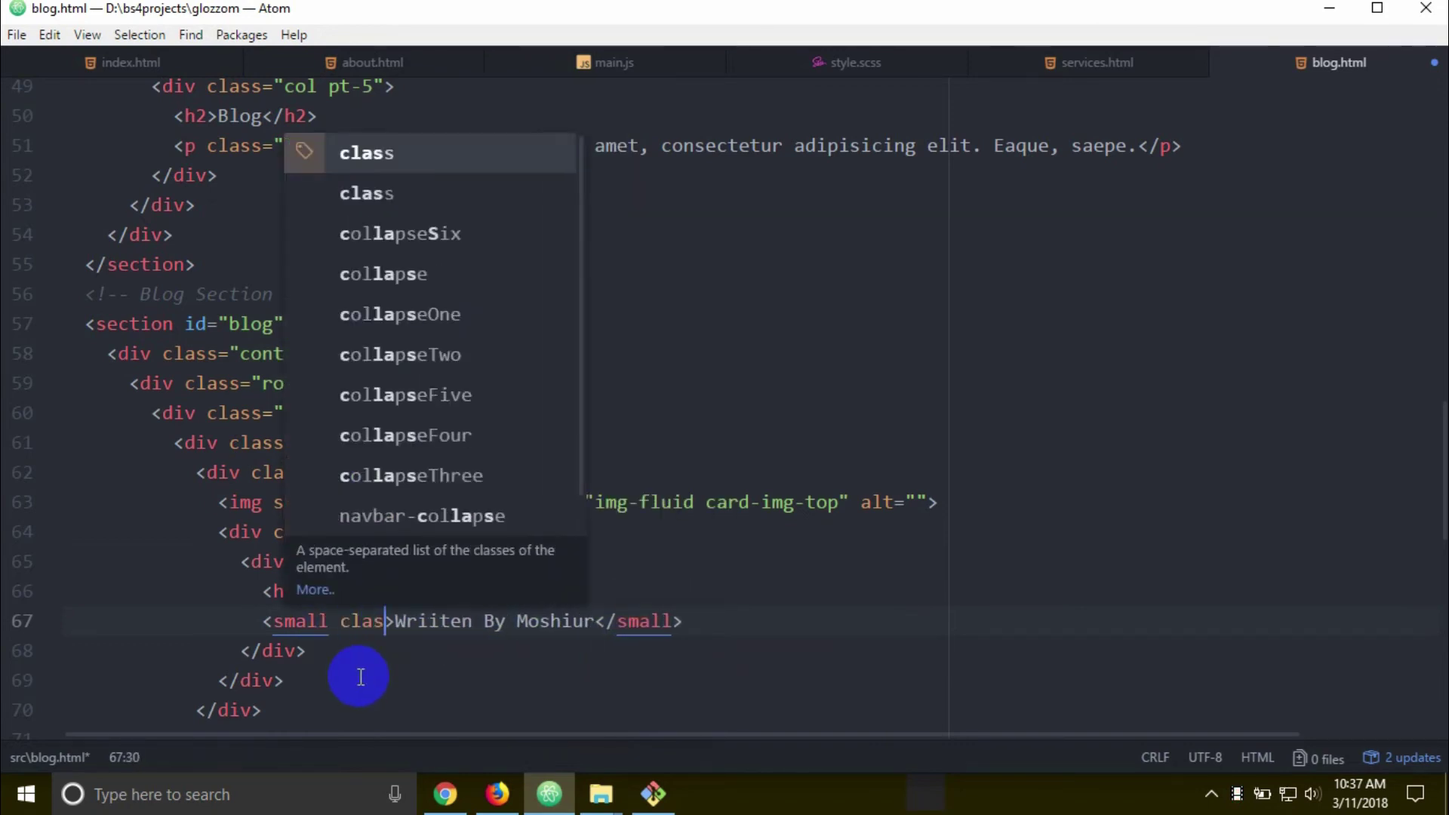
pyautogui.write('s')
pyautogui.press('Tab')
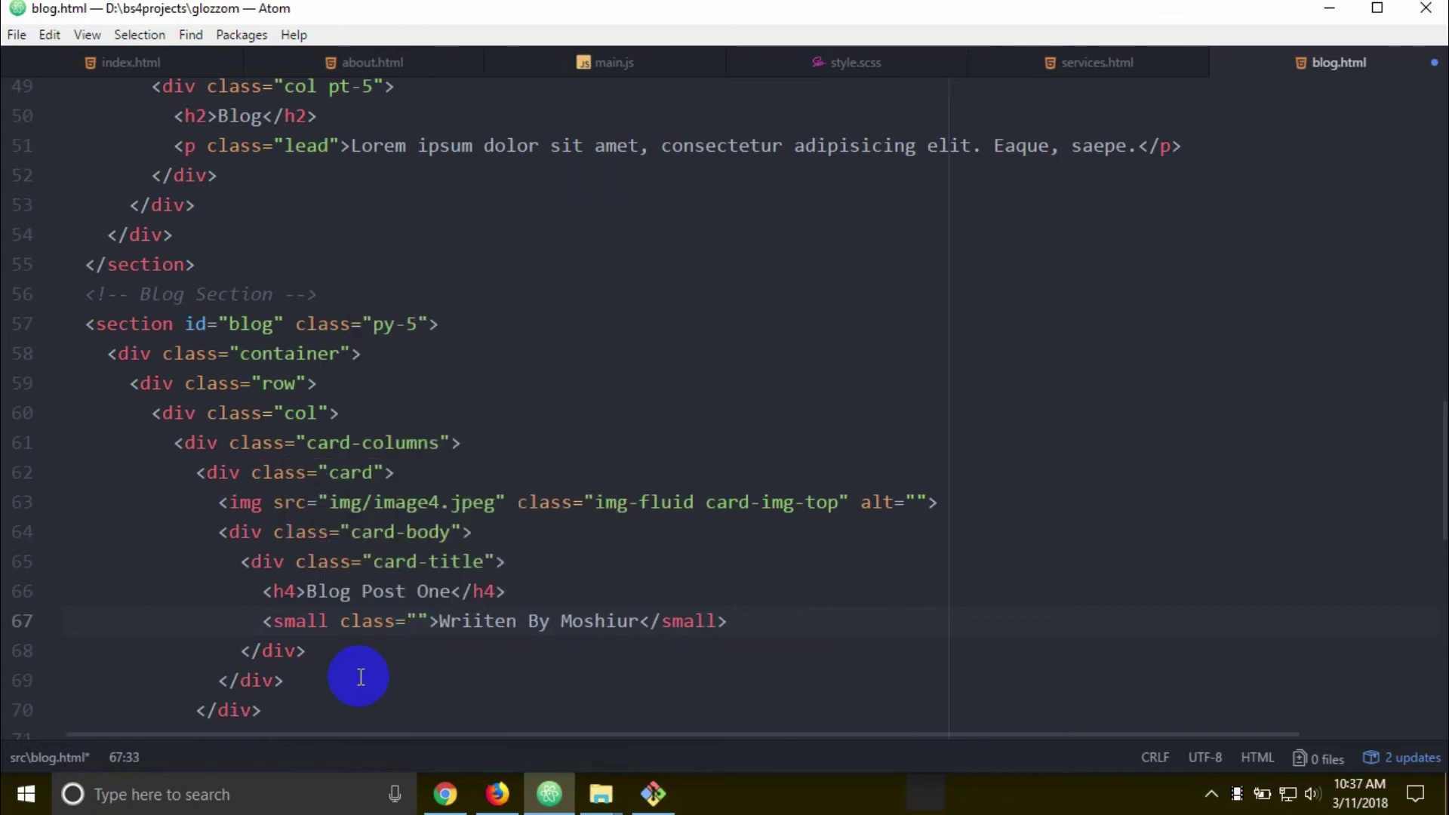
pyautogui.write('text-mute')
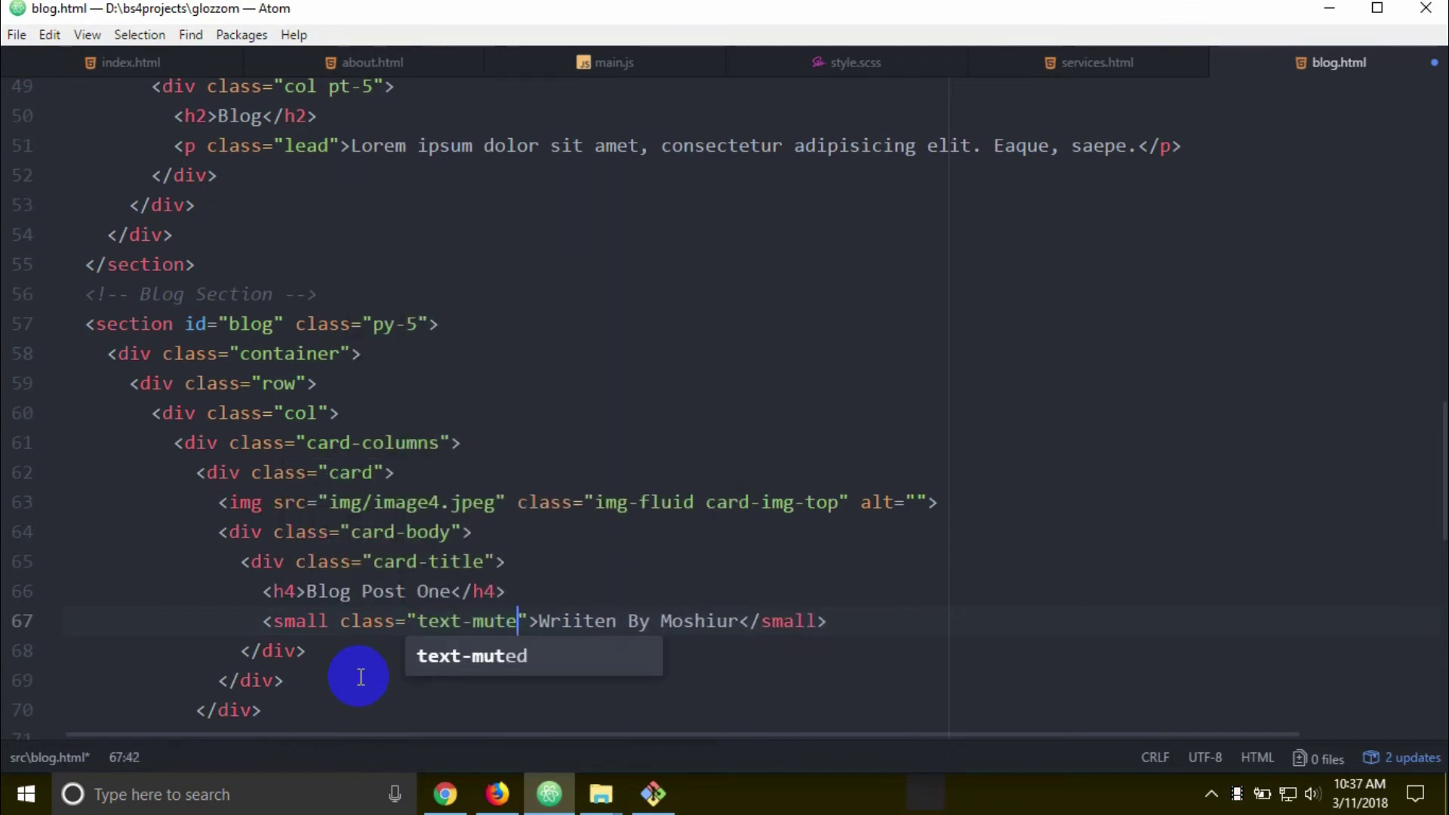
pyautogui.write('d')
pyautogui.click(498, 794)
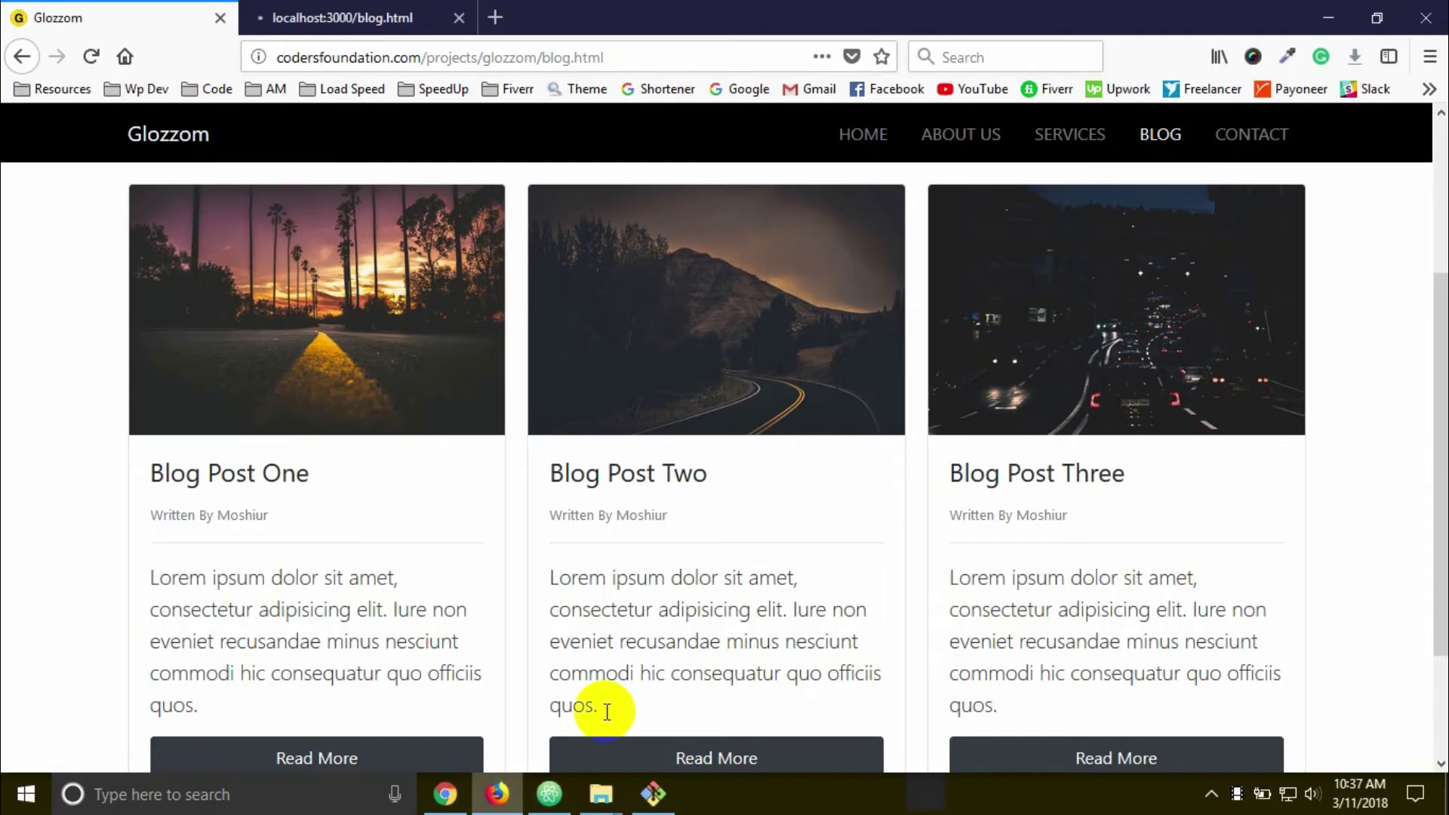
pyautogui.click(361, 17)
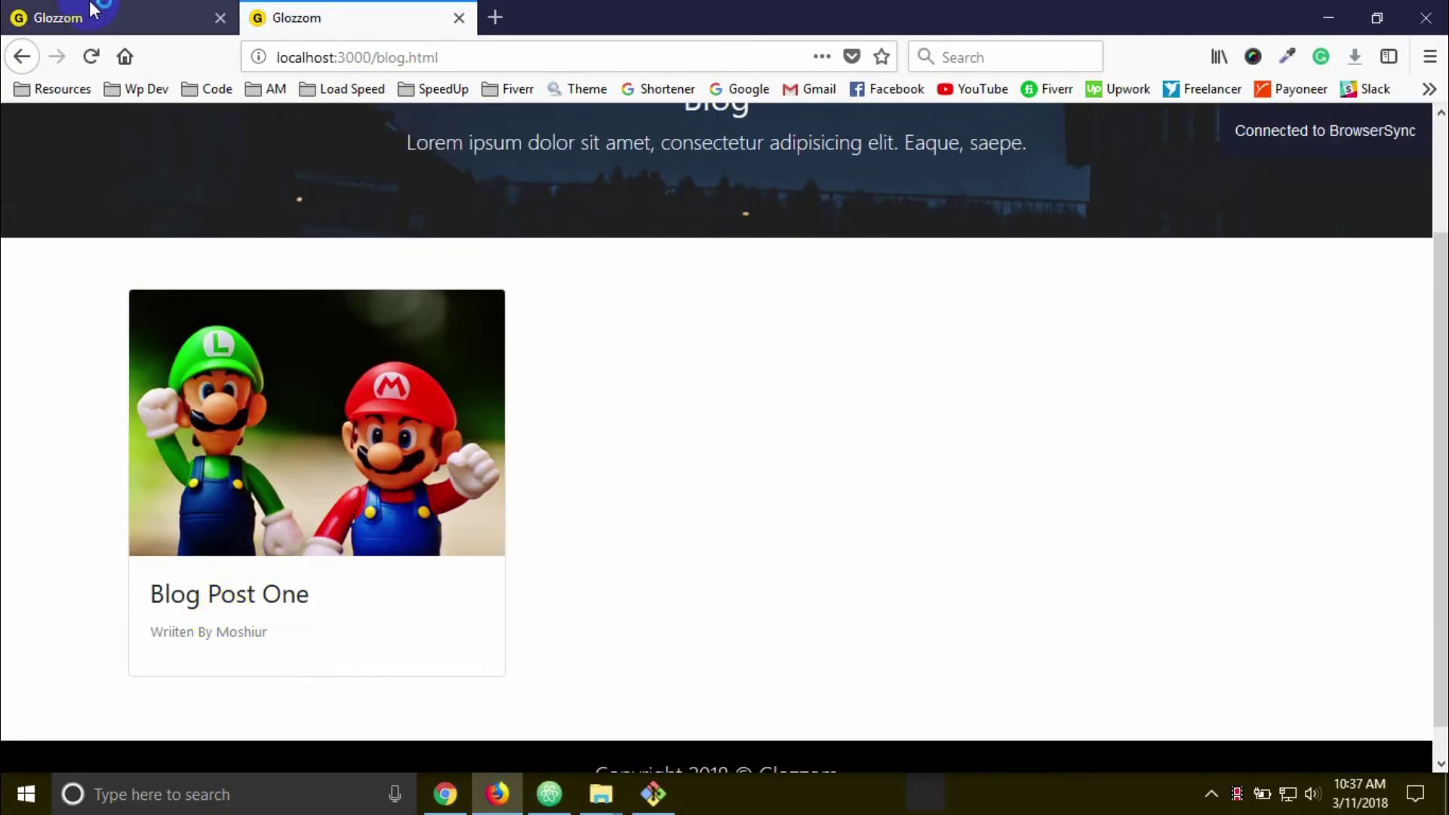
pyautogui.click(114, 17)
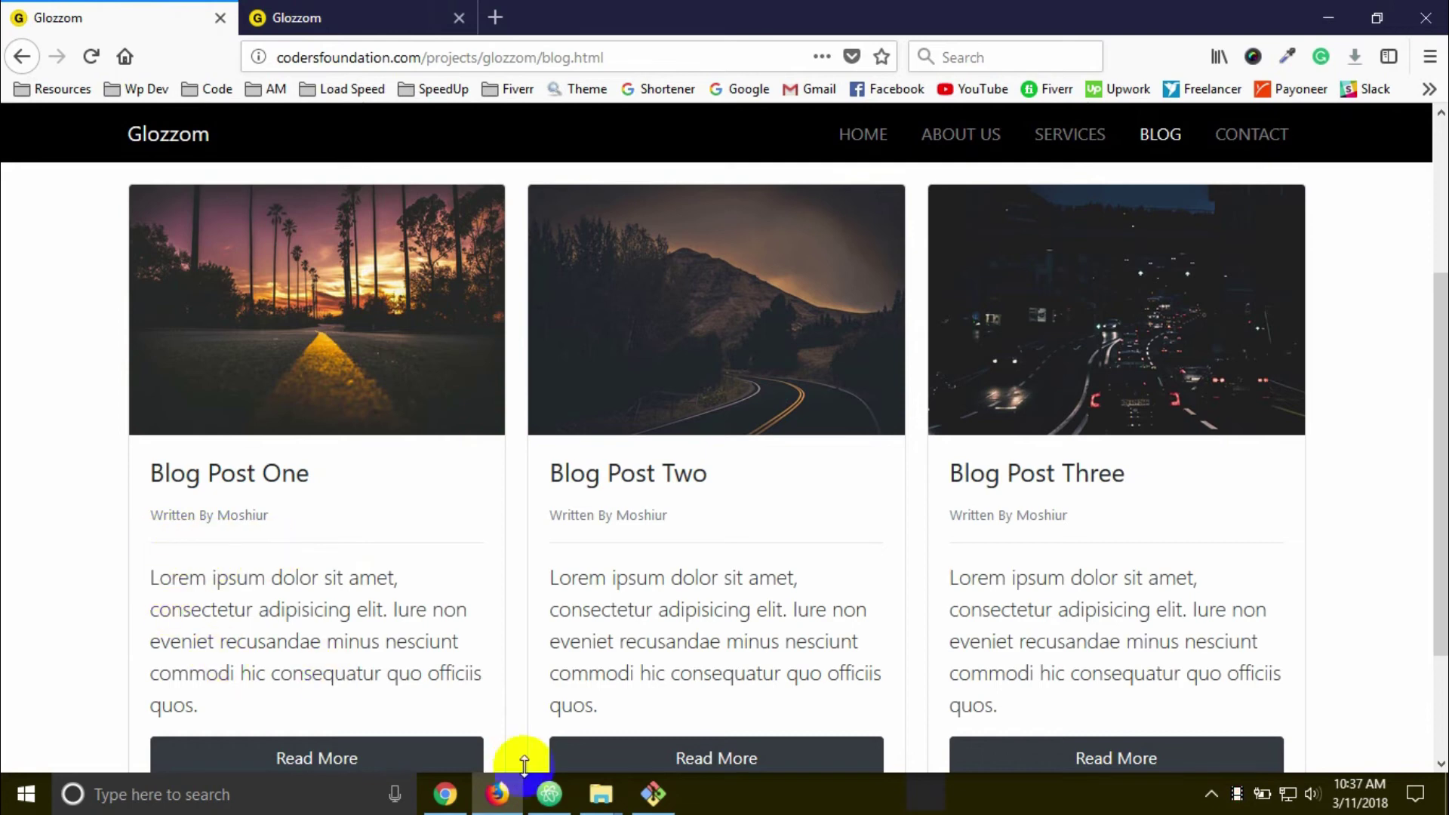
pyautogui.click(549, 793)
# - Add an hr divider and a lead lorem ipsum paragraph below the byline
pyautogui.press('Return')
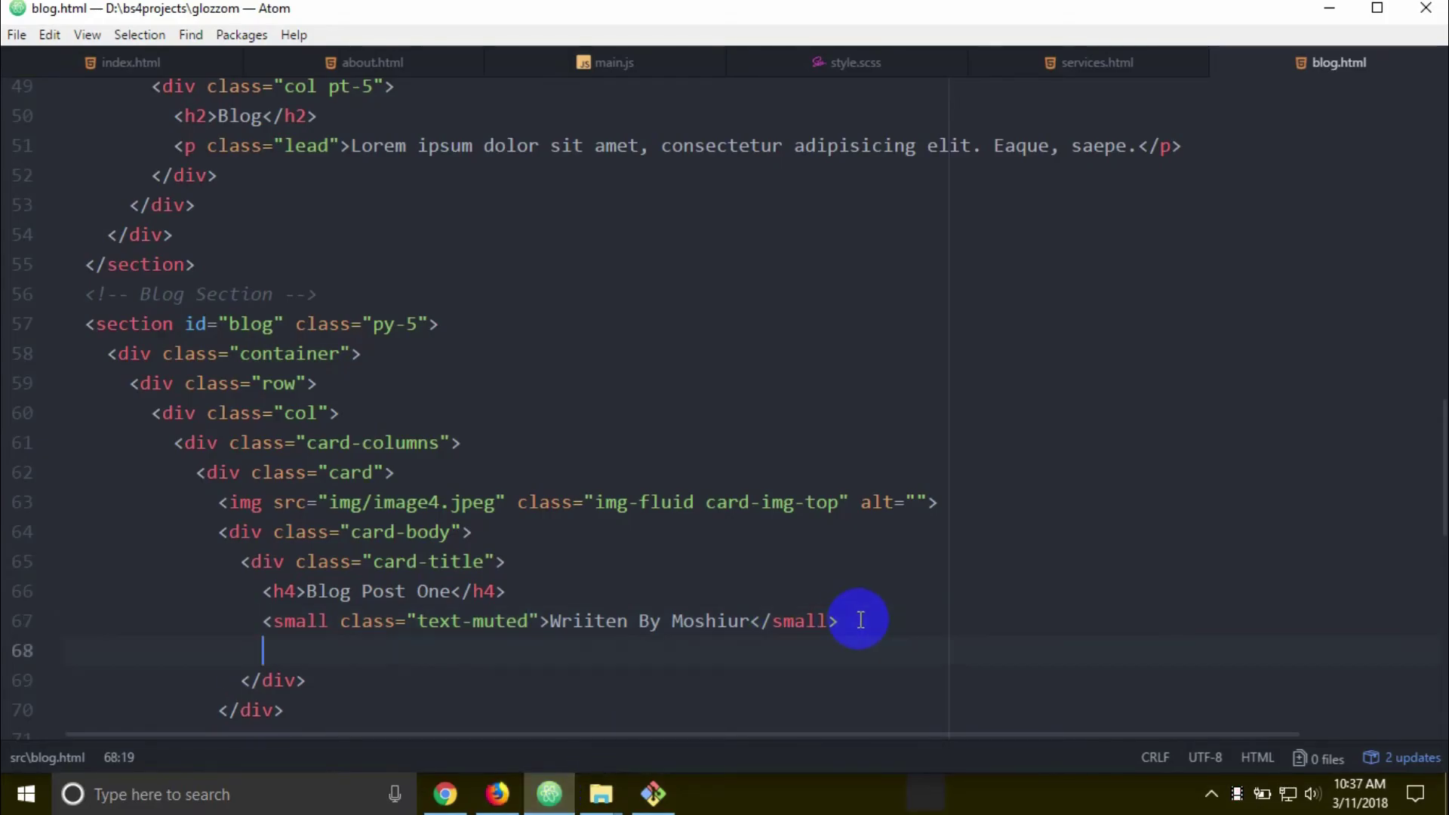
pyautogui.write('hr')
pyautogui.press('Tab')
pyautogui.press('Down')
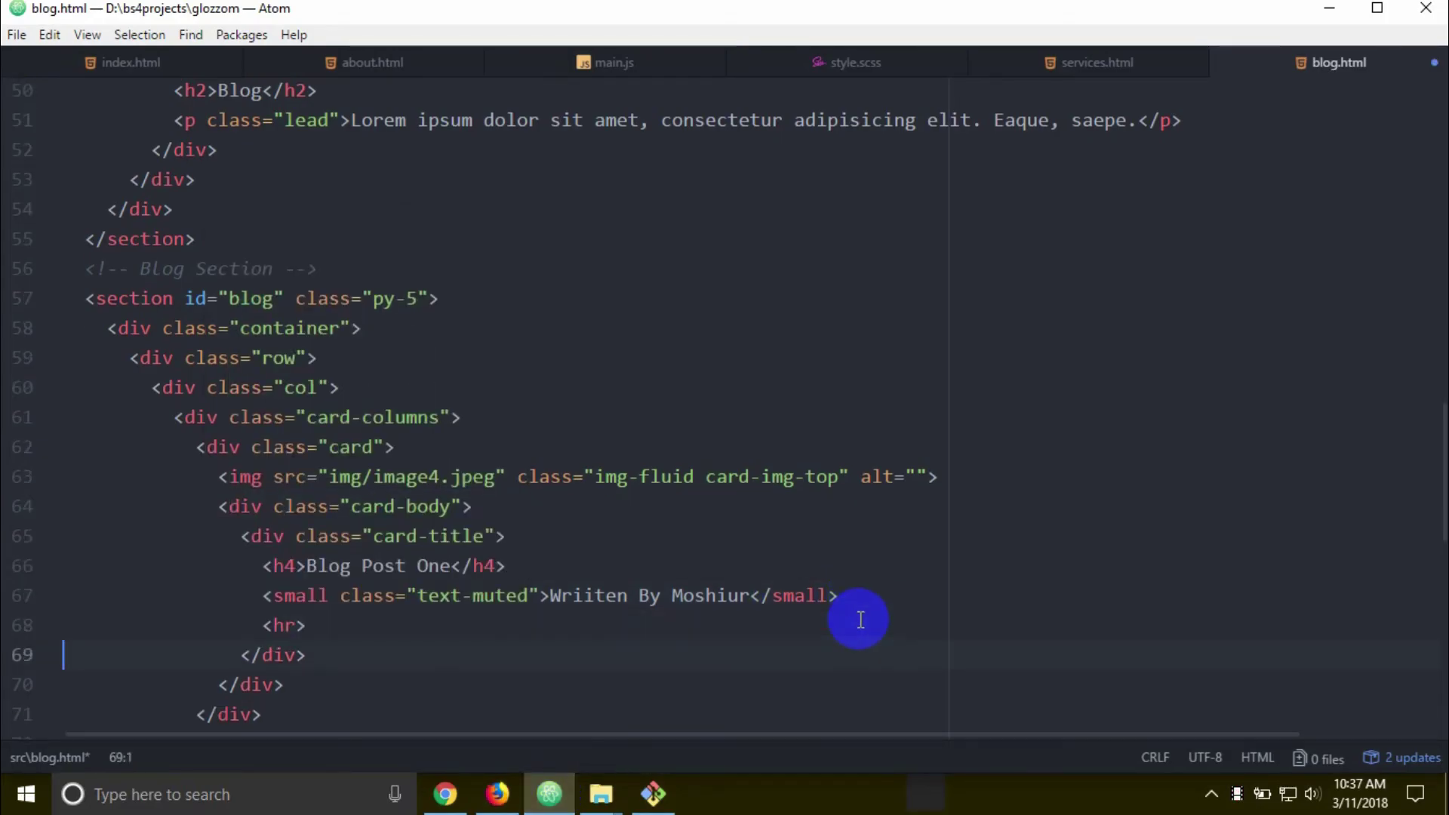
pyautogui.press('Return')
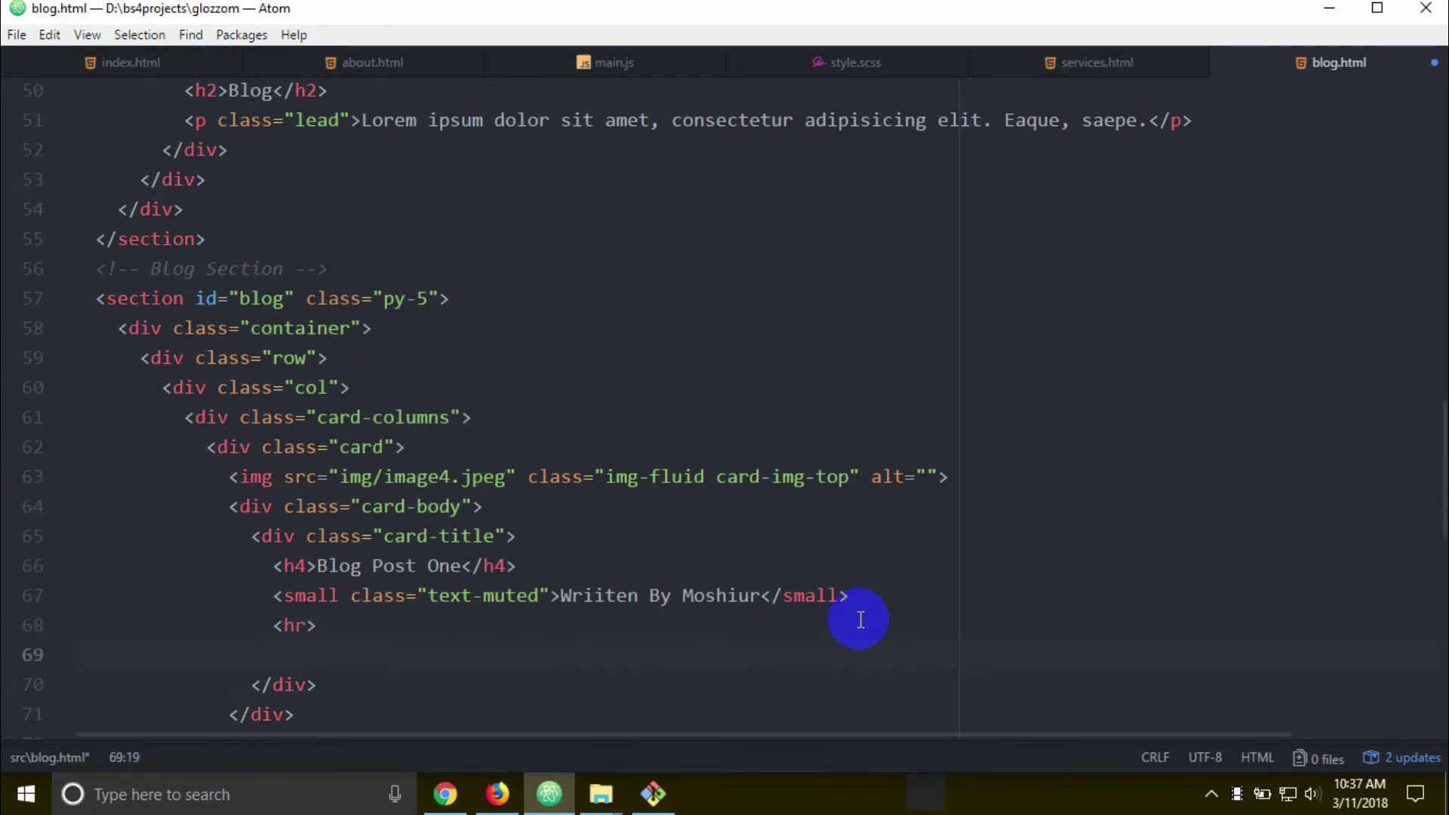
pyautogui.write('p')
pyautogui.press('Tab')
pyautogui.write('lorem')
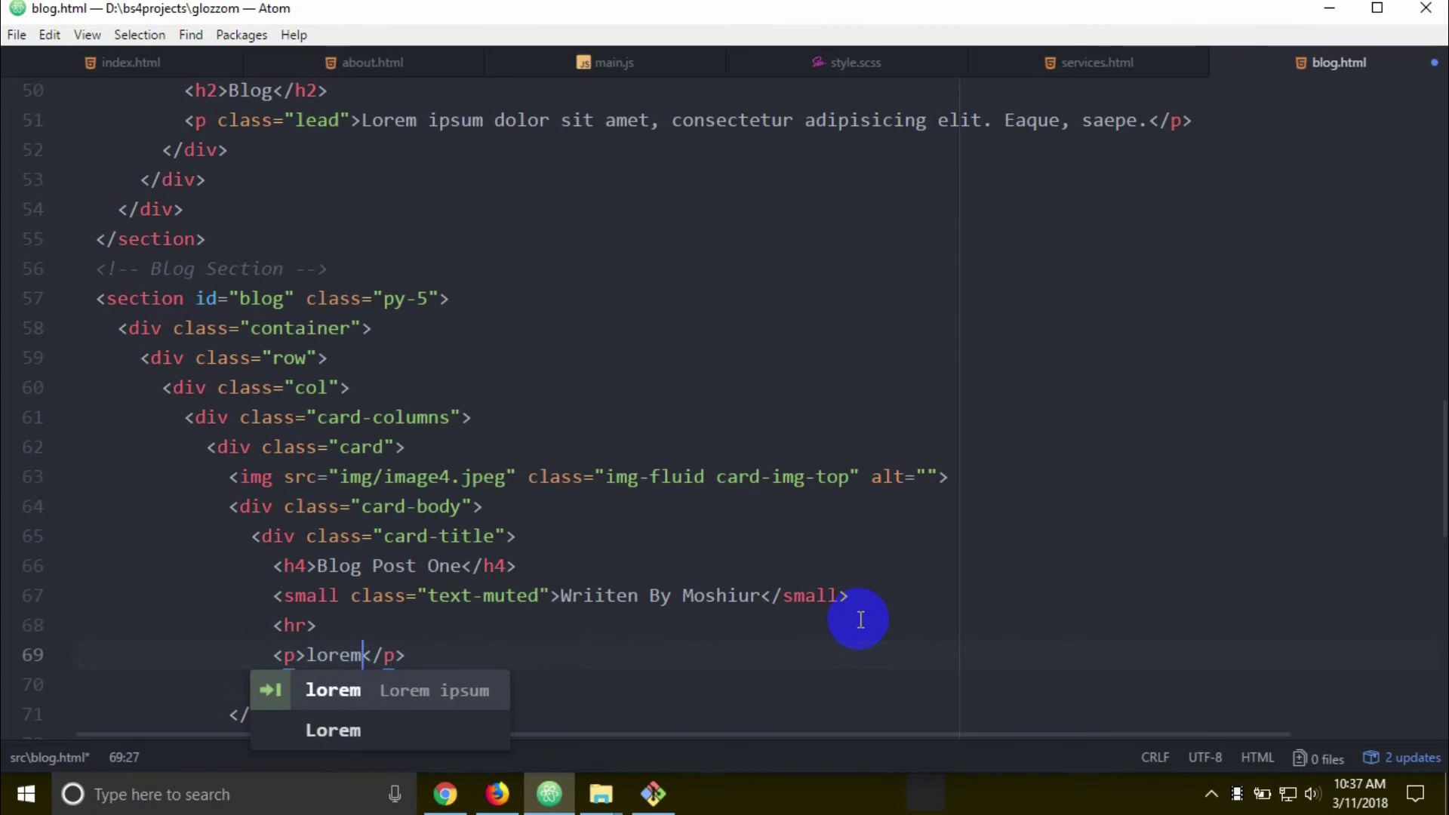
pyautogui.press('Tab')
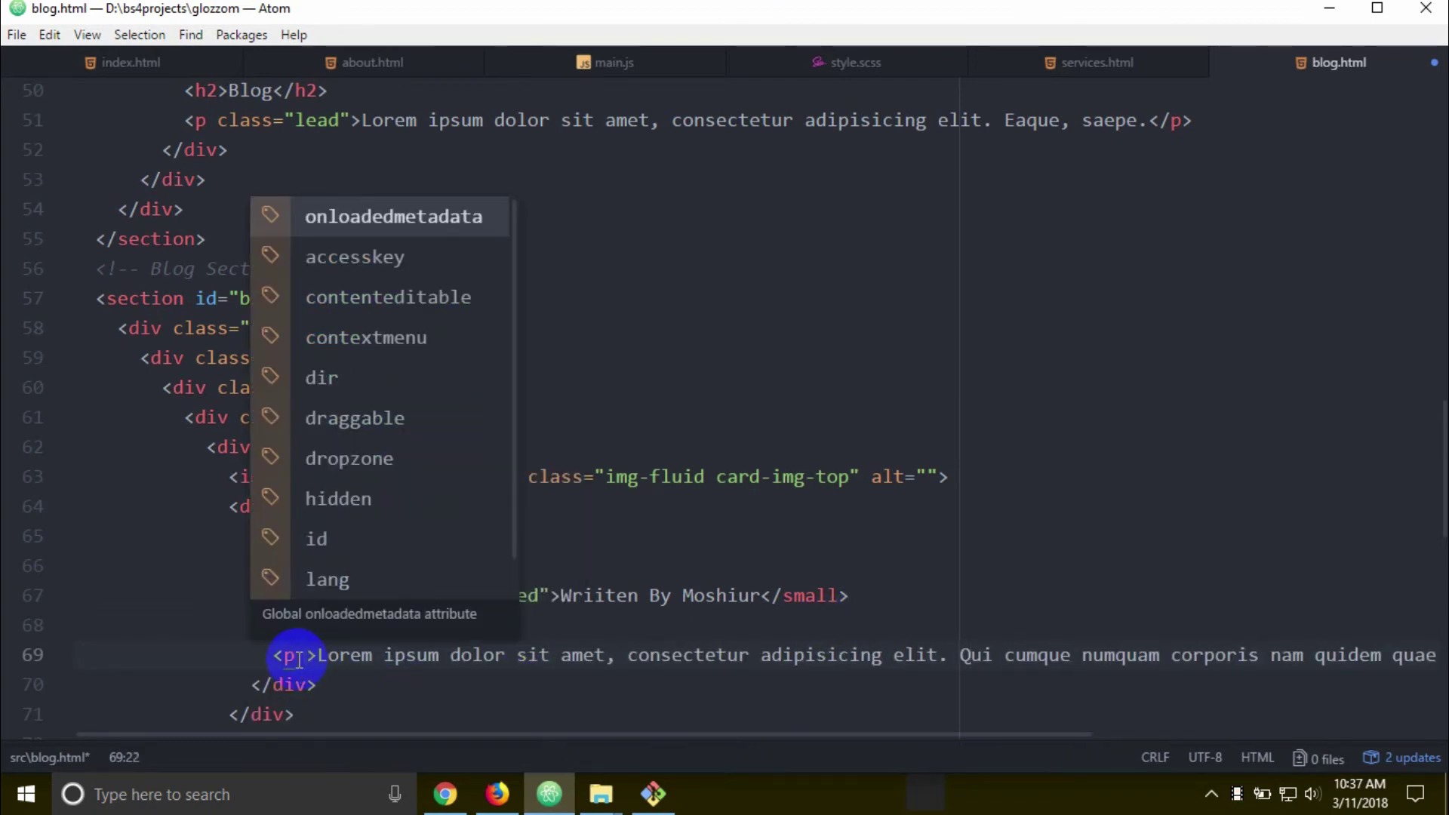
pyautogui.write('class="')
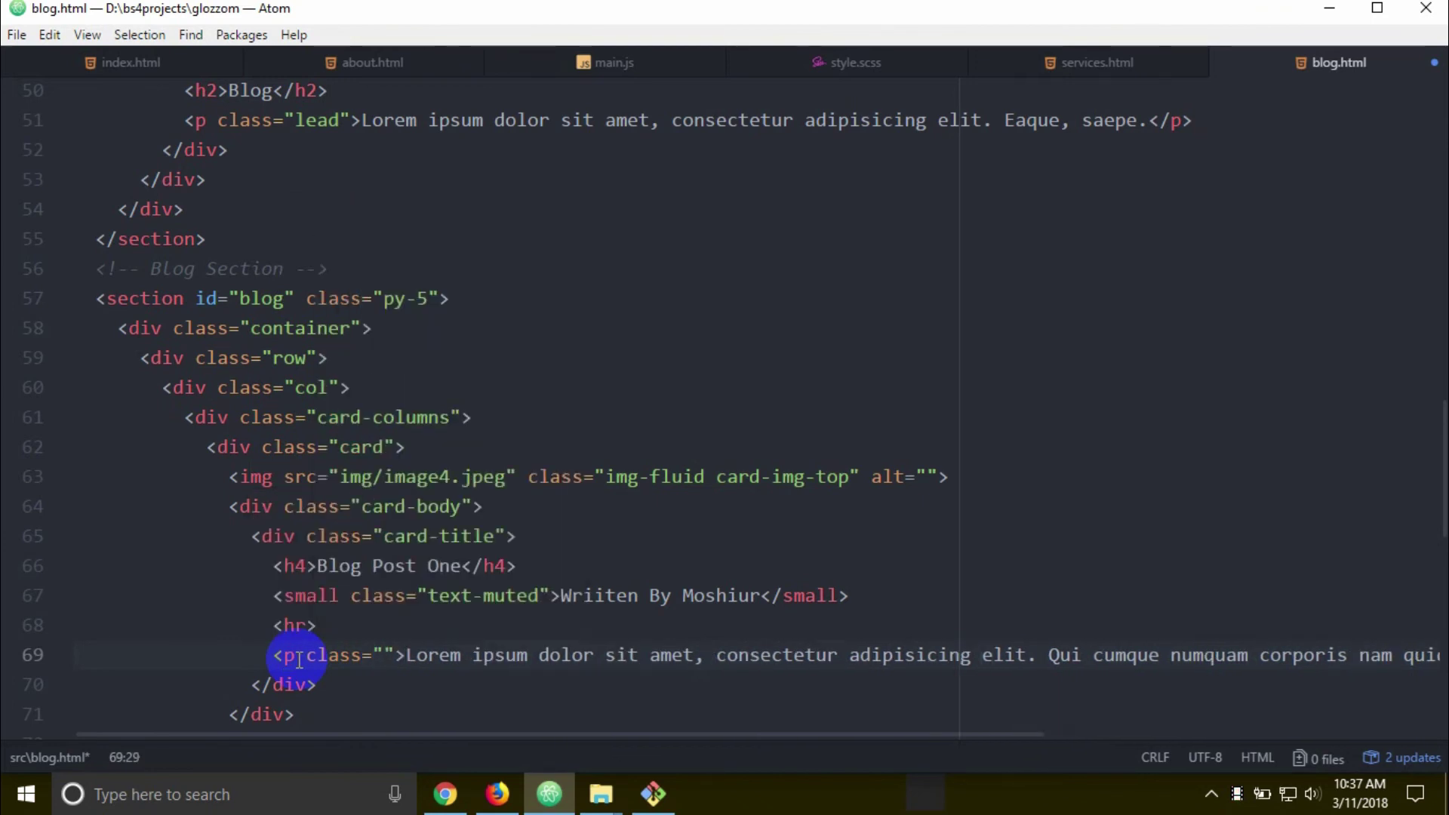
pyautogui.write('lead')
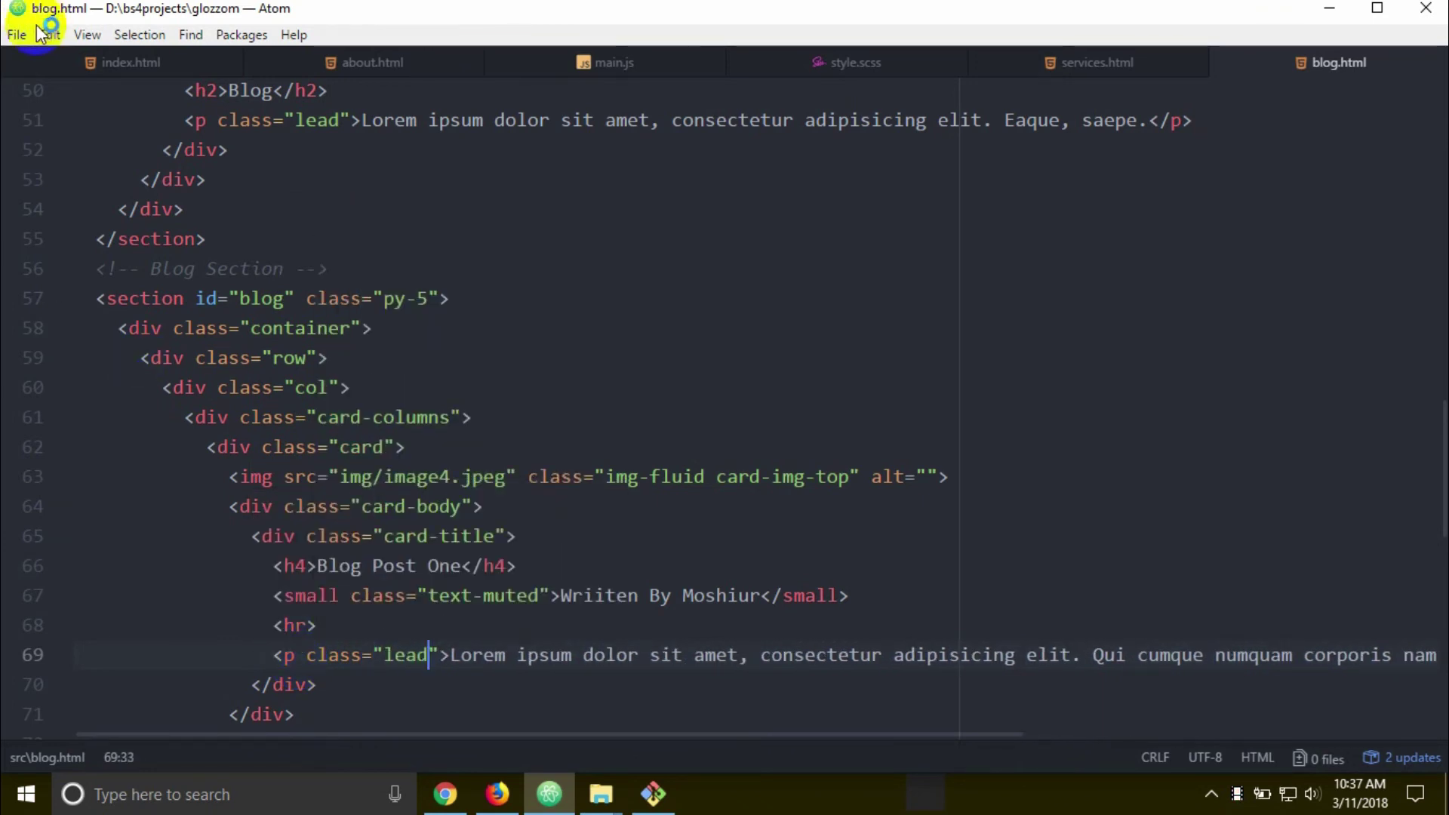
# - Turn on soft wrap from the View menu and add a new line after the paragraph
pyautogui.click(87, 34)
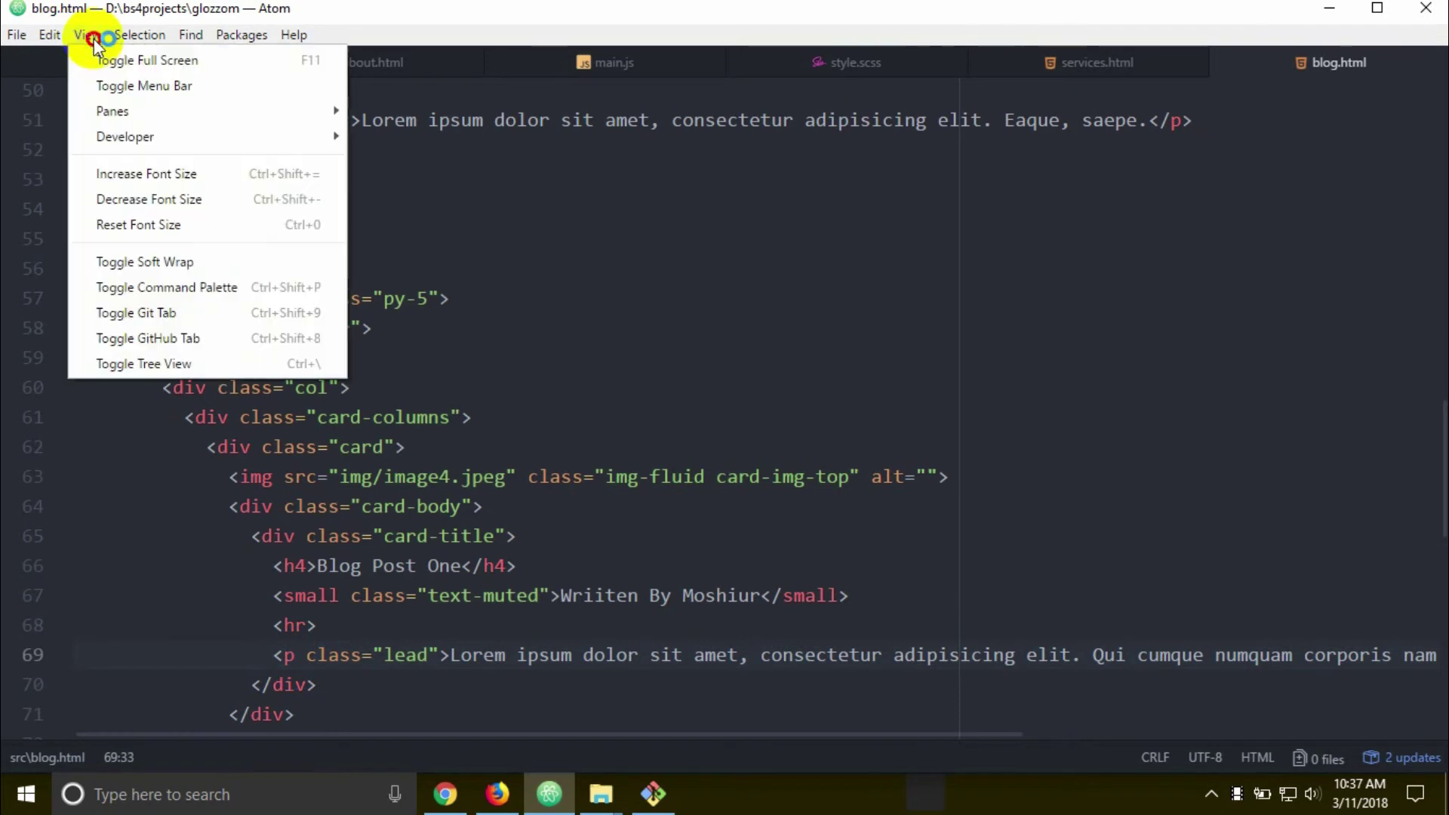
pyautogui.click(145, 261)
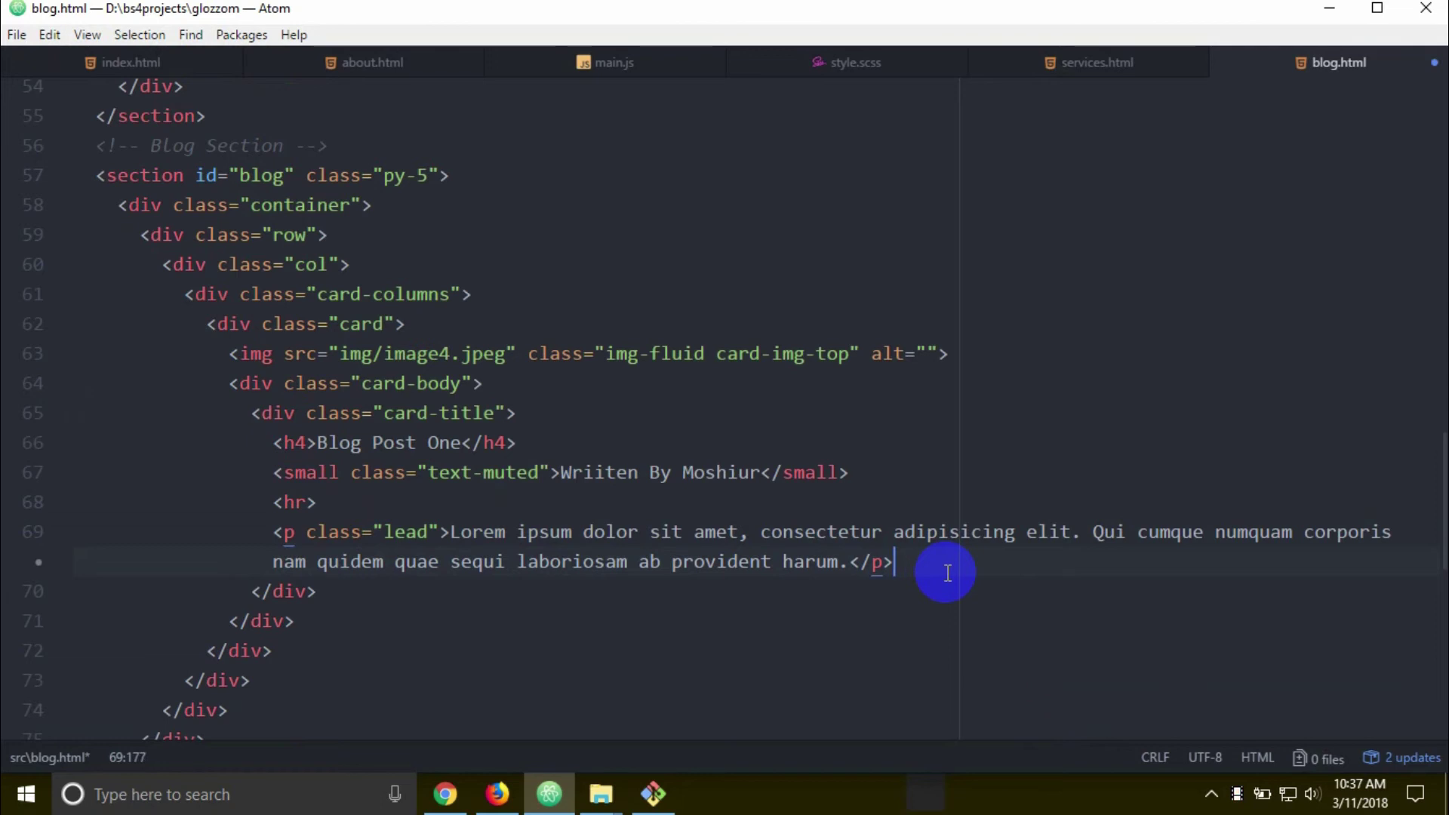
pyautogui.press('Return')
# - Add a Read More link with btn and btn-block classes below the paragraph, starting a btn-dark class
pyautogui.click(498, 793)
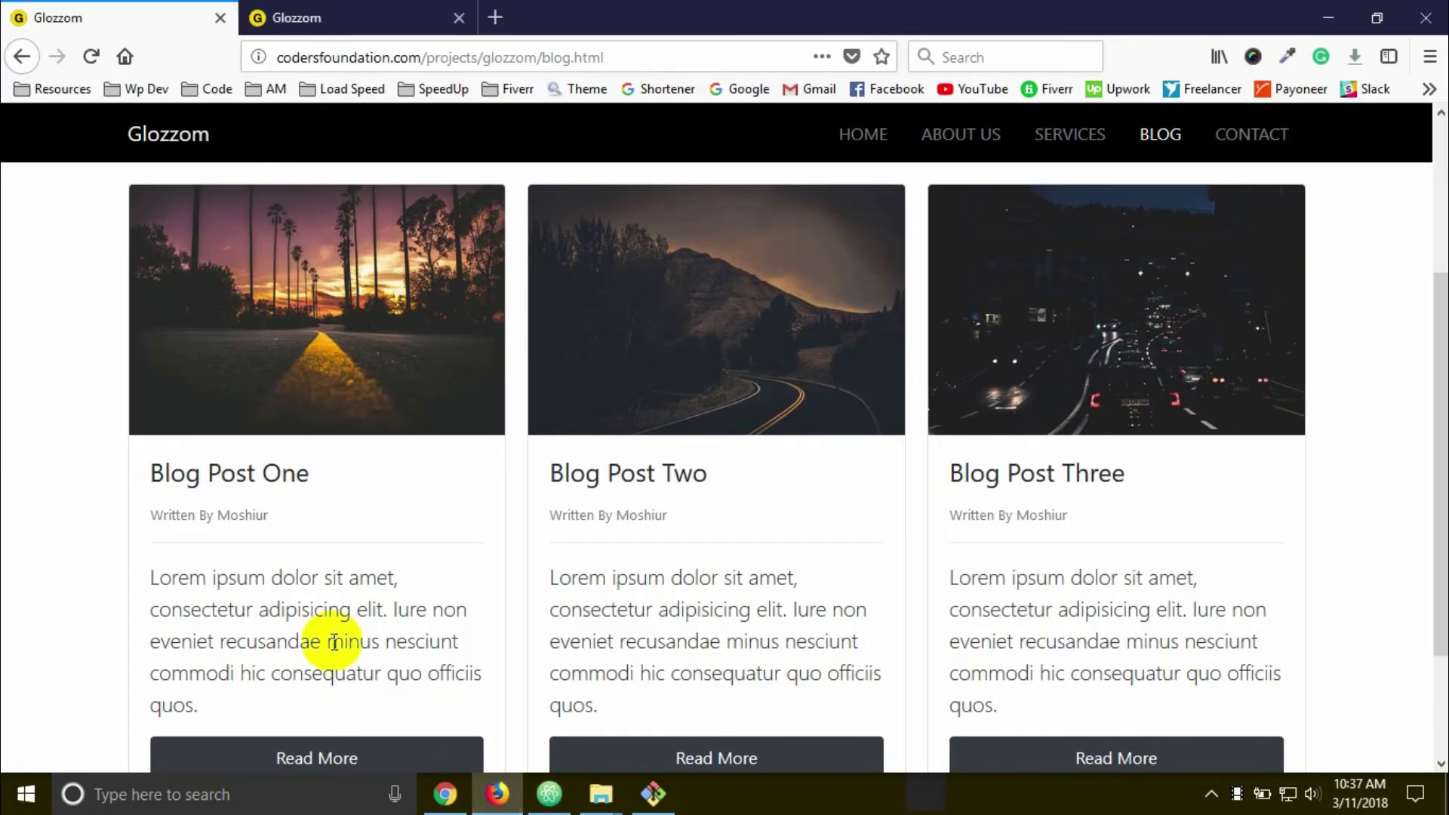
pyautogui.scroll(-3, 337, 641)
pyautogui.click(549, 794)
pyautogui.write('a')
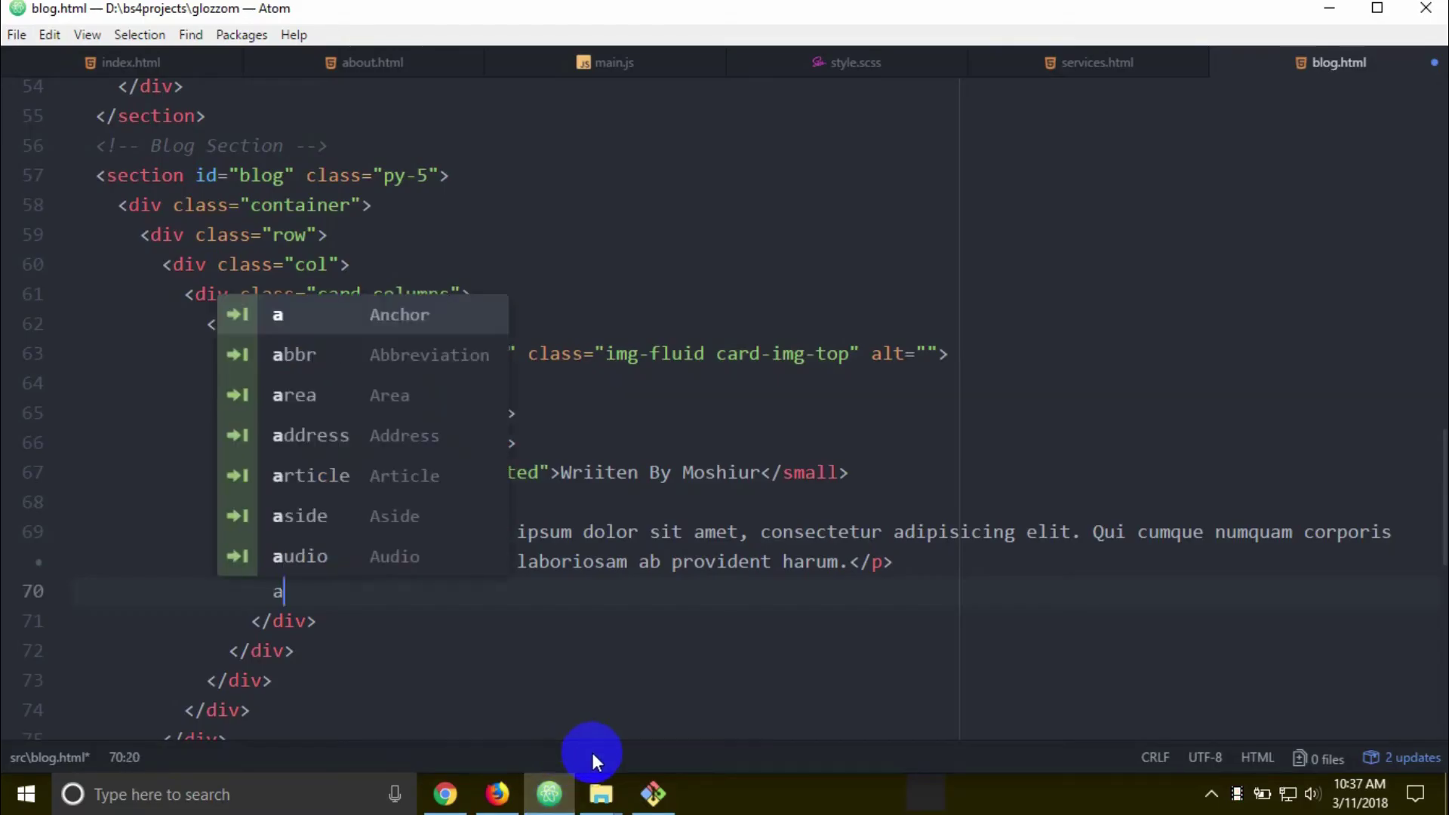
pyautogui.press('Tab')
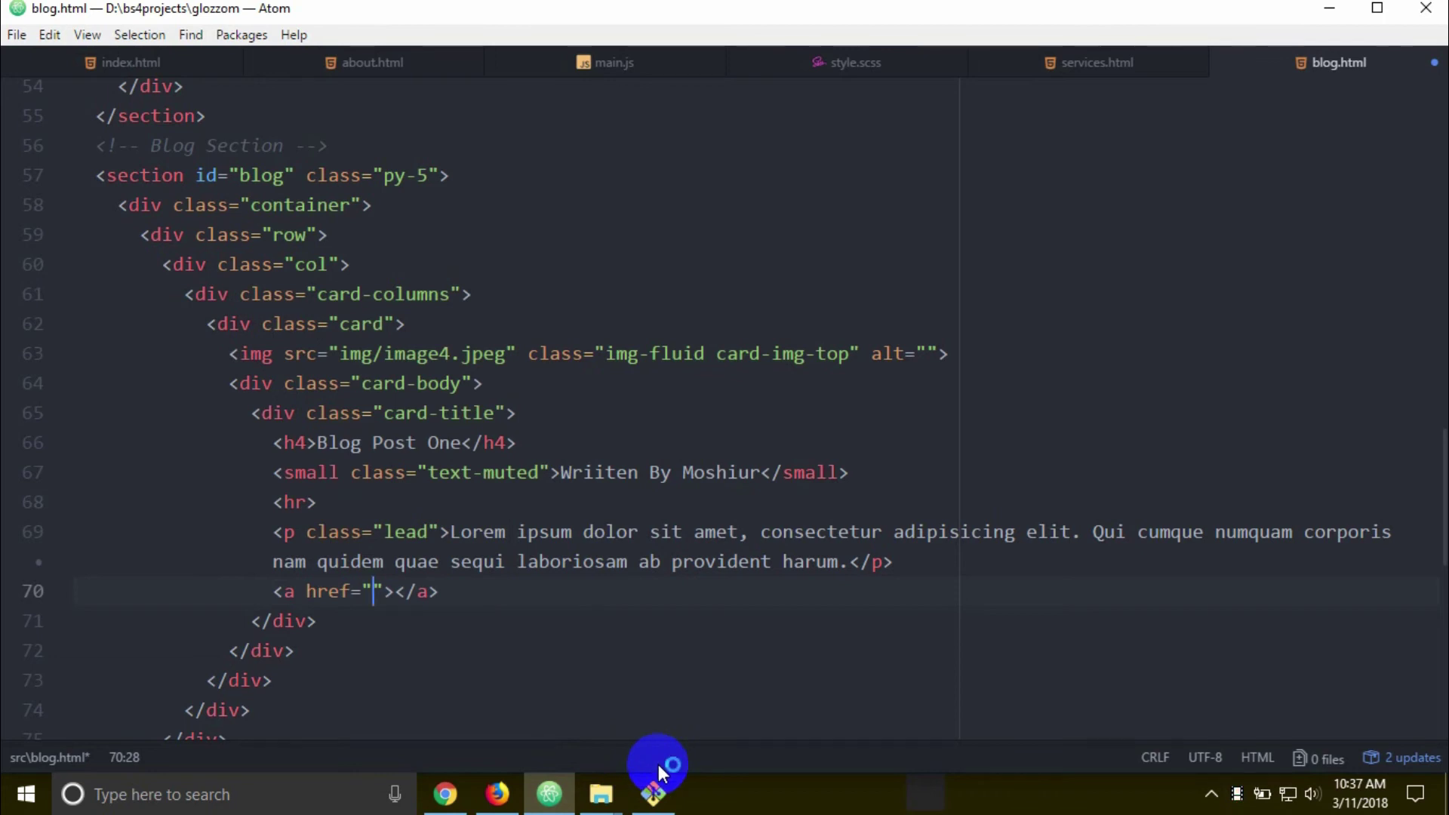
pyautogui.write('R')
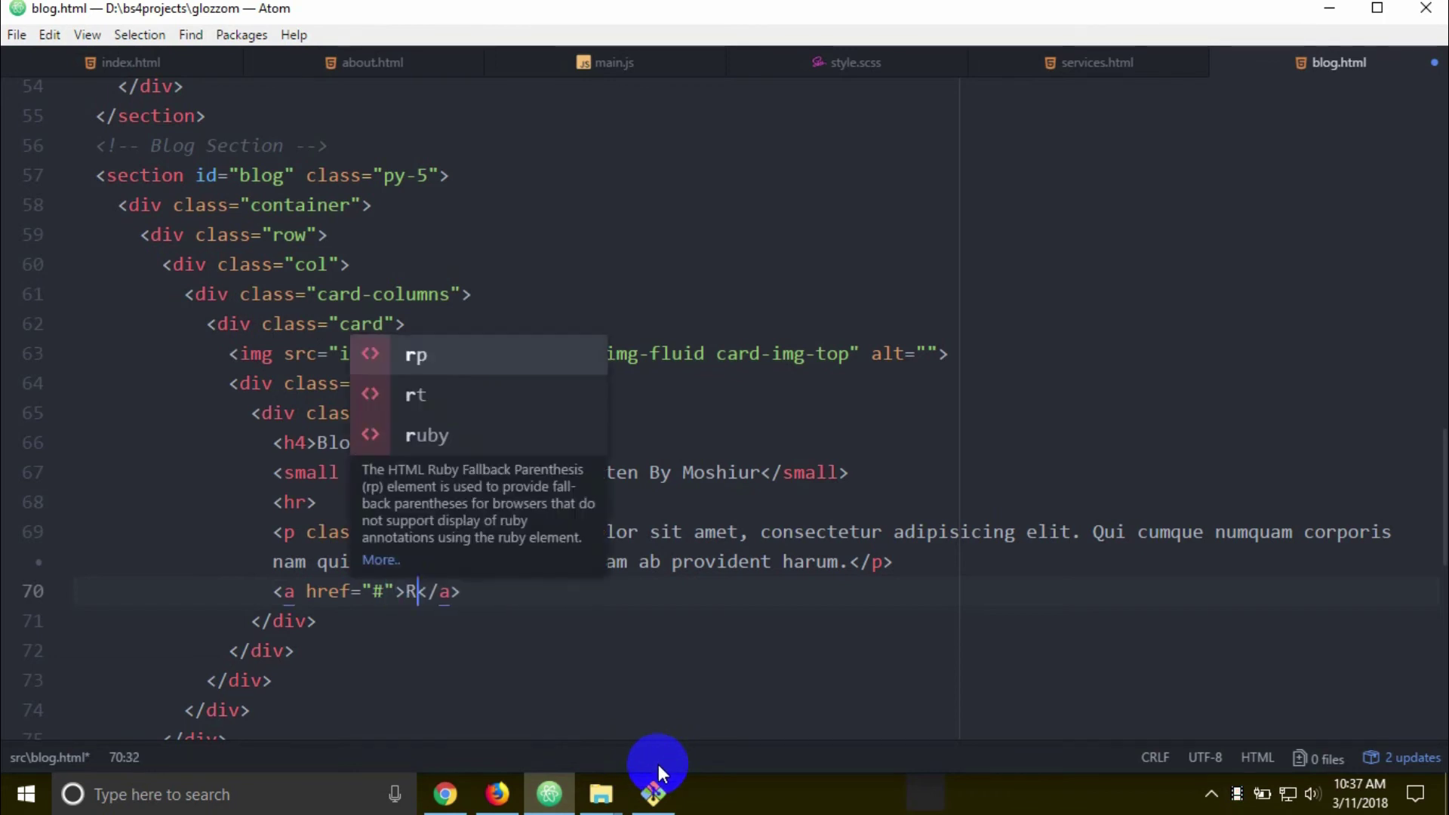
pyautogui.write('ead More')
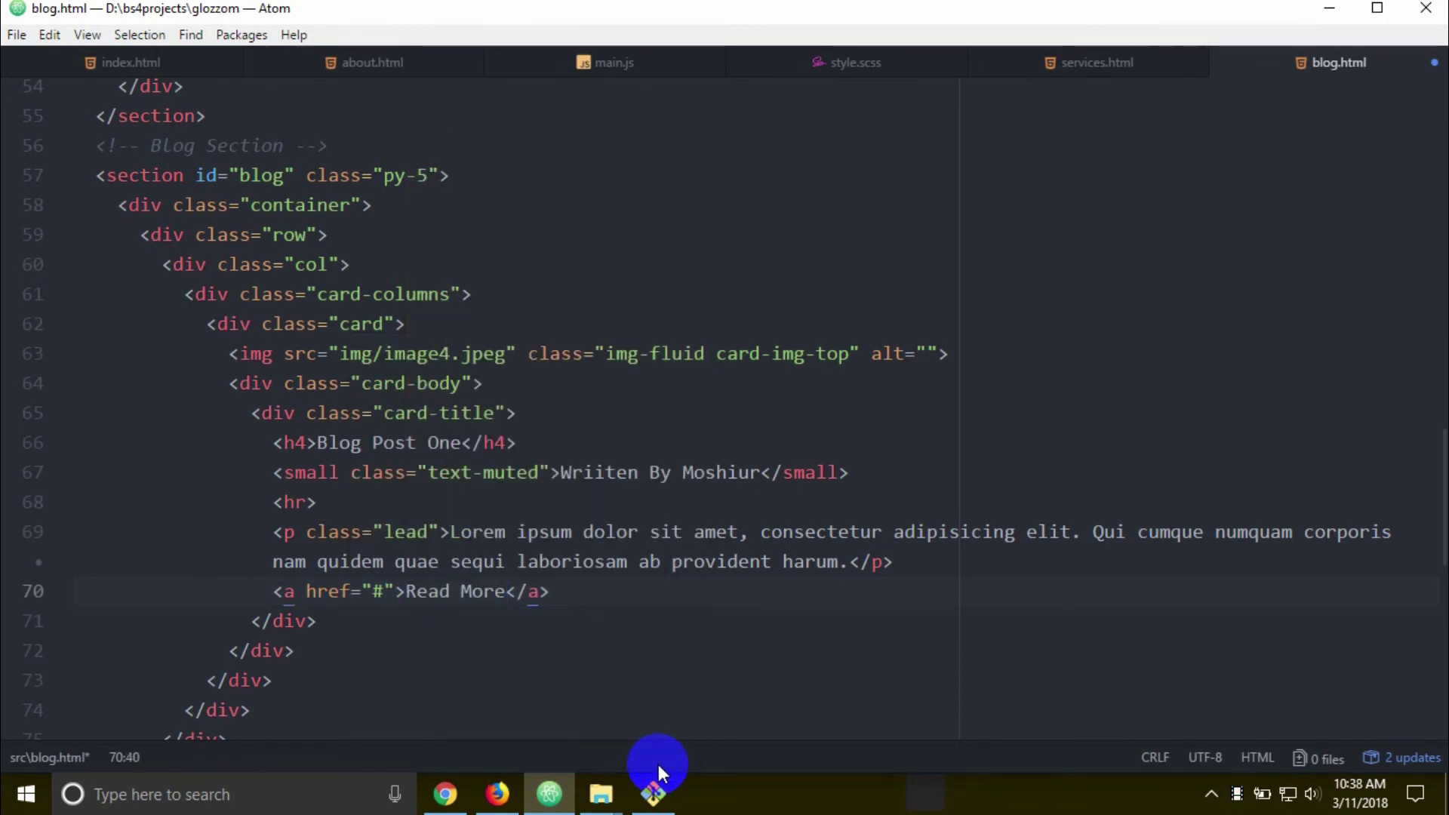
pyautogui.press('Left')
pyautogui.press('Left')
pyautogui.press('Left')
pyautogui.press('Left')
pyautogui.press('Left')
pyautogui.write('class')
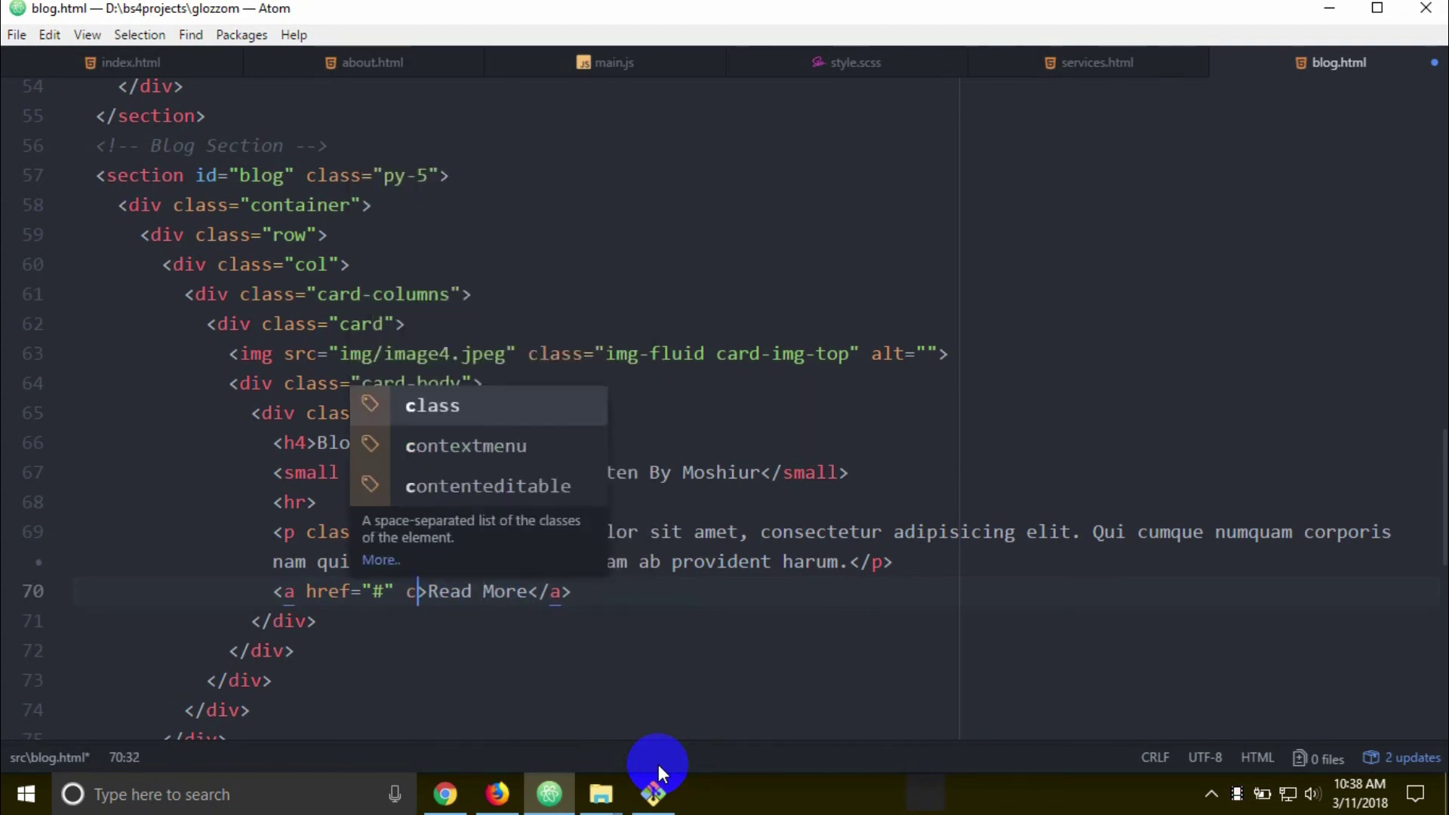
pyautogui.write('="')
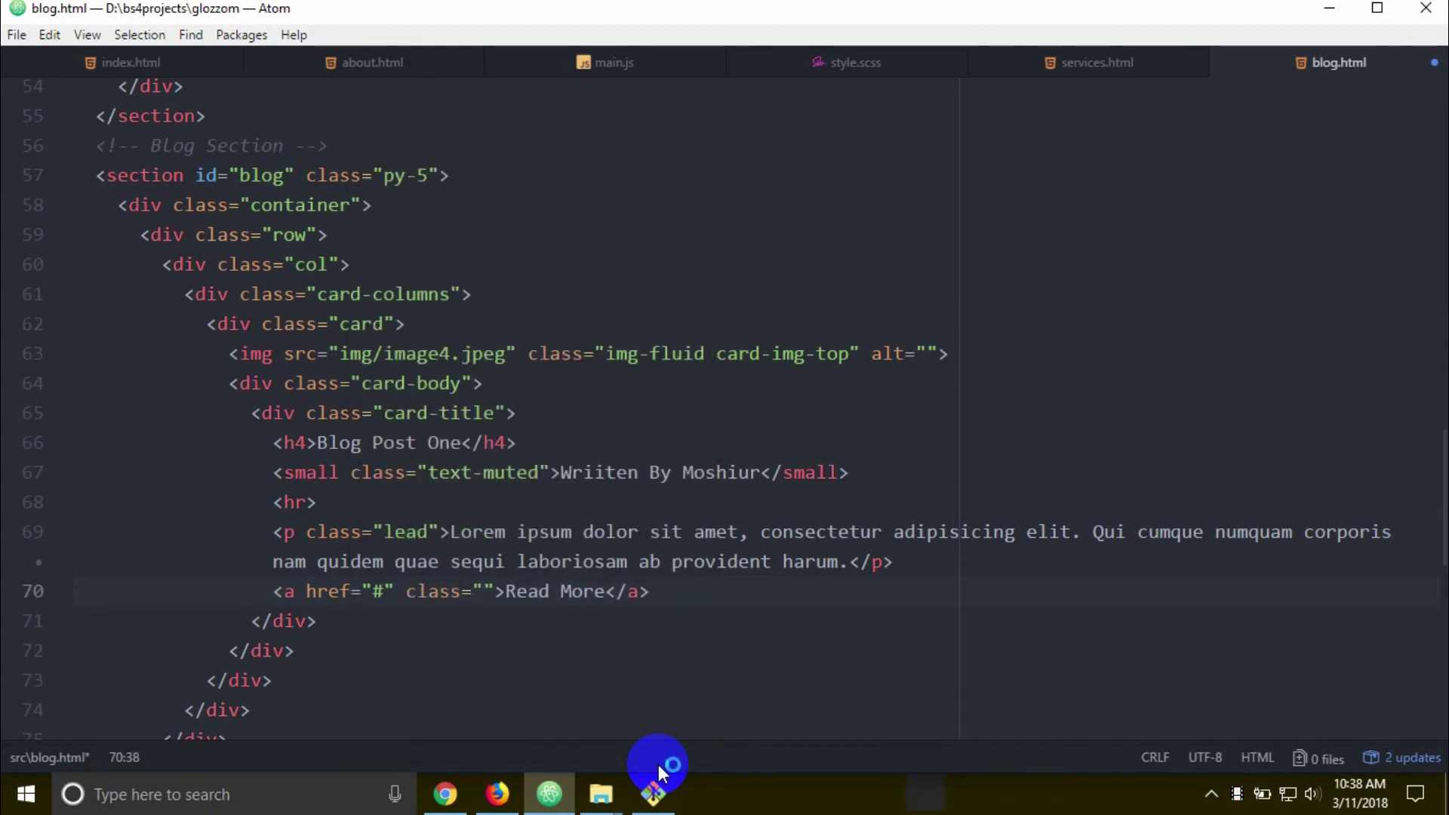
pyautogui.write('btn btn-bl')
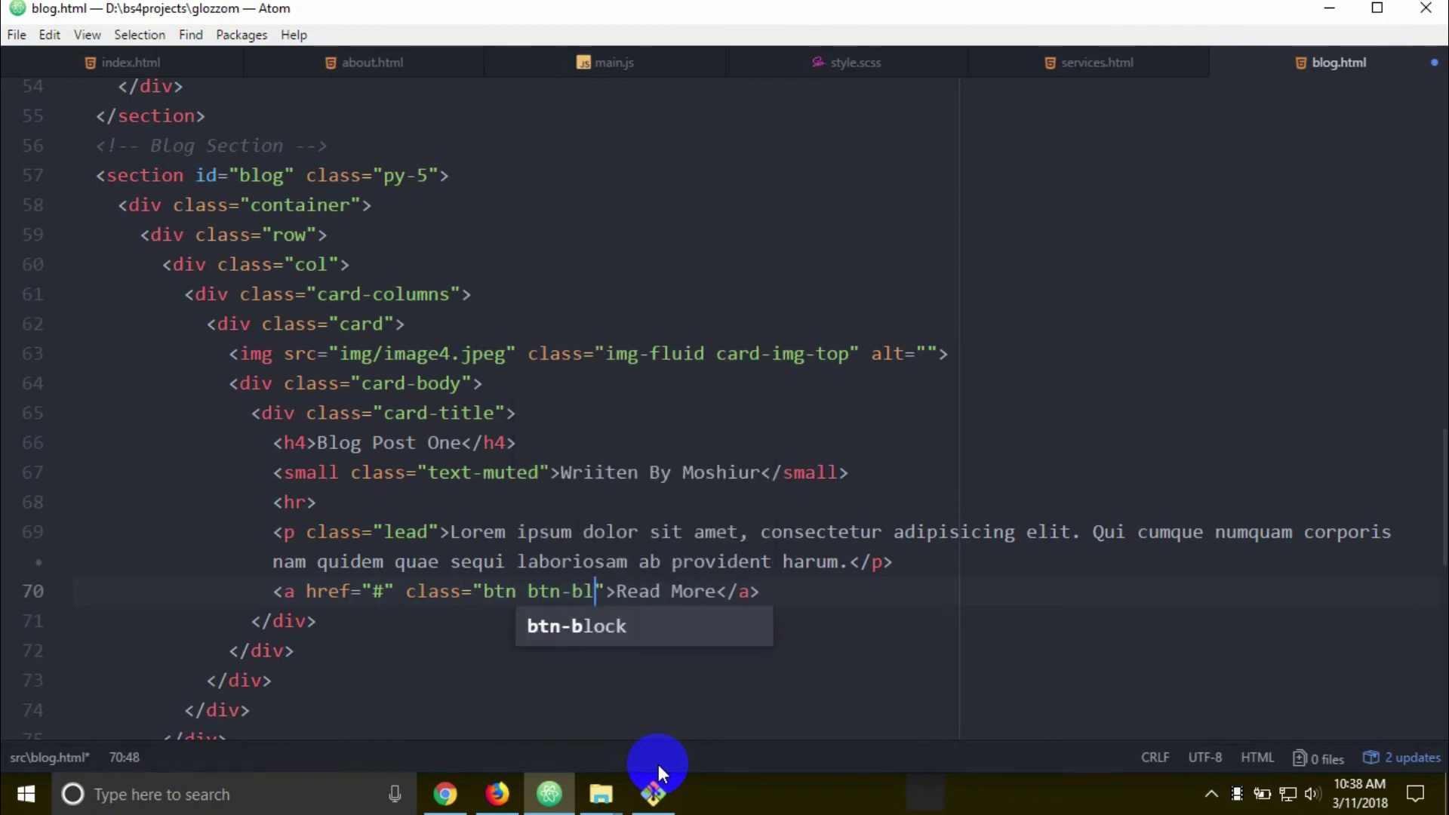
pyautogui.write('ock btn ')
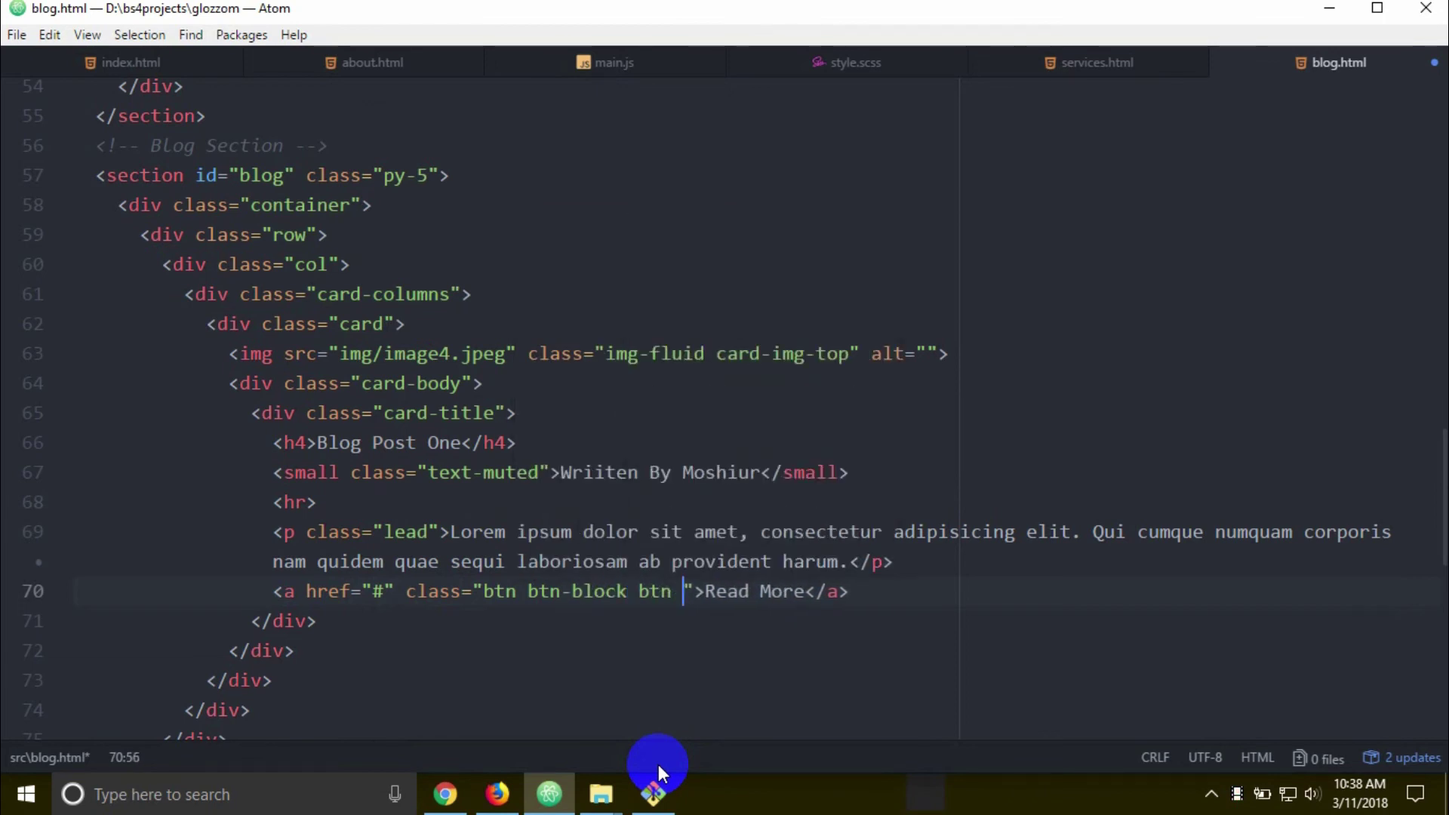
pyautogui.write('-')
pyautogui.press('BackSpace')
pyautogui.press('BackSpace')
pyautogui.write('-')
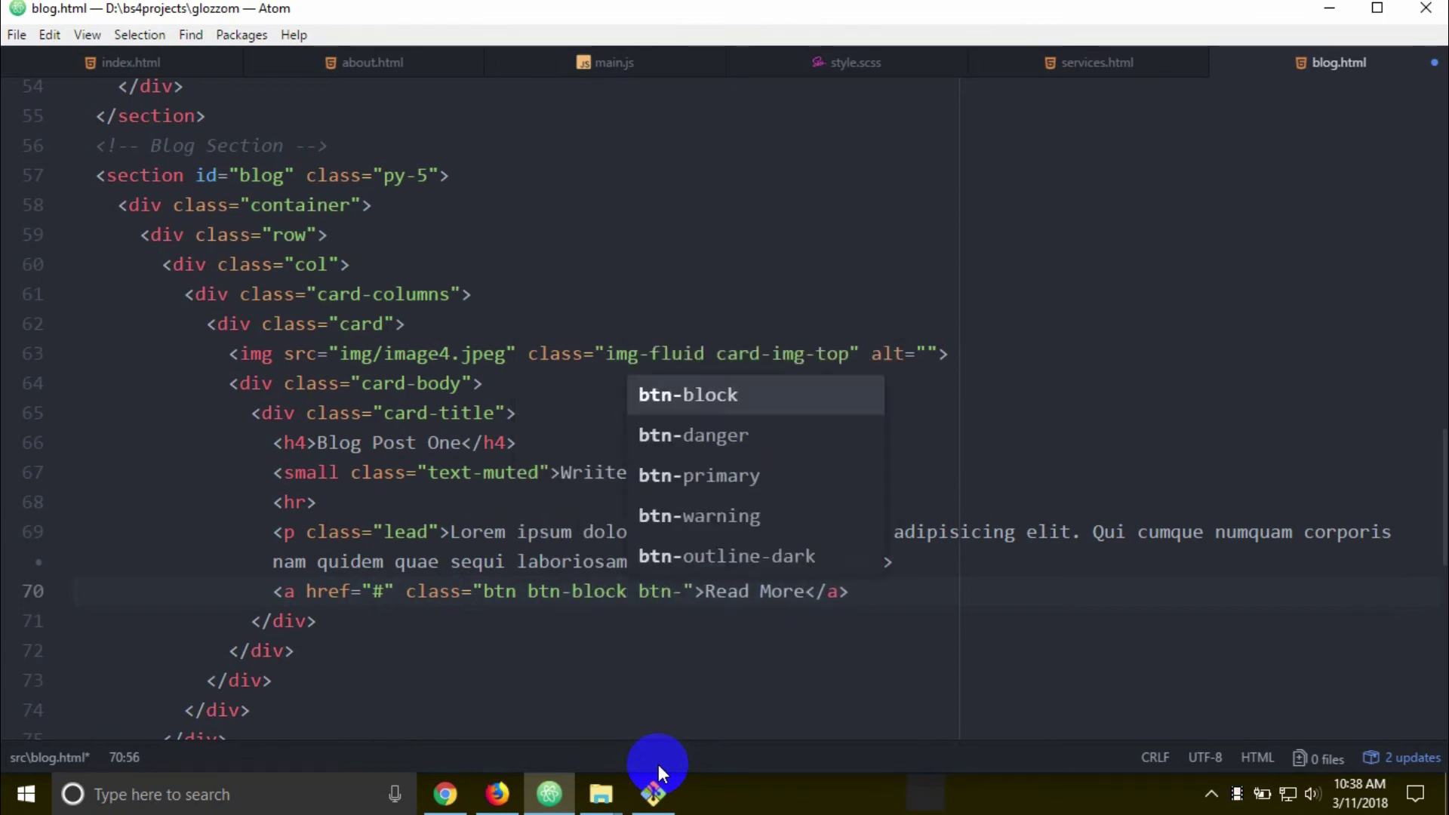
pyautogui.write('dark')
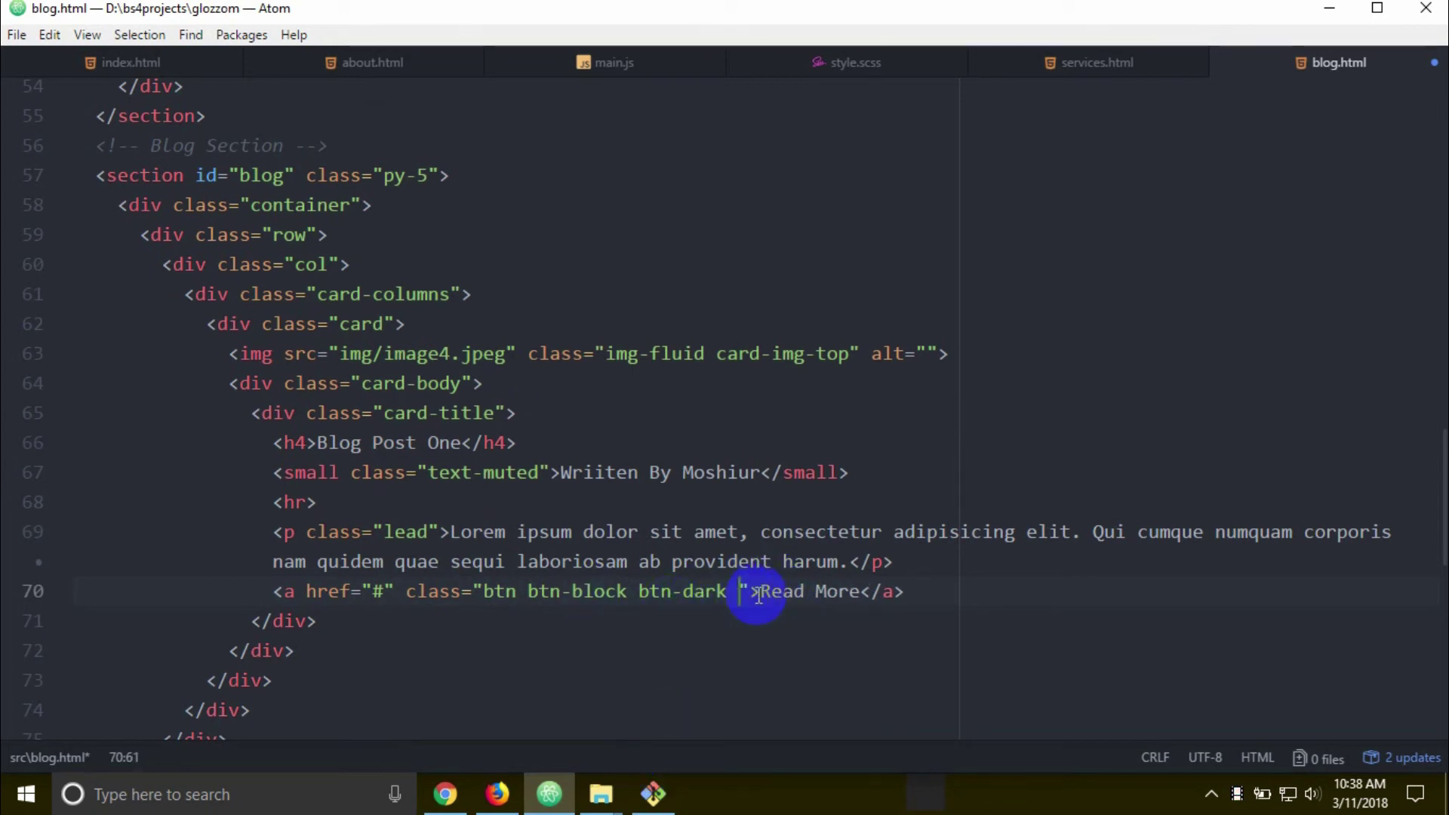
pyautogui.write(' m')
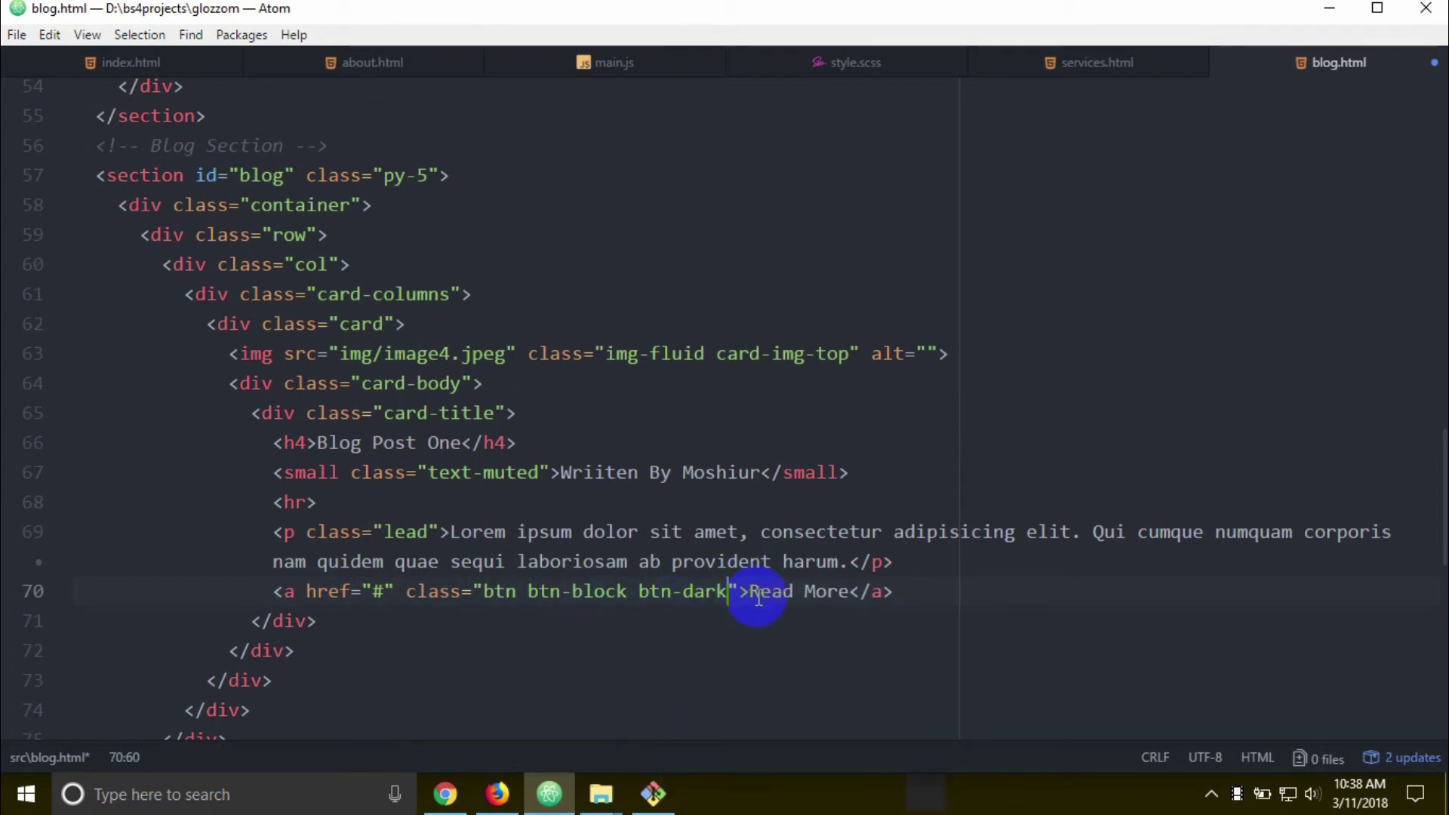
# - Compare the localhost blog page's single card with the codersfoundation reference tab, then return to Atom
pyautogui.click(498, 793)
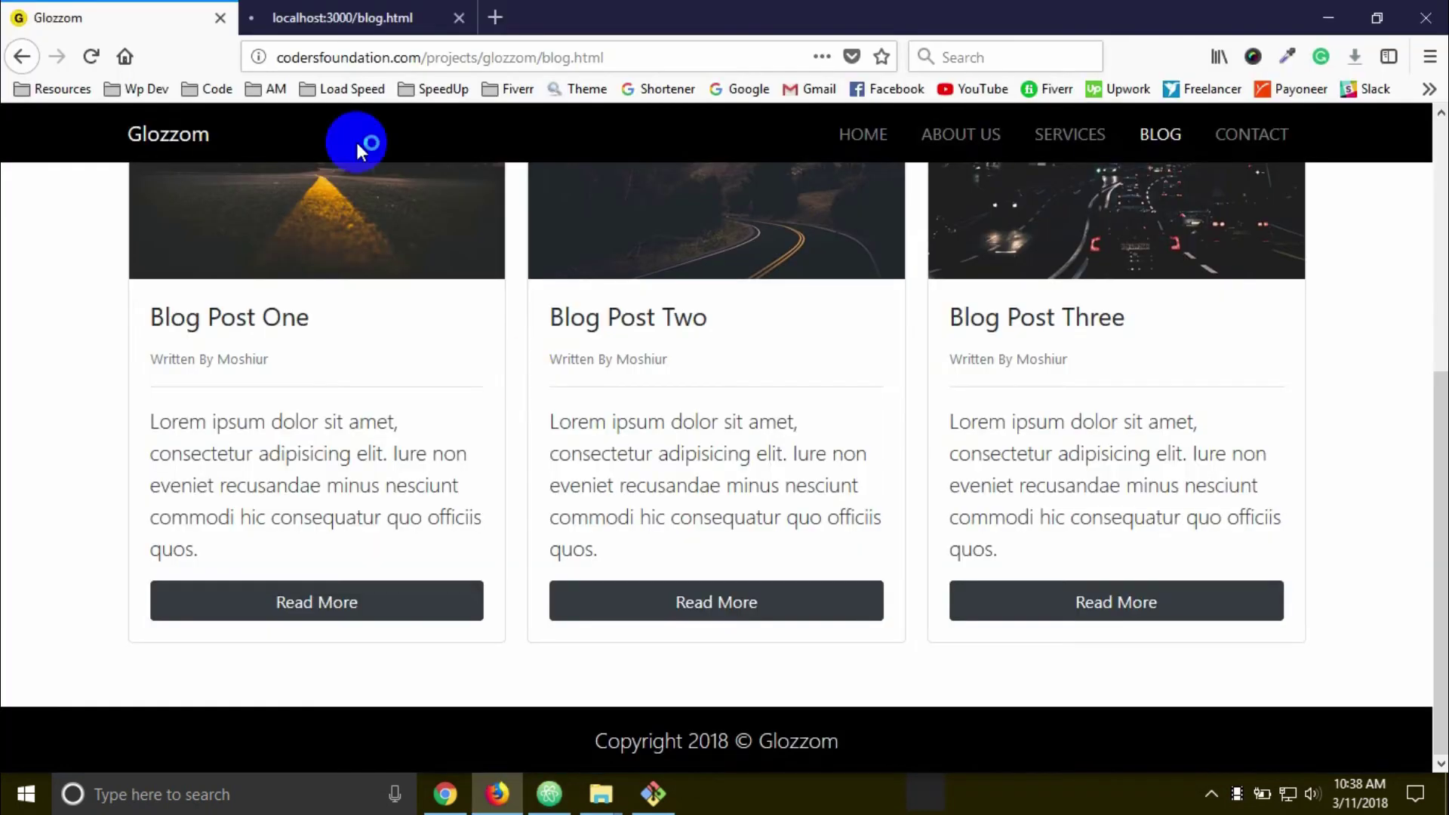
pyautogui.click(410, 16)
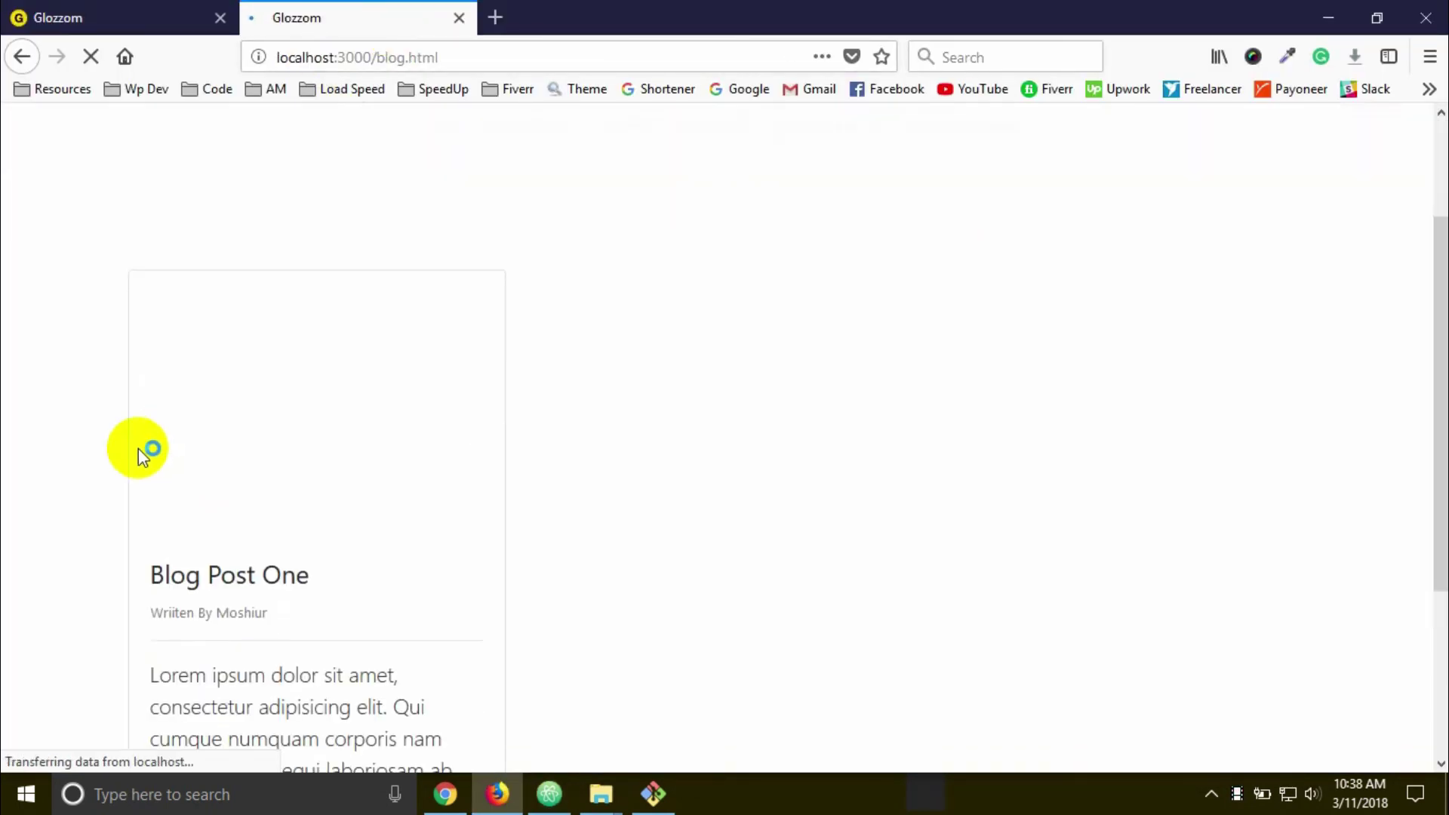
pyautogui.scroll(-5, 12, 436)
pyautogui.scroll(-1, 12, 436)
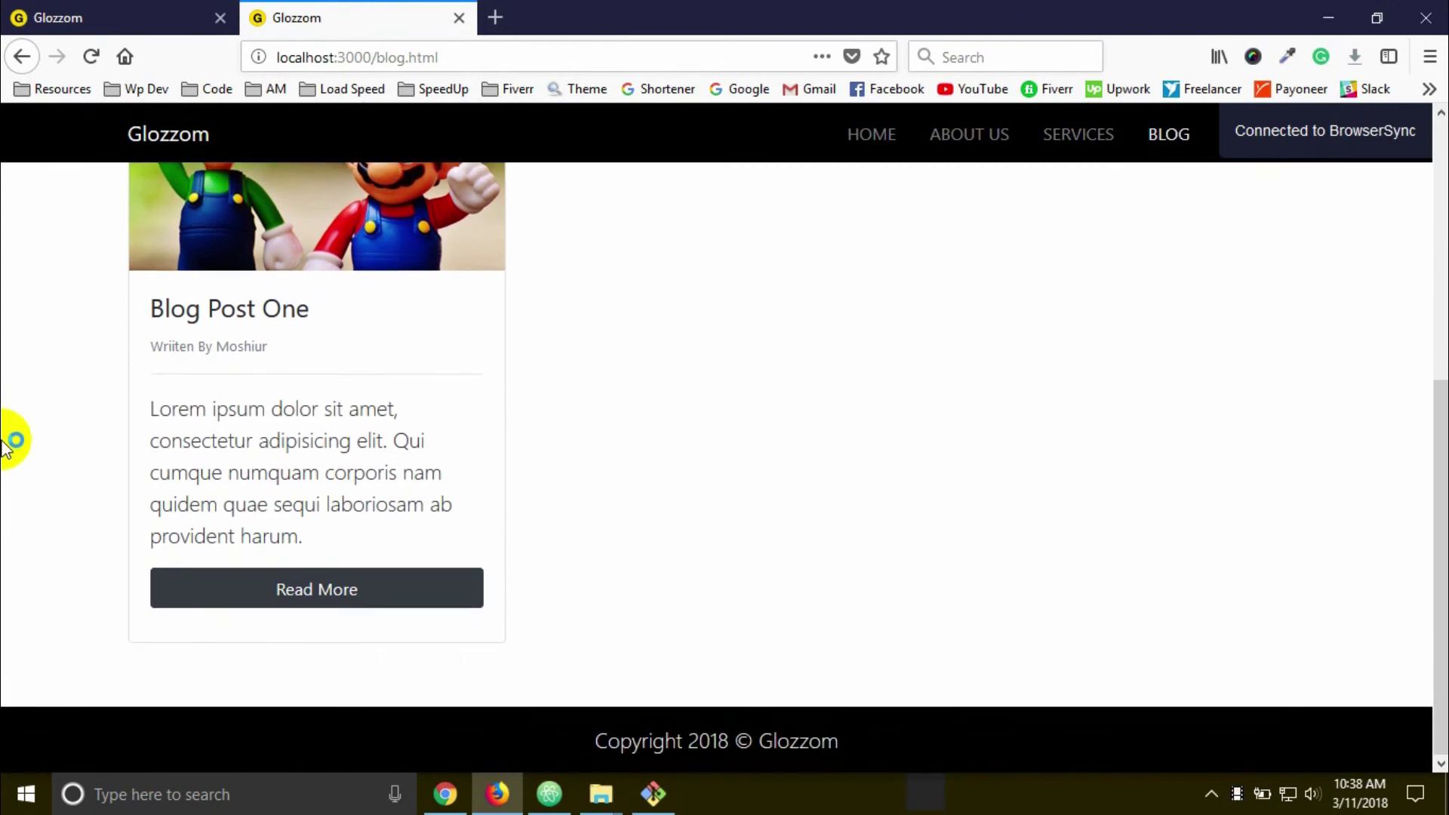
pyautogui.scroll(1, 15, 466)
pyautogui.scroll(1, 16, 466)
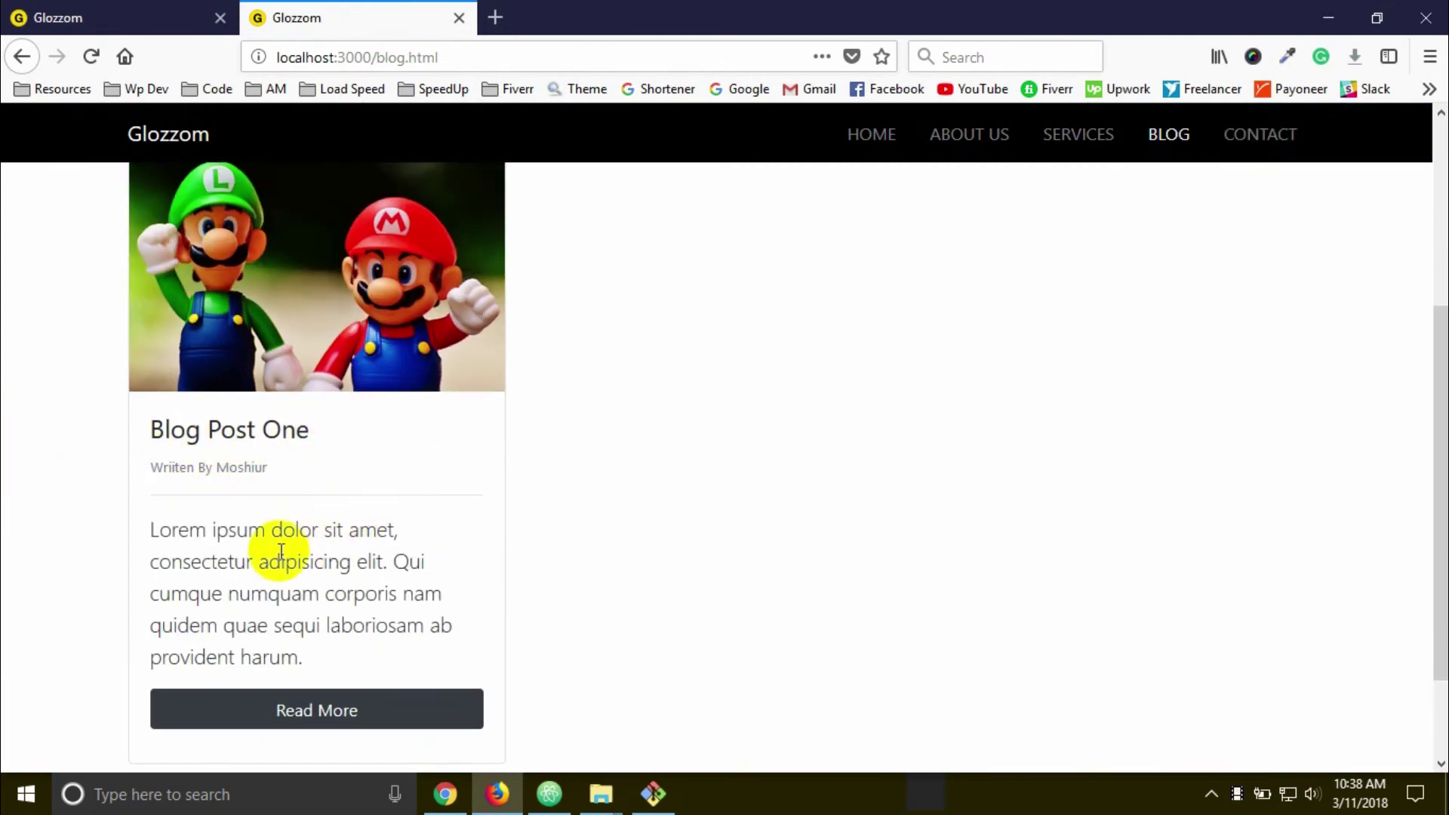
pyautogui.scroll(-2, 467, 488)
pyautogui.scroll(-1, 294, 430)
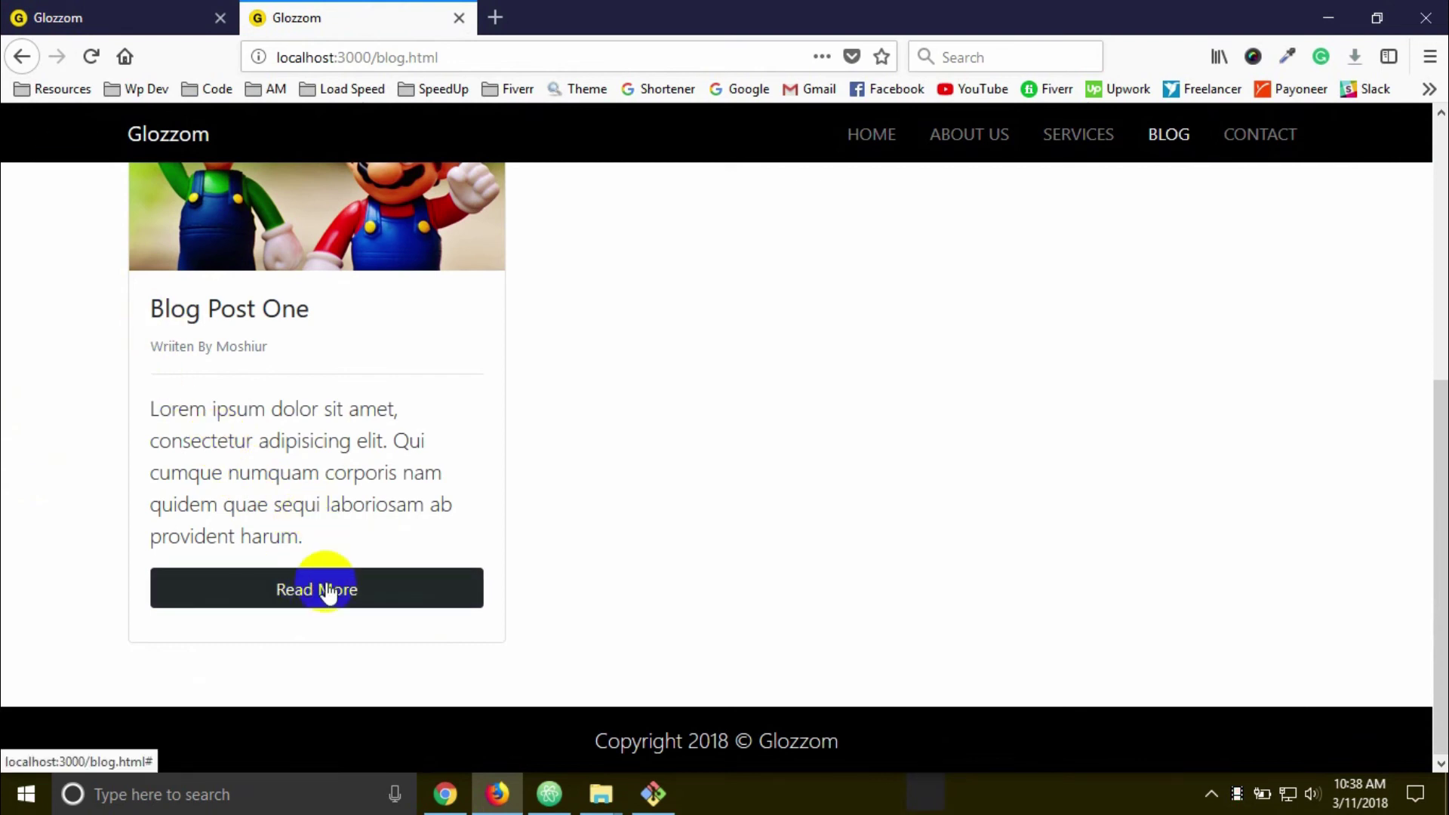
pyautogui.click(55, 21)
pyautogui.scroll(2, 300, 436)
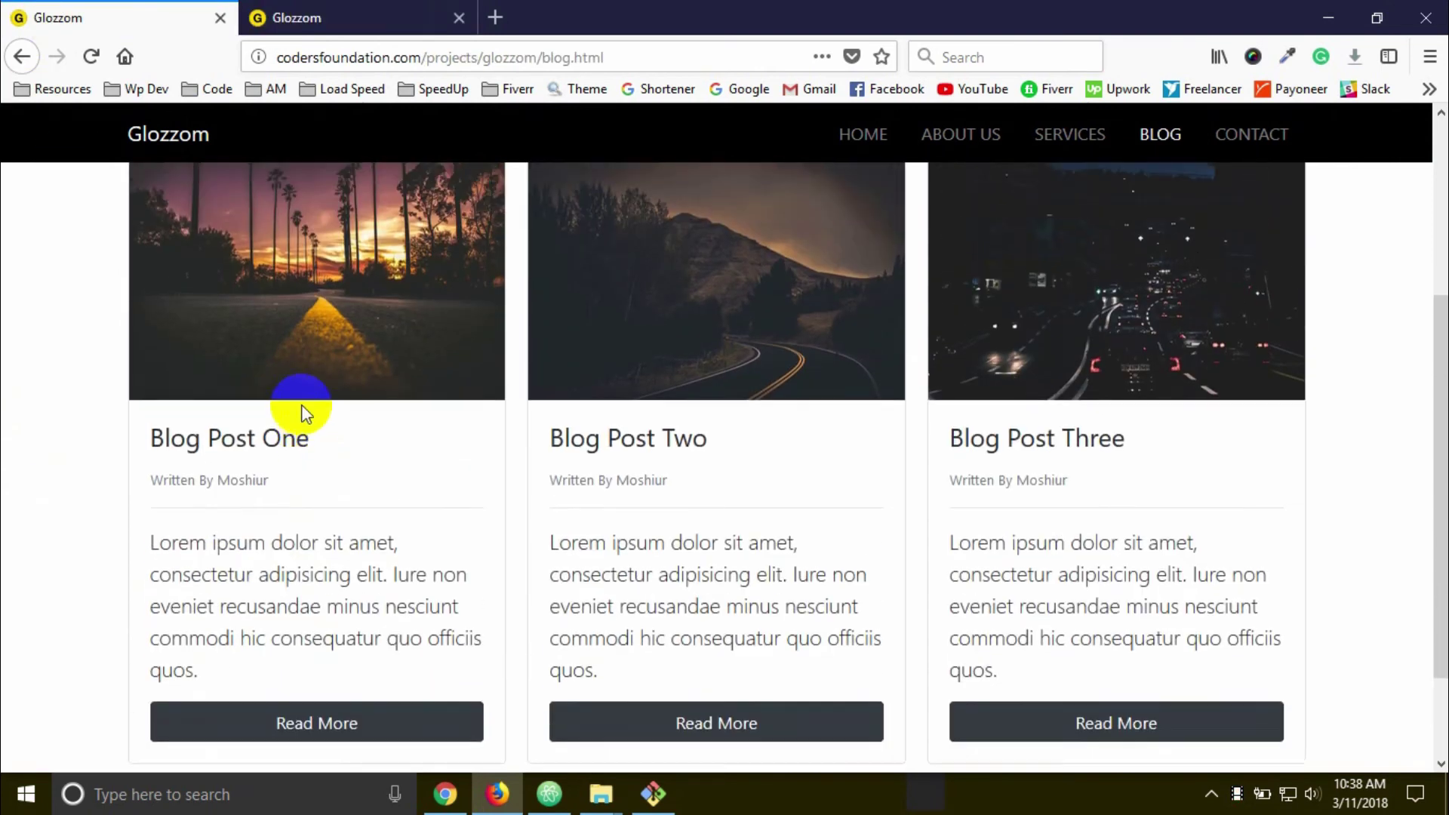
pyautogui.scroll(-2, 299, 420)
pyautogui.scroll(5, 329, 407)
pyautogui.click(290, 18)
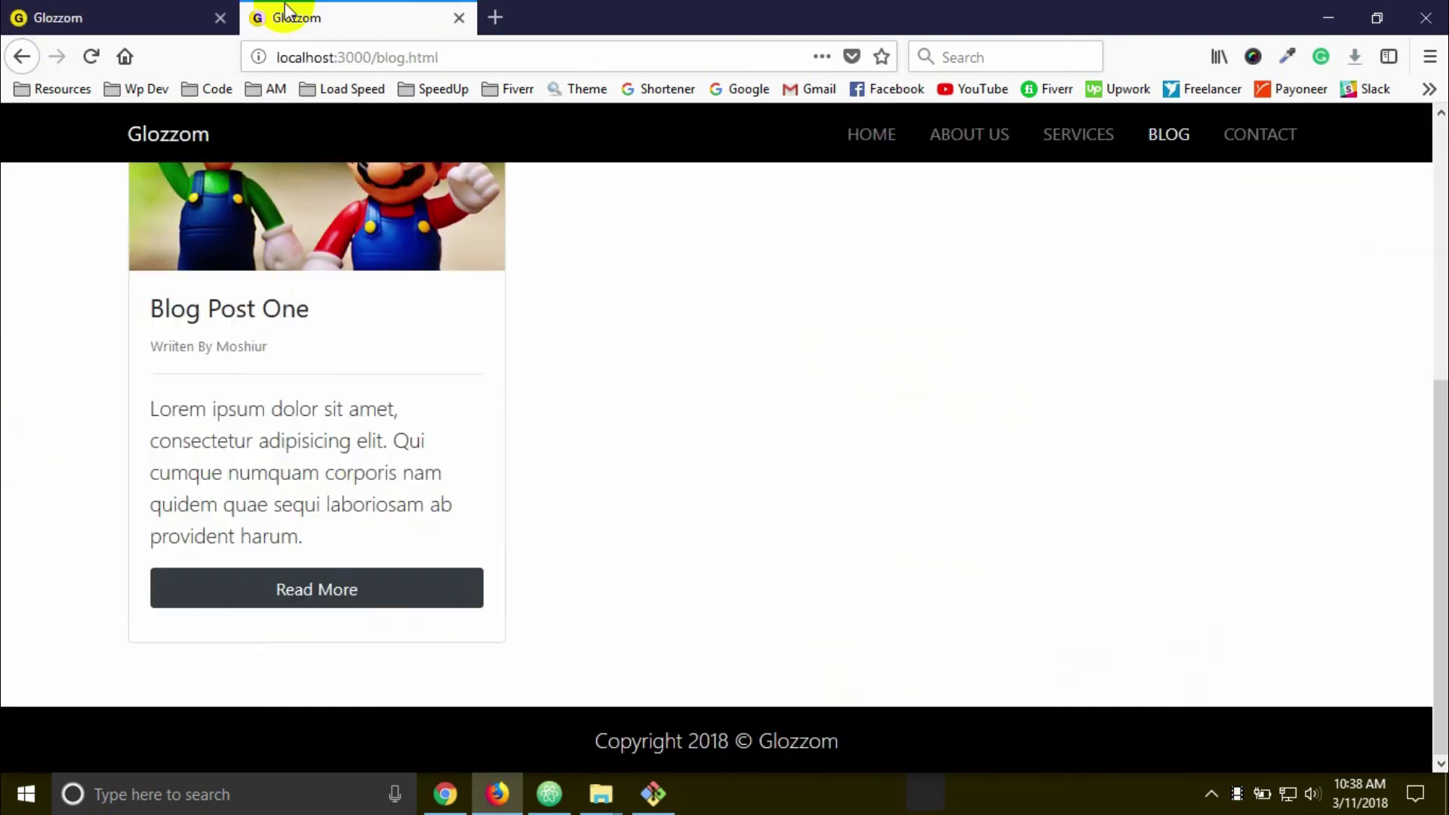
pyautogui.scroll(2, 343, 329)
pyautogui.scroll(-2, 342, 330)
pyautogui.scroll(-2, 311, 363)
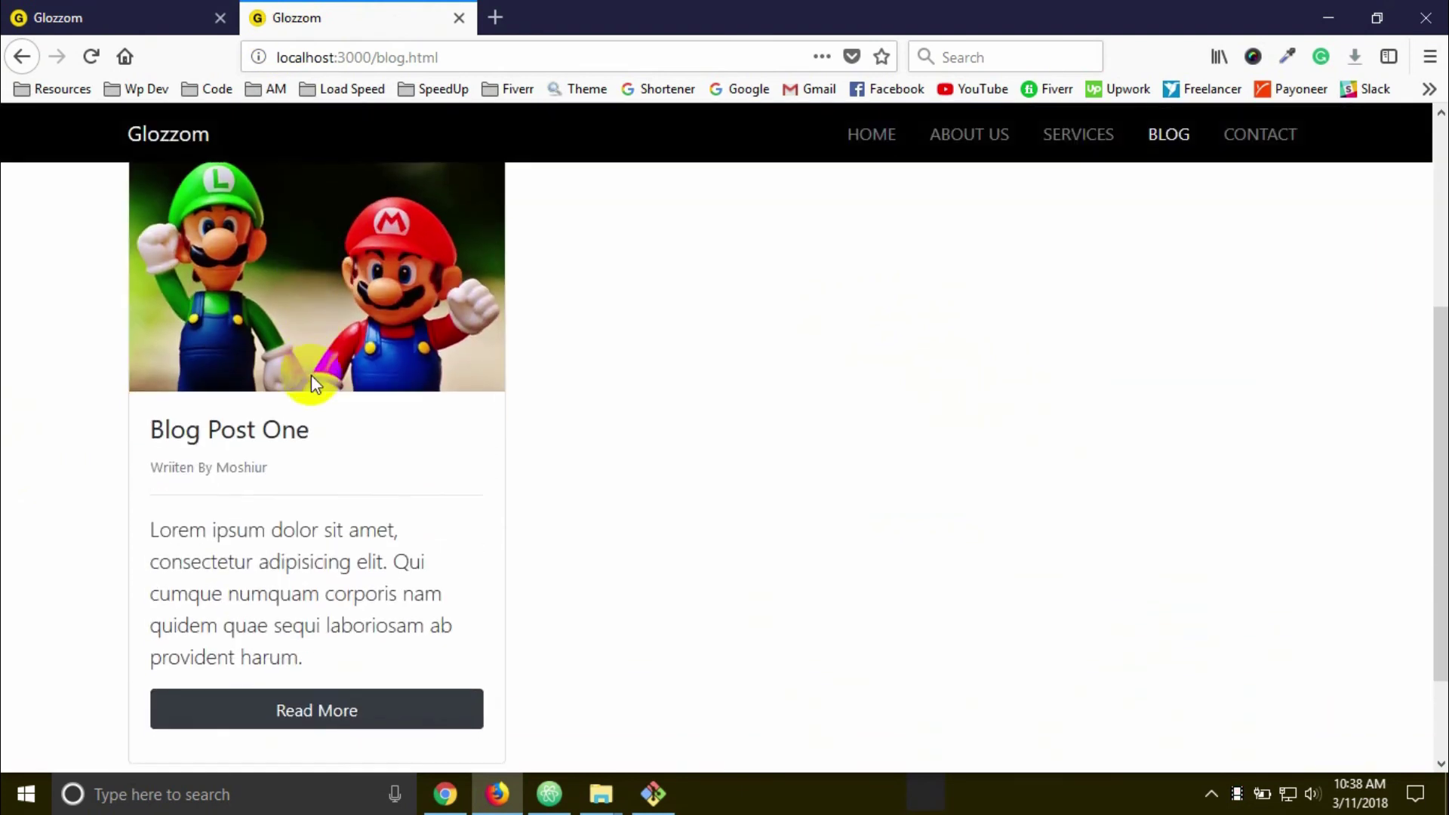
pyautogui.click(548, 794)
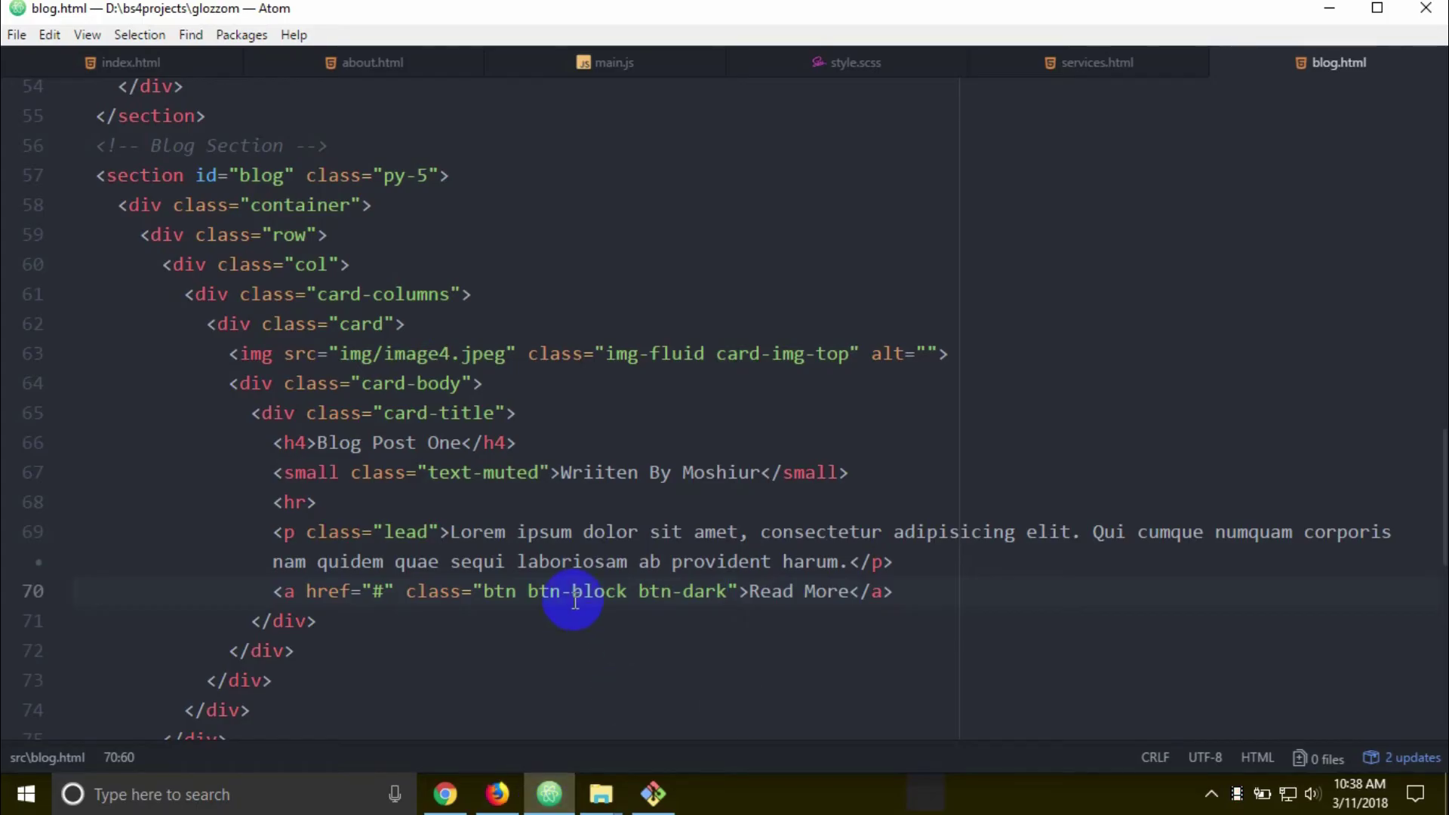
# - Select the whole Blog Post One card block (lines 62-73) to copy it
pyautogui.click(208, 294)
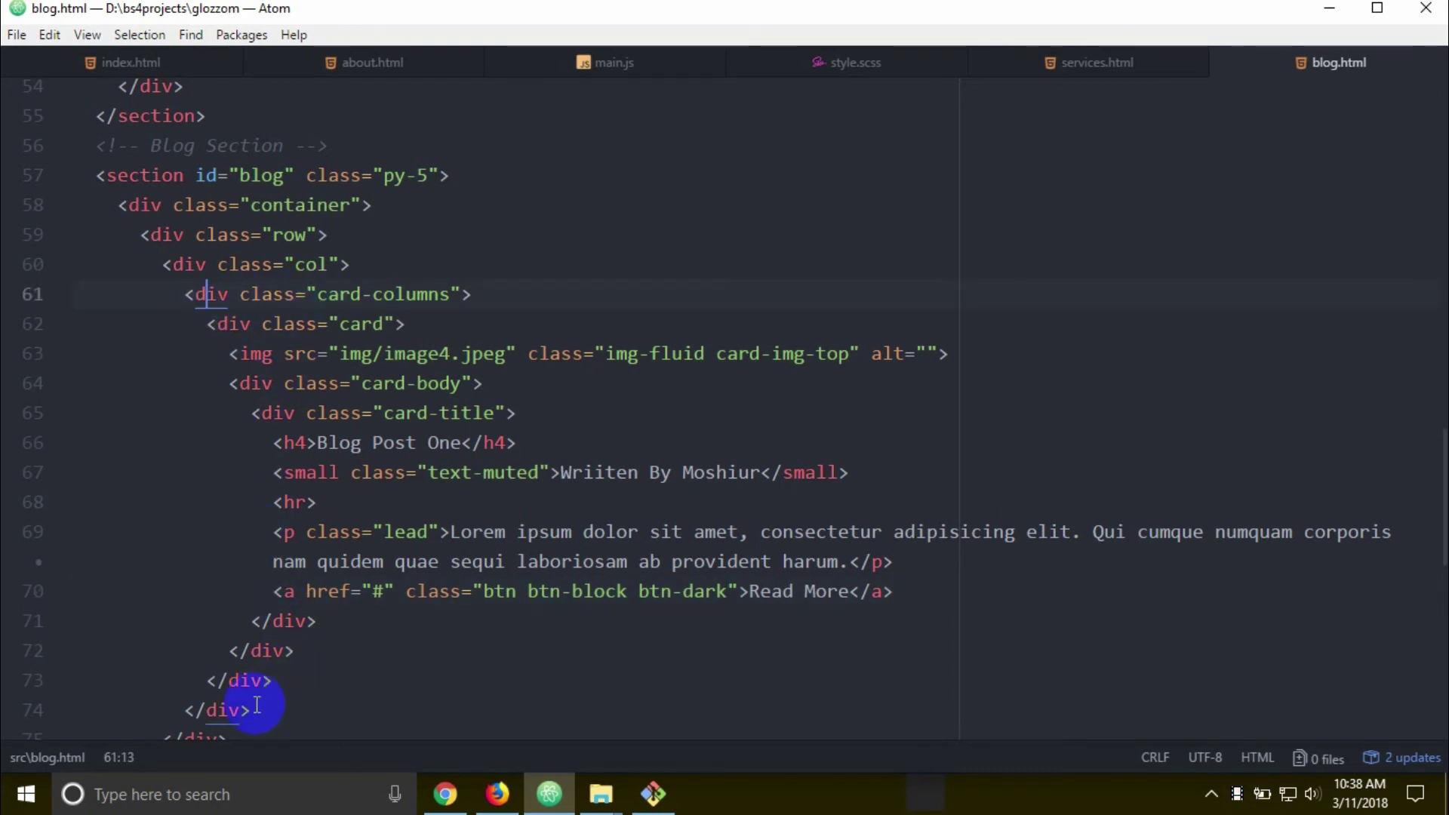
pyautogui.moveTo(249, 710)
pyautogui.mouseDown()
pyautogui.moveTo(171, 410)
pyautogui.moveTo(186, 288)
pyautogui.mouseUp()
pyautogui.hotkey('ctrl', 'c')
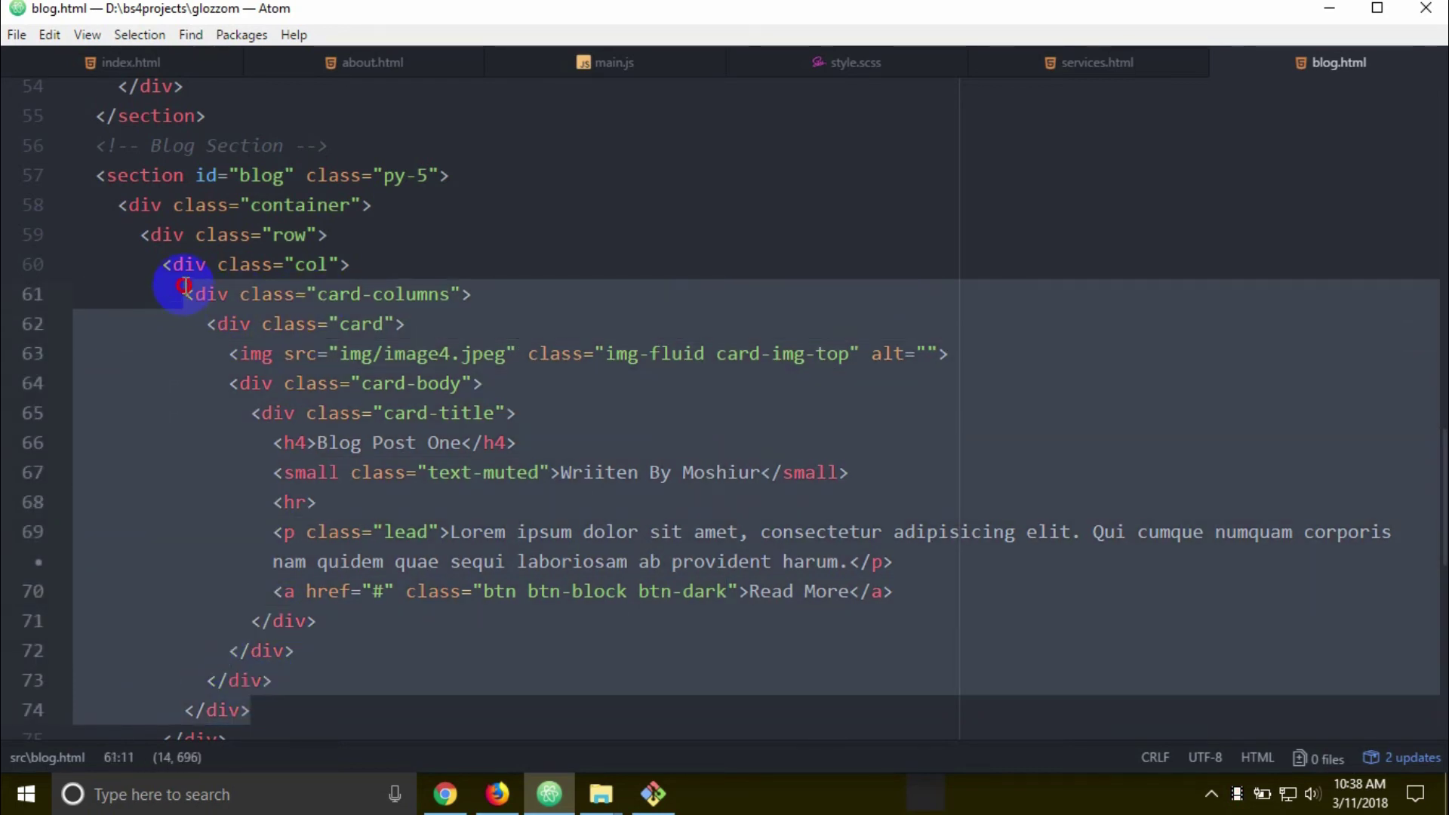
pyautogui.click(219, 324)
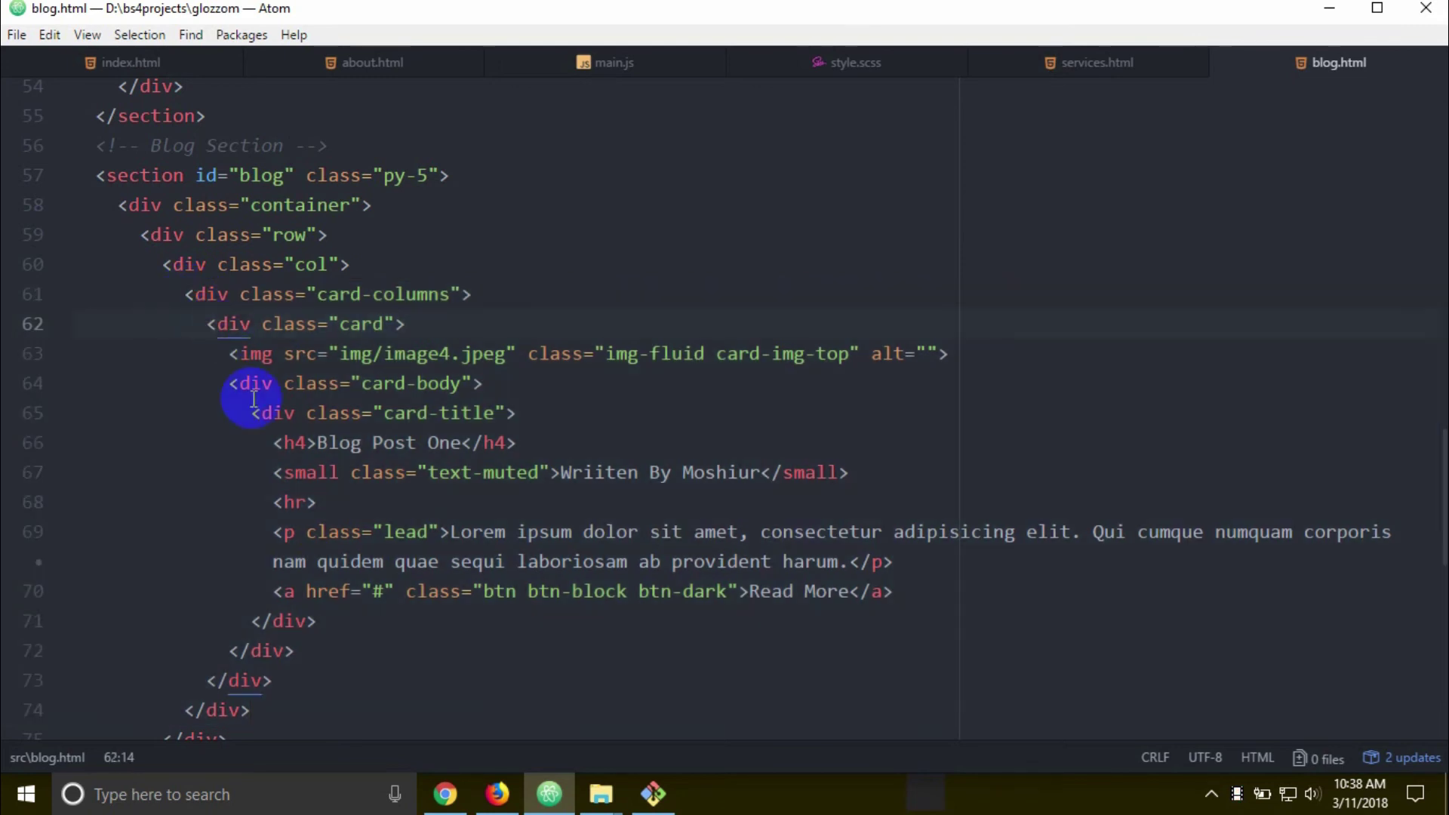
pyautogui.click(255, 323)
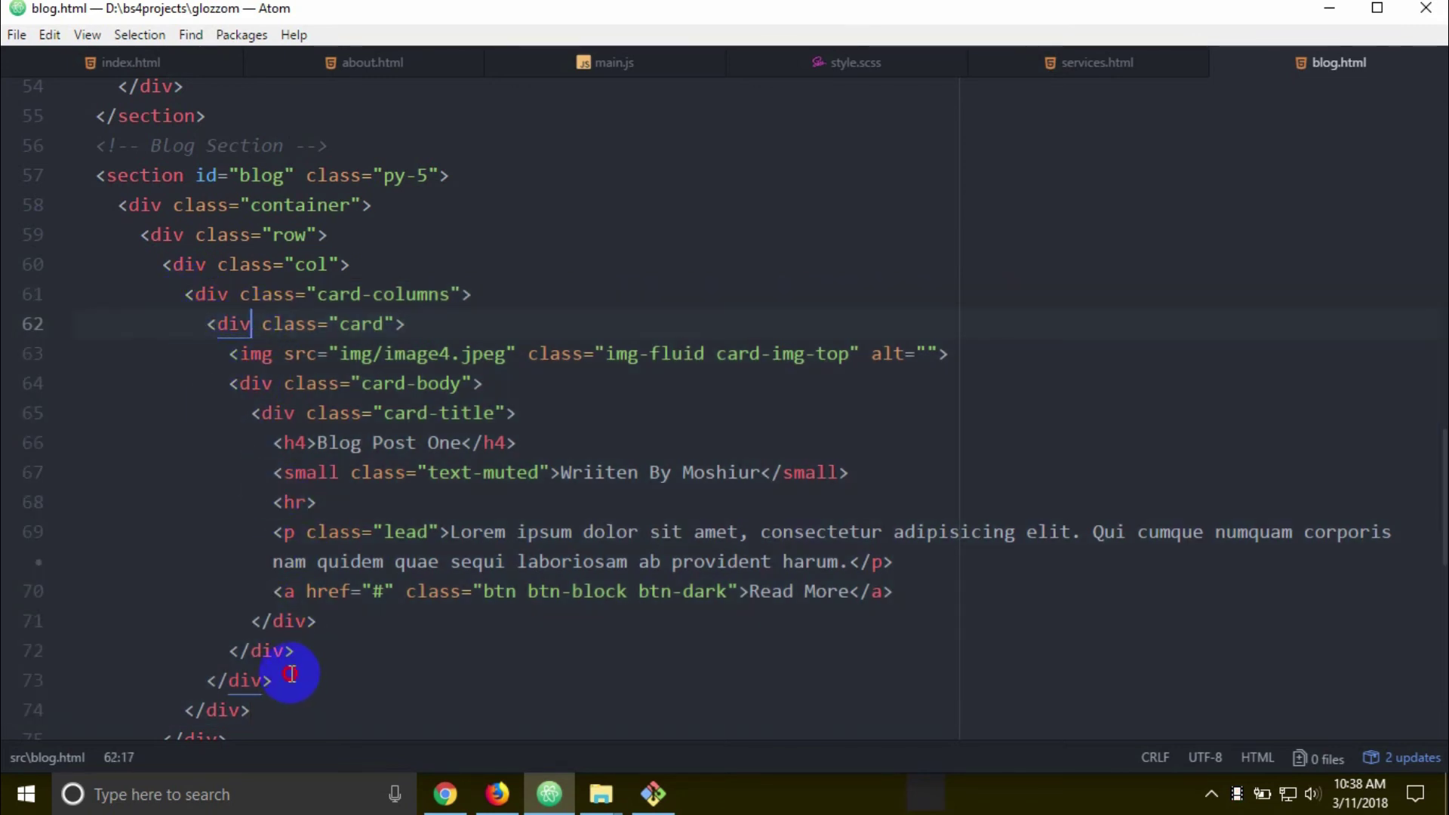
pyautogui.moveTo(291, 677); pyautogui.dragTo(219, 327)
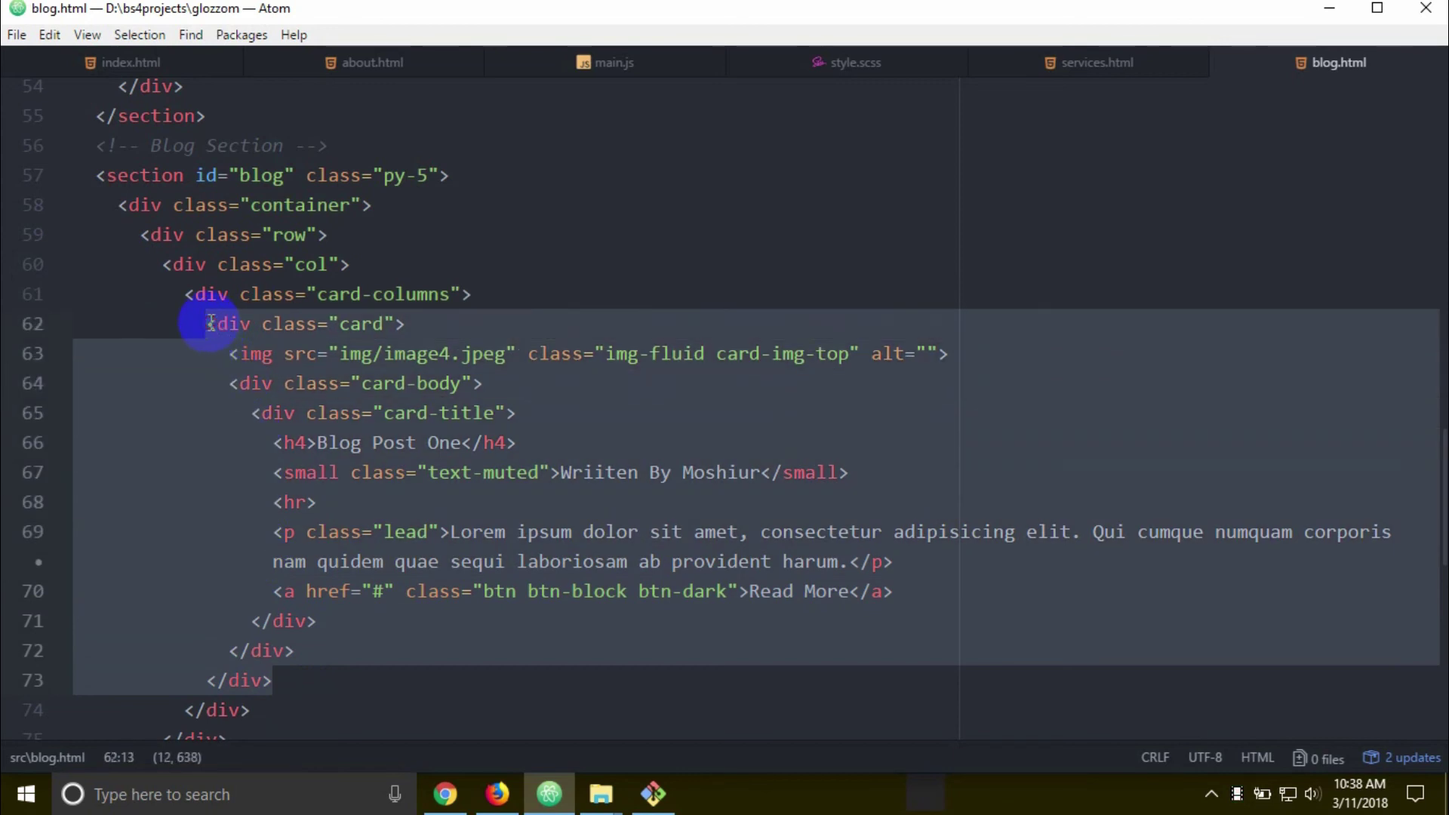
pyautogui.scroll(-1, 365, 591)
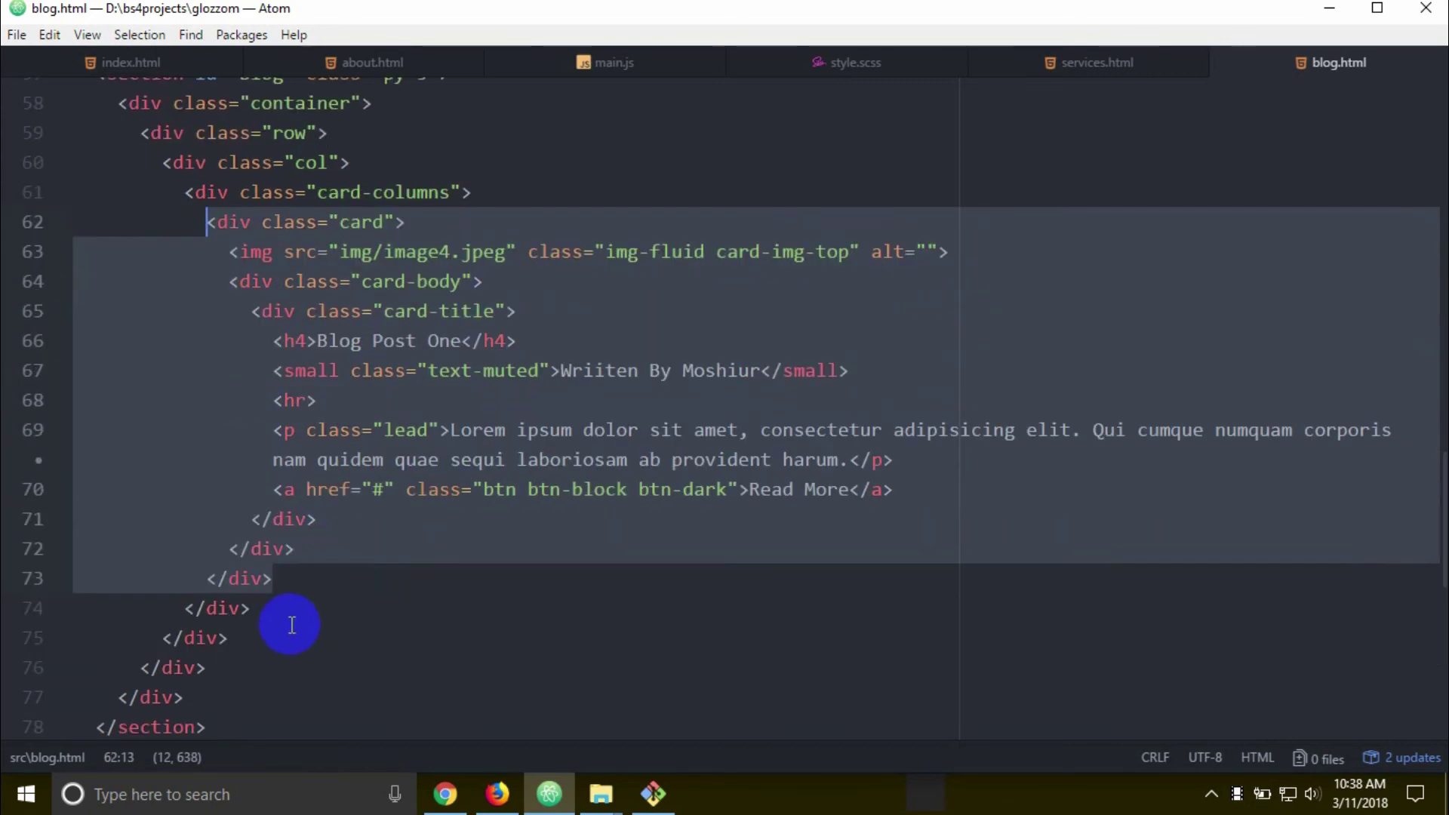
# - Paste a duplicate card below the original and preview the two cards in Firefox
pyautogui.click(291, 579)
pyautogui.press('Return')
pyautogui.hotkey('ctrl', 'v')
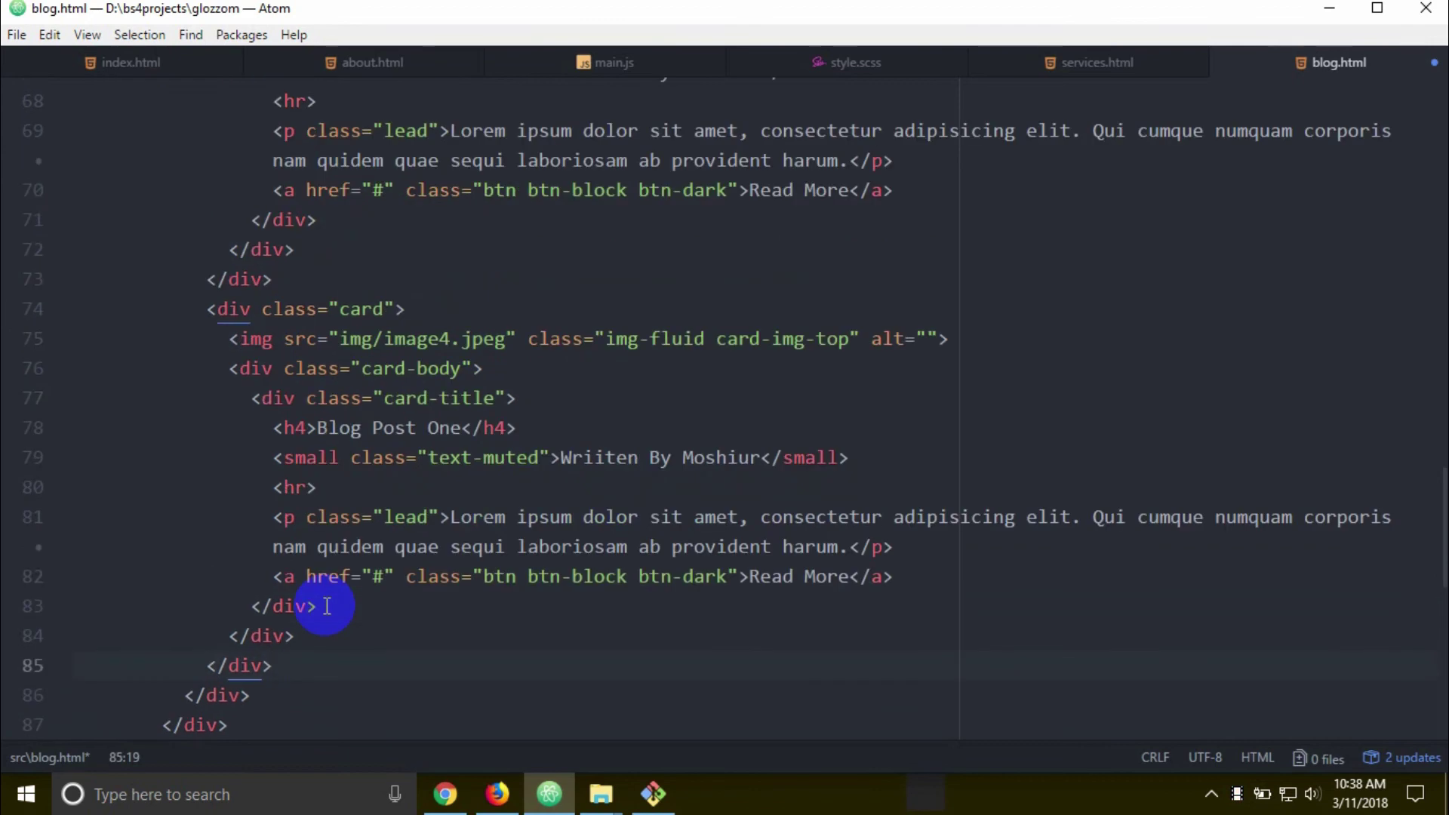
pyautogui.click(497, 793)
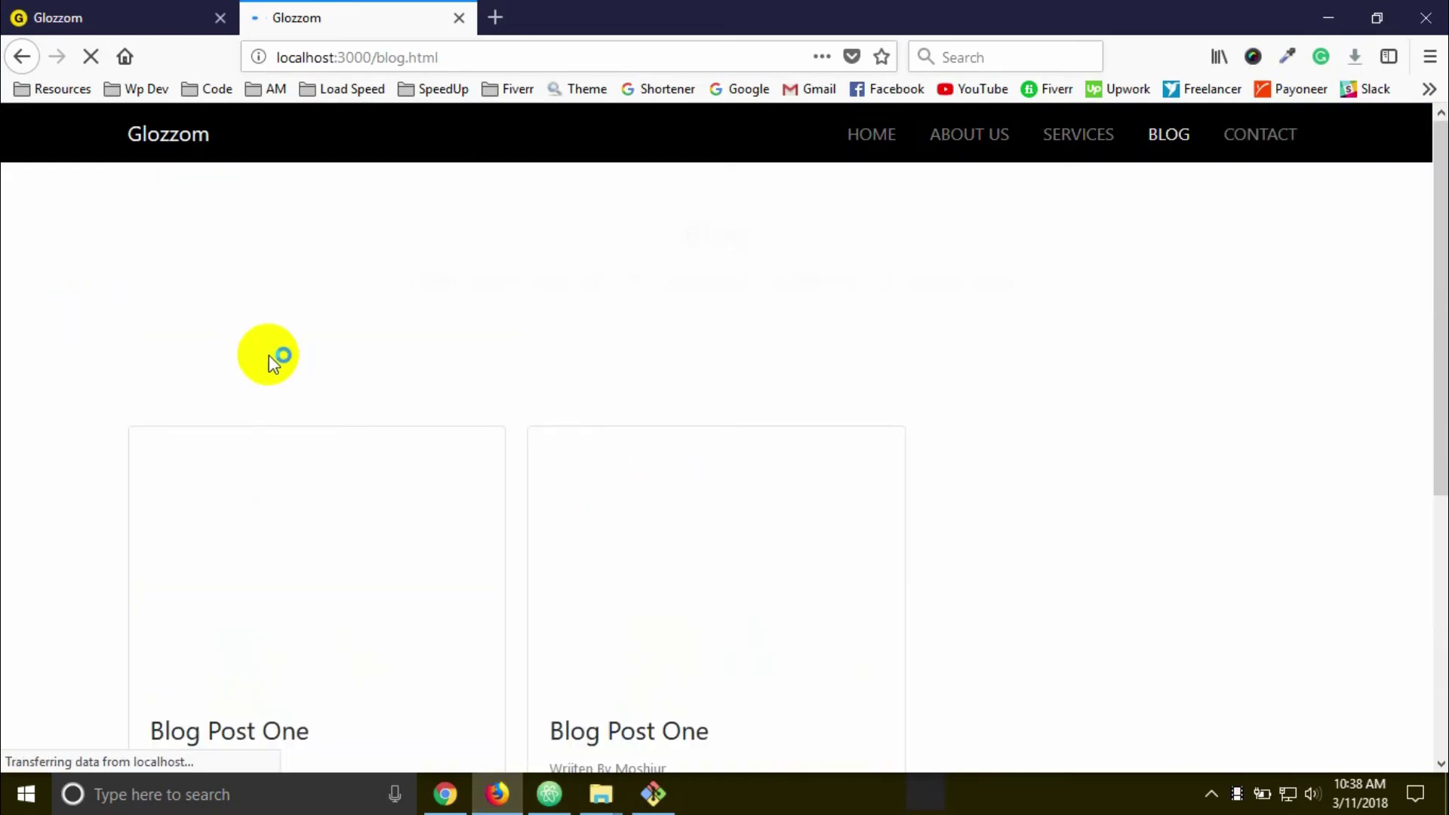
pyautogui.scroll(-3, 597, 365)
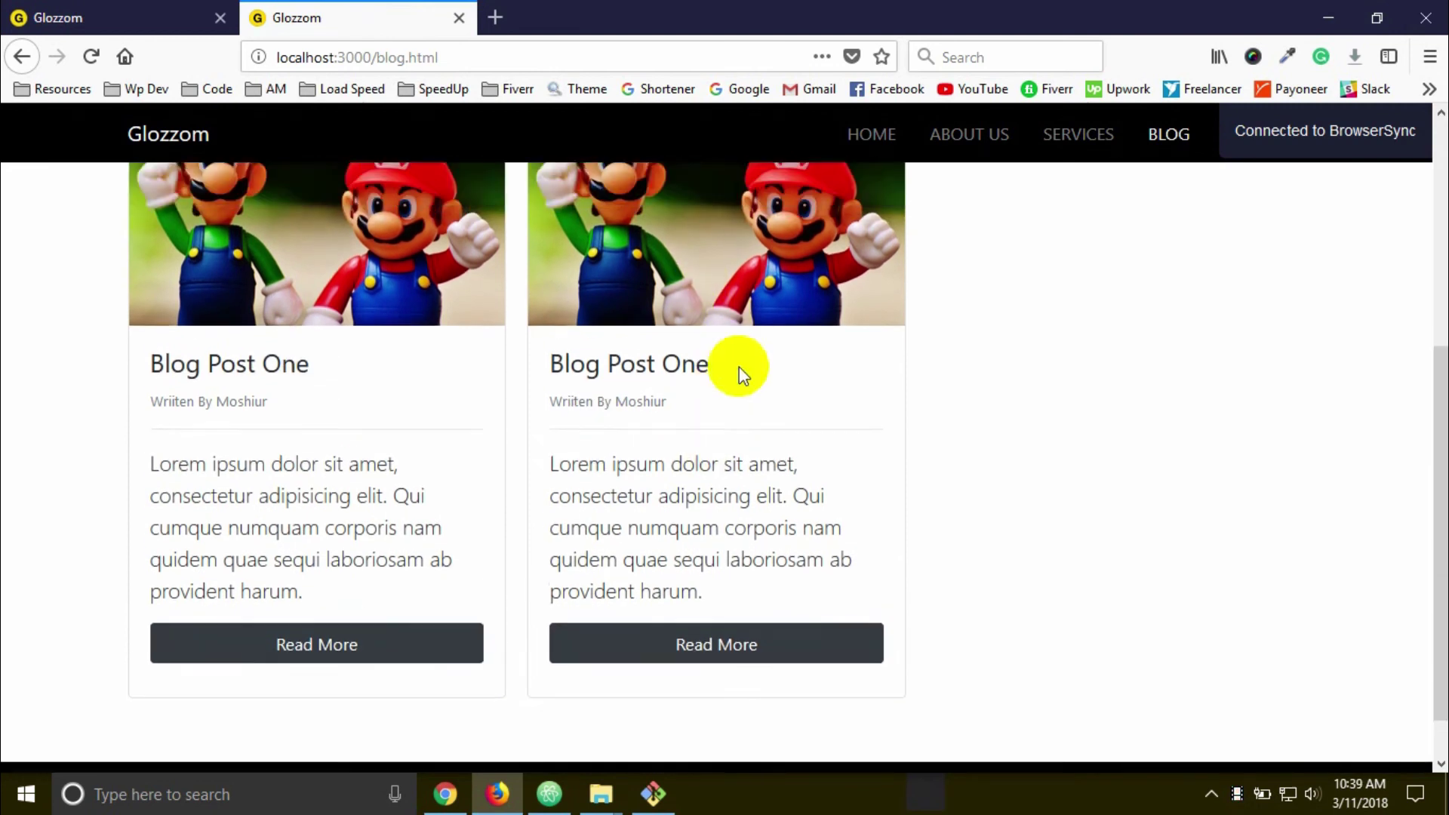
pyautogui.scroll(3, 739, 367)
pyautogui.click(548, 794)
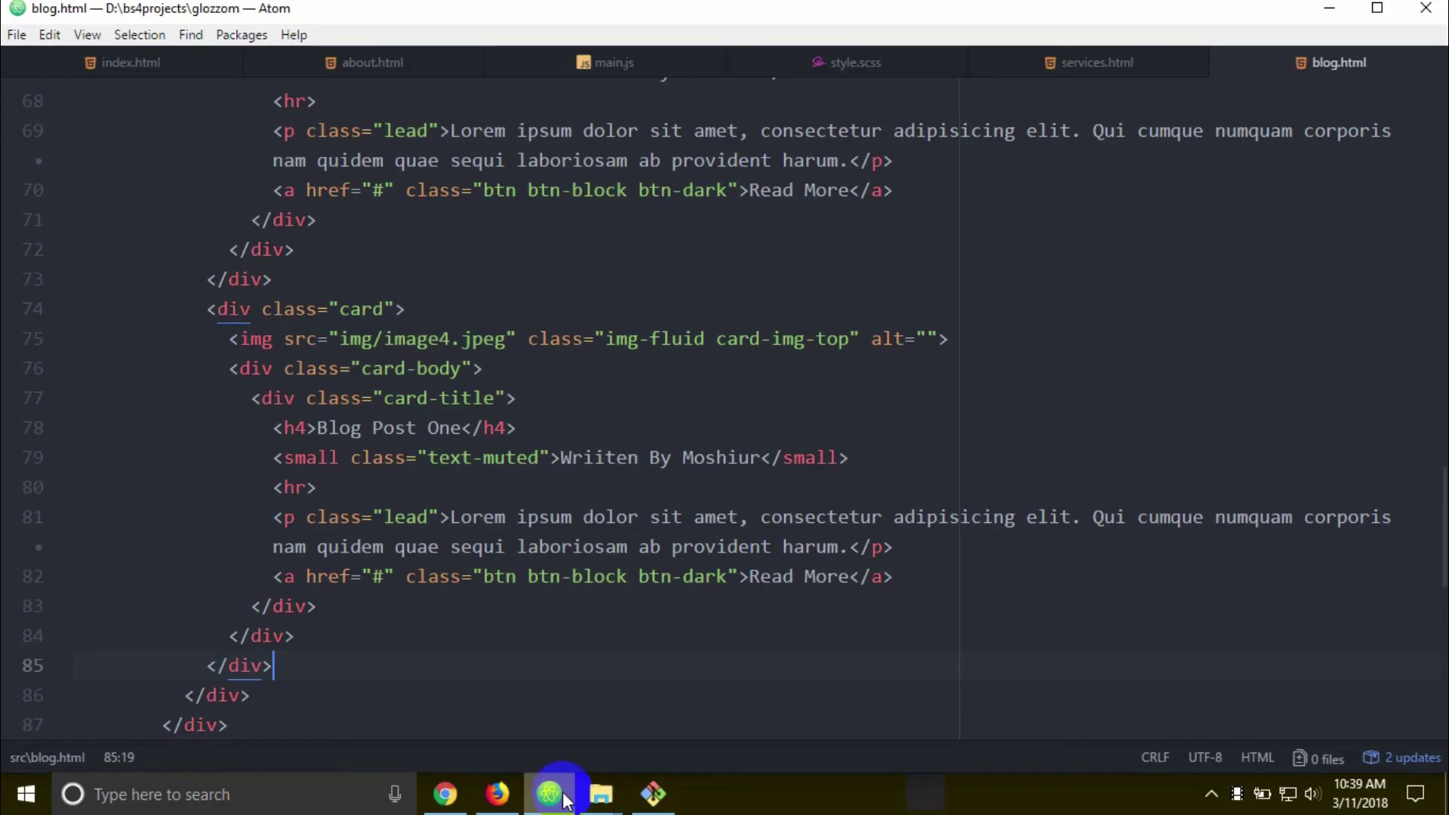
# - Change the second card's image to image5.jpeg and paste a third card below it
pyautogui.click(452, 338)
pyautogui.write('Tw')
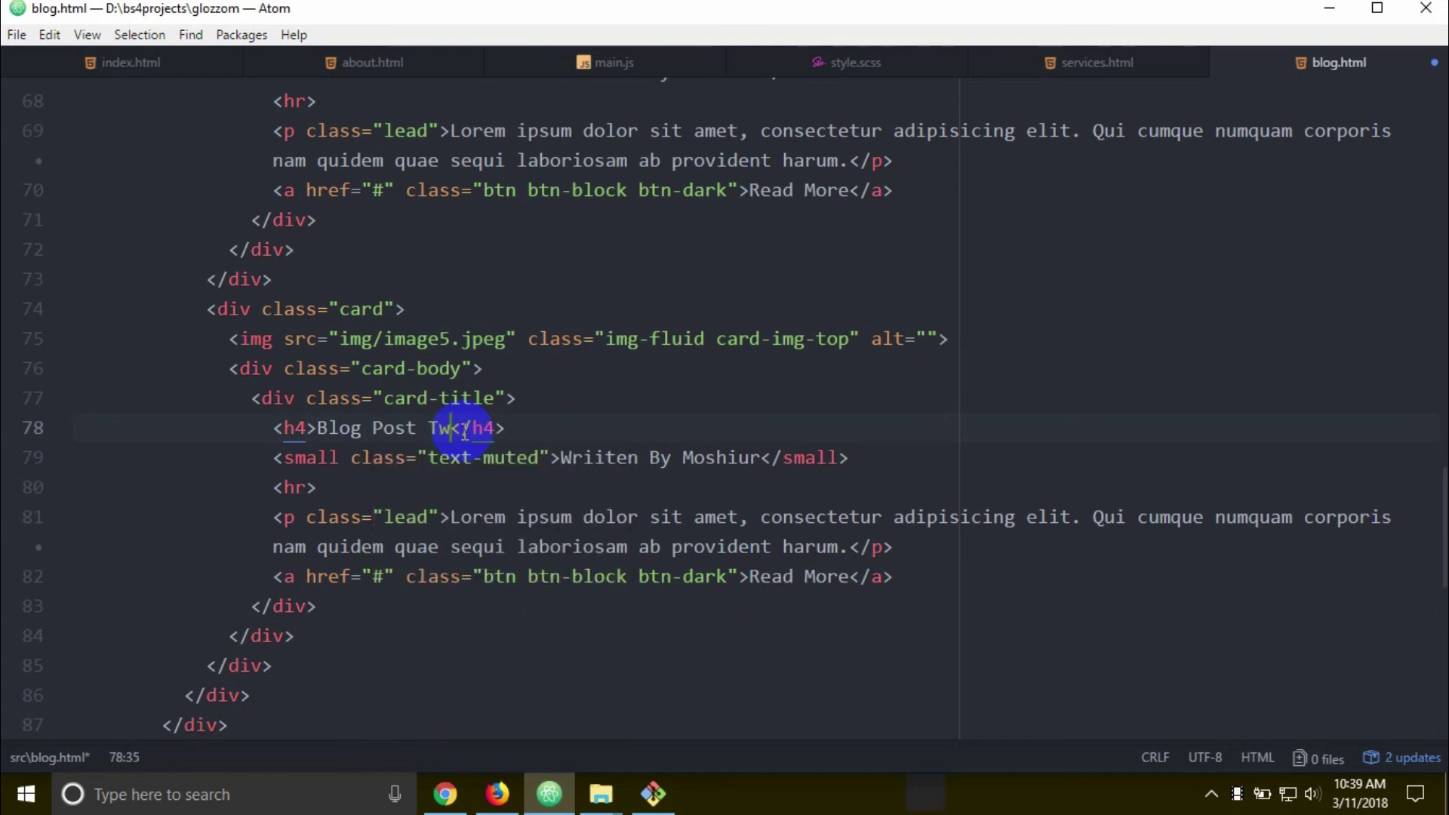
pyautogui.write('o')
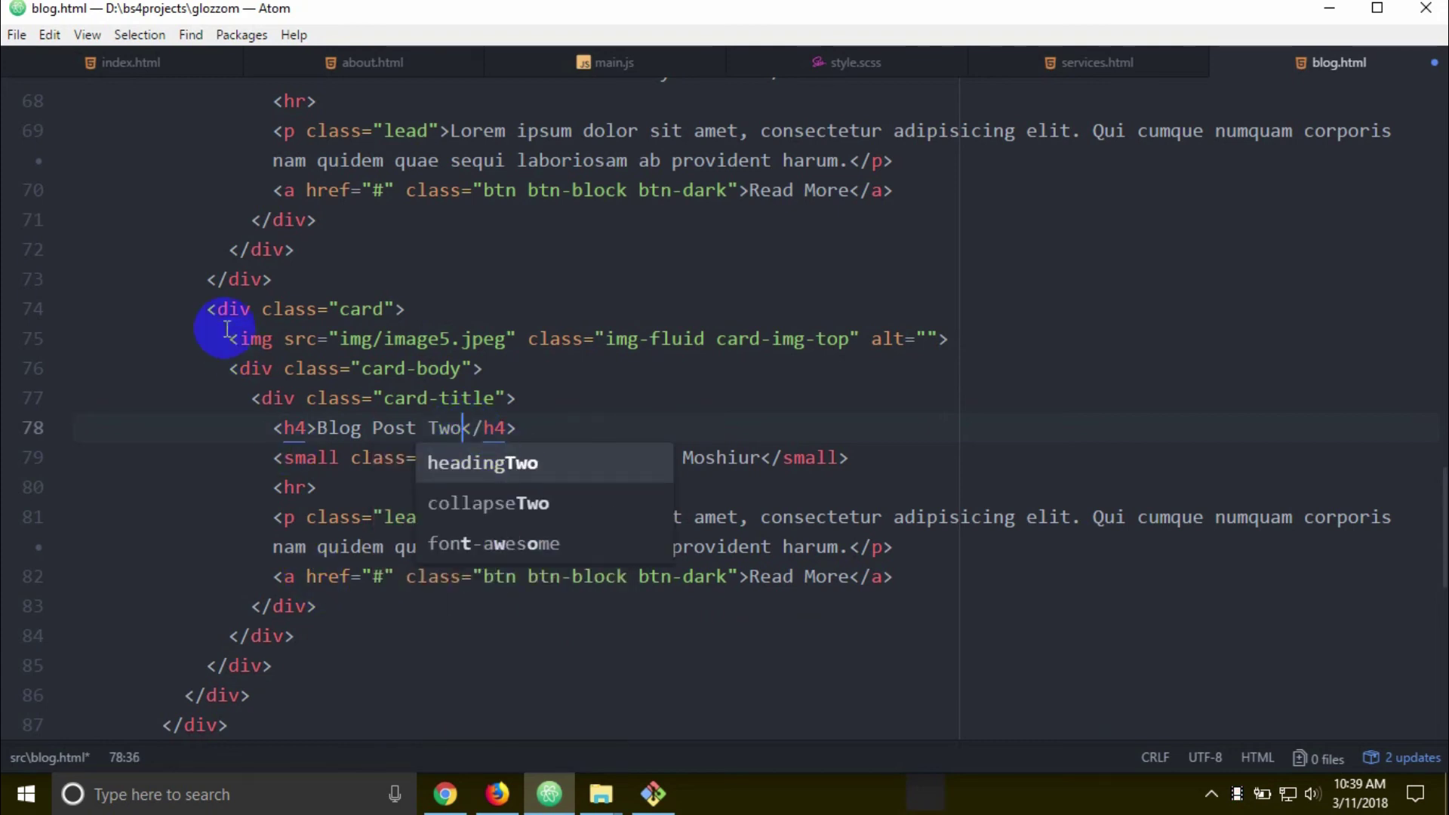
pyautogui.click(218, 308)
pyautogui.scroll(-3, 307, 587)
pyautogui.click(295, 563)
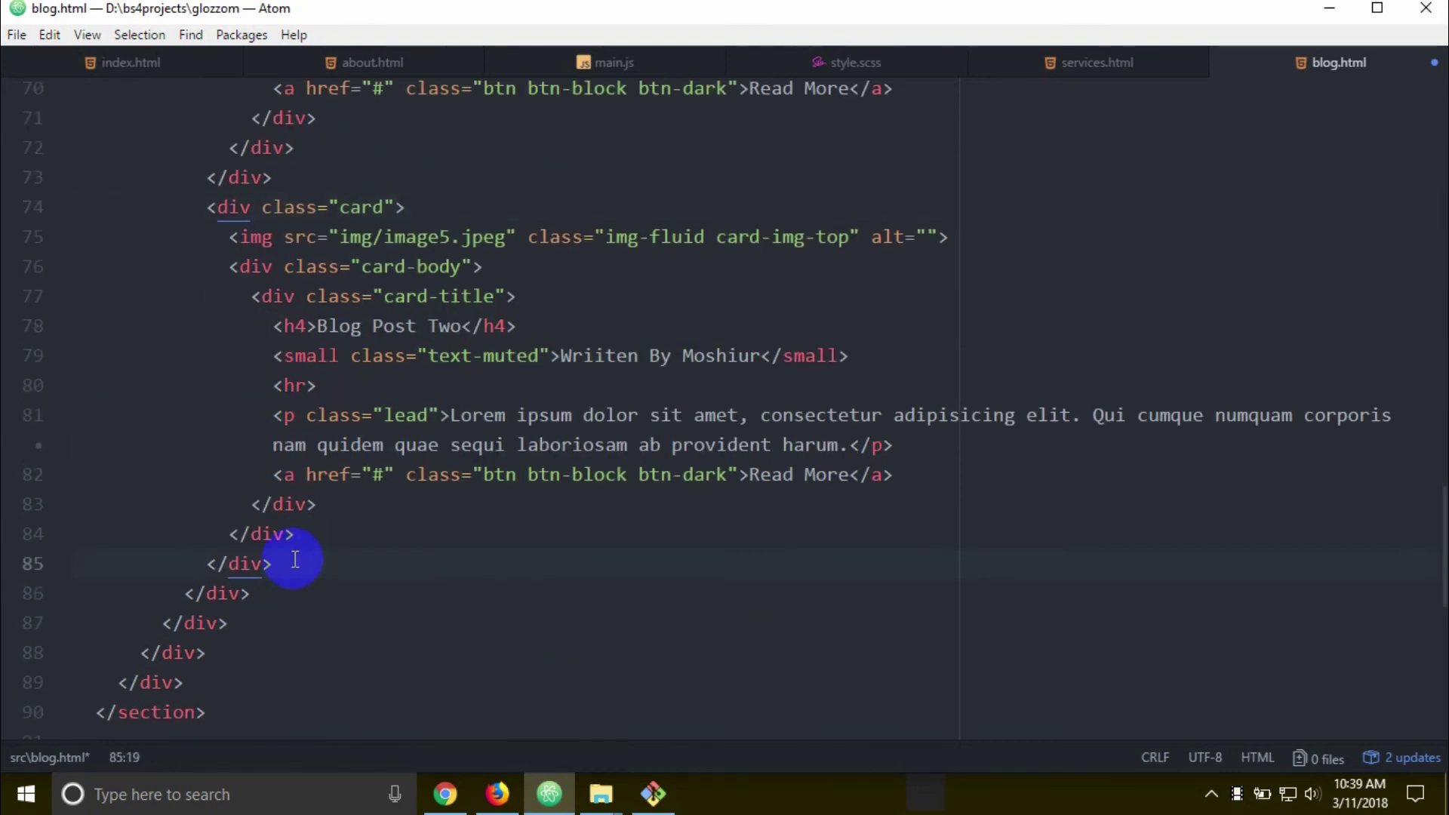
pyautogui.press('Return')
pyautogui.write('<div class="card">               <img src="img/image4.jpeg" class="img-fluid card-img-top" alt="">               <div class="card-body">                 <div class="card-title">                   <h4>Blog Post One</h4>                   <small class="text-muted">Wriiten By Moshiur</small>                   <hr>                   <p class="lead">Lorem ipsum dolor sit amet, consectetur adipisicing elit. Qui cumque numquam corporis nam quidem quae sequi laboriosam ab provident harum.</p>                   <a href="#" class="btn btn-block btn-dark">Read More</a>                 </div>               </div>             </div>')
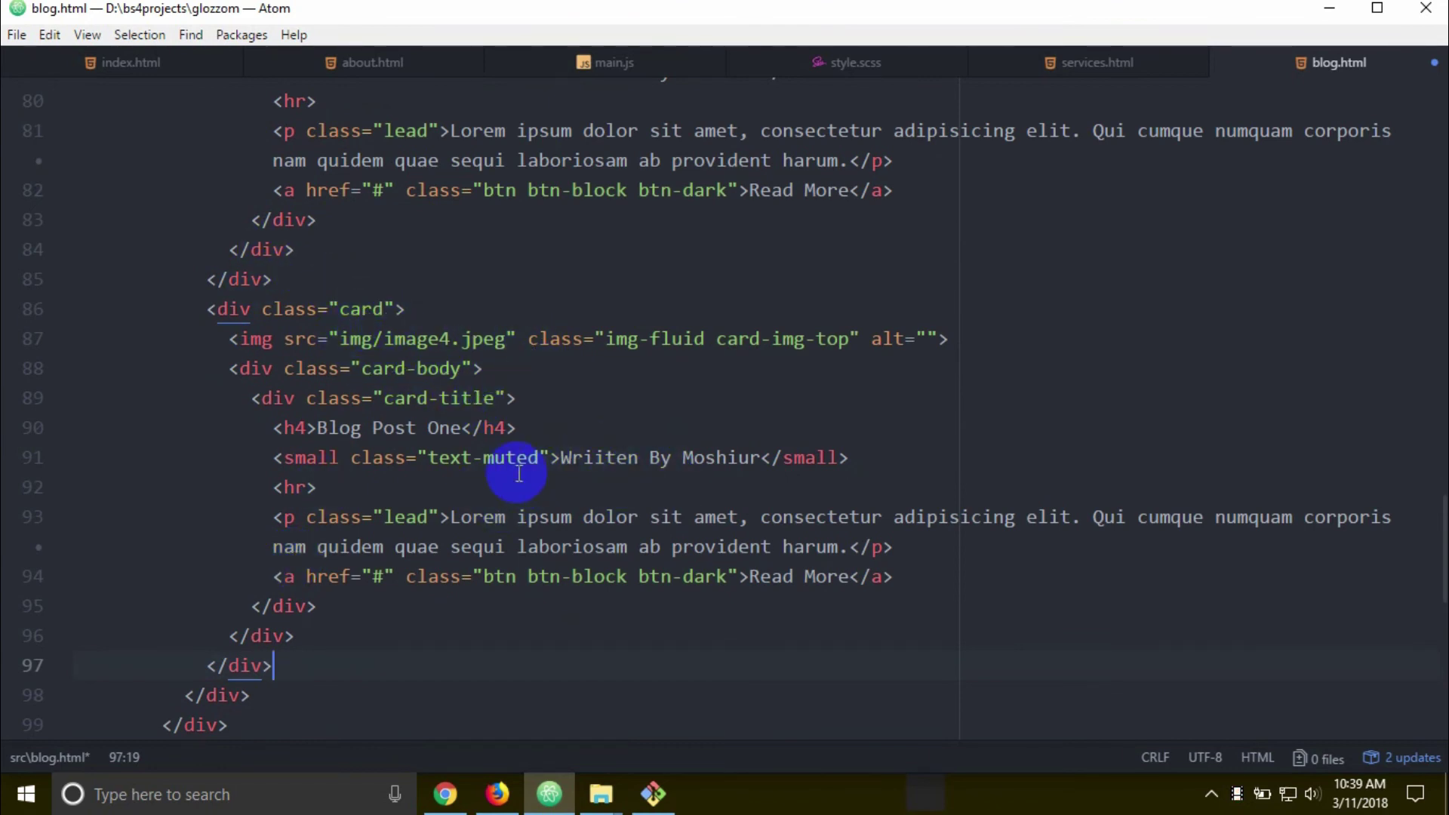
# - Retitle the third card 'Blog Post Three', save blog.html, and check it in the browser
pyautogui.click(466, 426)
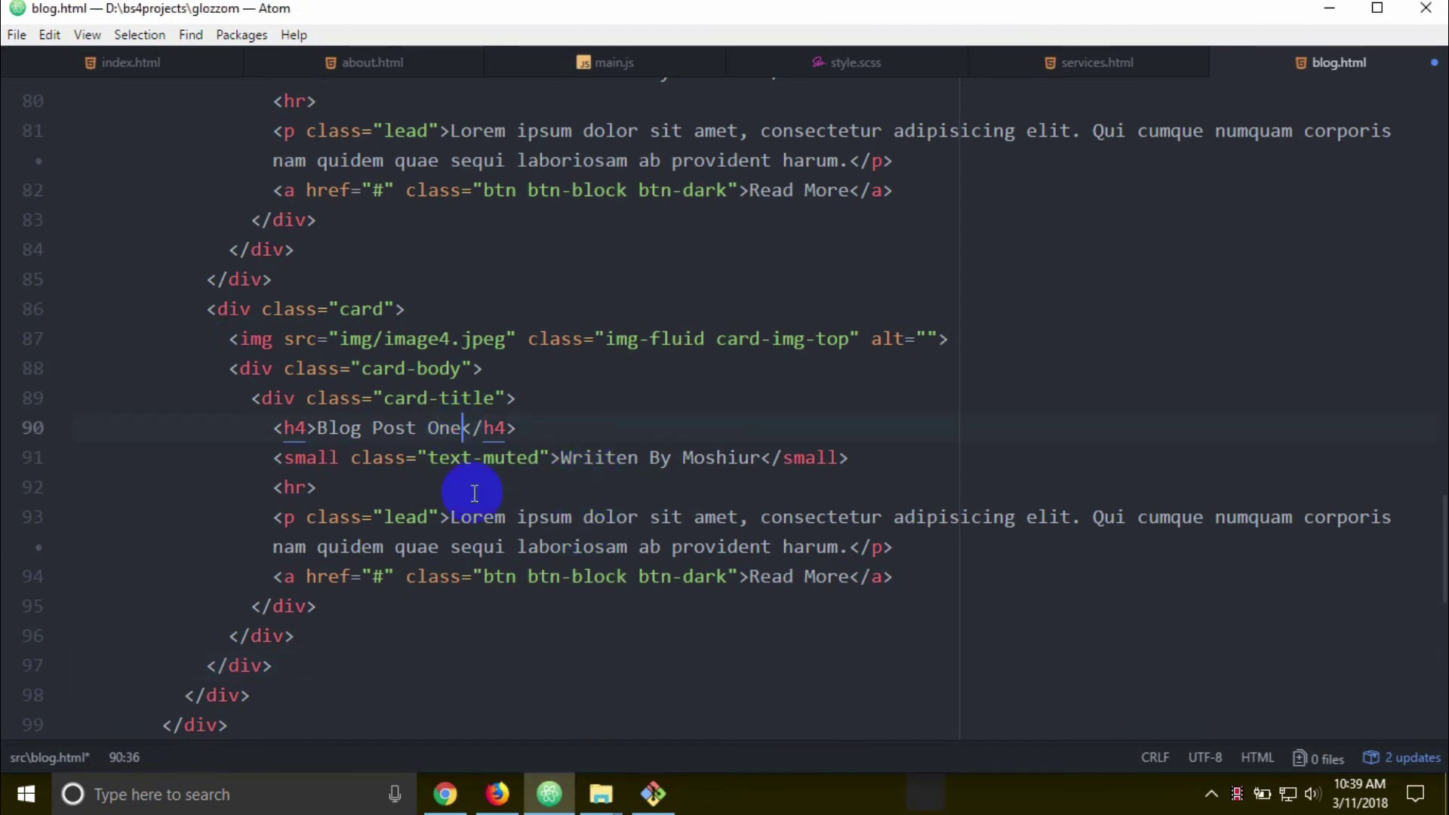
pyautogui.write('Three')
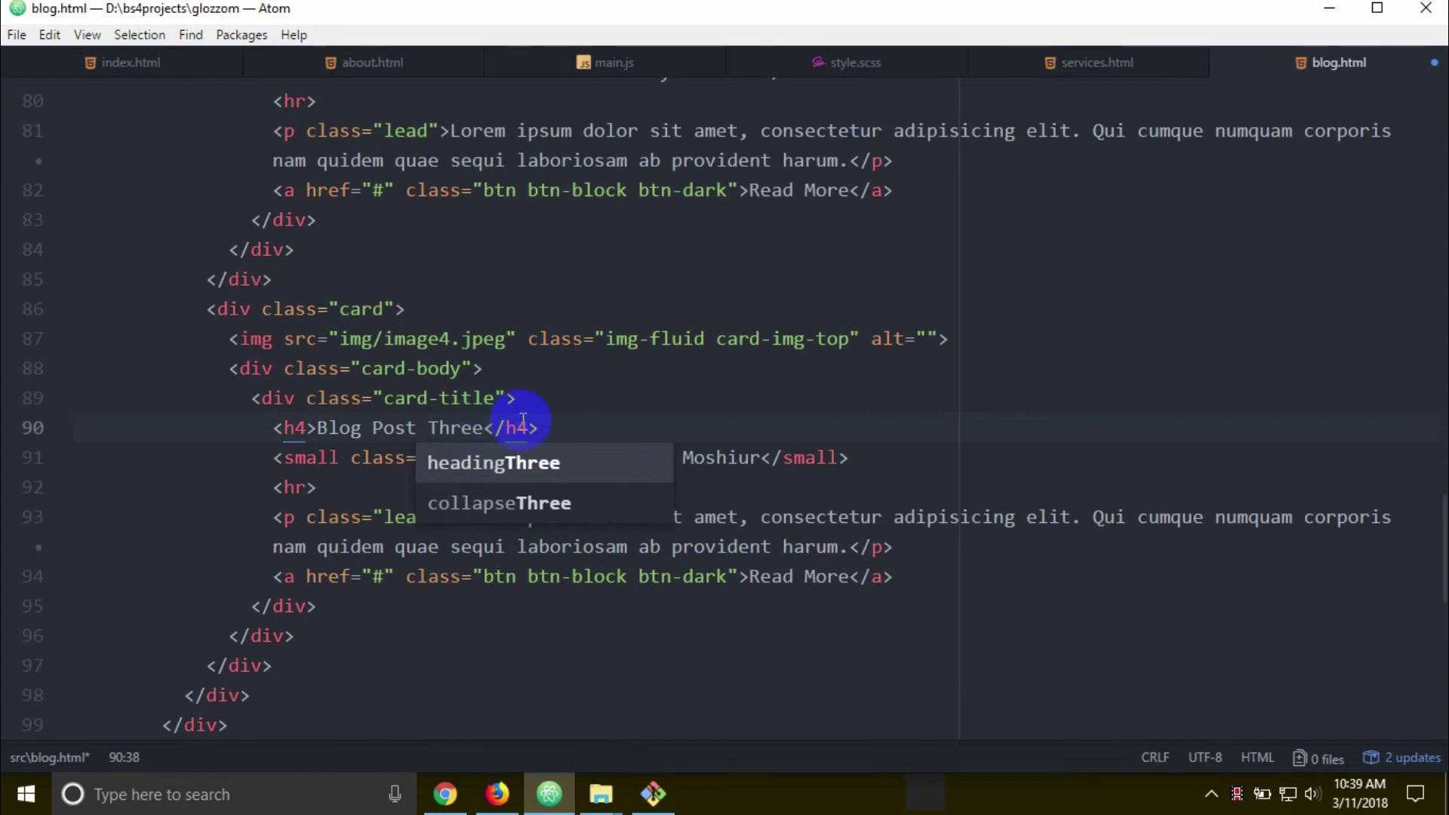
pyautogui.click(589, 402)
pyautogui.hotkey('ctrl', 's')
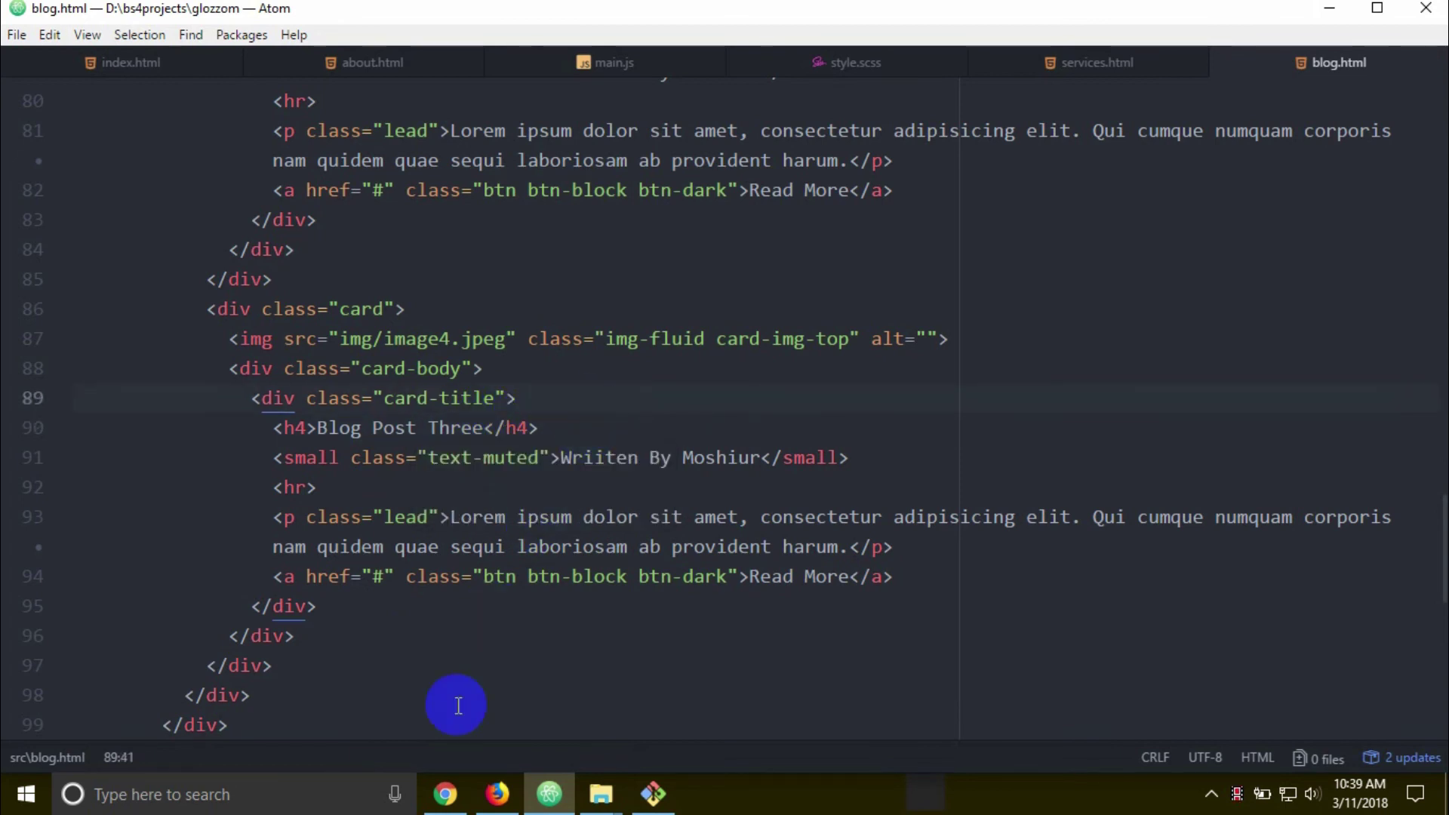
pyautogui.click(496, 794)
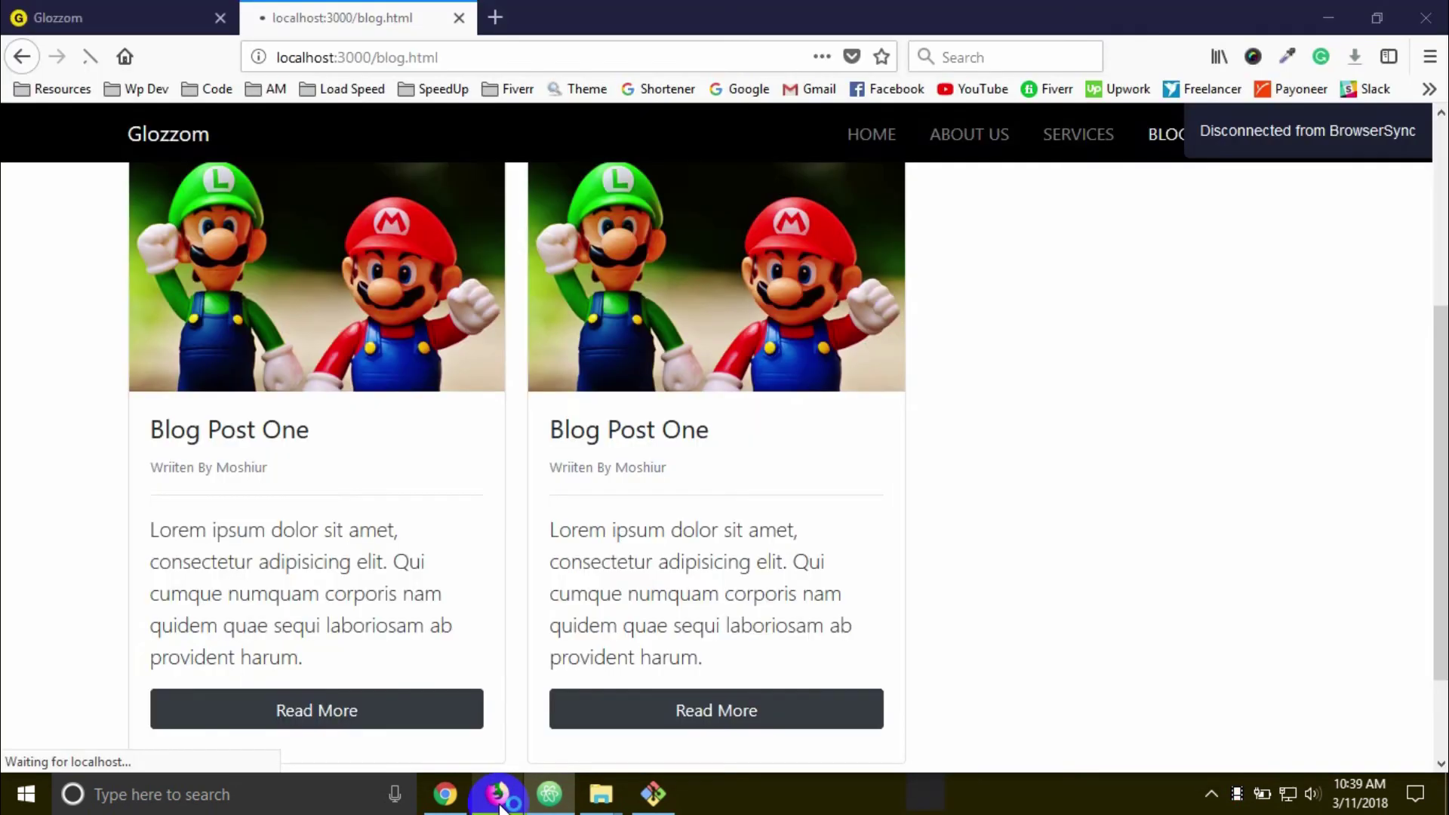
# - Change the third card's image from image4 to image6.jpeg, save, and preview in Firefox
pyautogui.click(550, 793)
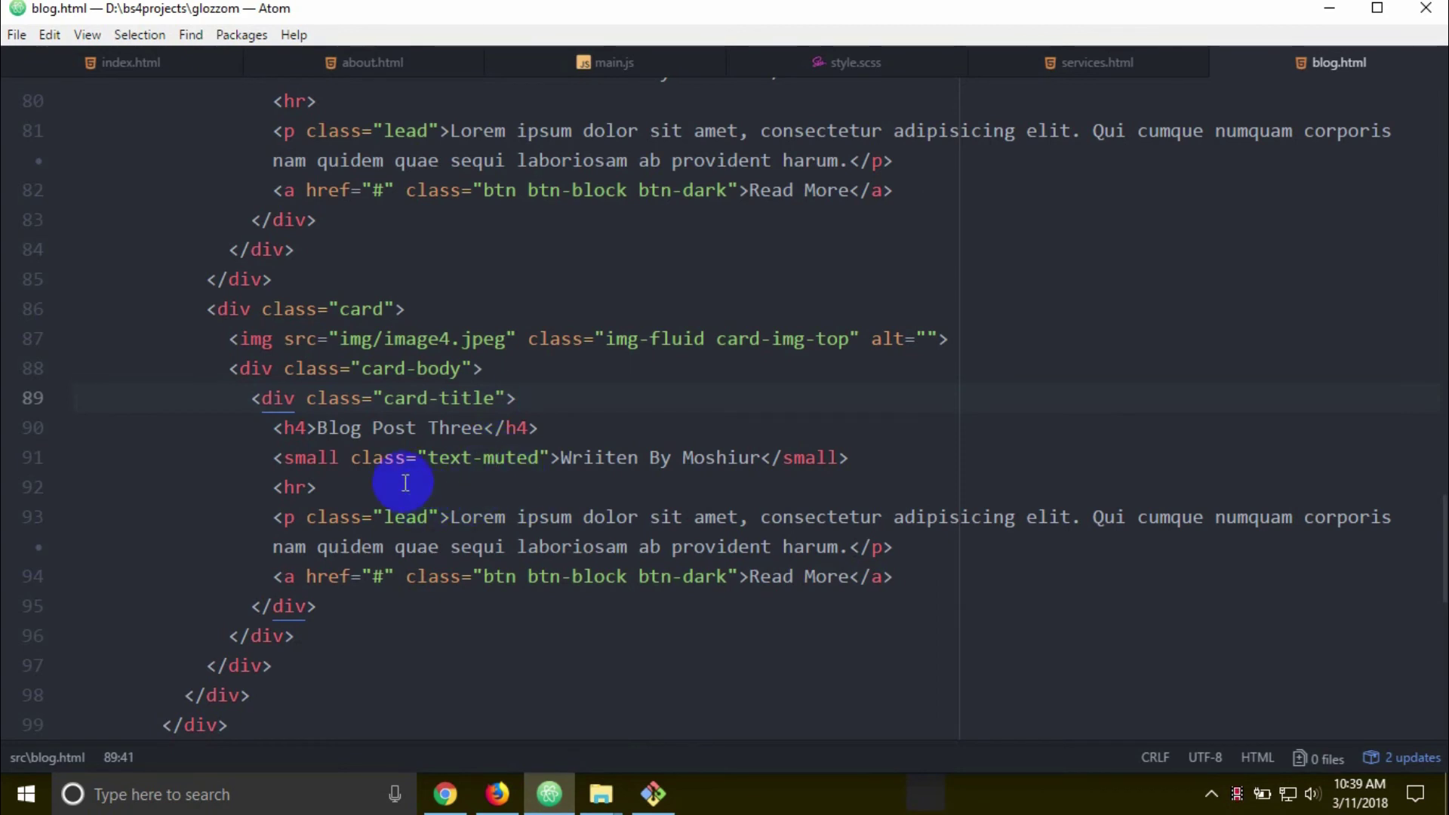
pyautogui.click(455, 339)
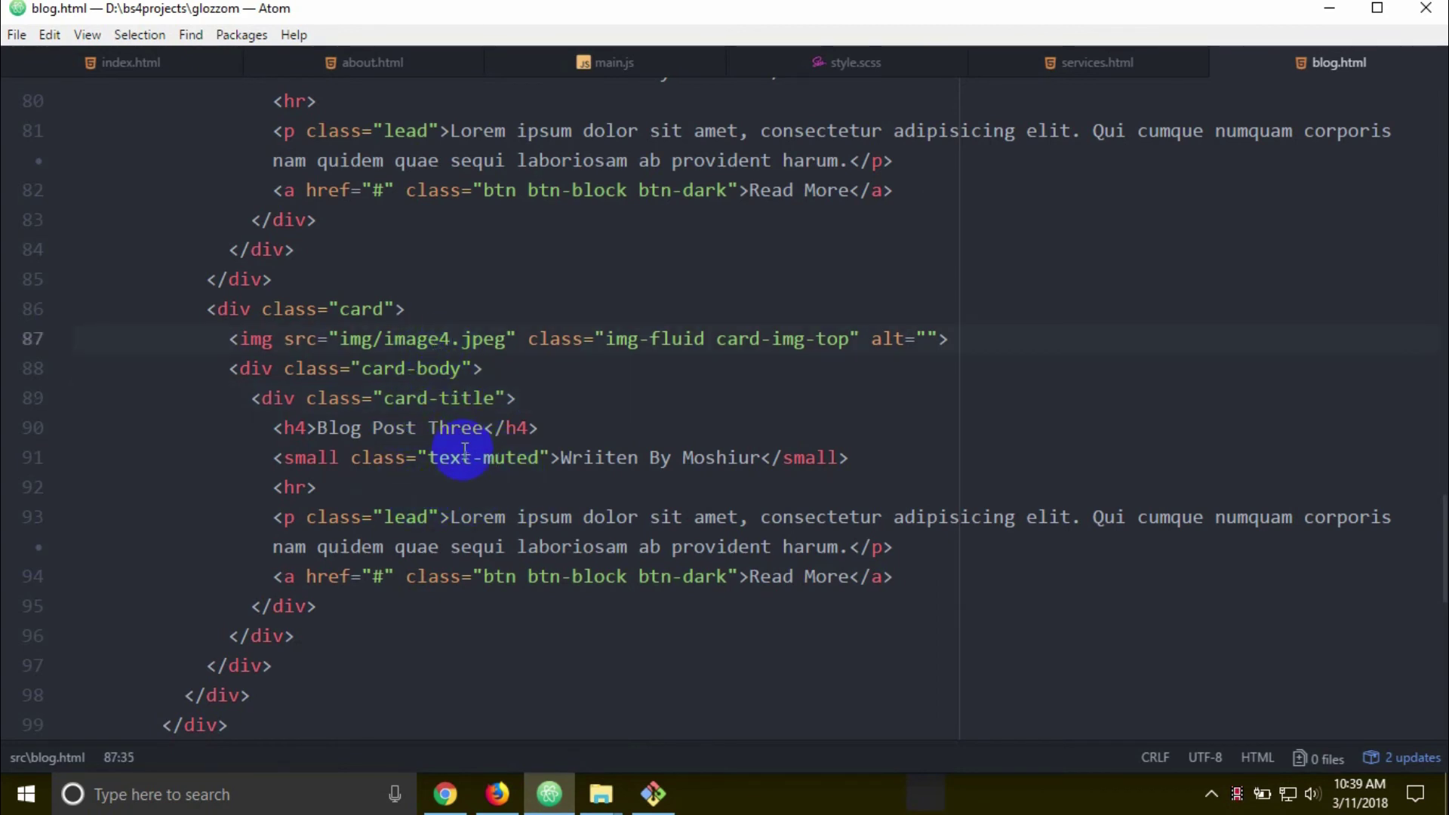
pyautogui.press('BackSpace')
pyautogui.write('6')
pyautogui.hotkey('ctrl', 's')
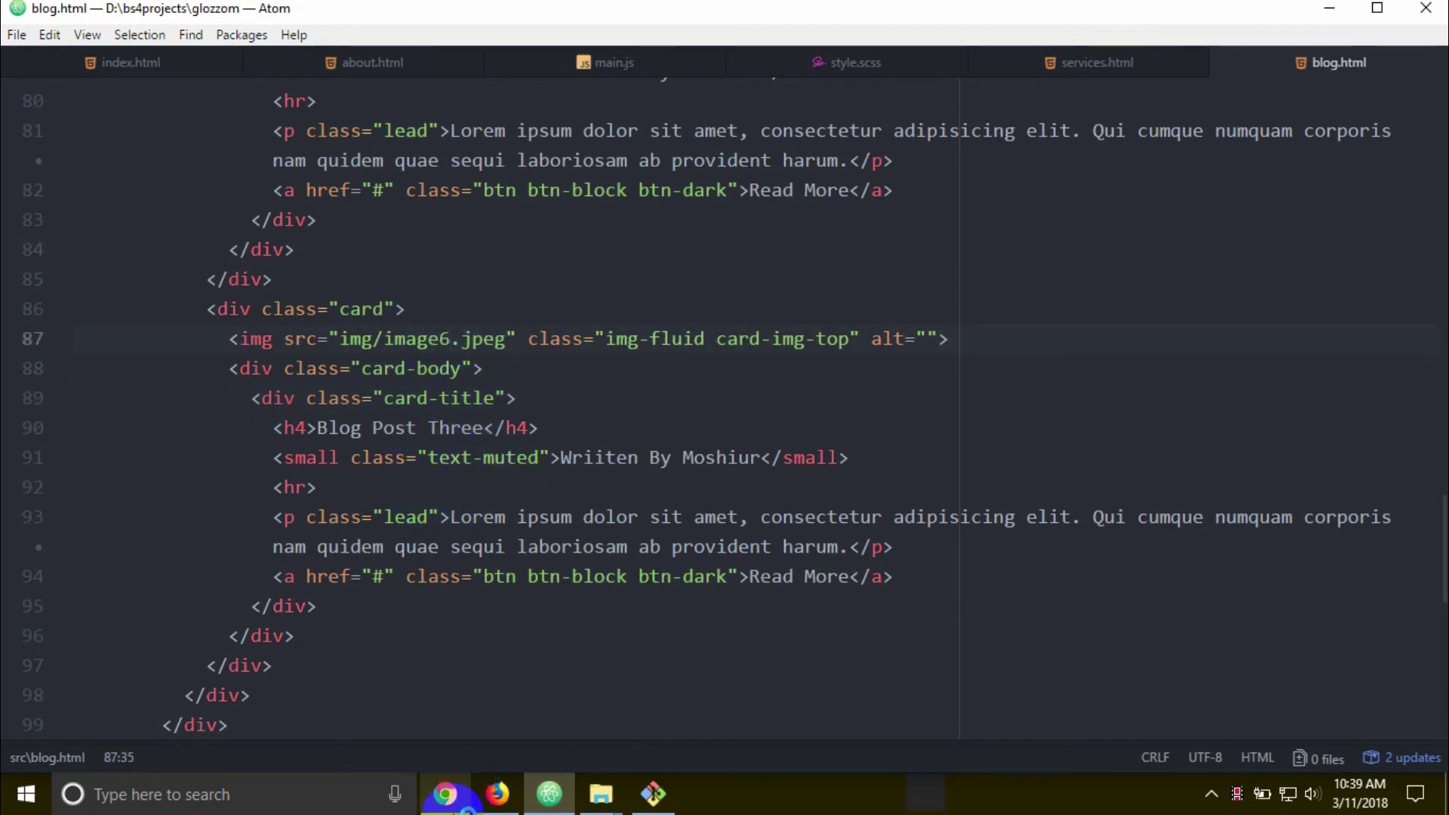
pyautogui.click(498, 794)
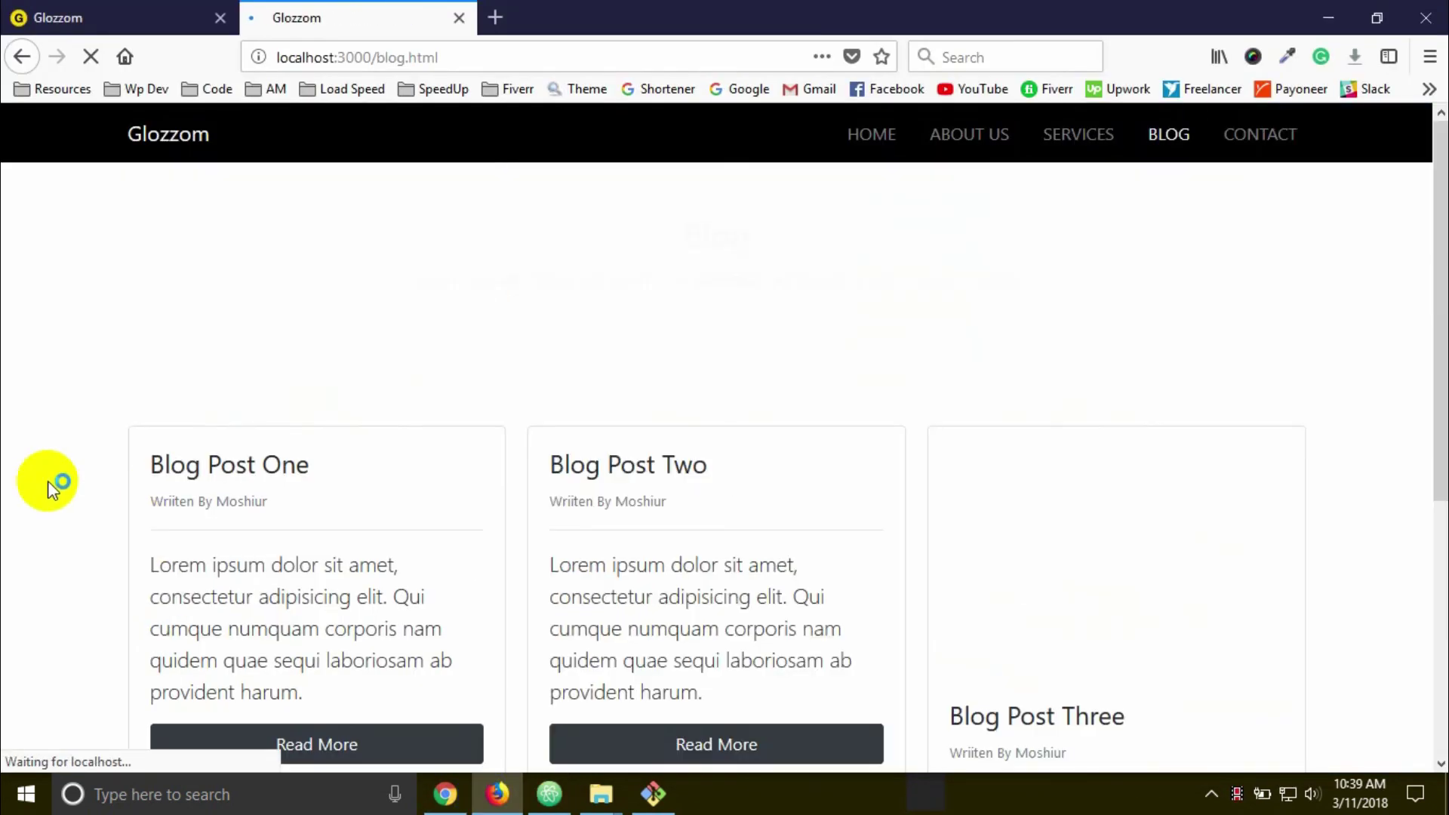
pyautogui.scroll(-2, 153, 438)
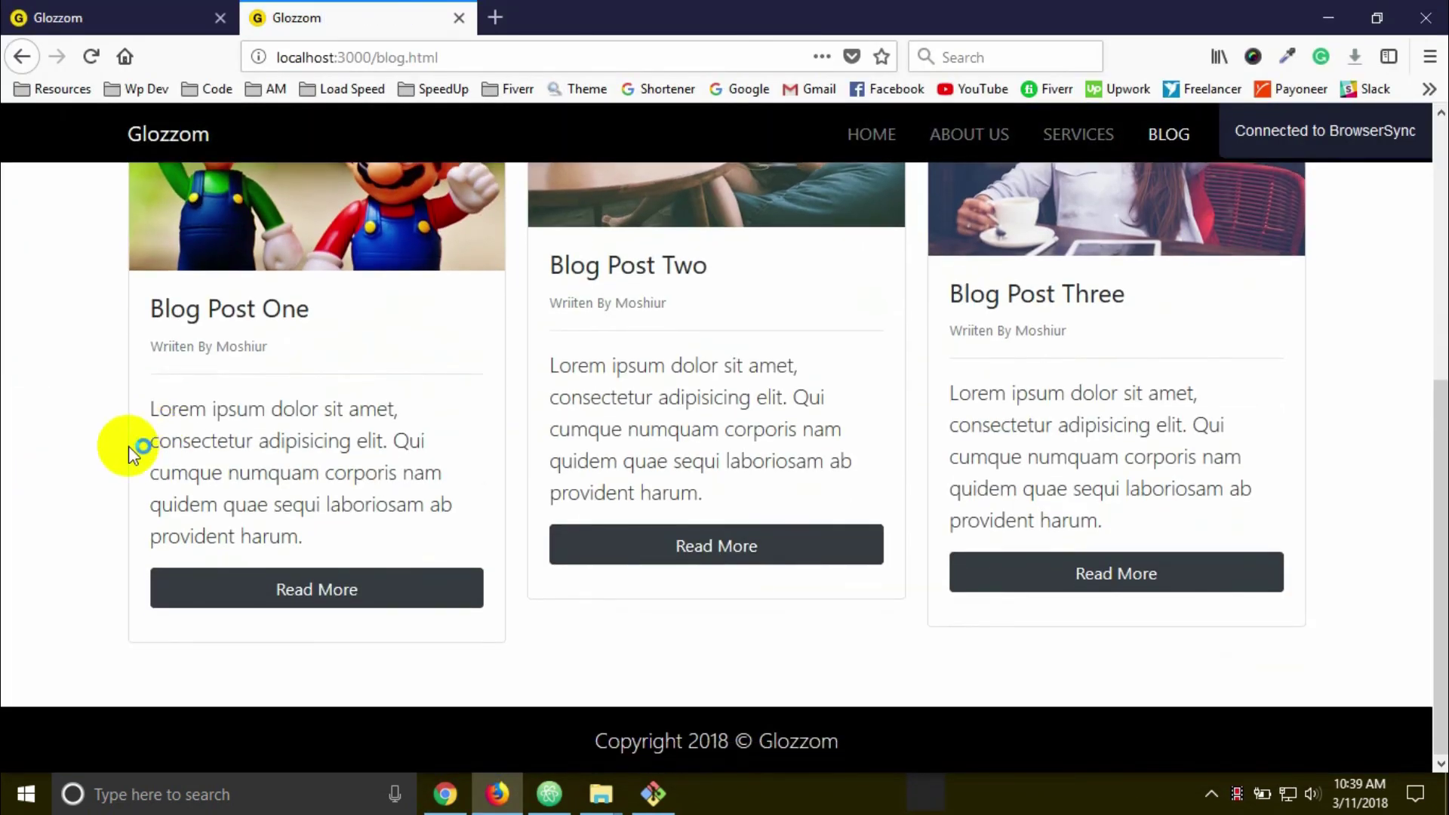
pyautogui.scroll(4, 64, 464)
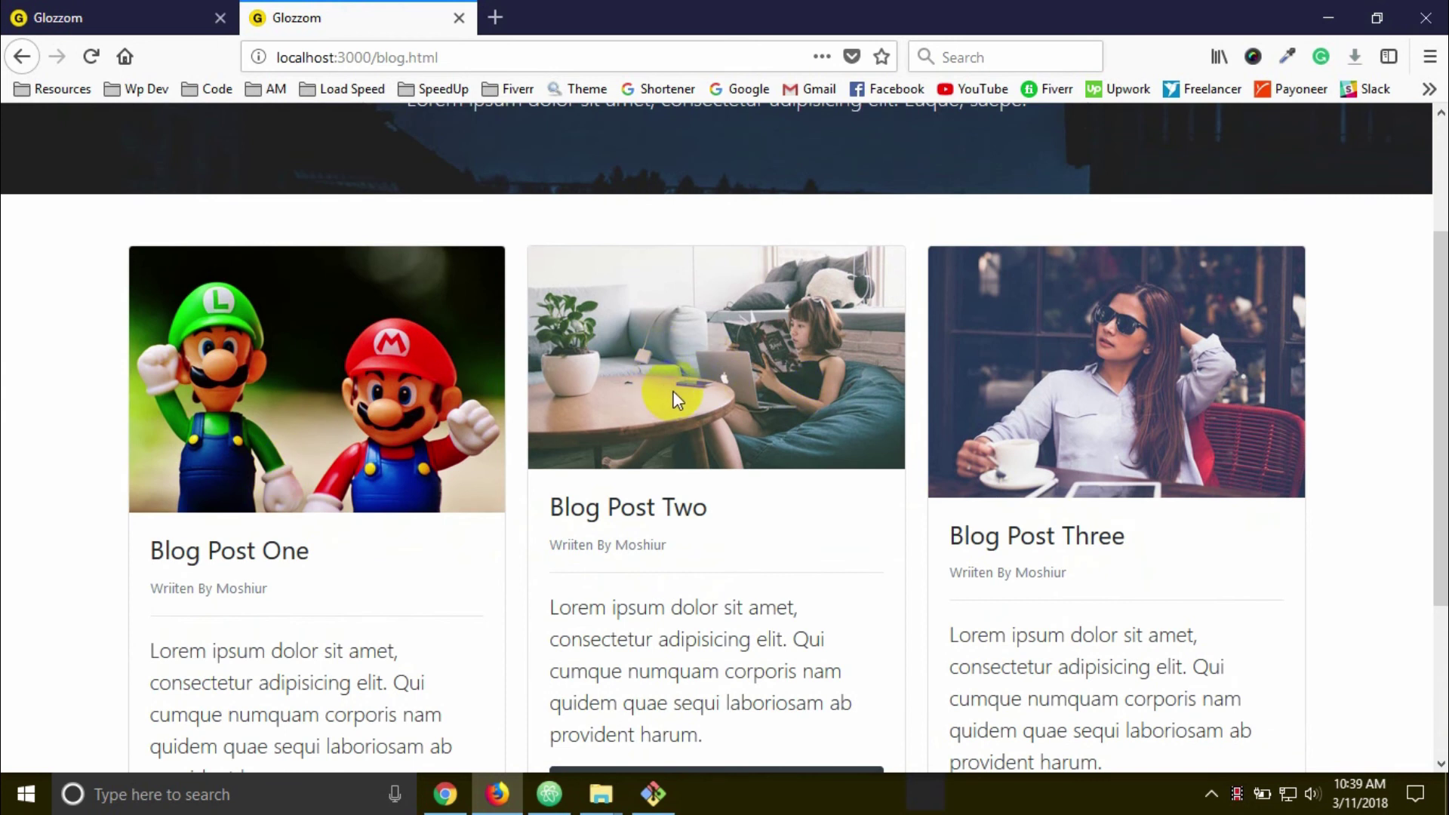
pyautogui.scroll(-3, 675, 396)
pyautogui.scroll(-1, 679, 431)
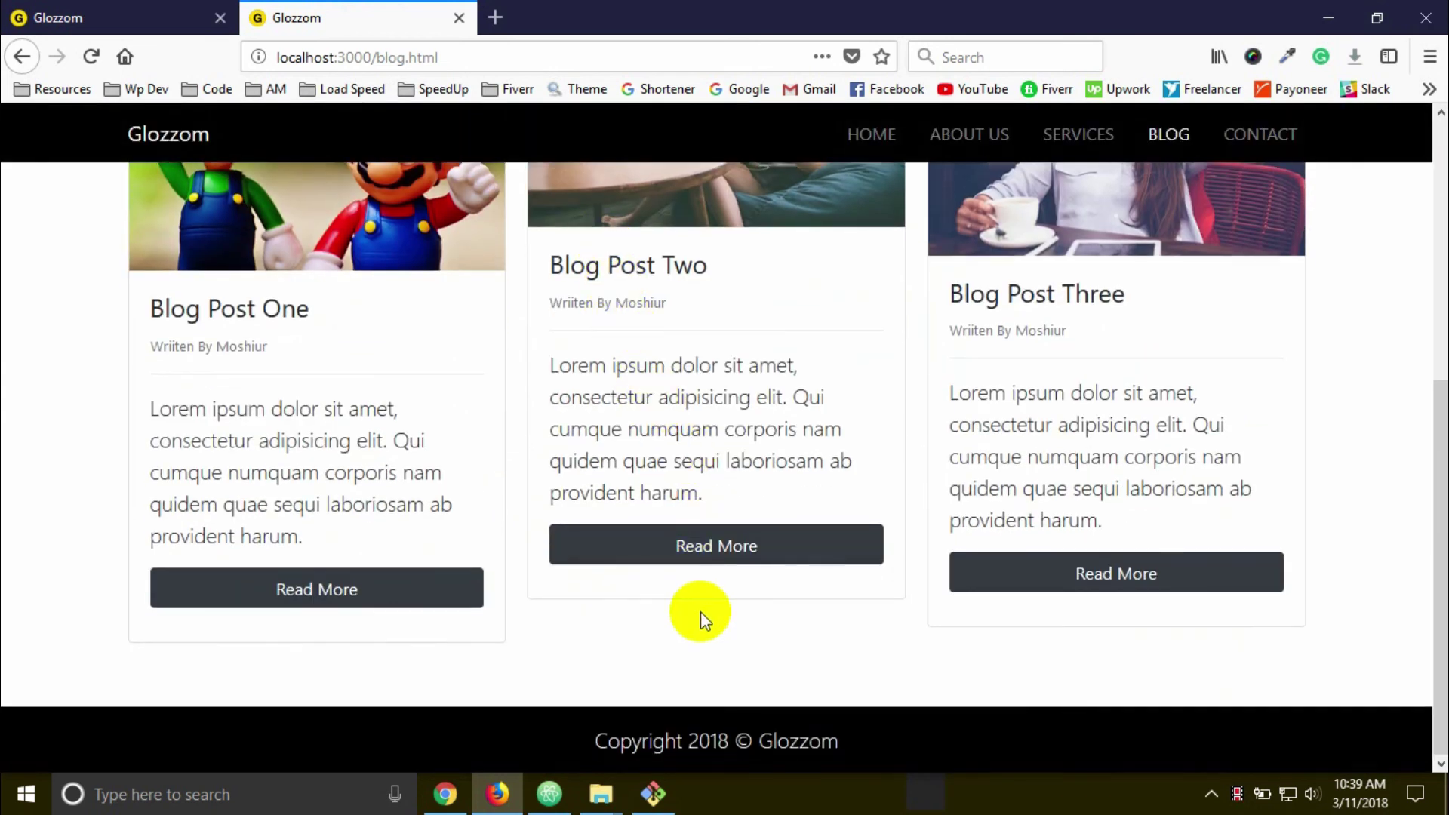
pyautogui.scroll(3, 668, 419)
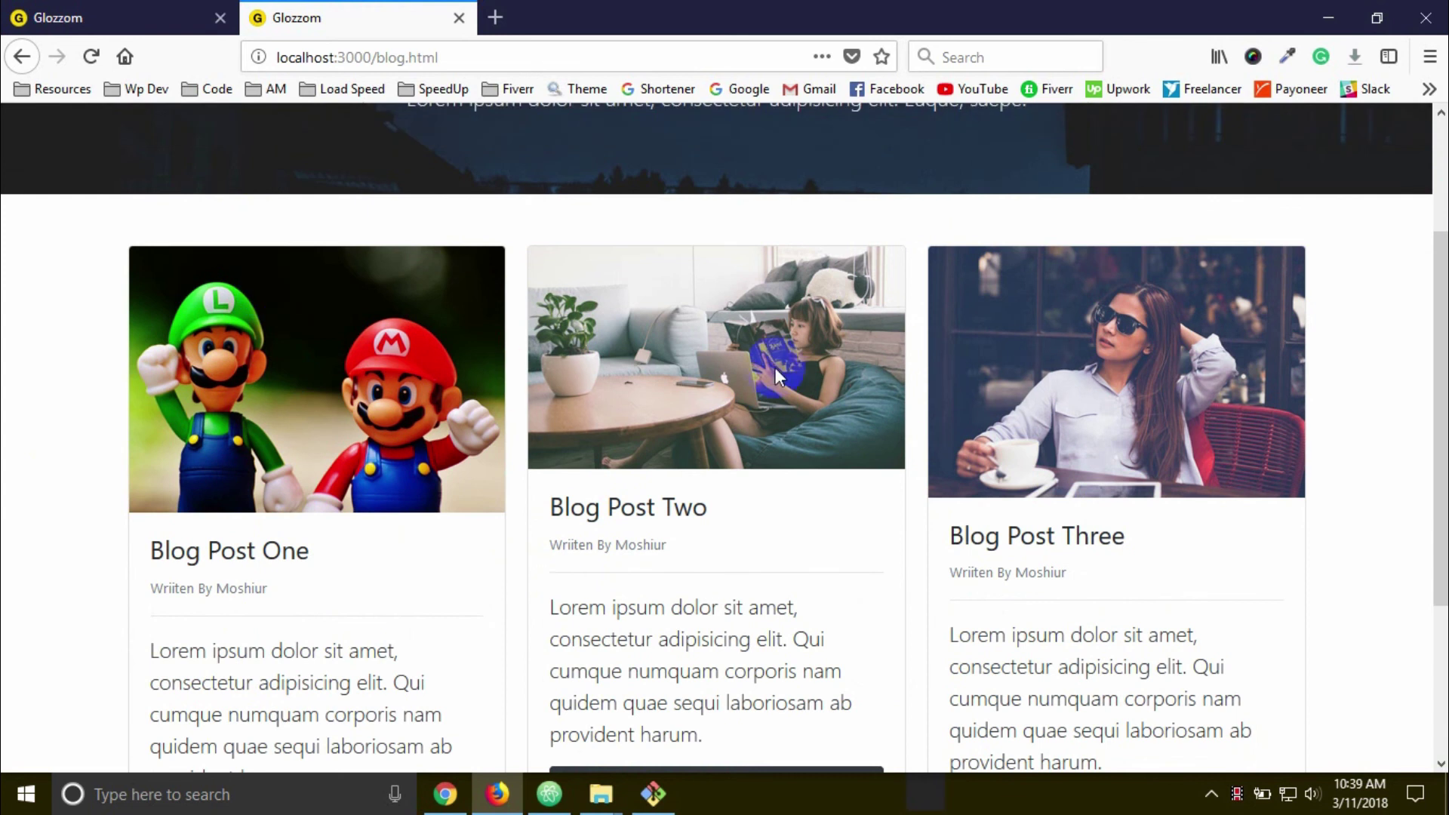
# - Change Blog Post Two's image from image5 to image2.jpeg
pyautogui.click(549, 794)
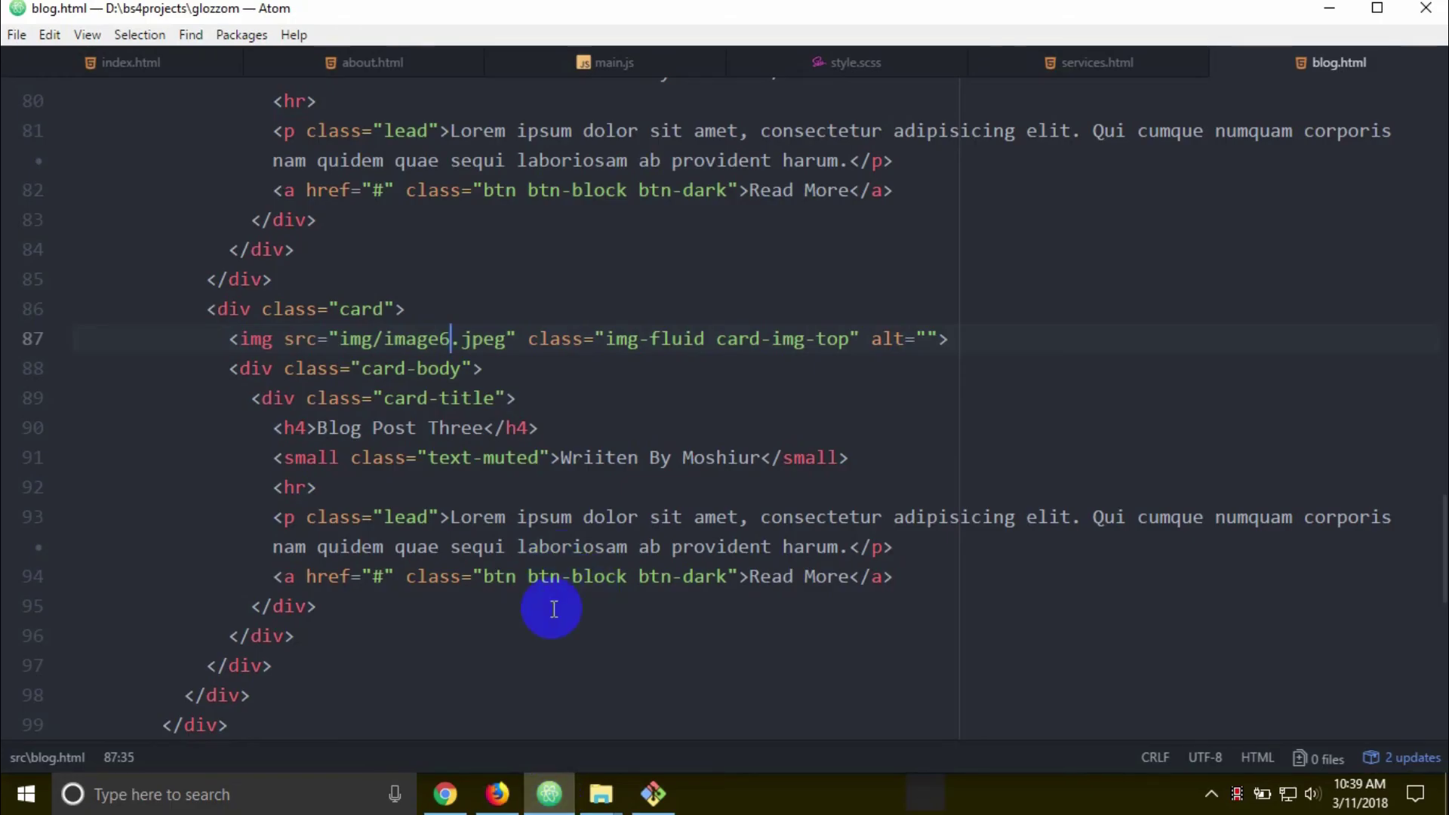
pyautogui.scroll(3, 283, 464)
pyautogui.scroll(2, 543, 328)
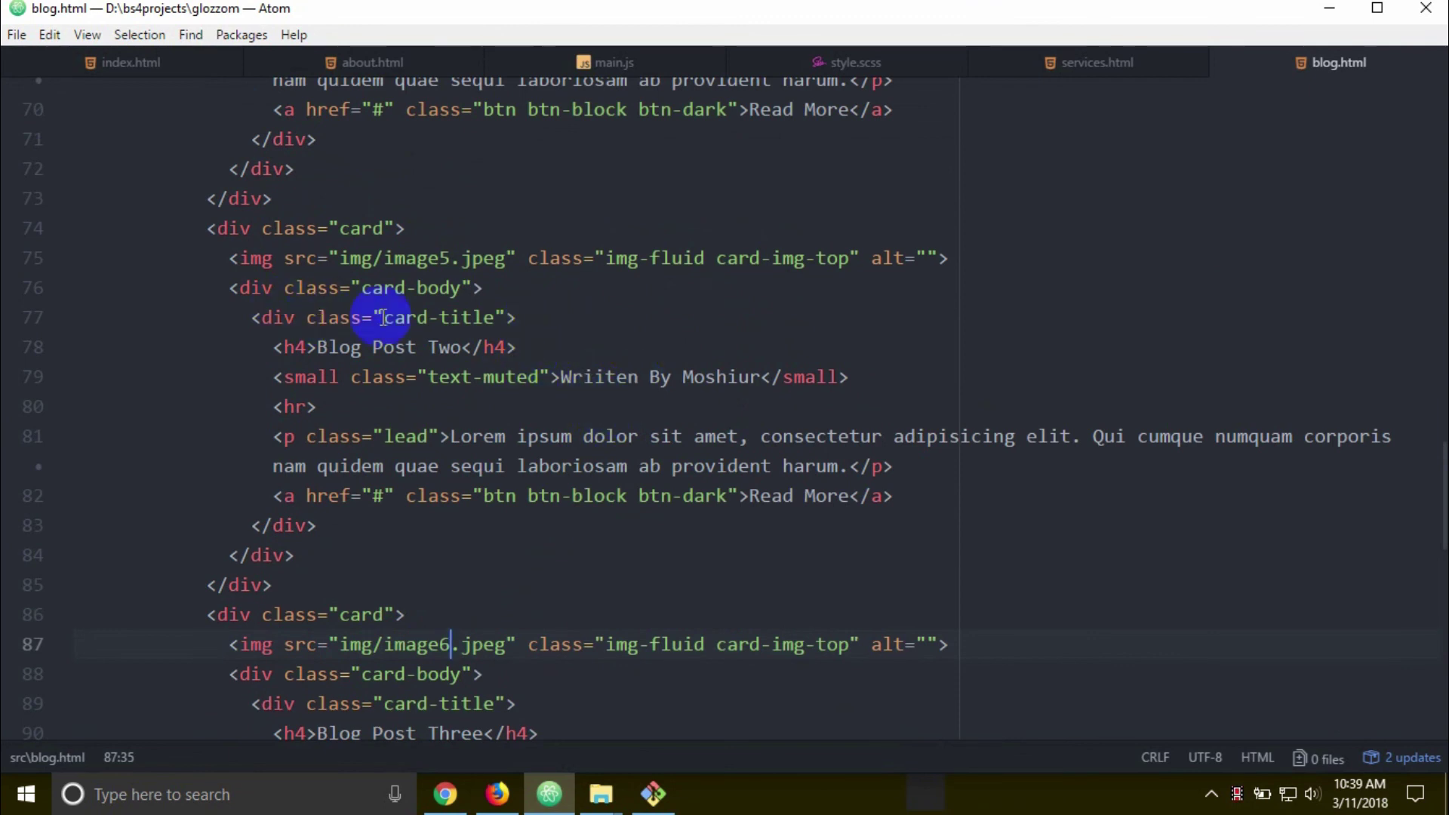
pyautogui.scroll(1, 408, 339)
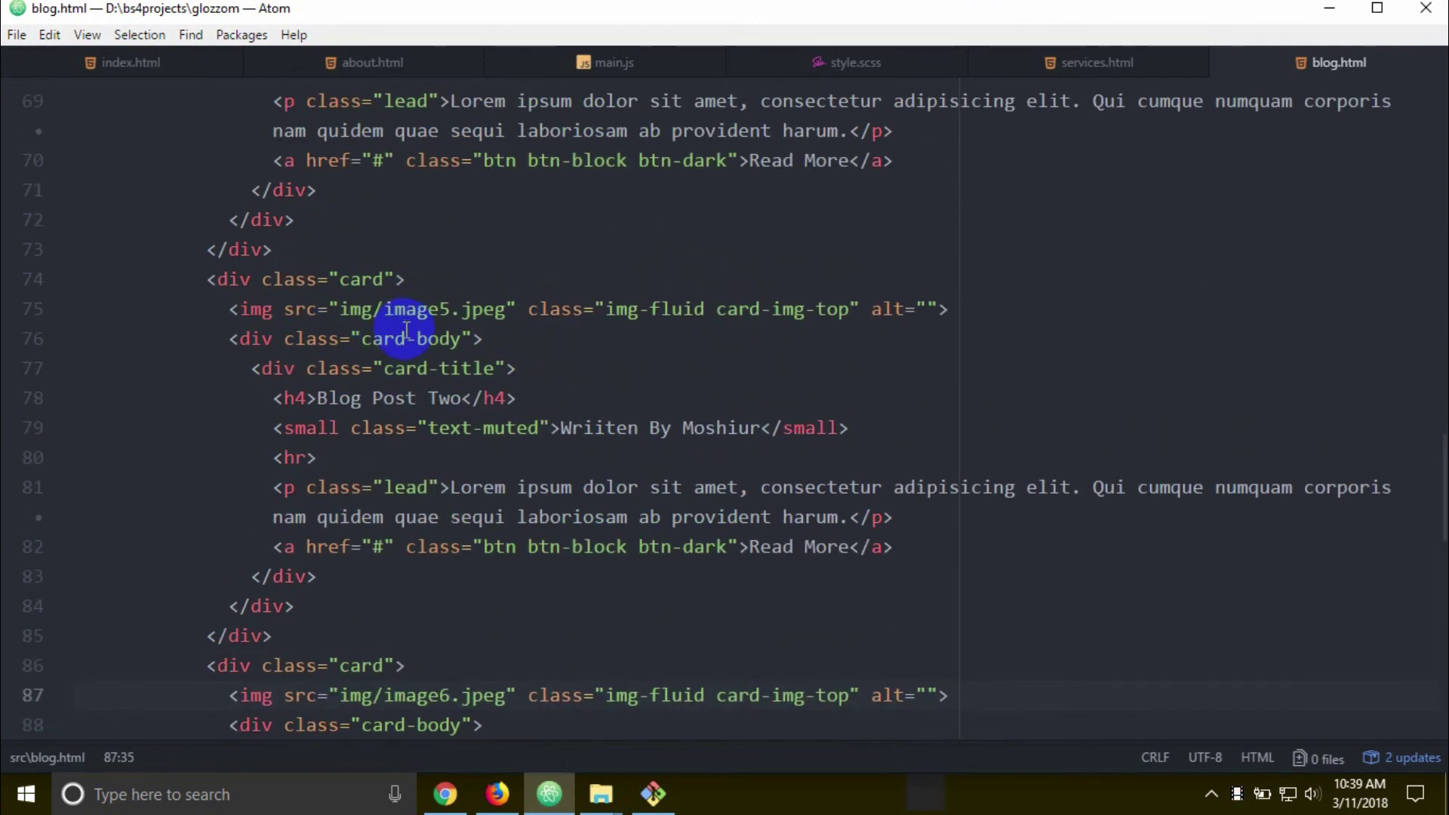
pyautogui.click(507, 310)
pyautogui.press('BackSpace')
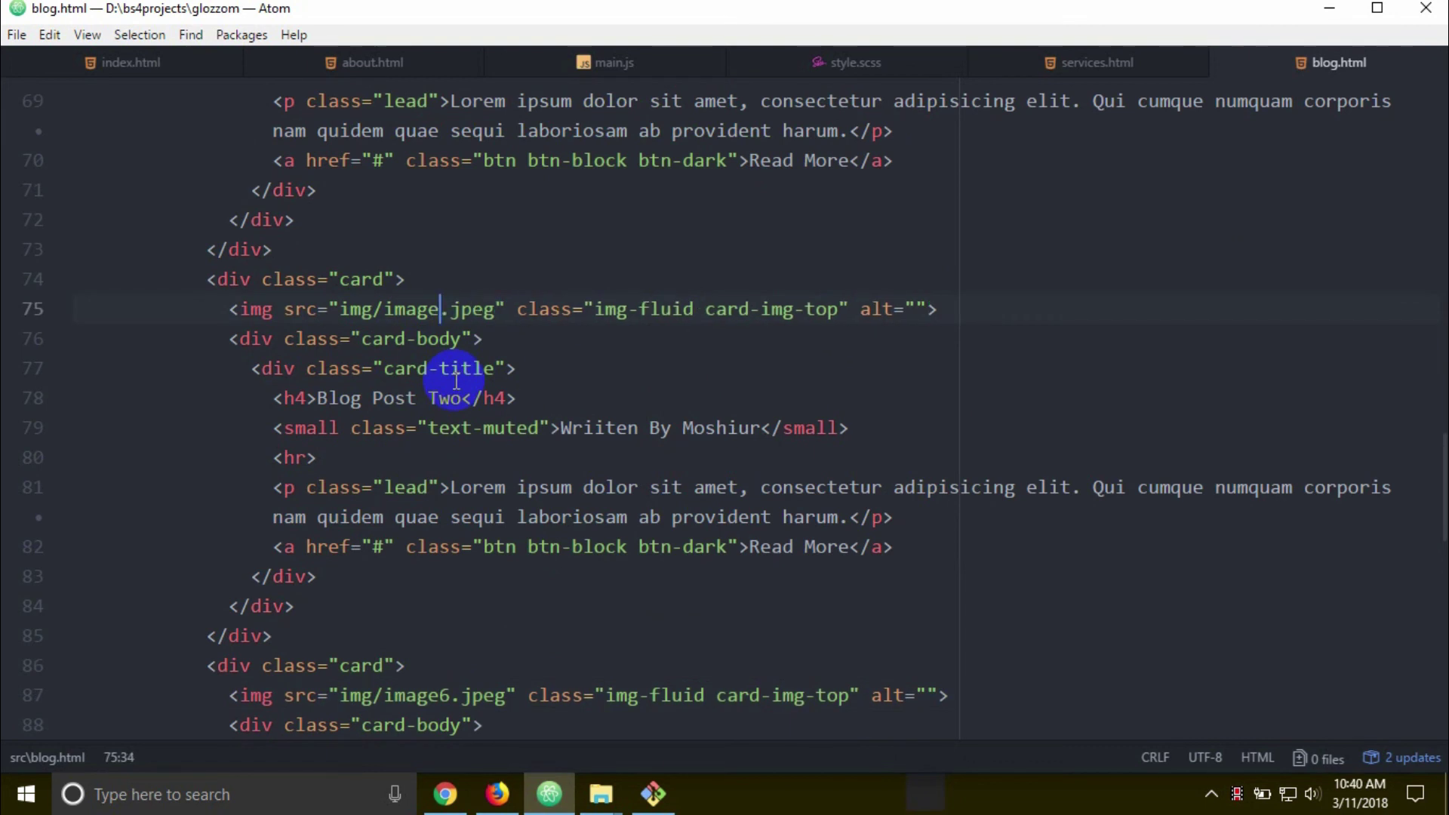
pyautogui.write('2')
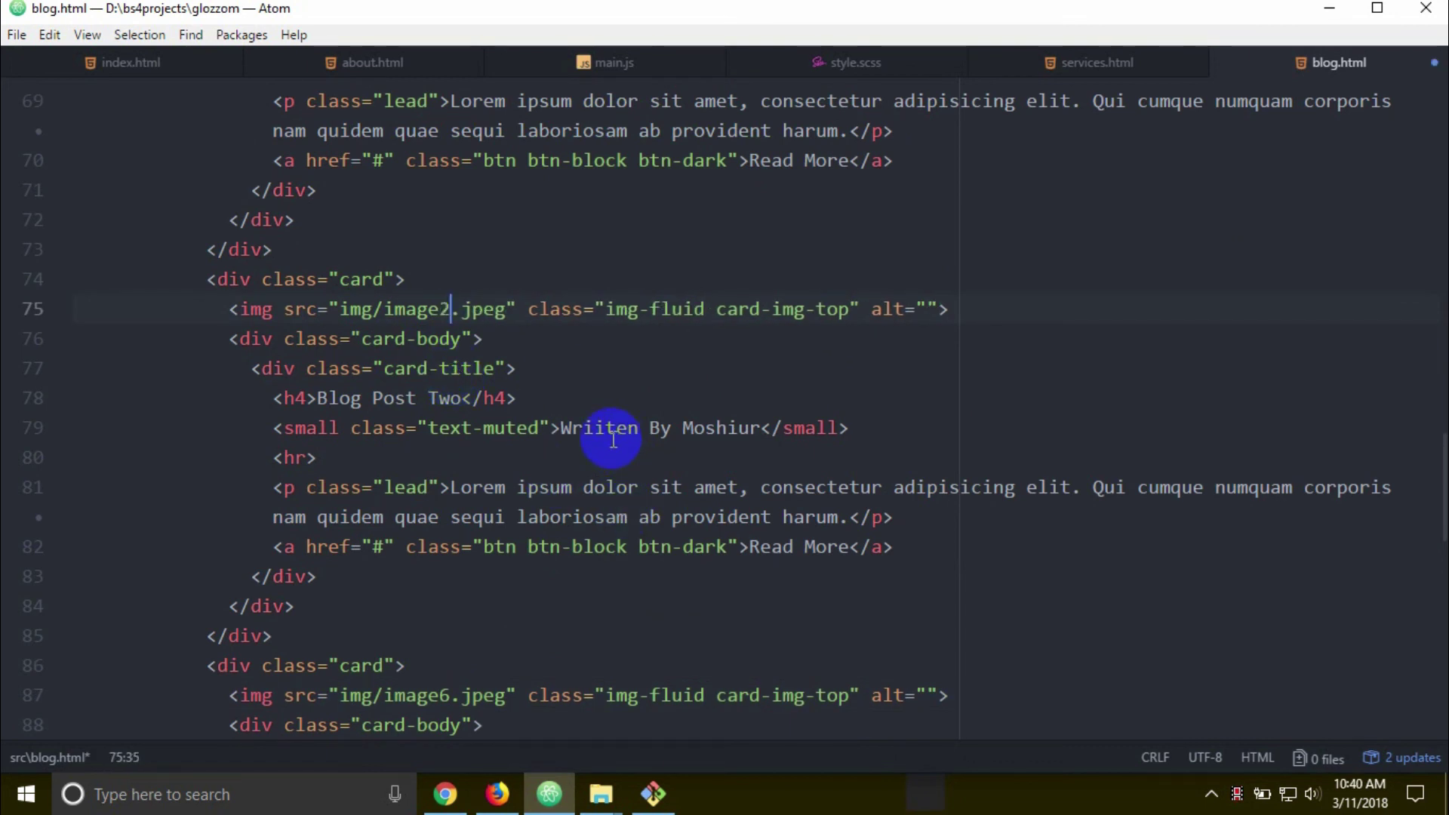
# - Correct 'Wriiten' to 'Written' in all three card bylines, then switch to Firefox
pyautogui.click(600, 430)
pyautogui.press('BackSpace')
pyautogui.write('t')
pyautogui.click(671, 428)
pyautogui.scroll(-3, 655, 601)
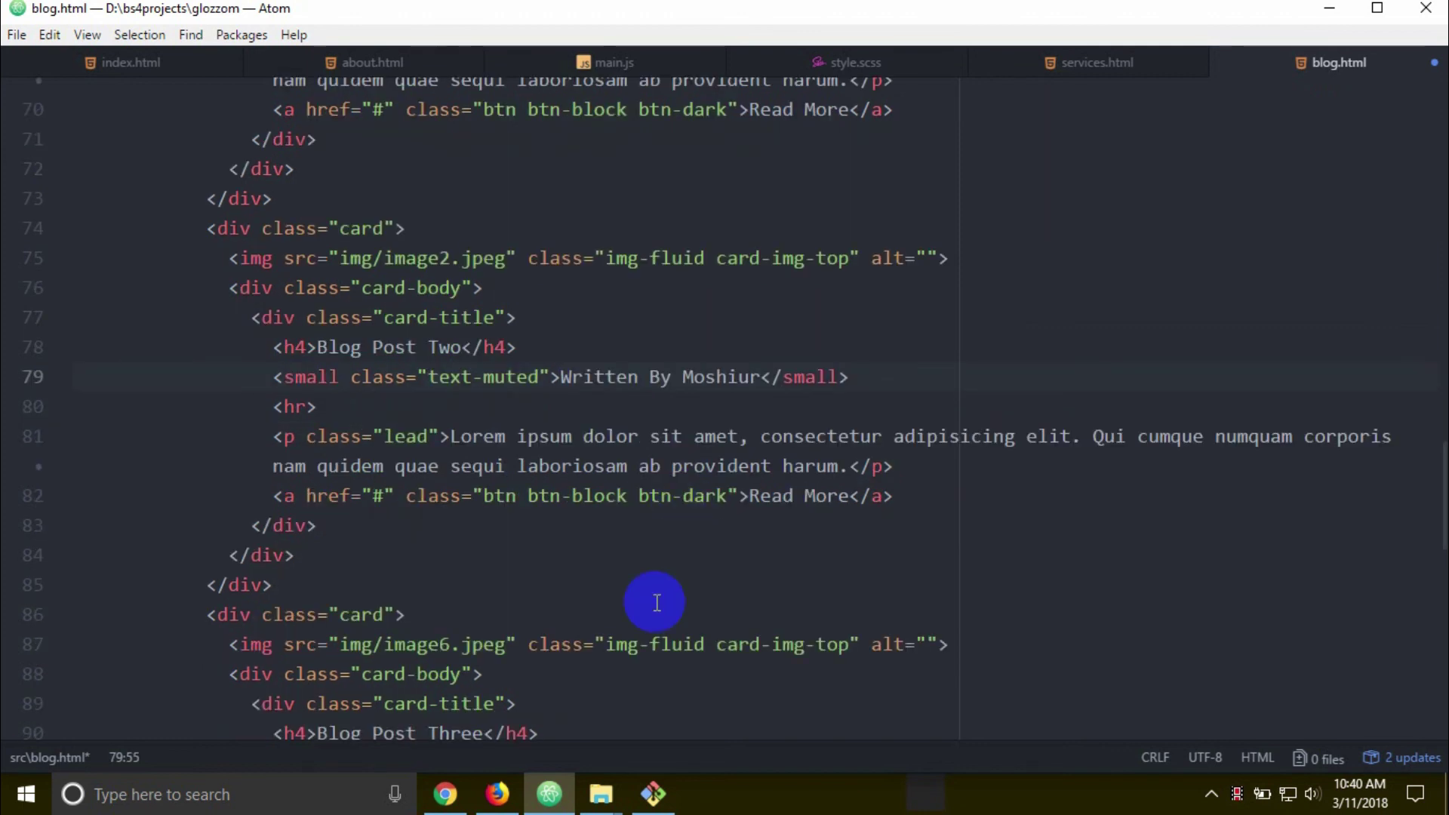
pyautogui.scroll(-3, 655, 600)
pyautogui.click(594, 559)
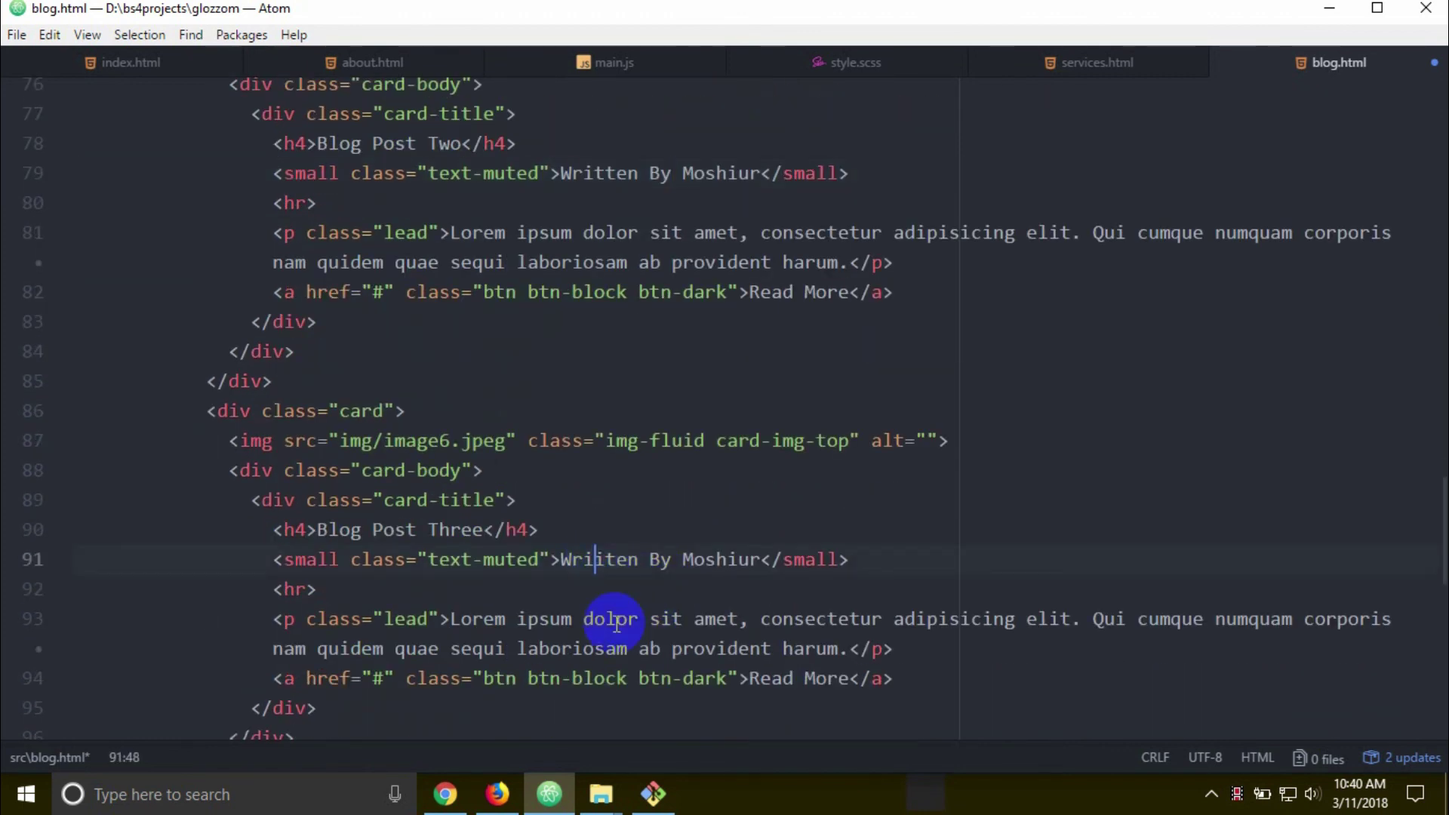
pyautogui.press('BackSpace')
pyautogui.write('t')
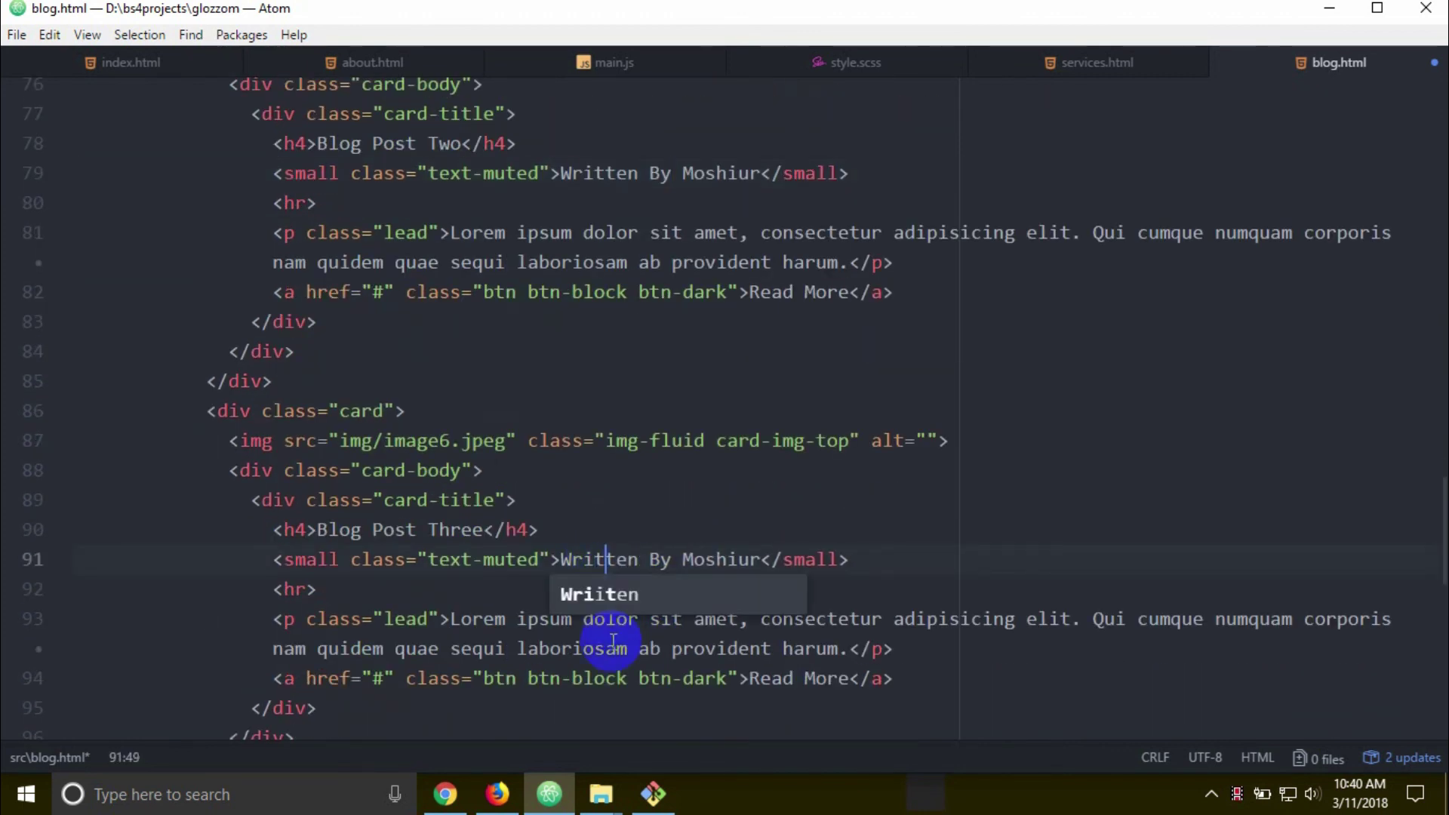
pyautogui.click(622, 499)
pyautogui.scroll(3, 651, 476)
pyautogui.scroll(3, 650, 466)
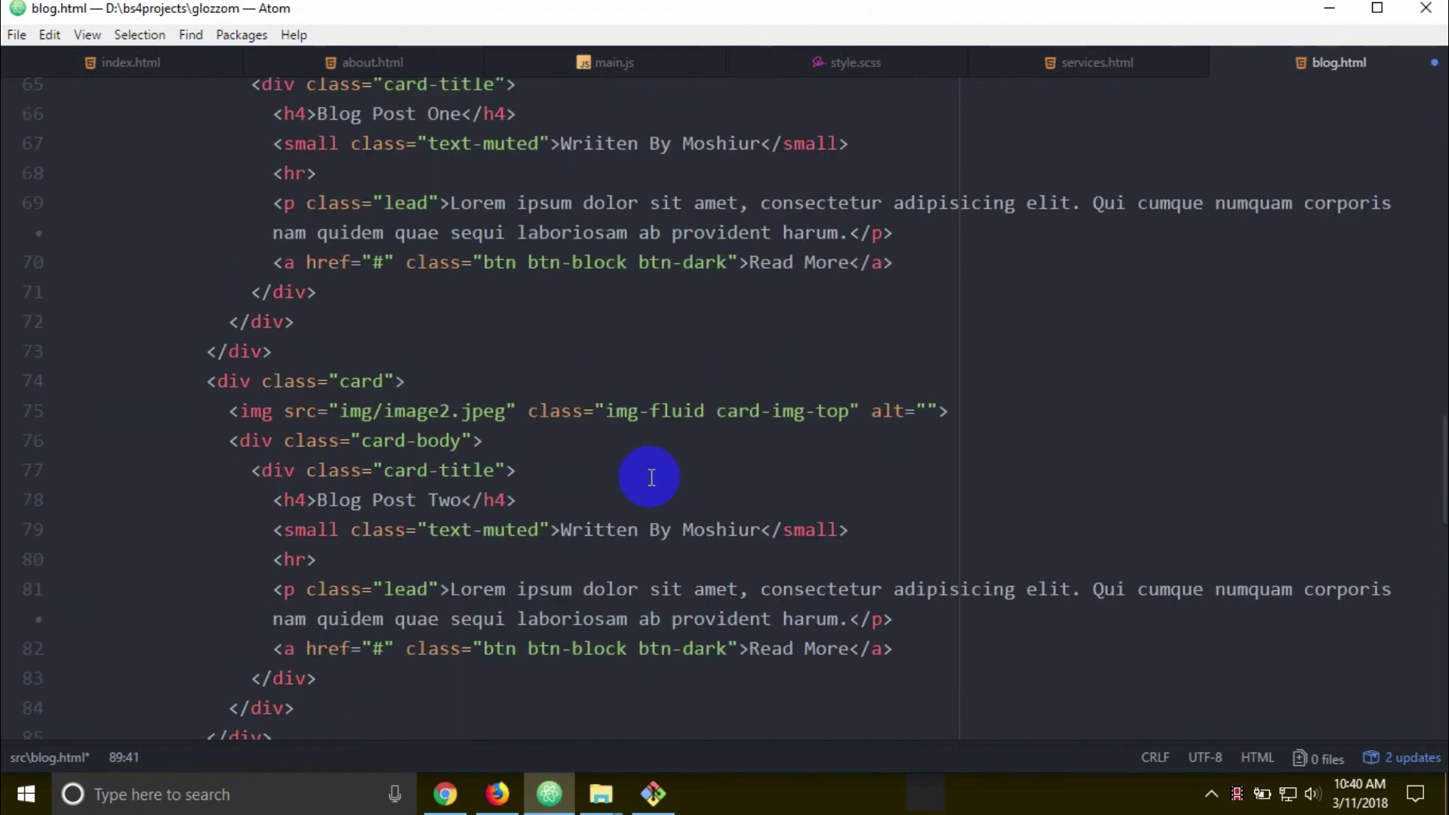
pyautogui.scroll(2, 649, 466)
pyautogui.click(603, 194)
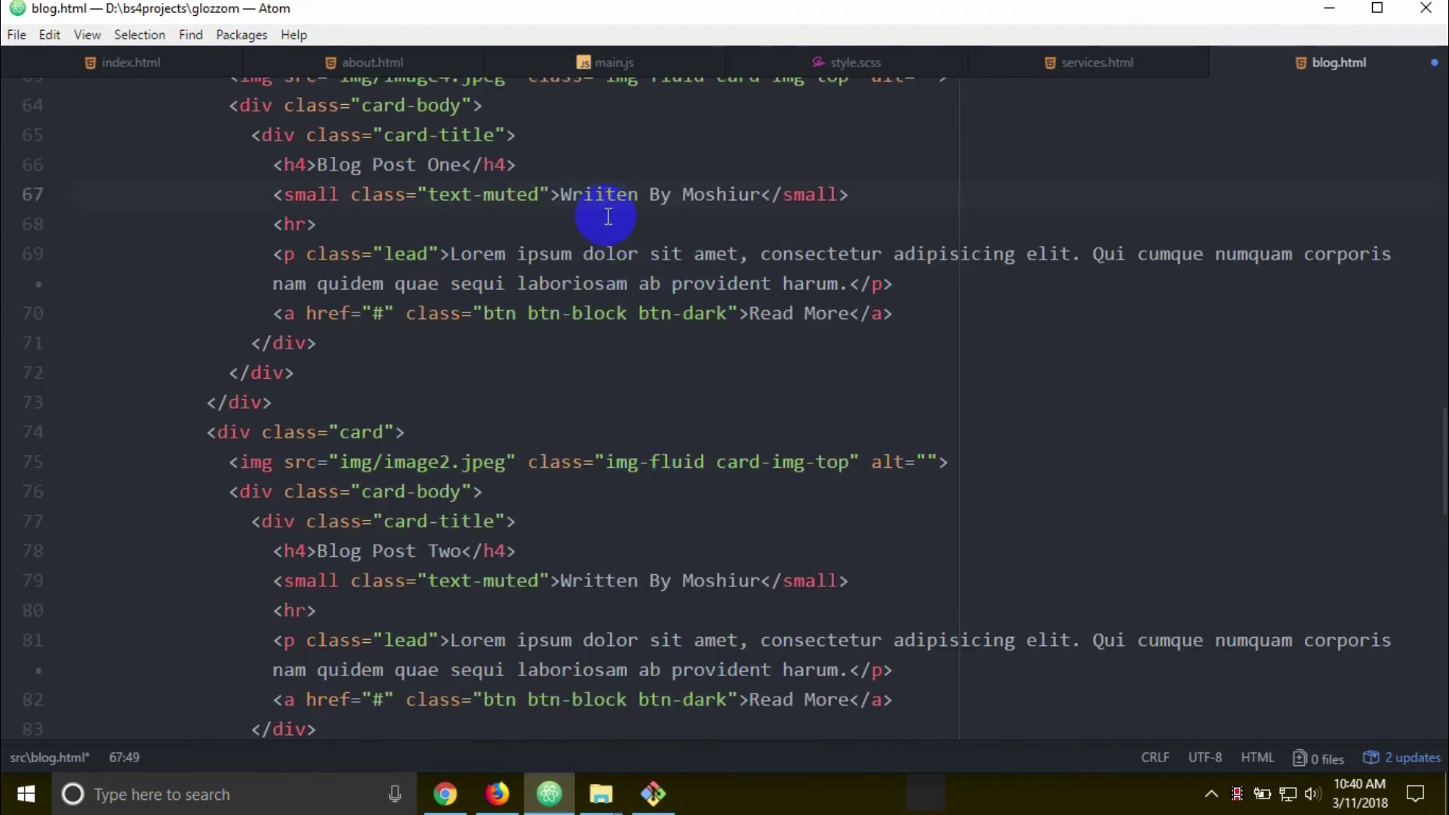
pyautogui.press('BackSpace')
pyautogui.write('t')
pyautogui.click(513, 792)
pyautogui.scroll(-2, 589, 634)
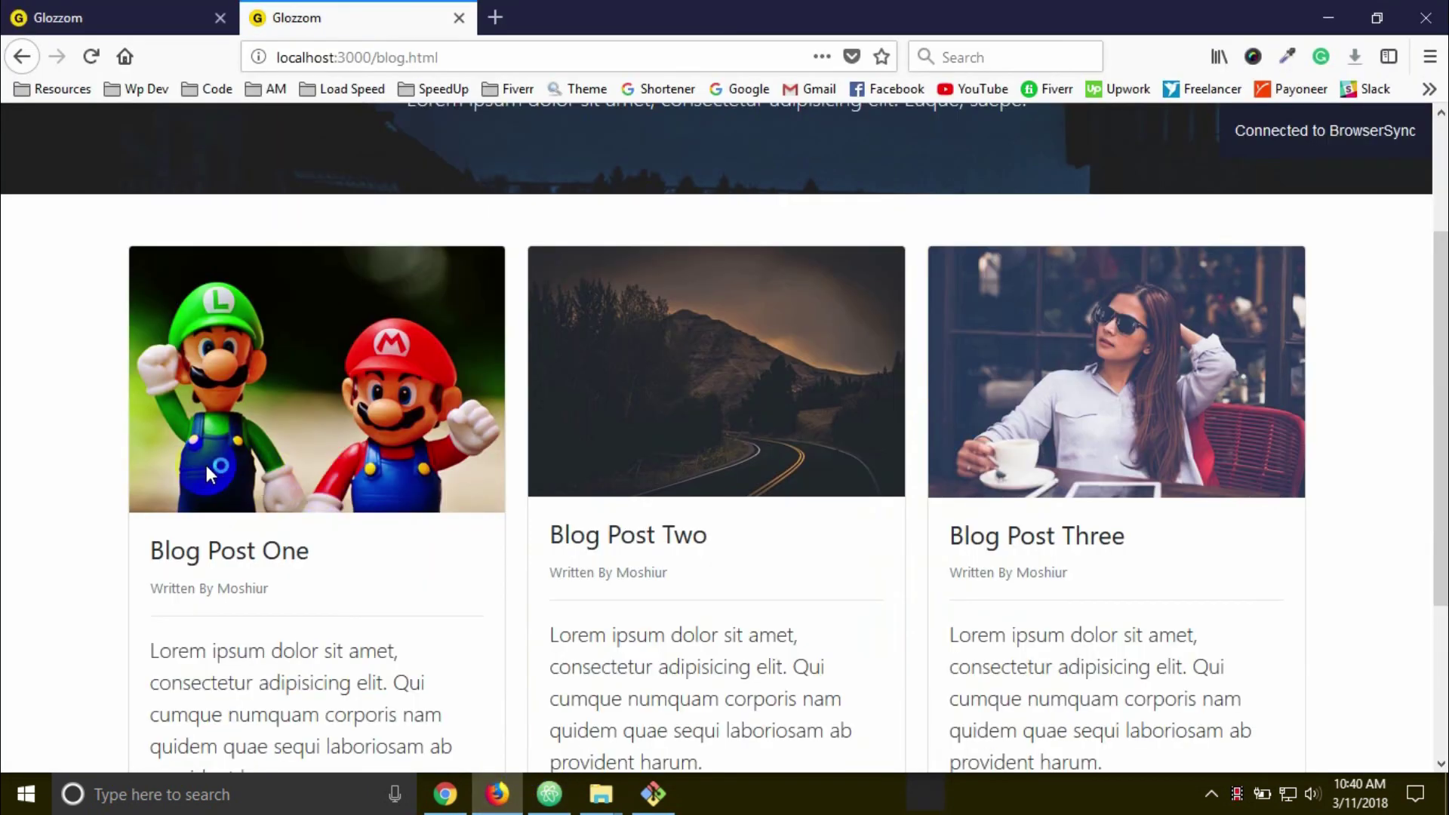
pyautogui.scroll(-2, 190, 451)
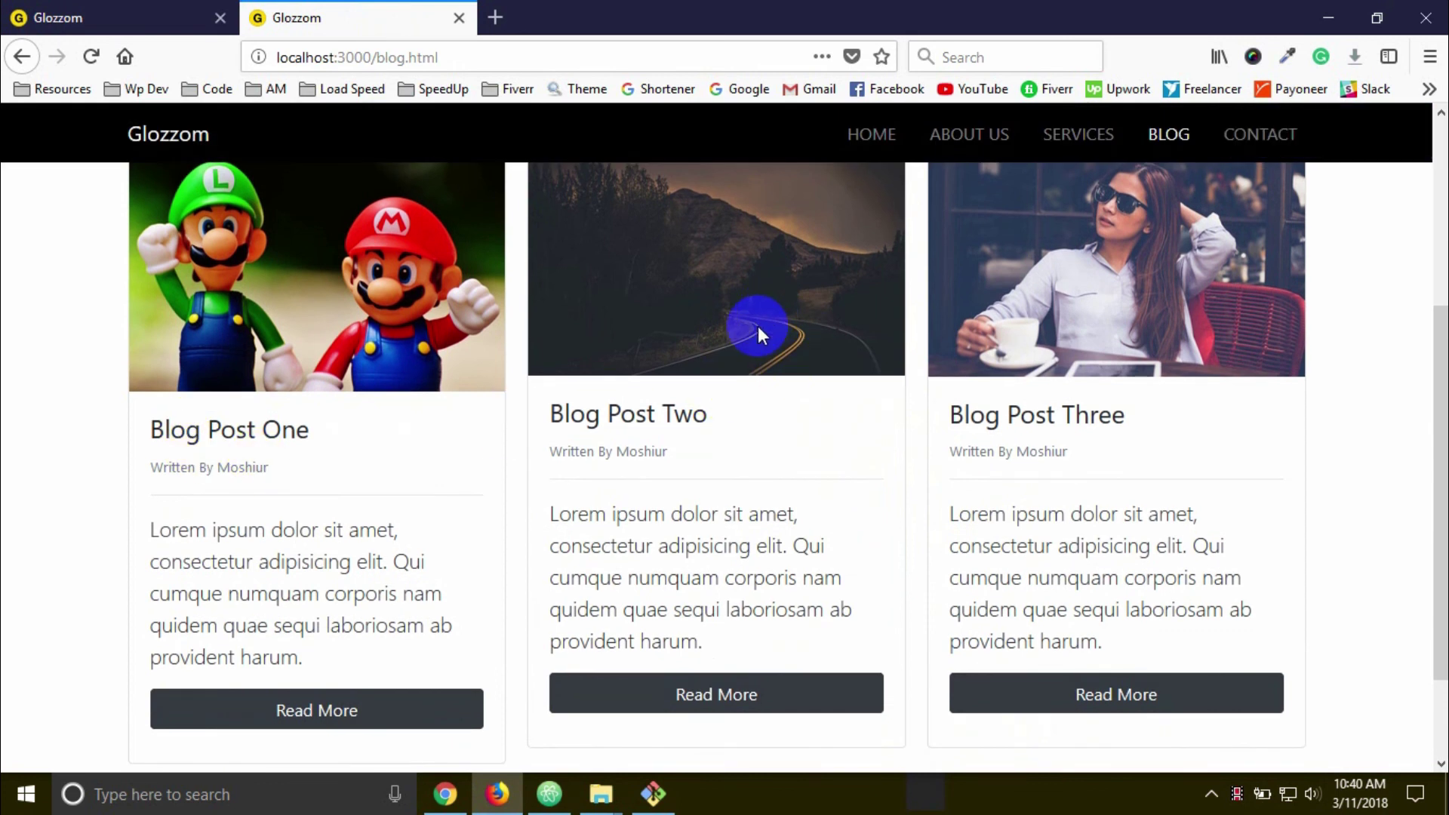
pyautogui.scroll(2, 757, 326)
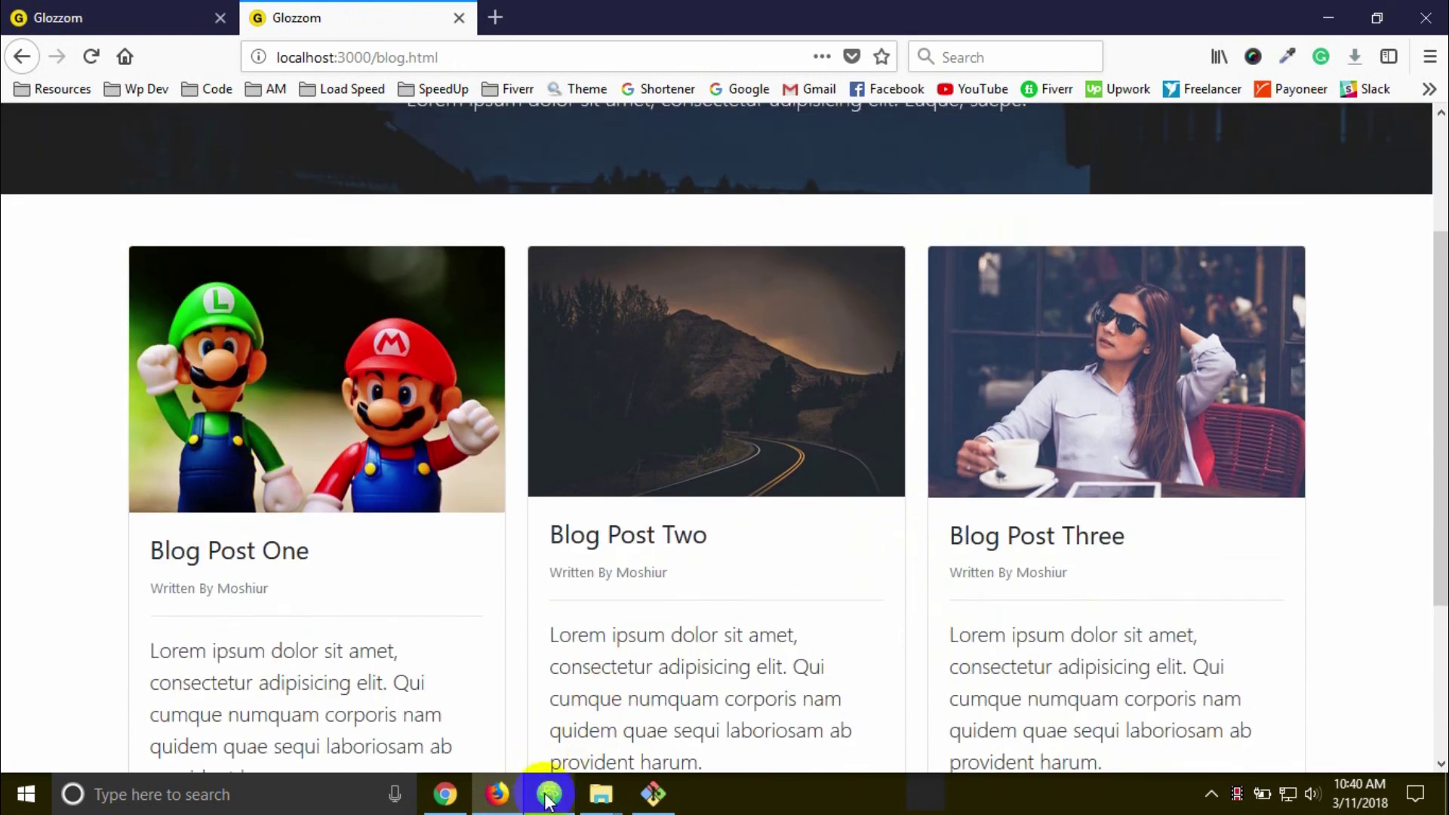
# - Switch briefly to Atom, then back to the Firefox blog page showing three cards
pyautogui.click(548, 793)
pyautogui.scroll(1, 393, 354)
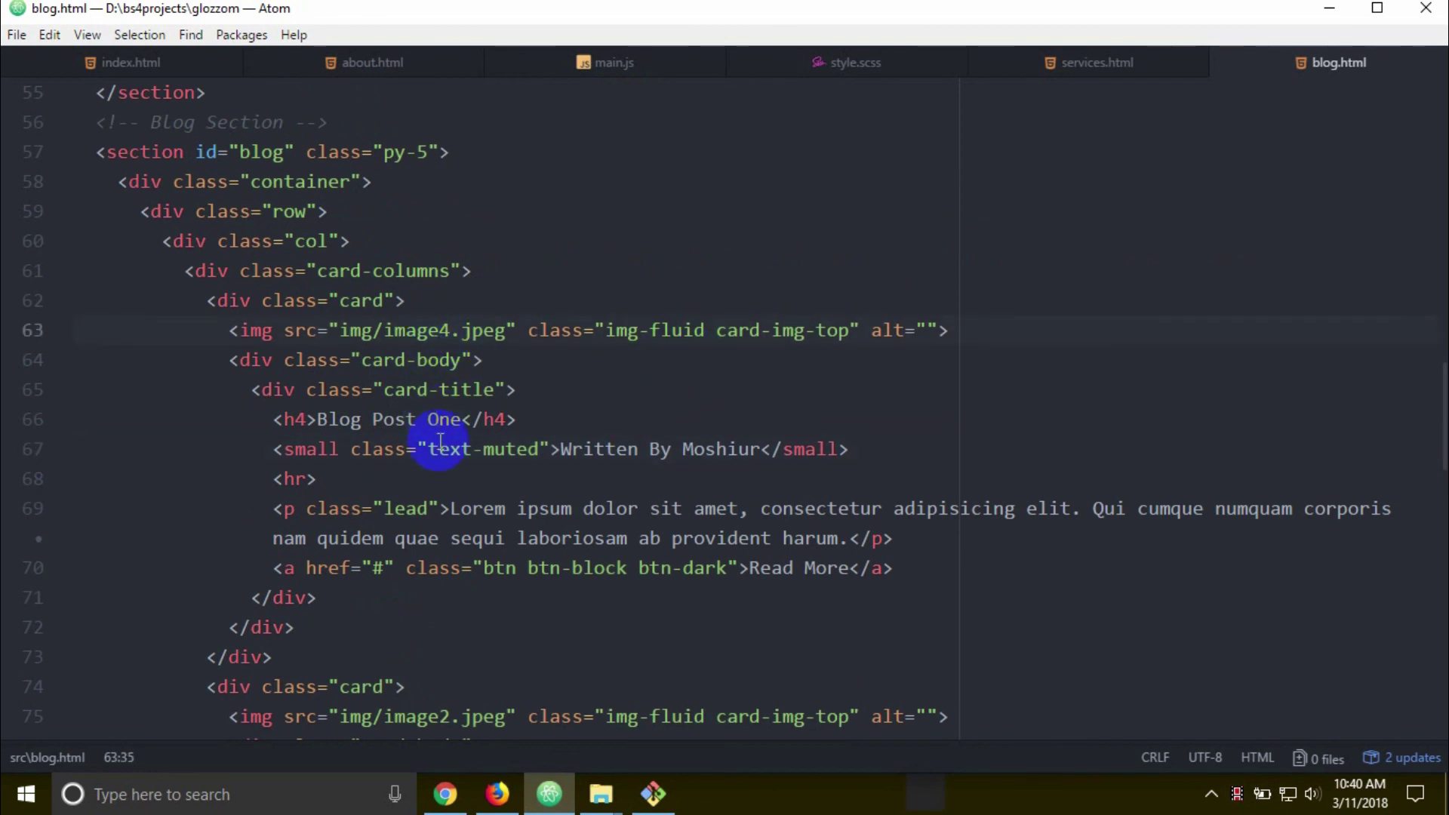
pyautogui.click(497, 794)
# - Reload localhost:3000/blog.html so Blog Post One shows its sunset road photo
pyautogui.press('F5')
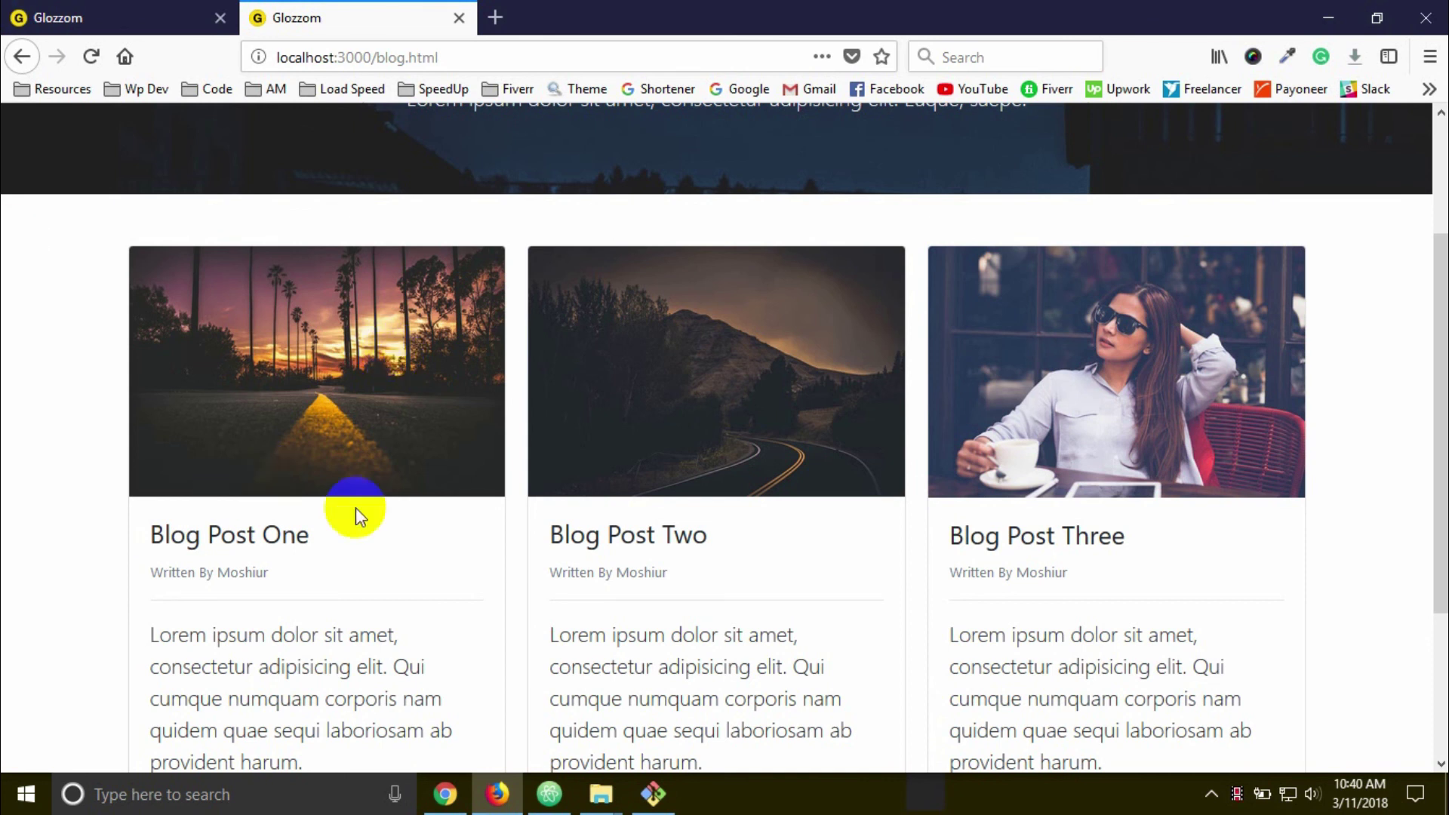
pyautogui.scroll(-5, 204, 418)
pyautogui.scroll(3, 272, 465)
pyautogui.scroll(2, 340, 441)
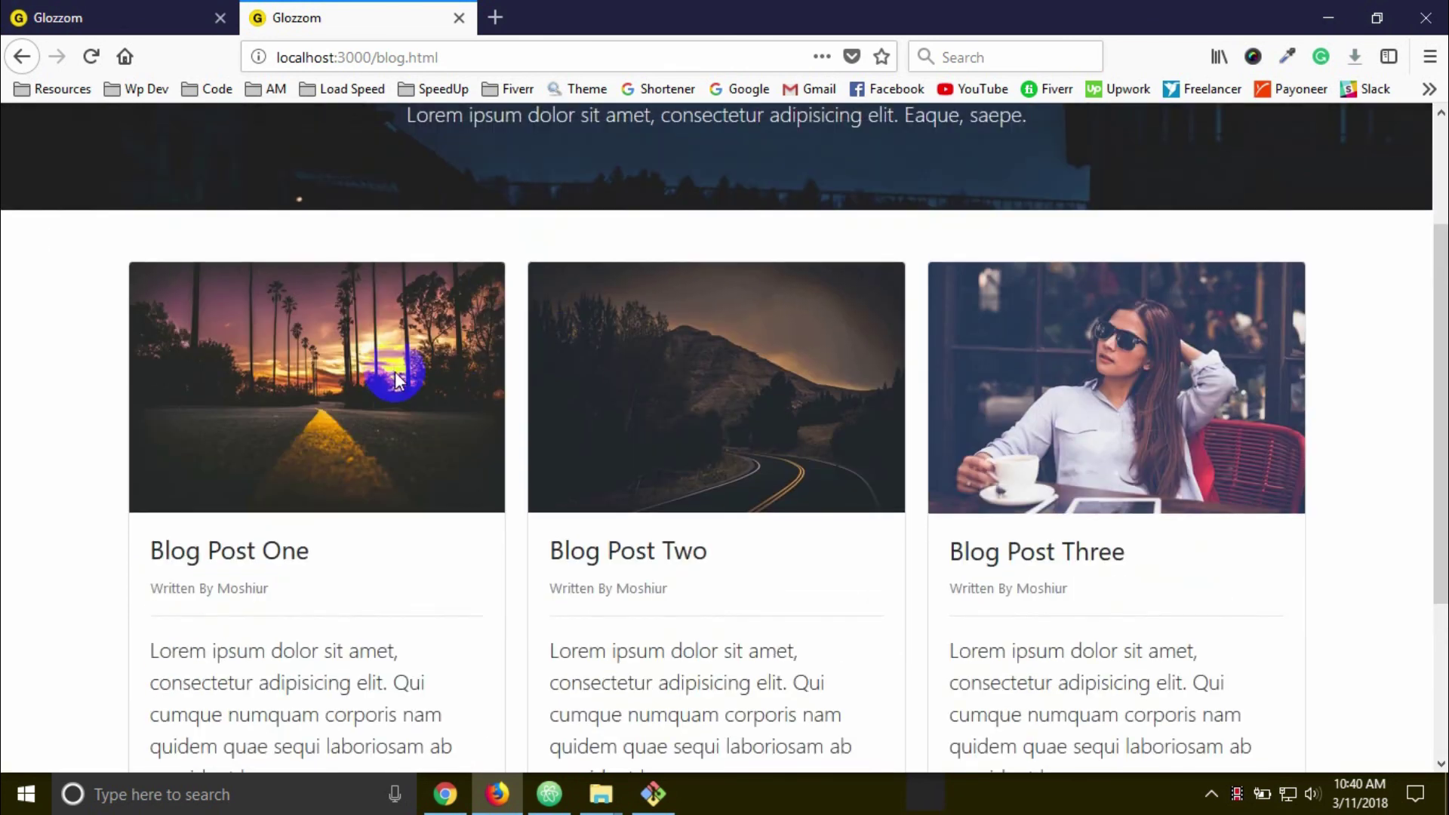
pyautogui.scroll(2, 377, 415)
pyautogui.scroll(2, 374, 418)
pyautogui.scroll(-3, 375, 418)
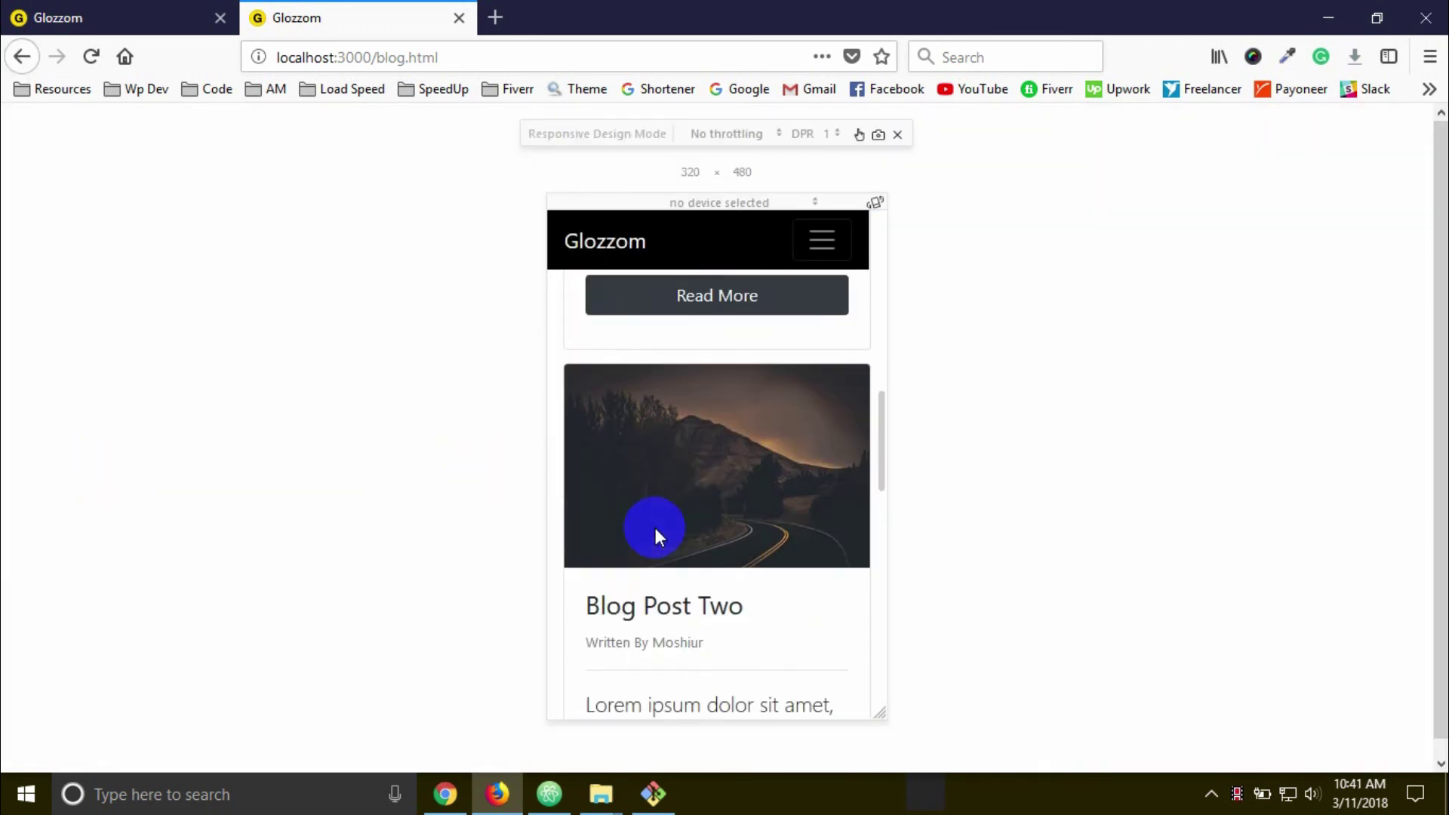
pyautogui.scroll(1, 657, 531)
pyautogui.scroll(-3, 657, 530)
pyautogui.scroll(-3, 658, 534)
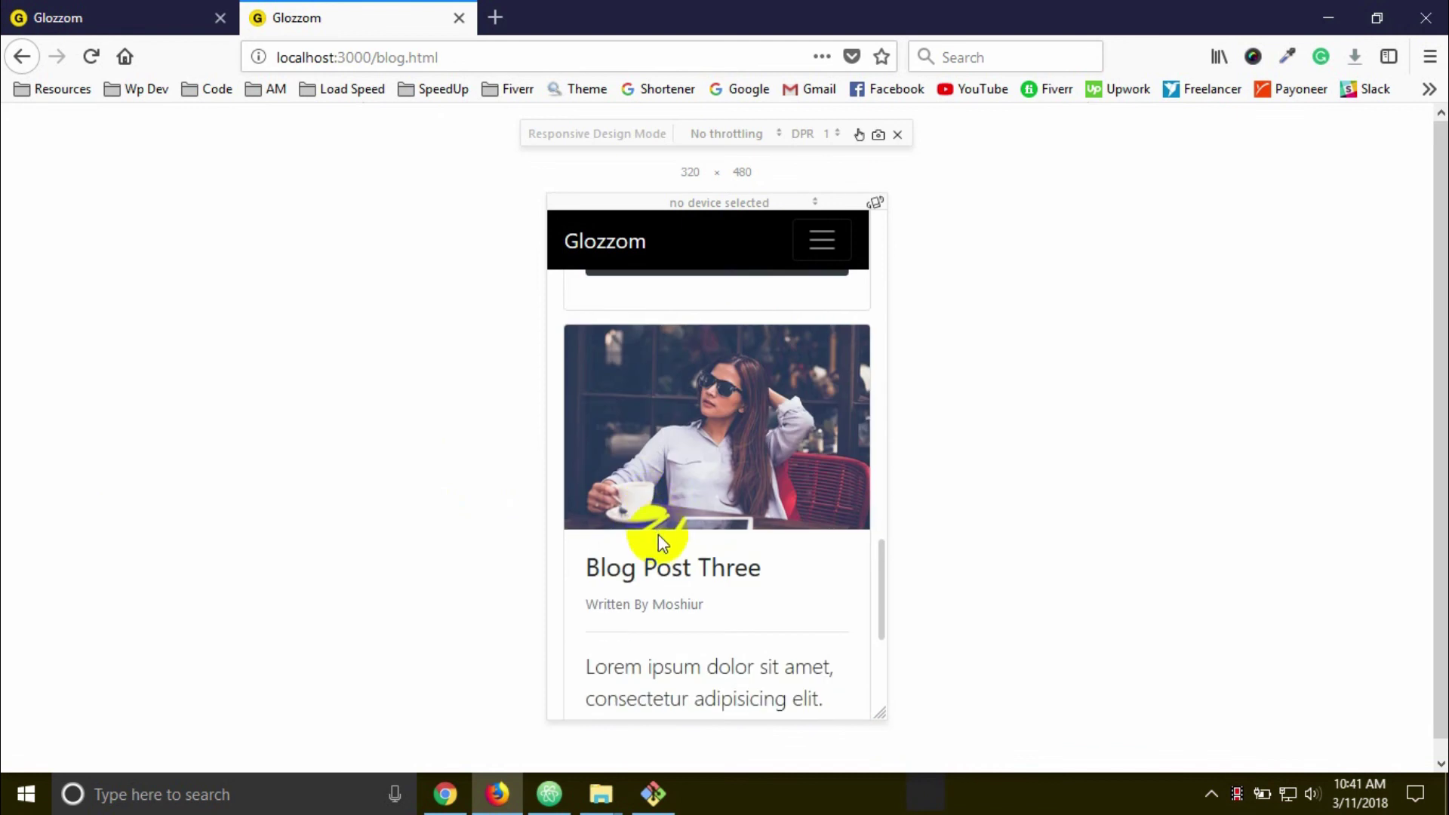
pyautogui.scroll(-3, 657, 534)
pyautogui.scroll(3, 674, 551)
pyautogui.scroll(4, 675, 544)
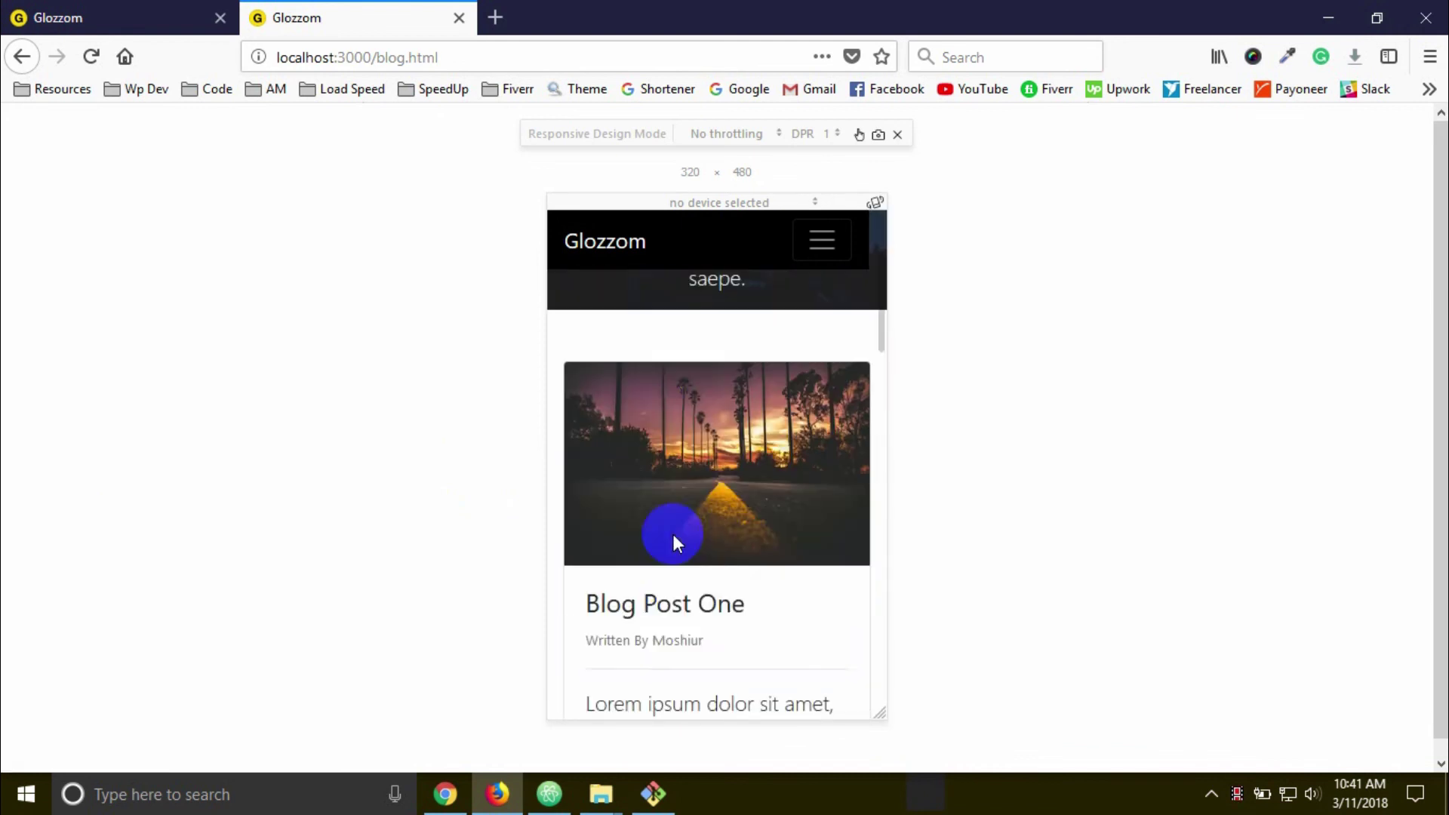
pyautogui.scroll(4, 674, 543)
pyautogui.hotkey('ctrl', 'shift', 'm')
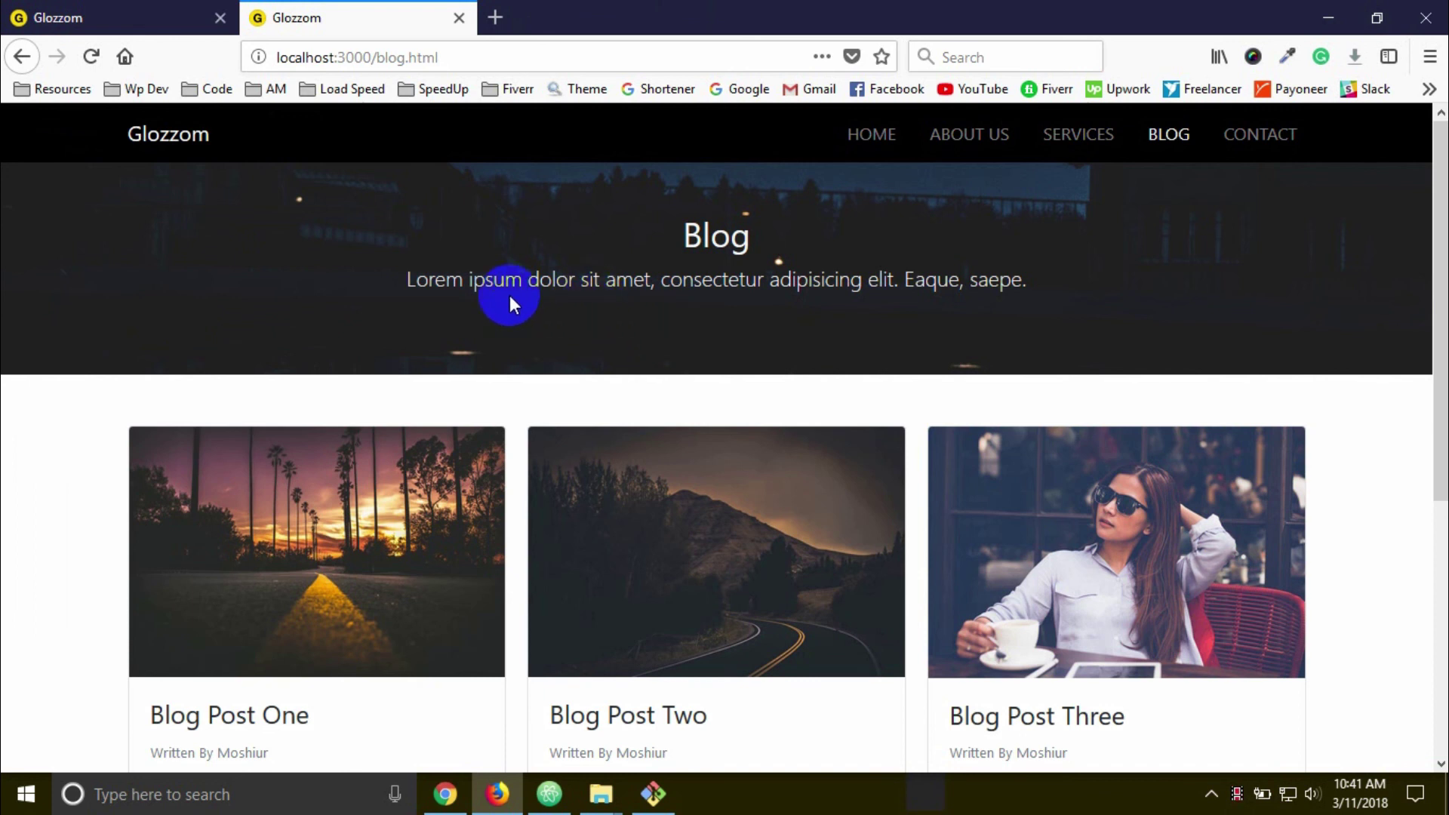
pyautogui.scroll(-2, 491, 298)
pyautogui.scroll(2, 680, 357)
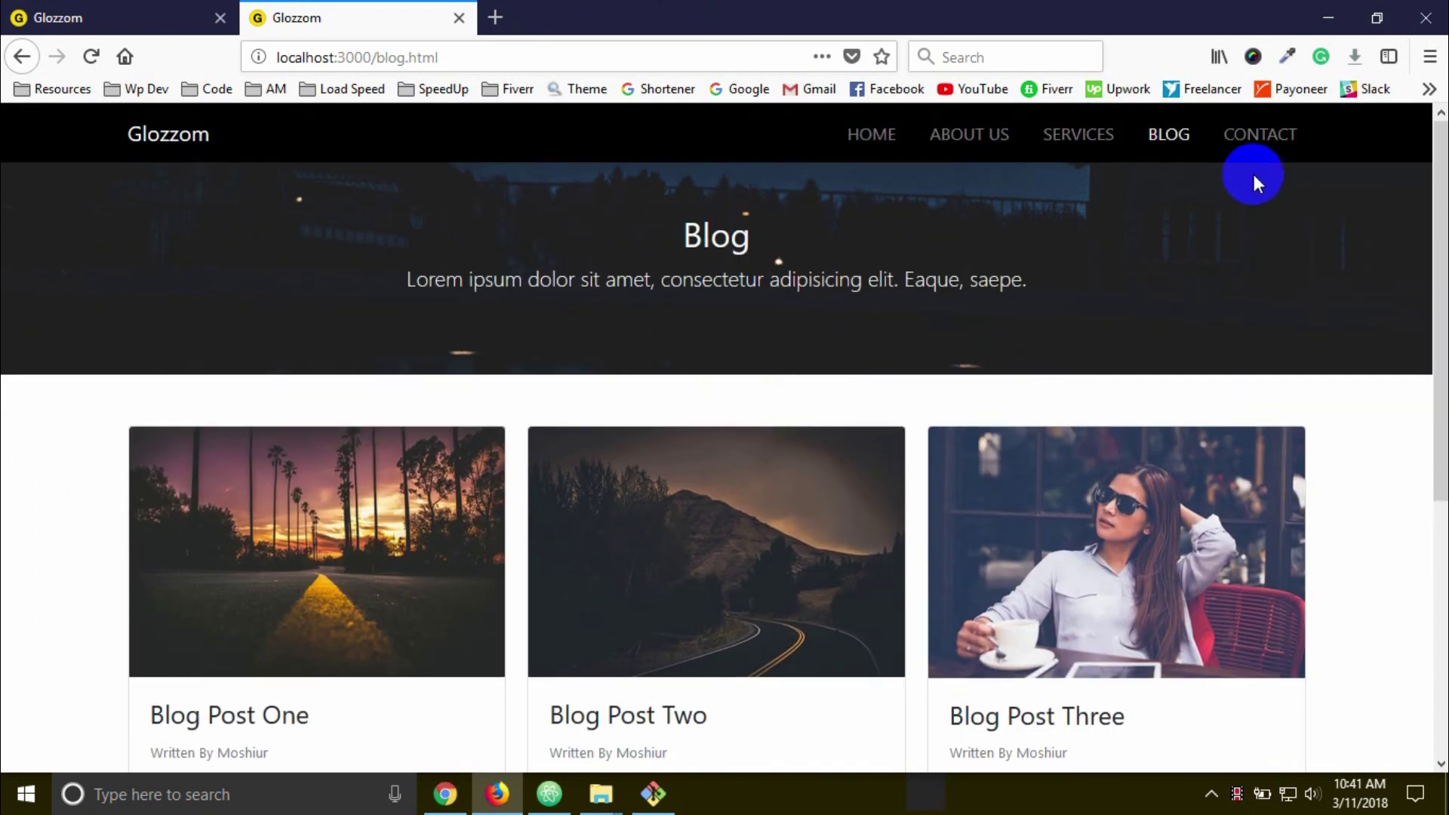
pyautogui.scroll(-2, 414, 362)
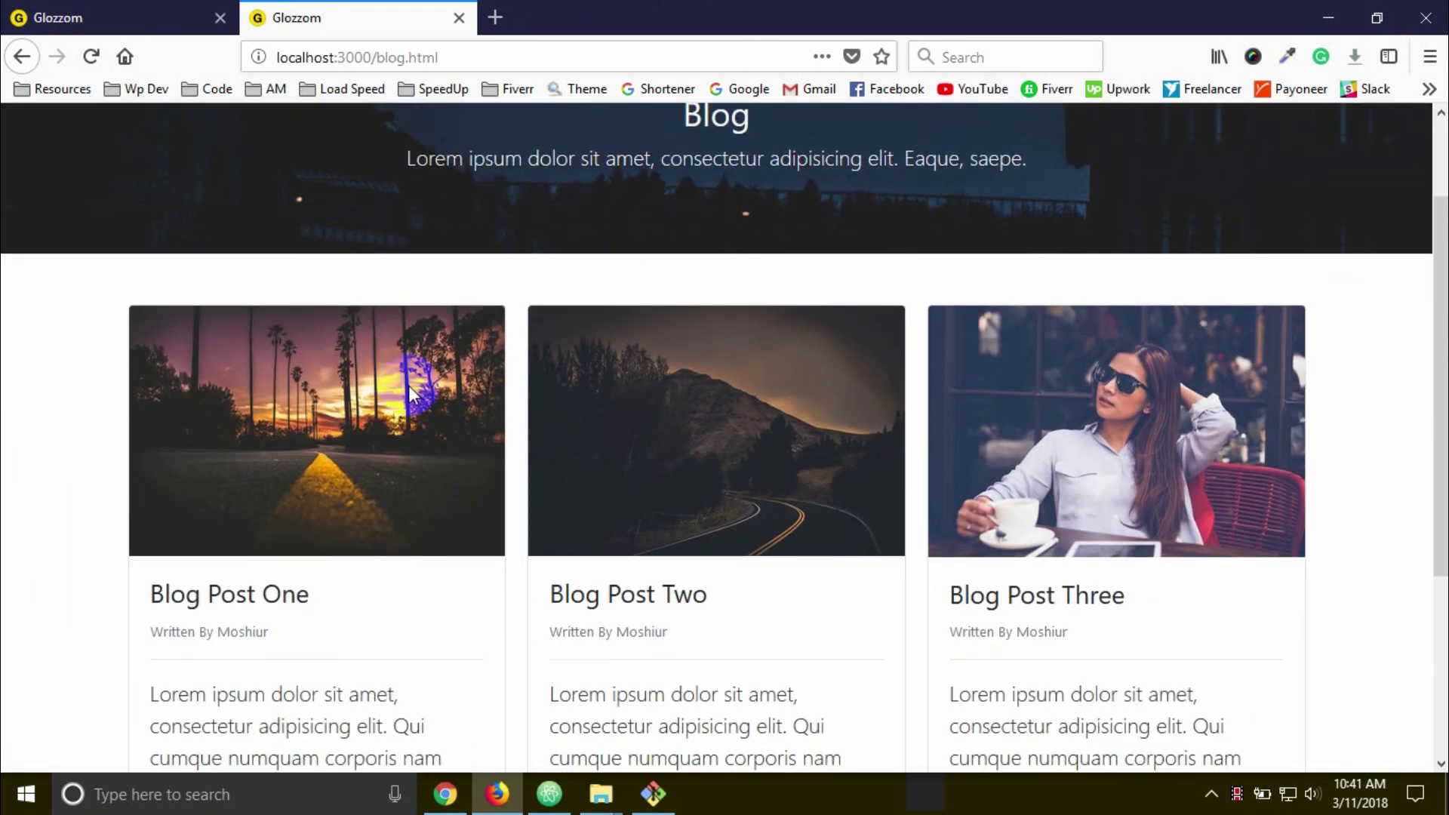